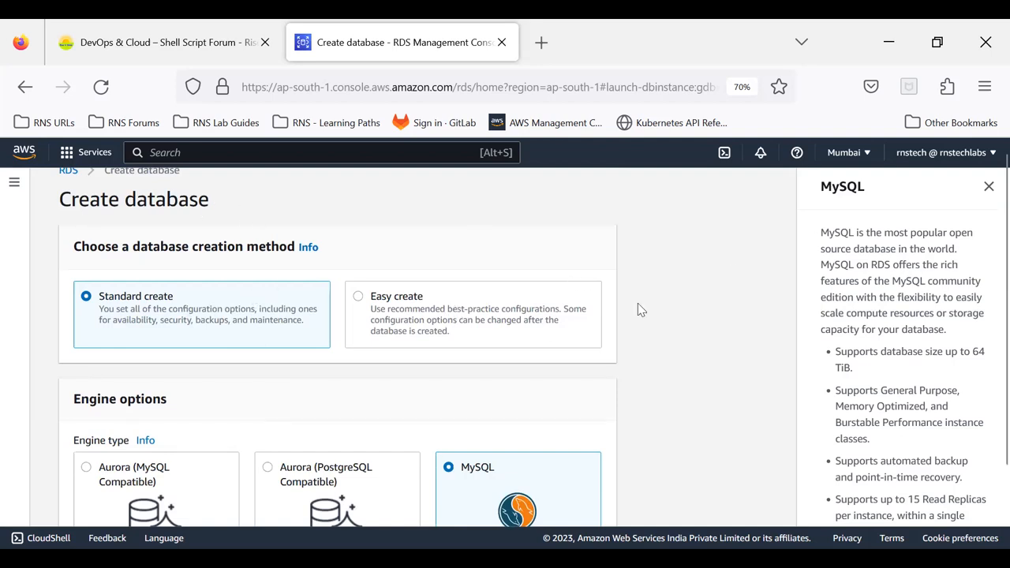
Step: Try the Oracle and PostgreSQL engine types and read the PostgreSQL description
{"action": "scroll", "coordinate": [638, 304], "scroll_direction": "down", "scroll_amount": 3}
{"action": "scroll", "coordinate": [630, 305], "scroll_direction": "down", "scroll_amount": 1}
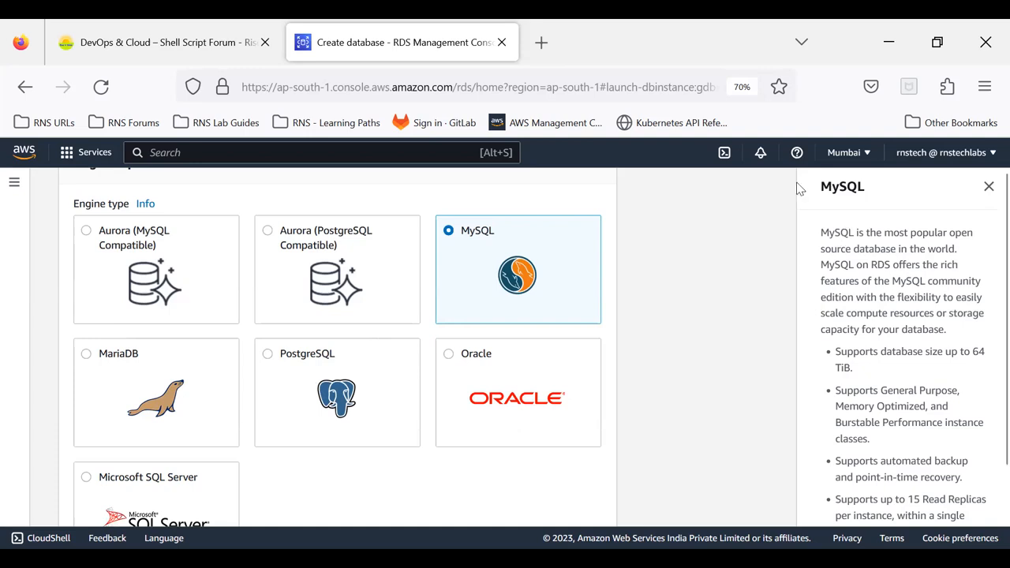
{"action": "left_click", "coordinate": [451, 360]}
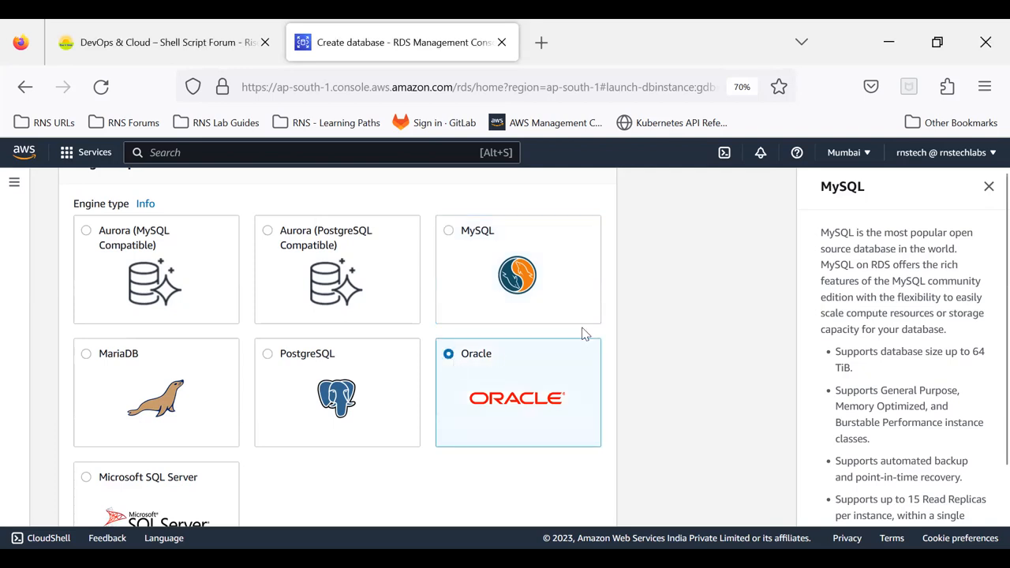
{"action": "left_click", "coordinate": [267, 356]}
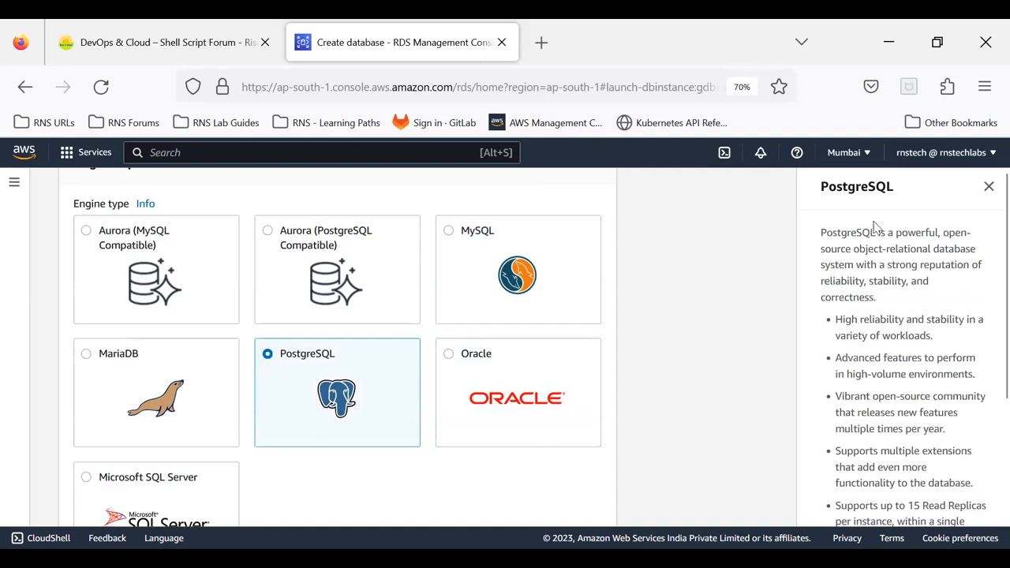
{"action": "left_click_drag", "start_coordinate": [862, 235], "coordinate": [912, 431]}
{"action": "left_click", "coordinate": [920, 400]}
{"action": "scroll", "coordinate": [890, 311], "scroll_direction": "down", "scroll_amount": 5}
{"action": "scroll", "coordinate": [891, 293], "scroll_direction": "up", "scroll_amount": 4}
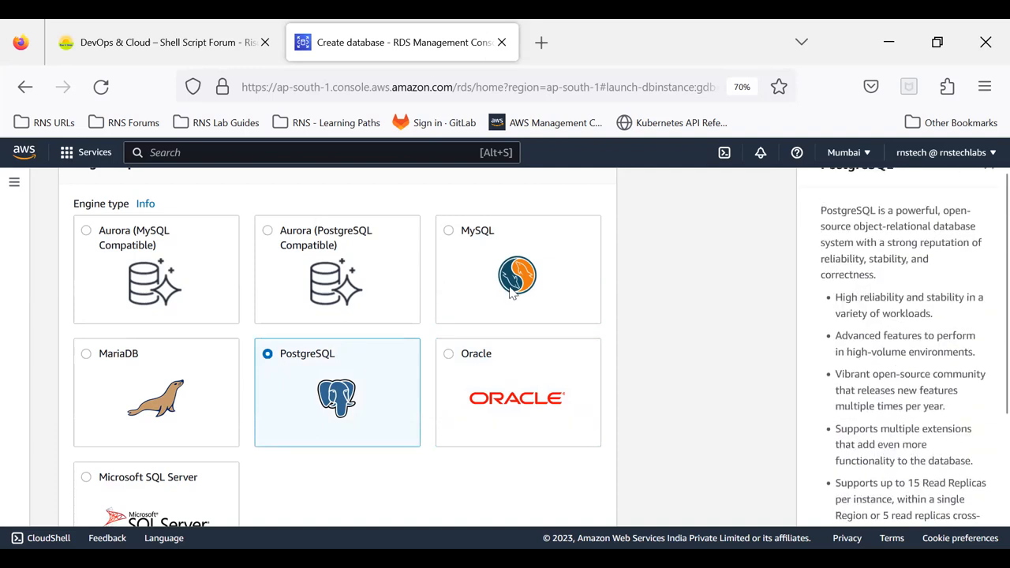
Step: Select MySQL as the database engine type and read through the engine description beside the form
{"action": "left_click", "coordinate": [448, 231]}
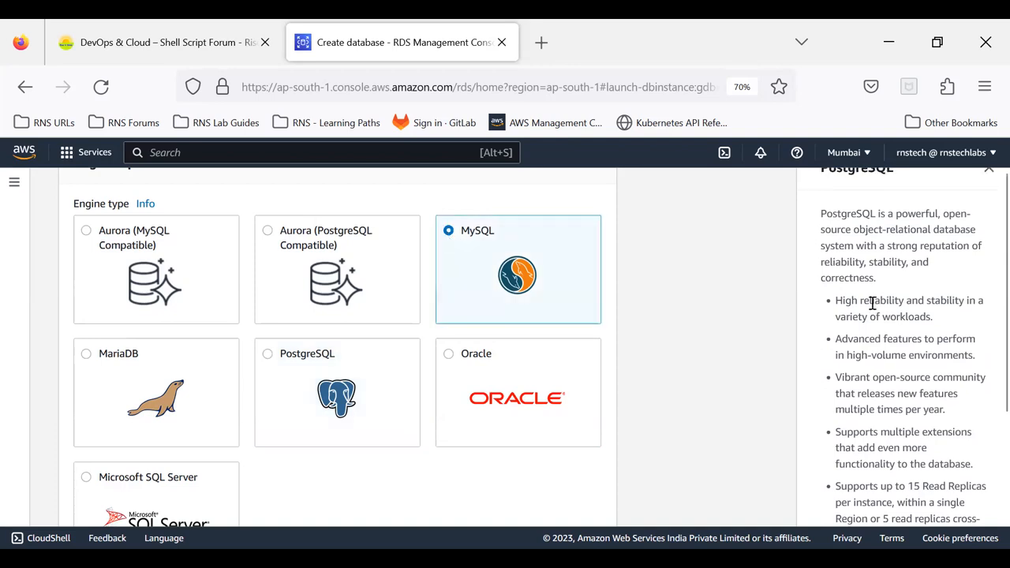
{"action": "scroll", "coordinate": [860, 292], "scroll_direction": "up", "scroll_amount": 1}
{"action": "left_click_drag", "start_coordinate": [849, 241], "coordinate": [886, 451]}
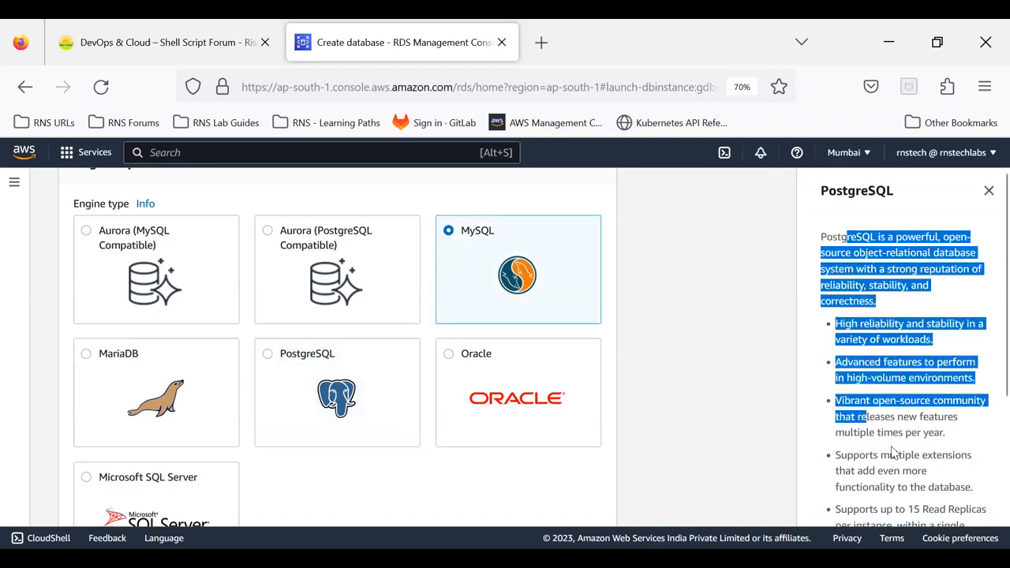
{"action": "left_click", "coordinate": [893, 452]}
{"action": "scroll", "coordinate": [893, 452], "scroll_direction": "down", "scroll_amount": 5}
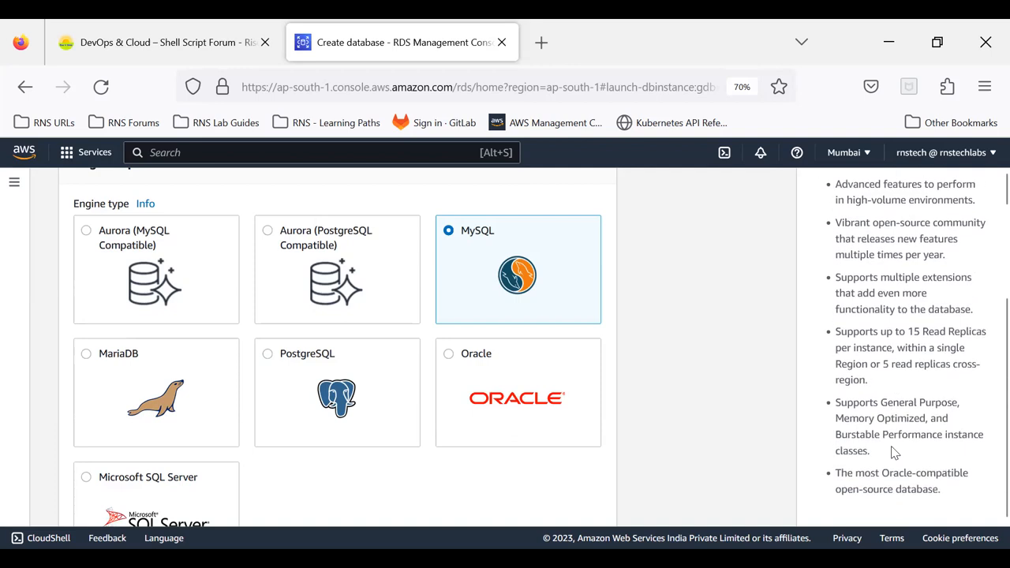
{"action": "scroll", "coordinate": [371, 430], "scroll_direction": "down", "scroll_amount": 3}
{"action": "scroll", "coordinate": [371, 430], "scroll_direction": "down", "scroll_amount": 3}
{"action": "scroll", "coordinate": [371, 429], "scroll_direction": "up", "scroll_amount": 6}
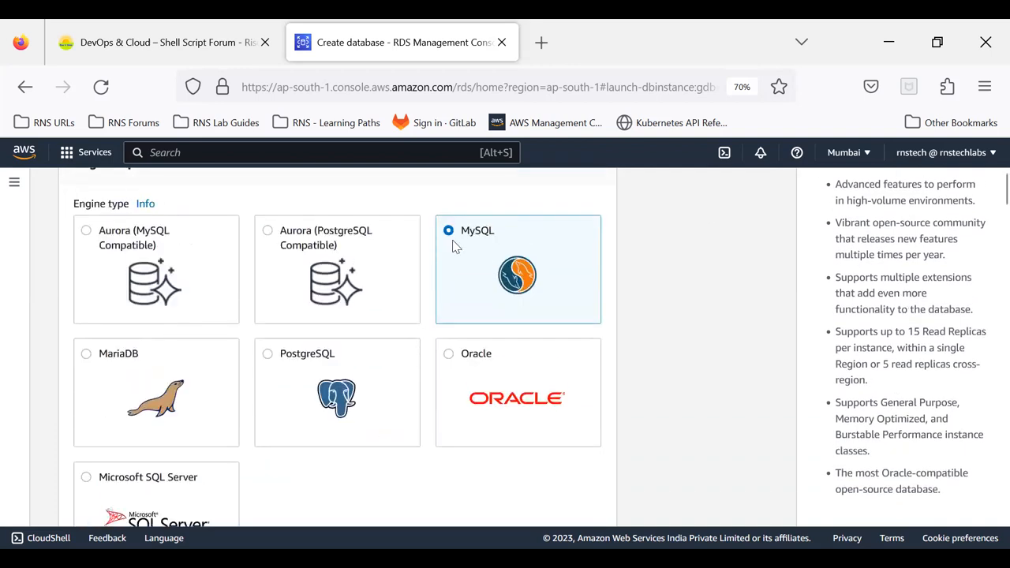
Step: Review the available engine versions, keeping MySQL 8.0.32
{"action": "scroll", "coordinate": [474, 341], "scroll_direction": "down", "scroll_amount": 10}
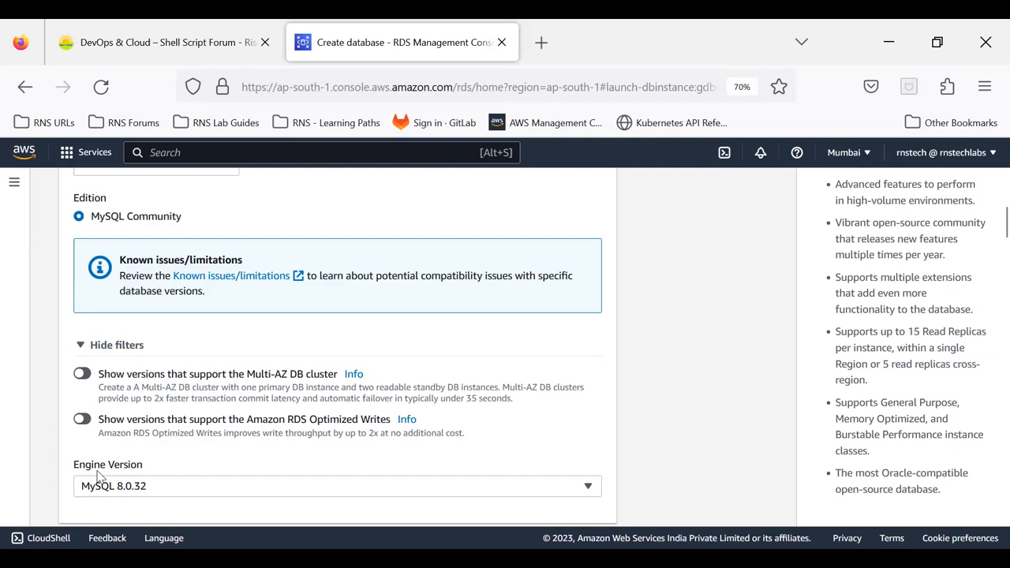
{"action": "scroll", "coordinate": [99, 476], "scroll_direction": "down", "scroll_amount": 2}
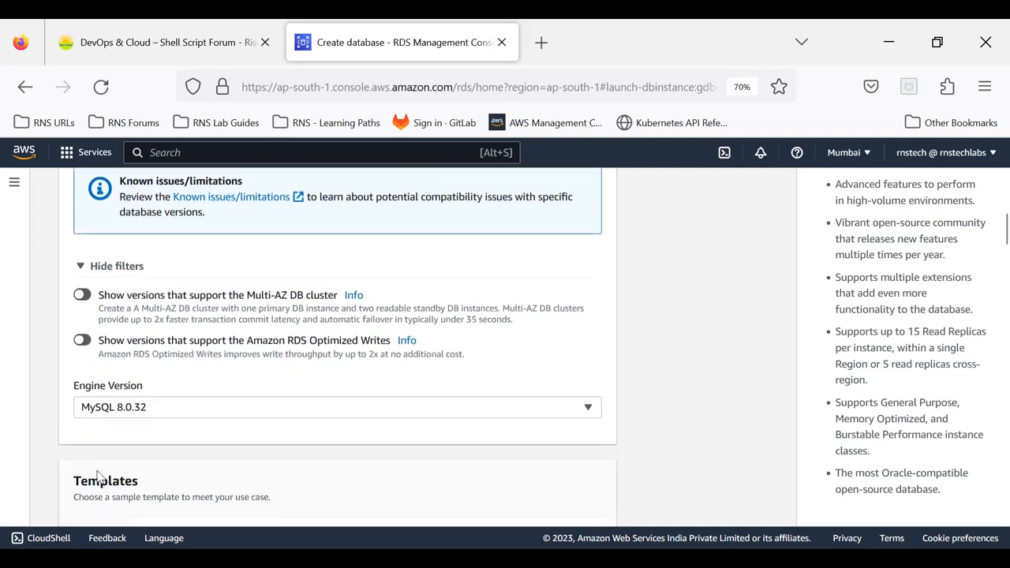
{"action": "left_click", "coordinate": [131, 414]}
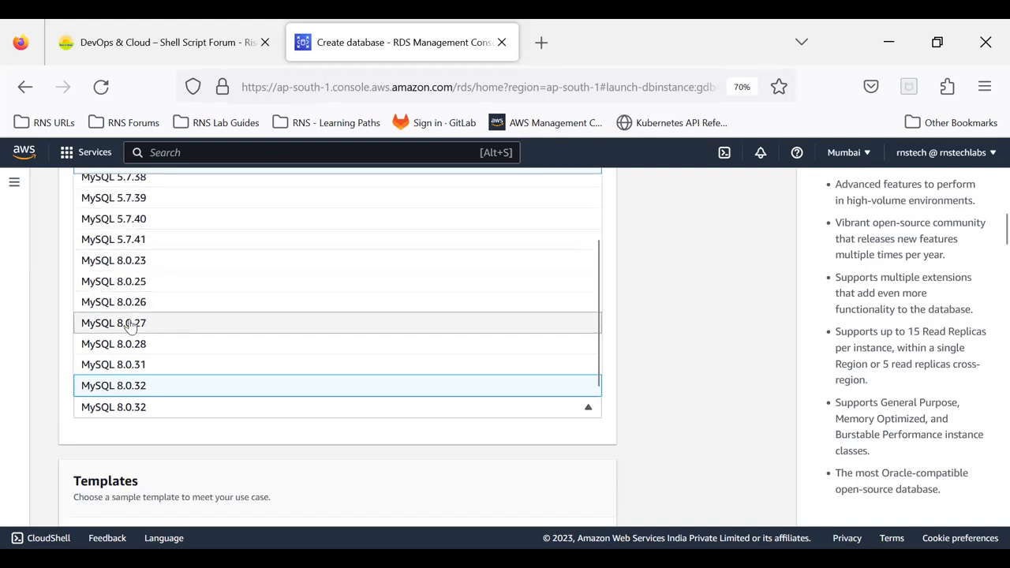
{"action": "left_click", "coordinate": [169, 444]}
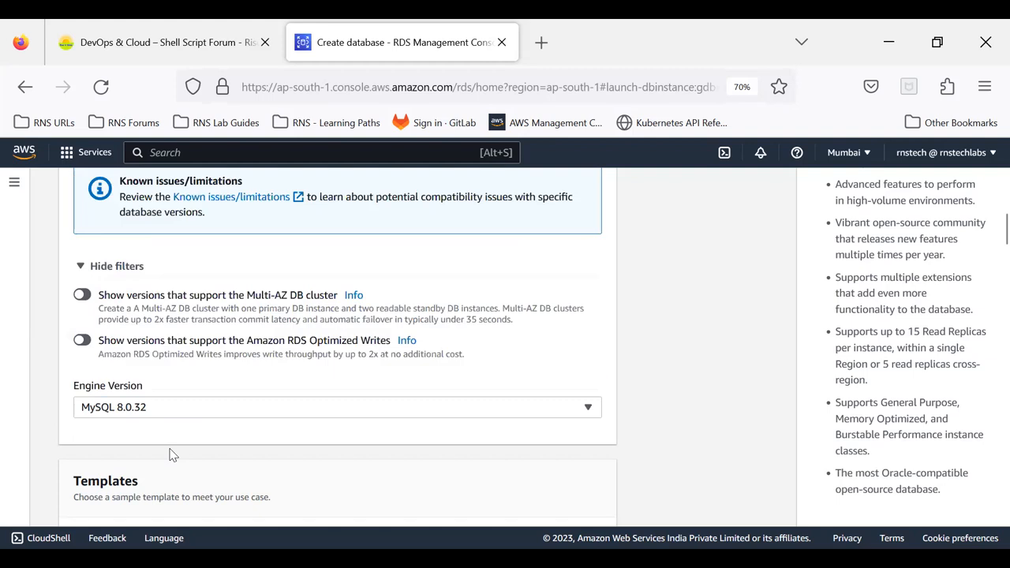
Step: Review the template choice, deployment options, DB instance identifier, master username and password settings
{"action": "scroll", "coordinate": [154, 438], "scroll_direction": "down", "scroll_amount": 3}
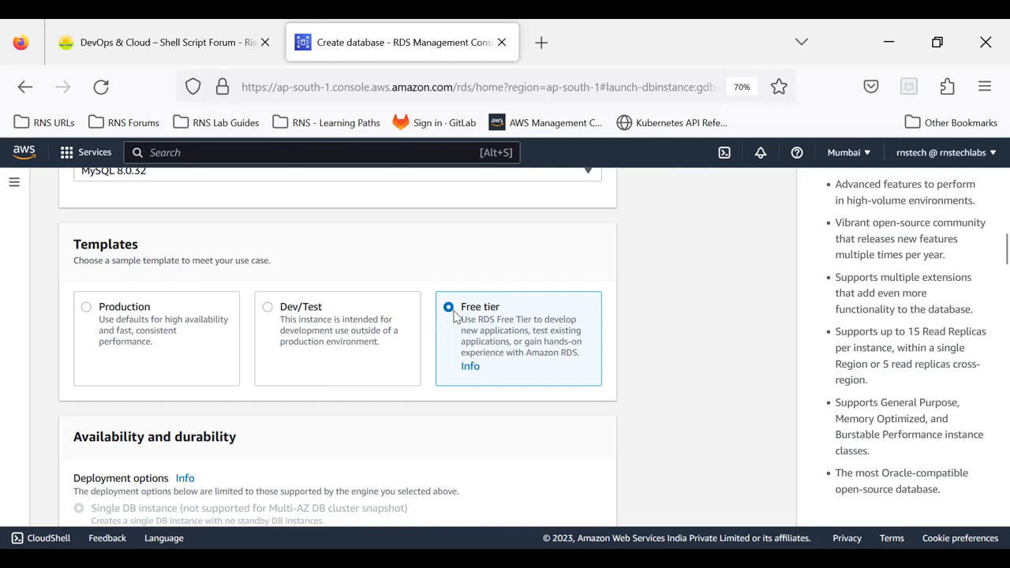
{"action": "scroll", "coordinate": [454, 316], "scroll_direction": "down", "scroll_amount": 2}
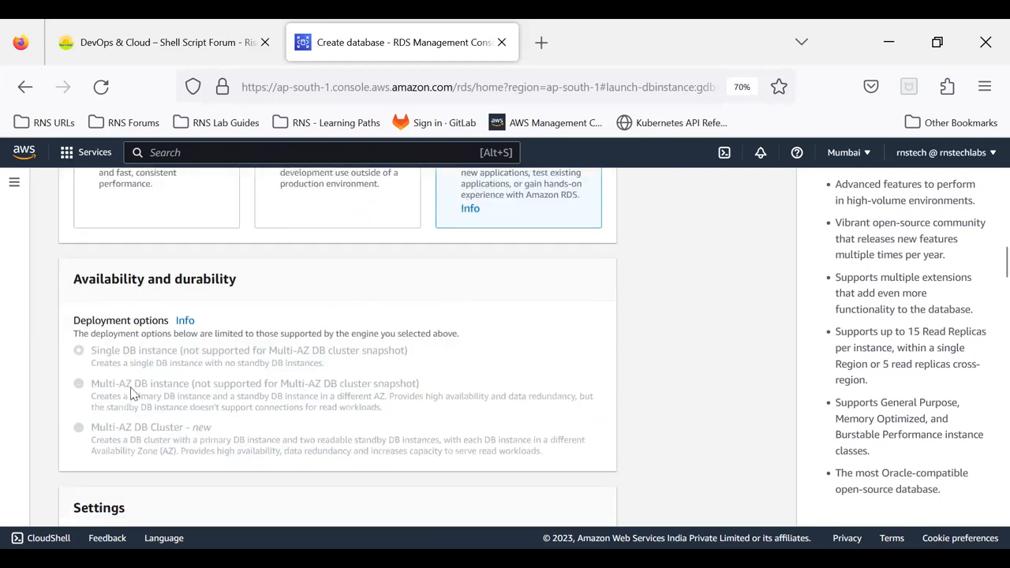
{"action": "scroll", "coordinate": [253, 383], "scroll_direction": "down", "scroll_amount": 3}
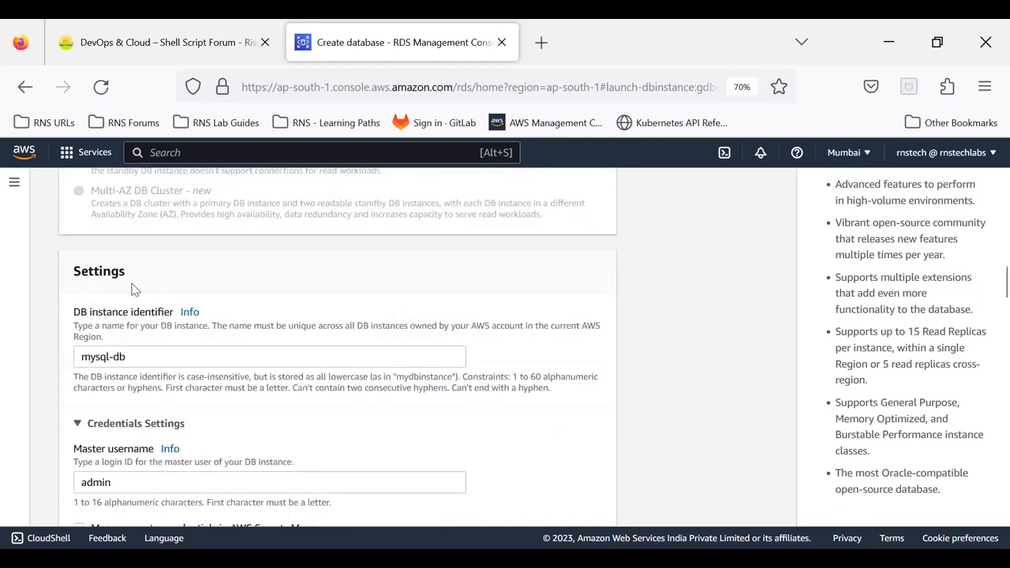
{"action": "left_click_drag", "start_coordinate": [79, 314], "coordinate": [135, 324]}
{"action": "left_click", "coordinate": [134, 323]}
{"action": "left_click_drag", "start_coordinate": [137, 365], "coordinate": [50, 336]}
{"action": "scroll", "coordinate": [83, 347], "scroll_direction": "down", "scroll_amount": 2}
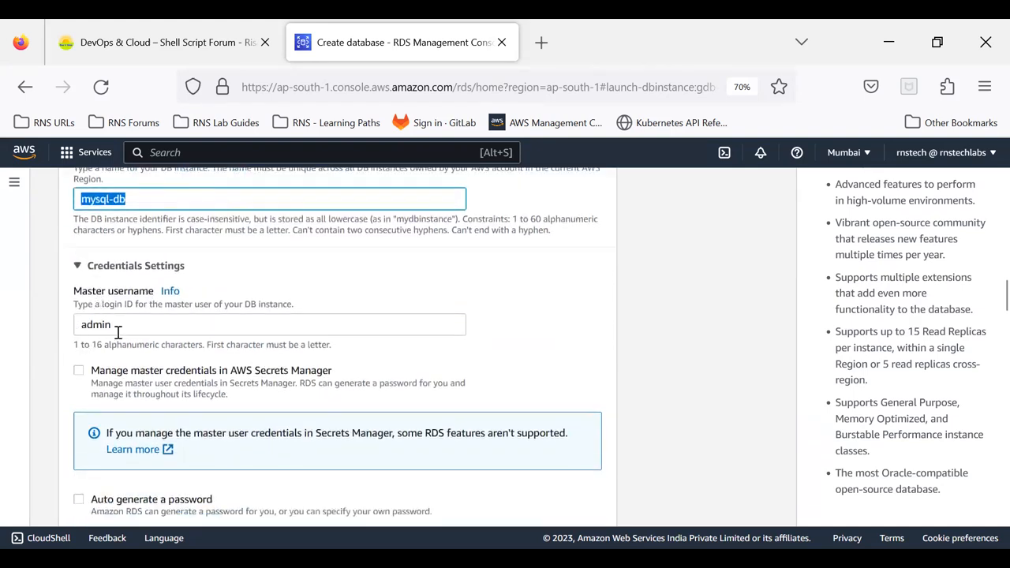
{"action": "scroll", "coordinate": [119, 338], "scroll_direction": "down", "scroll_amount": 2}
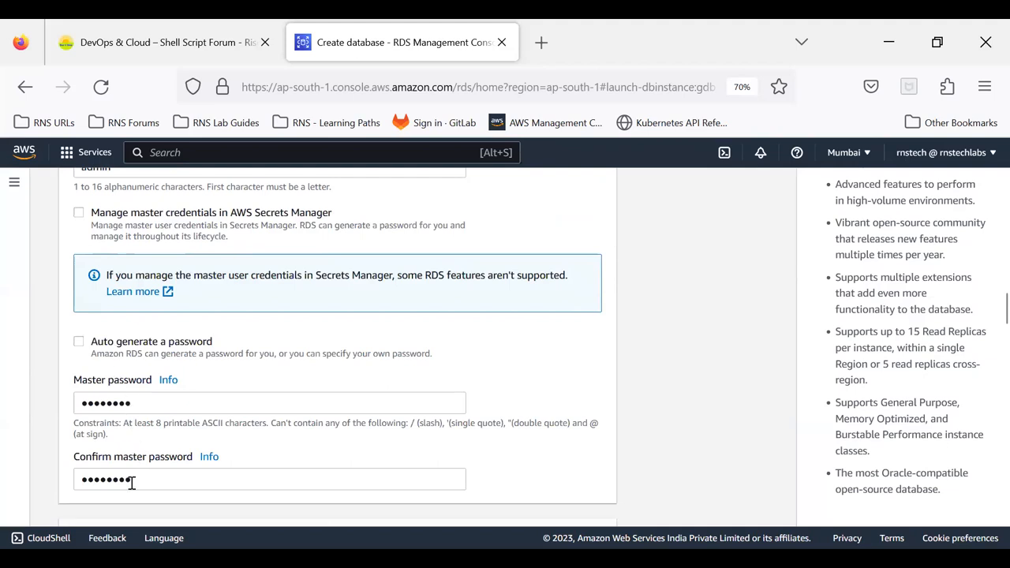
Step: Review the available burstable DB instance classes, keeping db.t2.micro
{"action": "scroll", "coordinate": [131, 478], "scroll_direction": "down", "scroll_amount": 1}
{"action": "scroll", "coordinate": [124, 474], "scroll_direction": "down", "scroll_amount": 3}
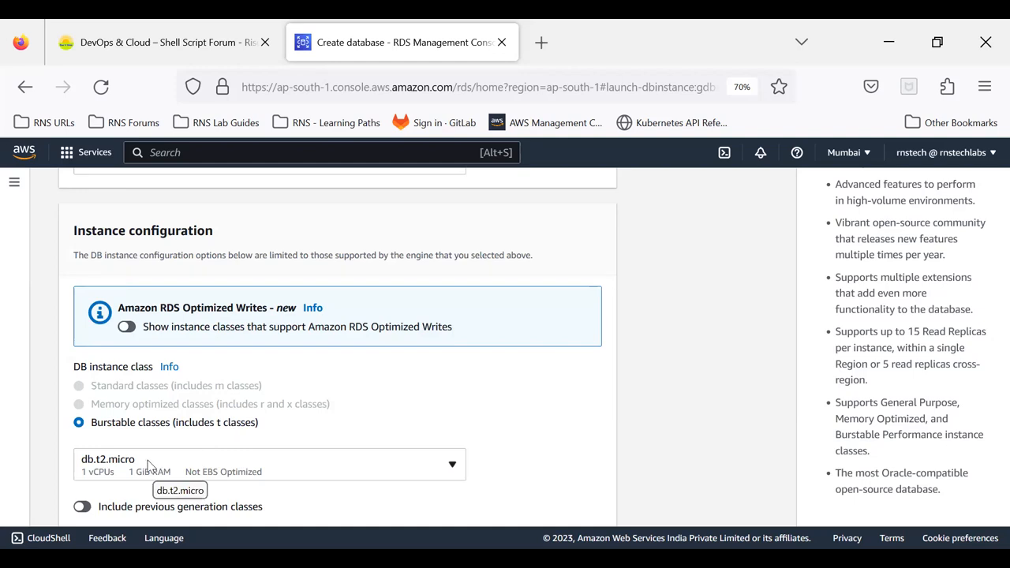
{"action": "left_click", "coordinate": [123, 474]}
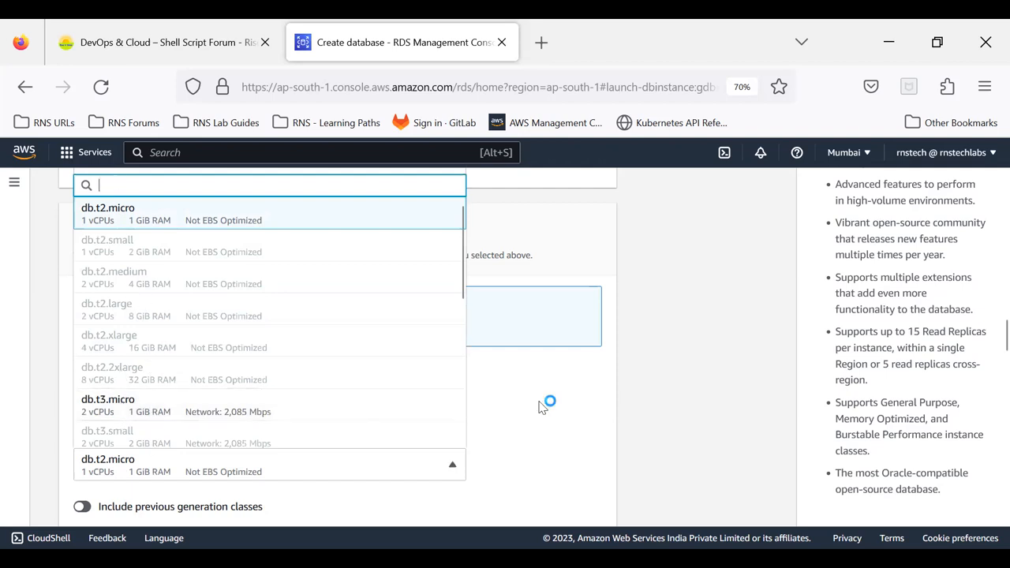
{"action": "left_click", "coordinate": [654, 388]}
Step: Try enabling storage autoscaling in the storage settings, and turn it off again
{"action": "scroll", "coordinate": [654, 393], "scroll_direction": "down", "scroll_amount": 5}
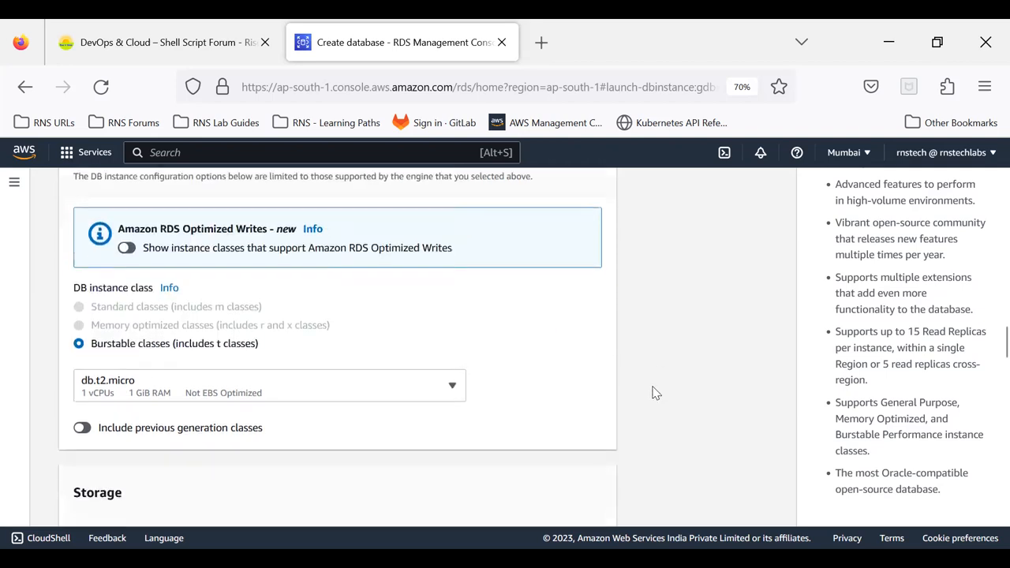
{"action": "scroll", "coordinate": [653, 393], "scroll_direction": "down", "scroll_amount": 1}
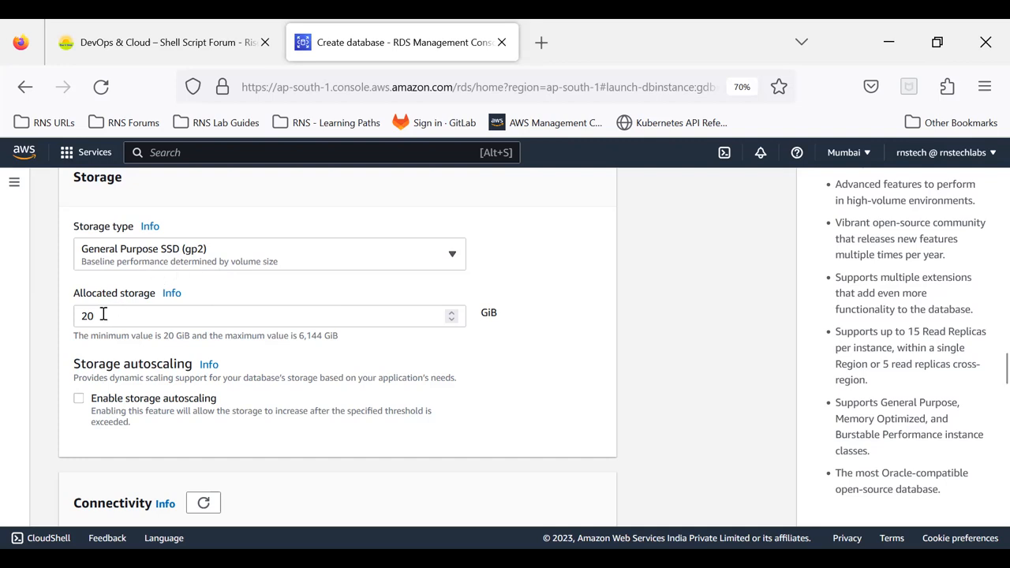
{"action": "left_click", "coordinate": [81, 398]}
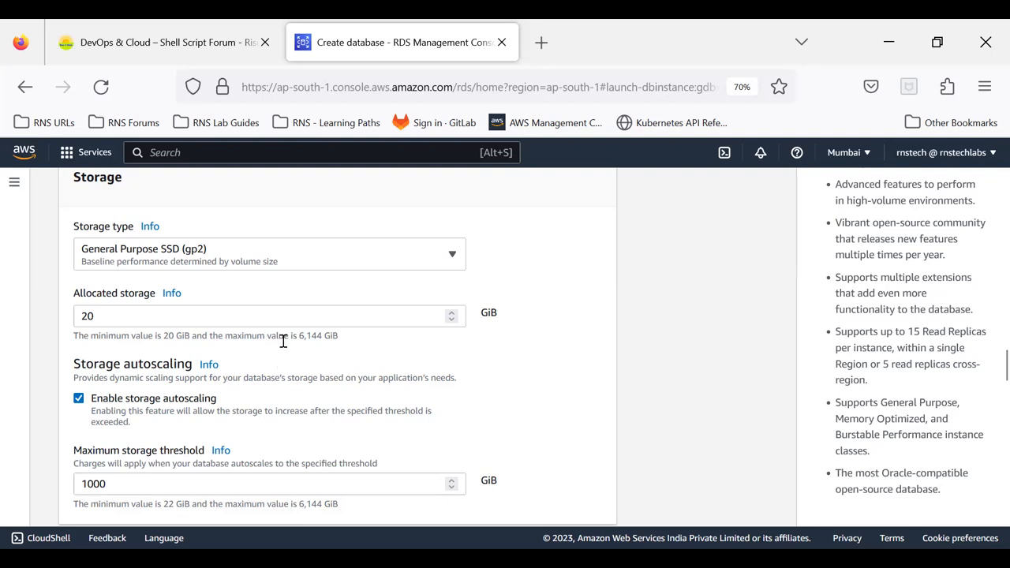
{"action": "left_click", "coordinate": [79, 398]}
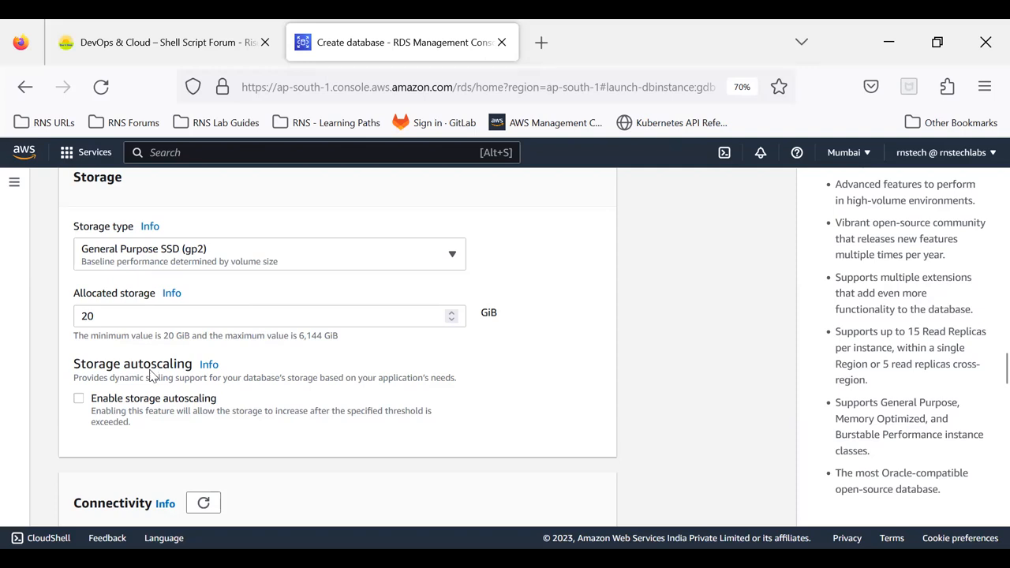
Step: Try connecting the database to an EC2 compute resource, check for selectable instances, and restore the option not to connect
{"action": "scroll", "coordinate": [134, 374], "scroll_direction": "down", "scroll_amount": 5}
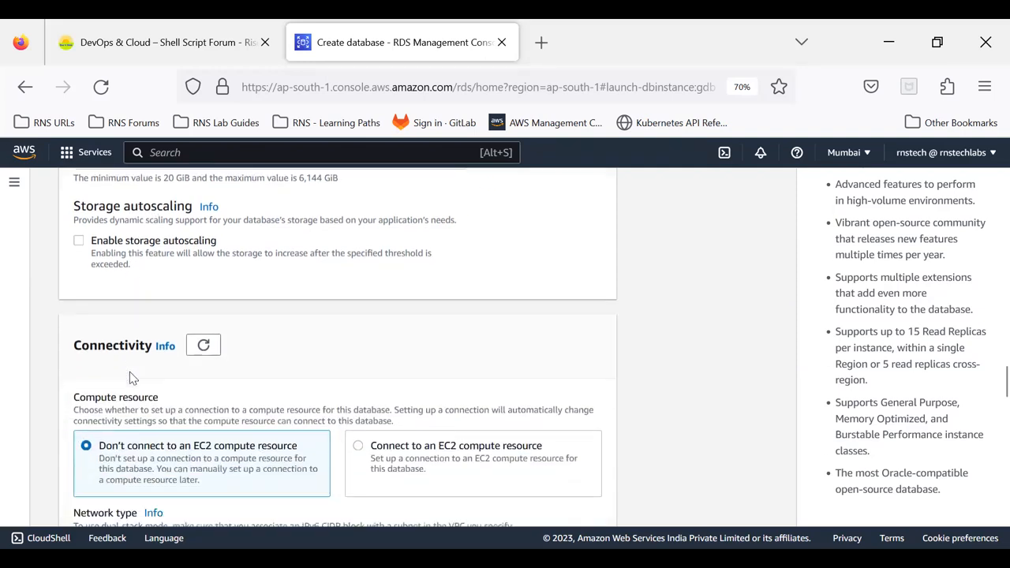
{"action": "scroll", "coordinate": [163, 399], "scroll_direction": "down", "scroll_amount": 2}
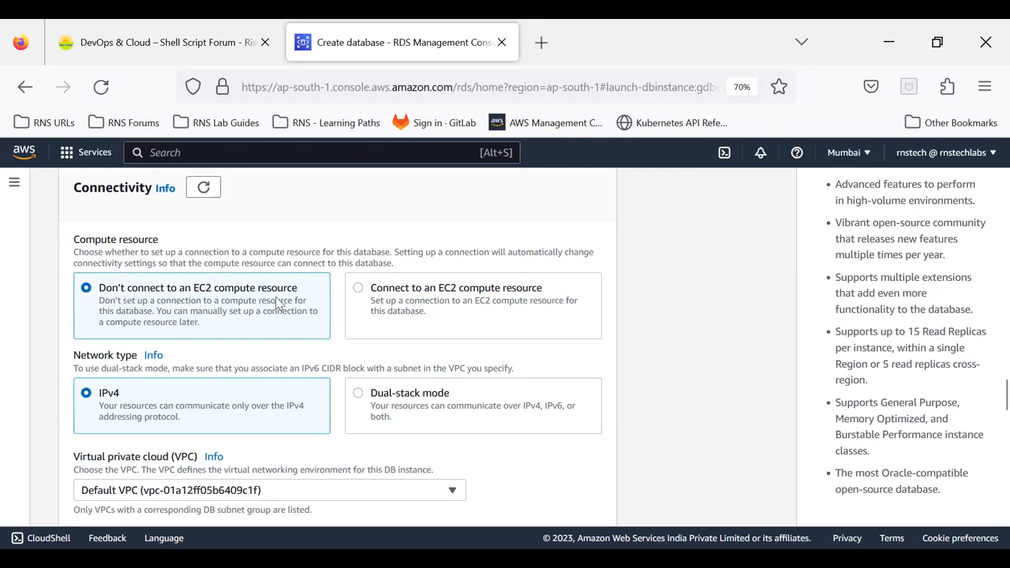
{"action": "left_click", "coordinate": [359, 291]}
{"action": "left_click", "coordinate": [308, 413]}
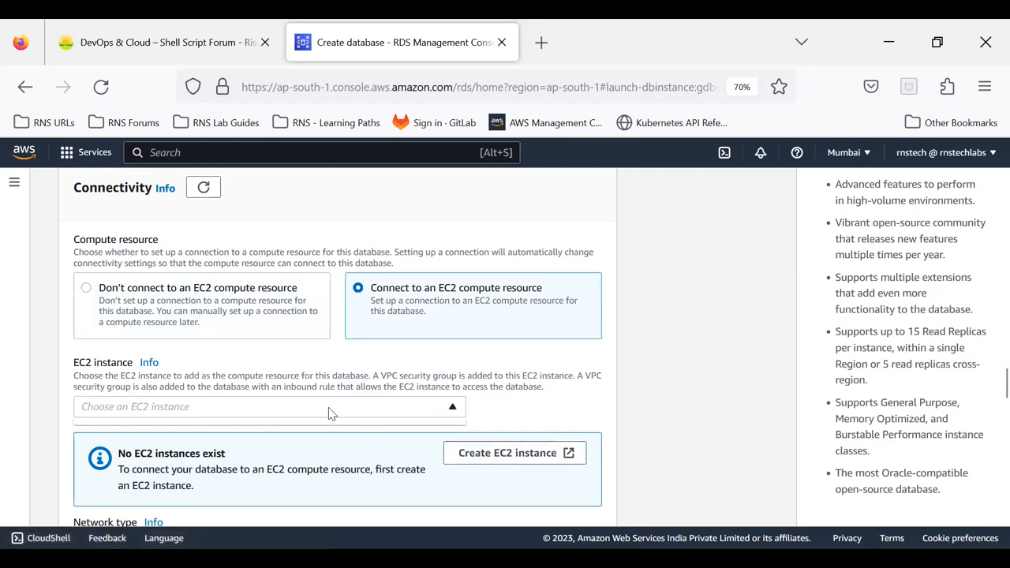
{"action": "left_click", "coordinate": [452, 409]}
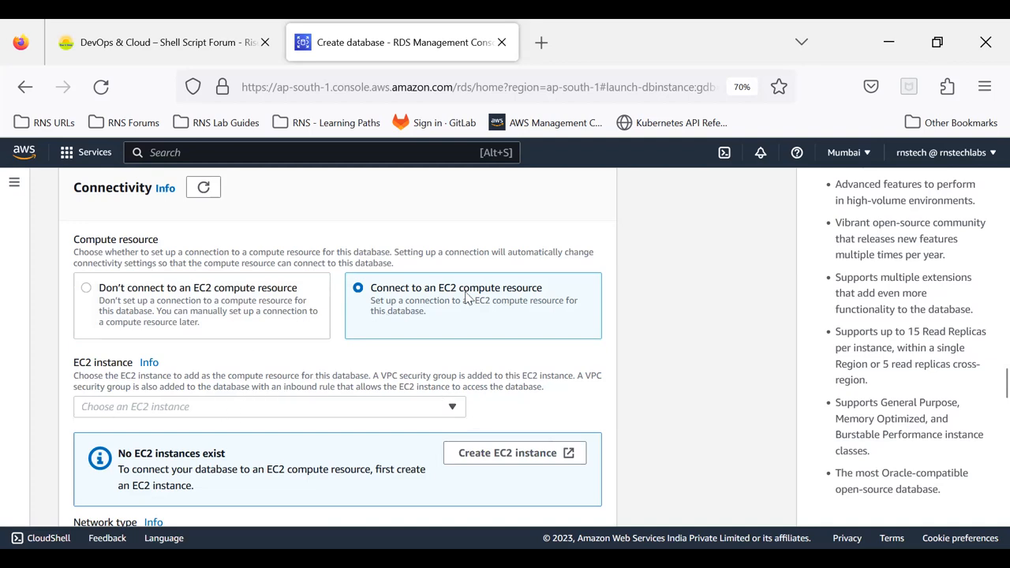
{"action": "scroll", "coordinate": [466, 297], "scroll_direction": "down", "scroll_amount": 3}
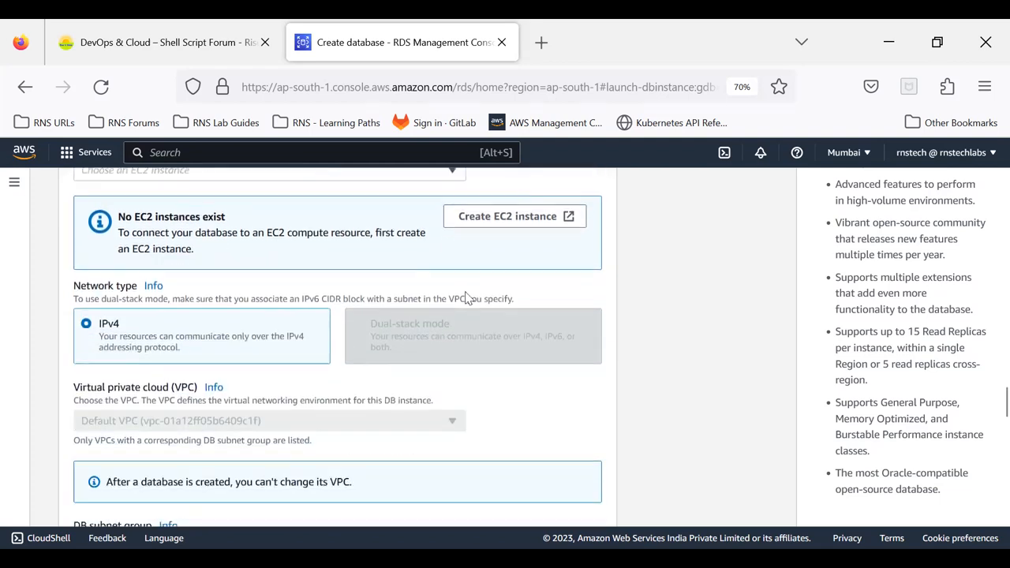
{"action": "scroll", "coordinate": [134, 311], "scroll_direction": "down", "scroll_amount": 1}
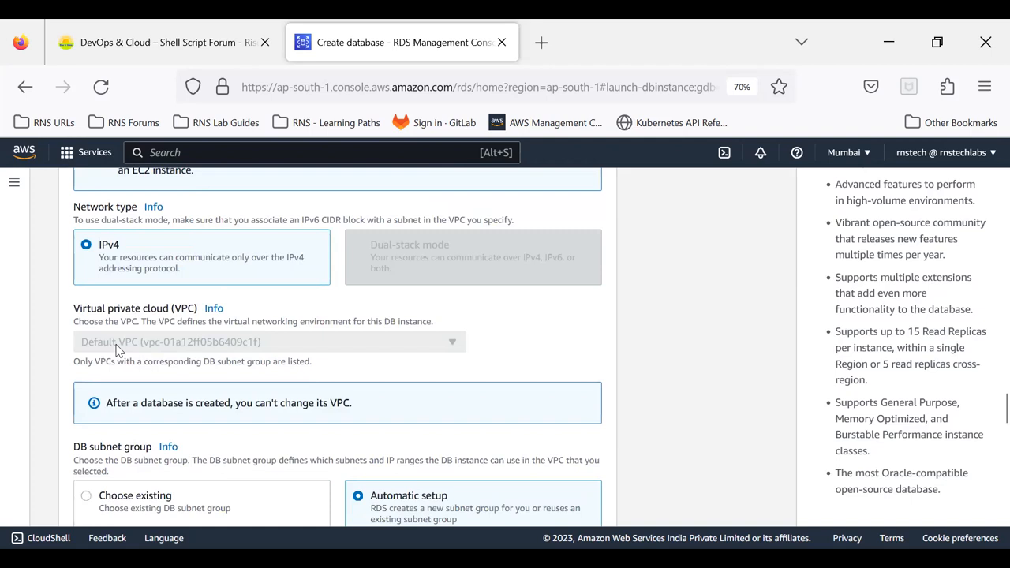
{"action": "scroll", "coordinate": [116, 350], "scroll_direction": "up", "scroll_amount": 3}
{"action": "left_click", "coordinate": [87, 209]}
Step: Check the VPC and the available DB subnet groups, keeping the default subnet group
{"action": "scroll", "coordinate": [180, 282], "scroll_direction": "down", "scroll_amount": 2}
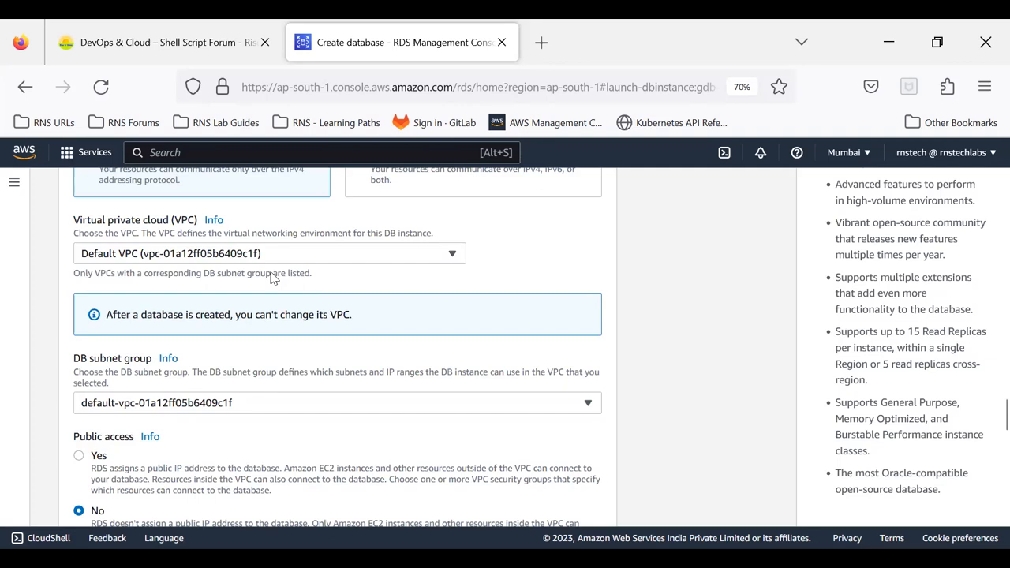
{"action": "scroll", "coordinate": [272, 278], "scroll_direction": "down", "scroll_amount": 3}
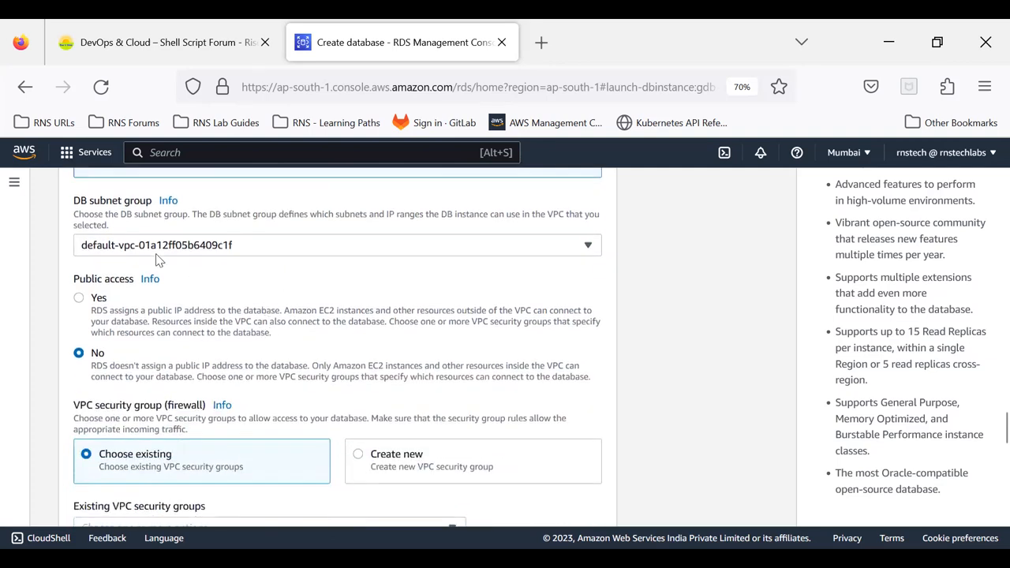
{"action": "left_click", "coordinate": [154, 249]}
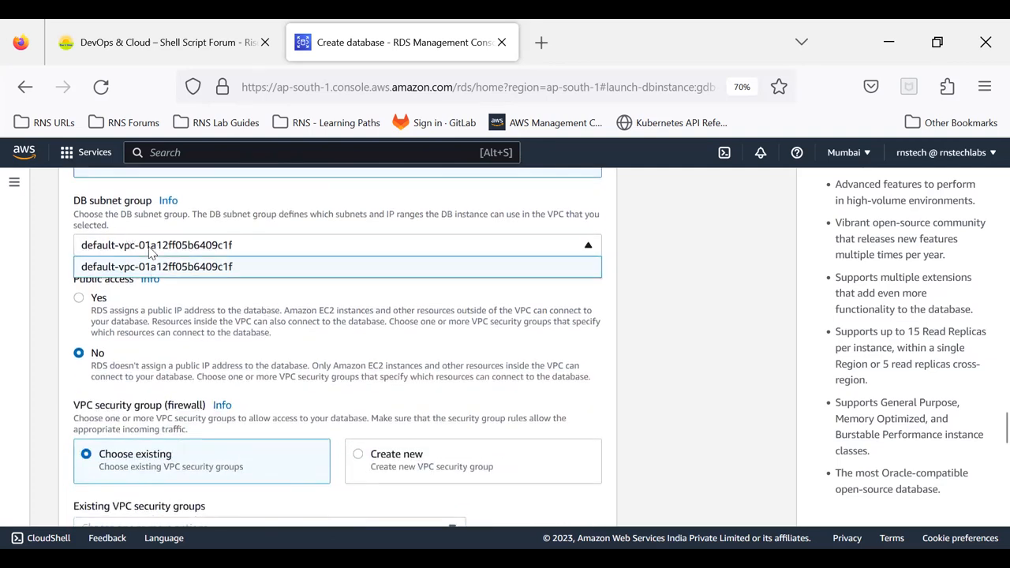
{"action": "left_click", "coordinate": [237, 285]}
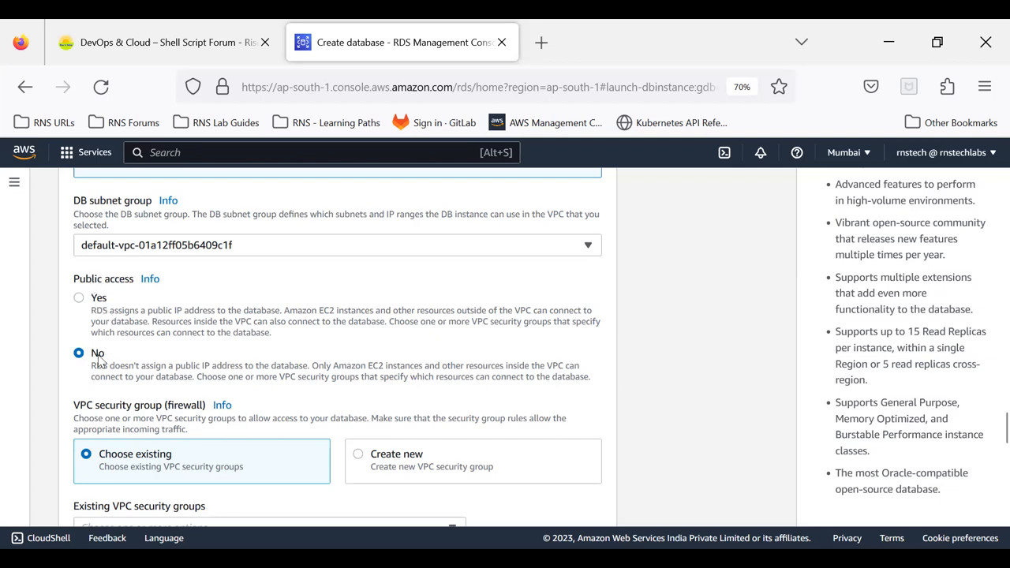
Step: Replace the default VPC security group with the existing db_security_group for the database
{"action": "scroll", "coordinate": [99, 362], "scroll_direction": "down", "scroll_amount": 4}
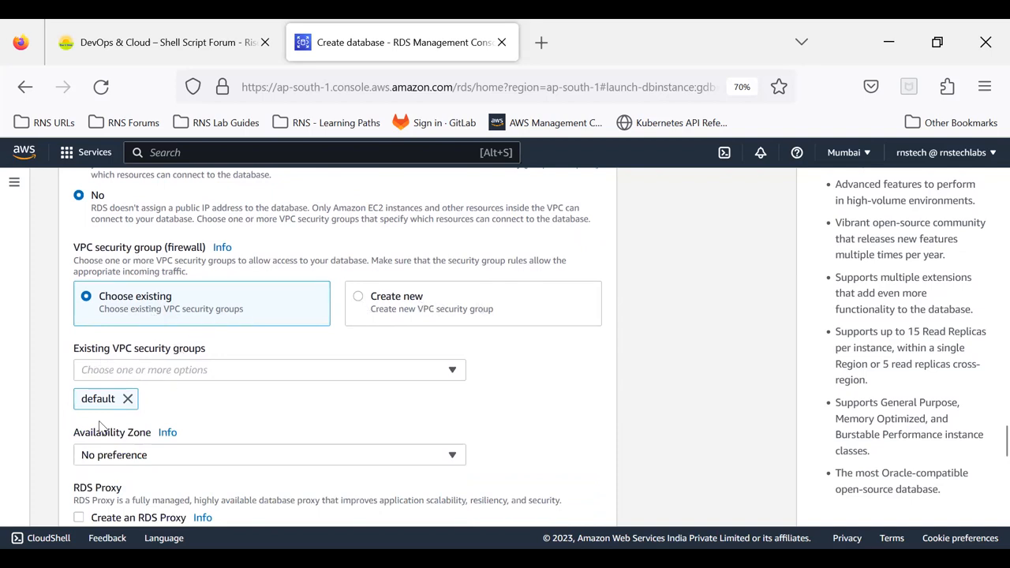
{"action": "left_click", "coordinate": [154, 378]}
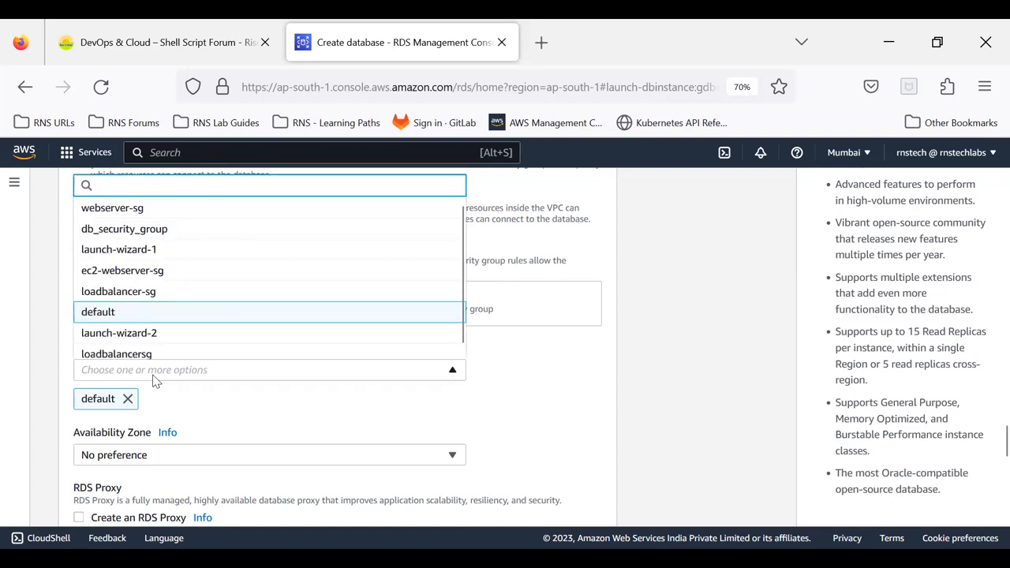
{"action": "left_click", "coordinate": [162, 229]}
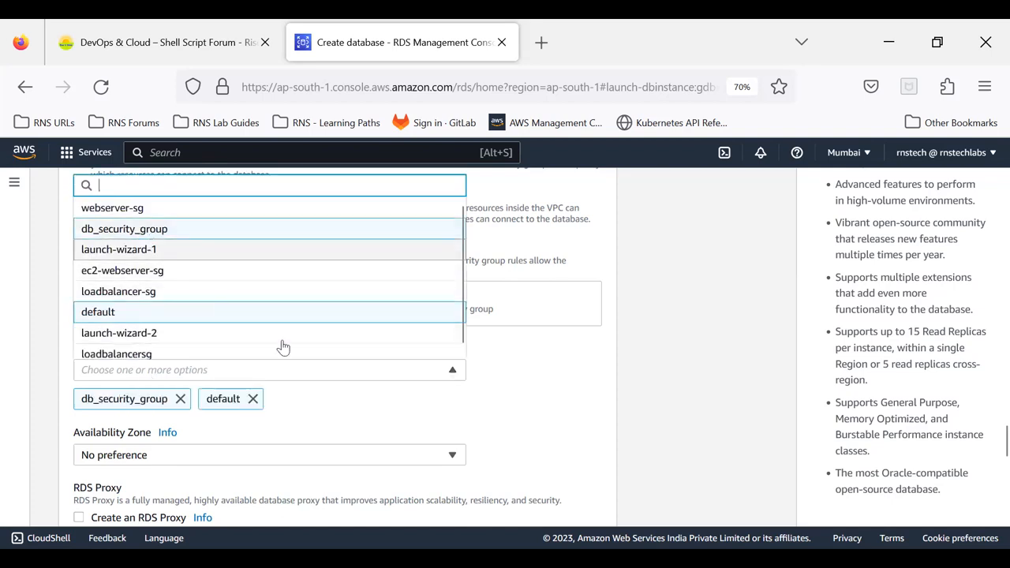
{"action": "left_click", "coordinate": [558, 366]}
{"action": "left_click", "coordinate": [253, 398]}
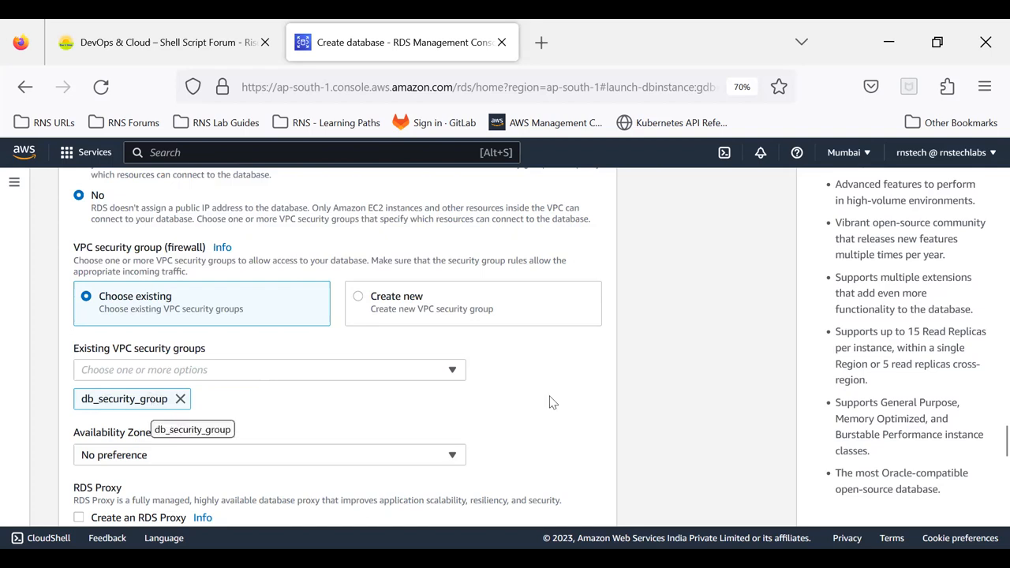
Step: Check the available Availability Zones for the database, keeping No preference
{"action": "scroll", "coordinate": [282, 303], "scroll_direction": "down", "scroll_amount": 3}
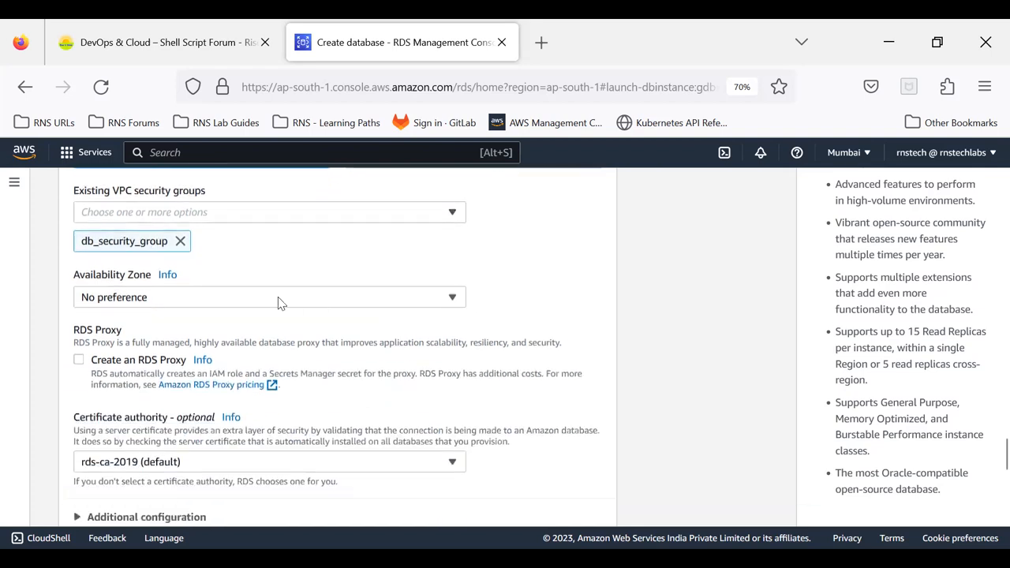
{"action": "left_click", "coordinate": [176, 304]}
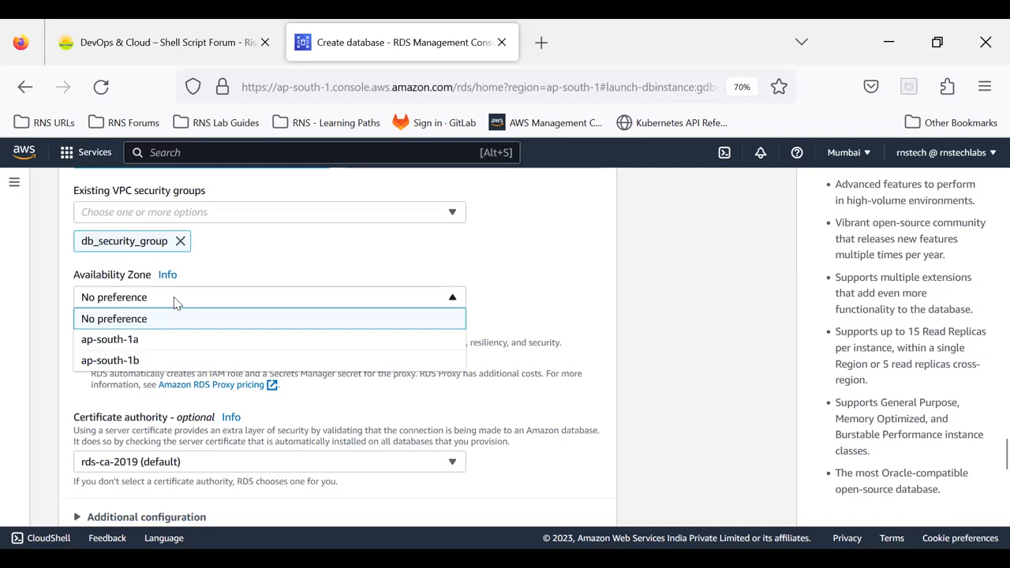
{"action": "left_click", "coordinate": [529, 314]}
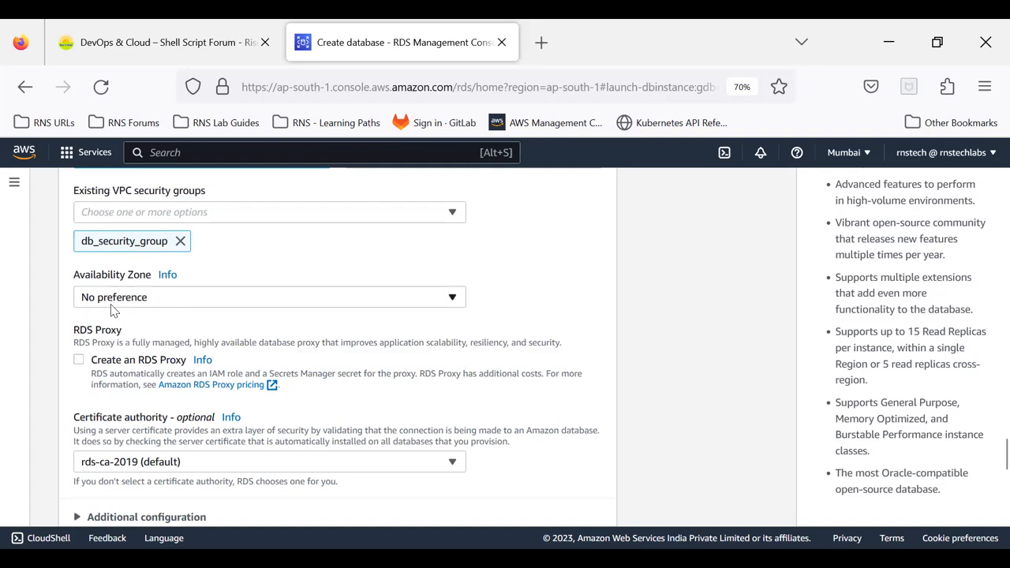
Step: Expand the additional configuration below the monitoring settings and set the initial database name to demo
{"action": "scroll", "coordinate": [189, 301], "scroll_direction": "down", "scroll_amount": 2}
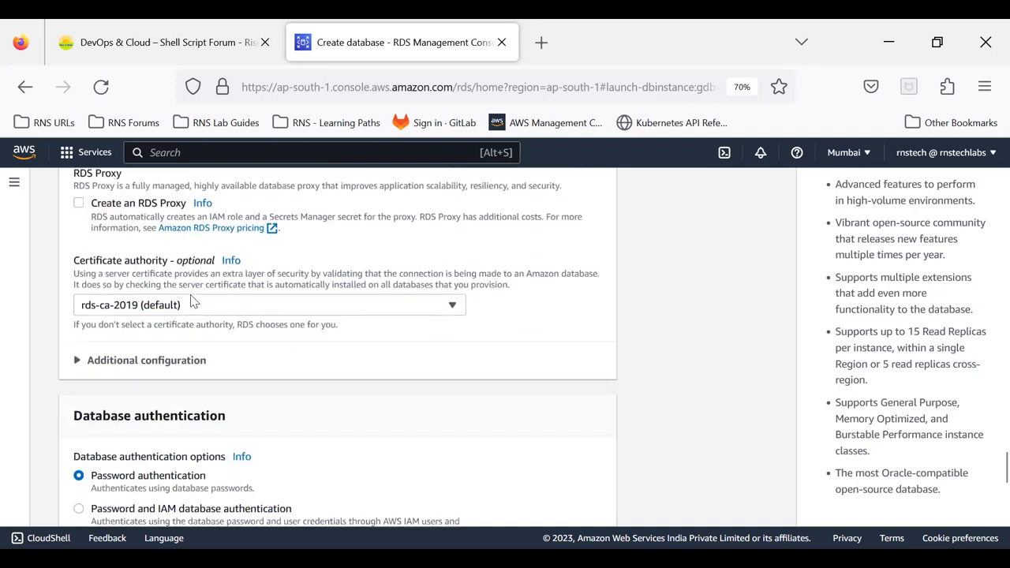
{"action": "scroll", "coordinate": [193, 301], "scroll_direction": "down", "scroll_amount": 2}
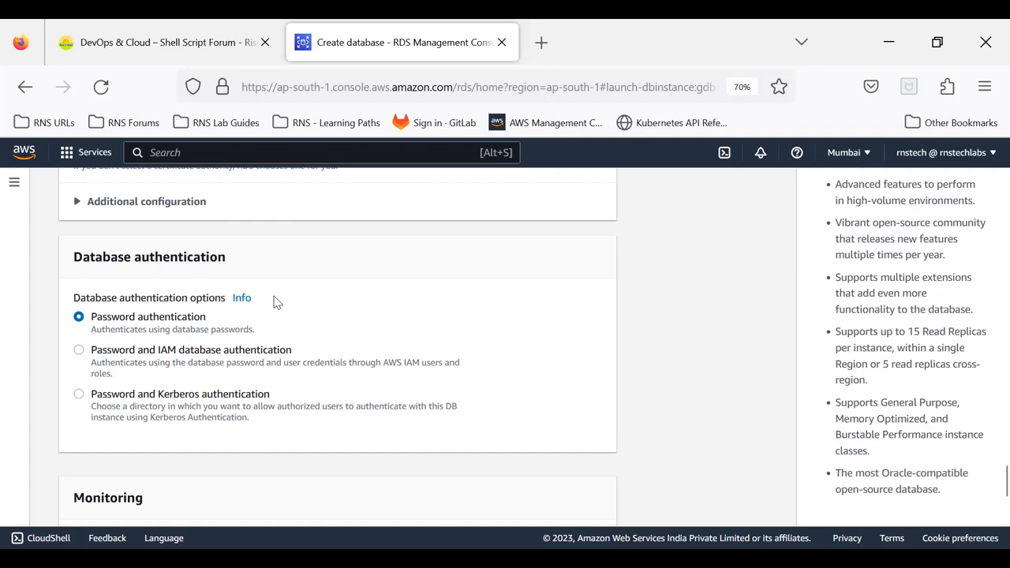
{"action": "scroll", "coordinate": [276, 303], "scroll_direction": "down", "scroll_amount": 5}
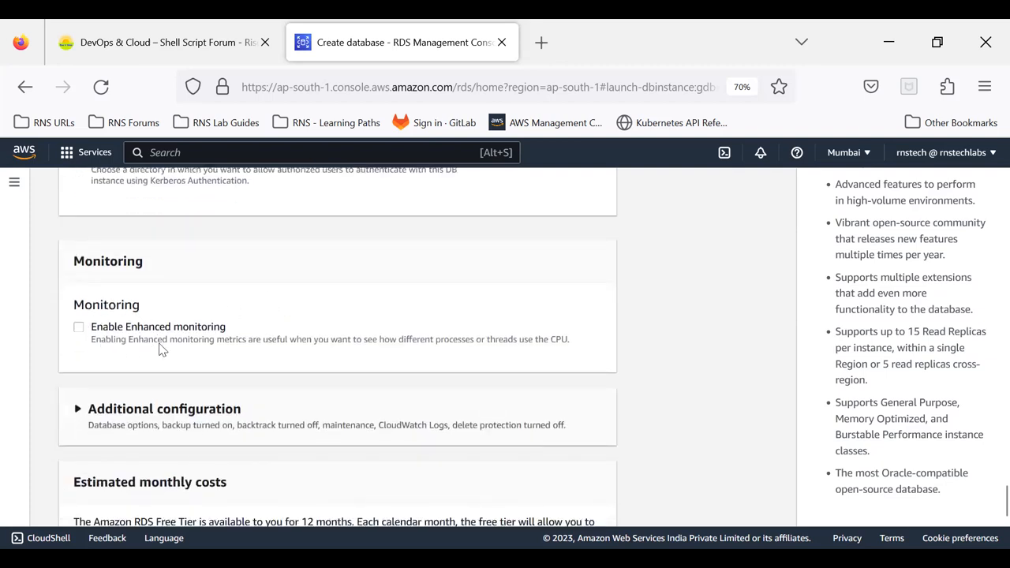
{"action": "left_click", "coordinate": [79, 410]}
{"action": "scroll", "coordinate": [387, 332], "scroll_direction": "down", "scroll_amount": 3}
{"action": "left_click", "coordinate": [220, 359]}
{"action": "scroll", "coordinate": [220, 359], "scroll_direction": "down", "scroll_amount": 2}
{"action": "type", "text": "demo"}
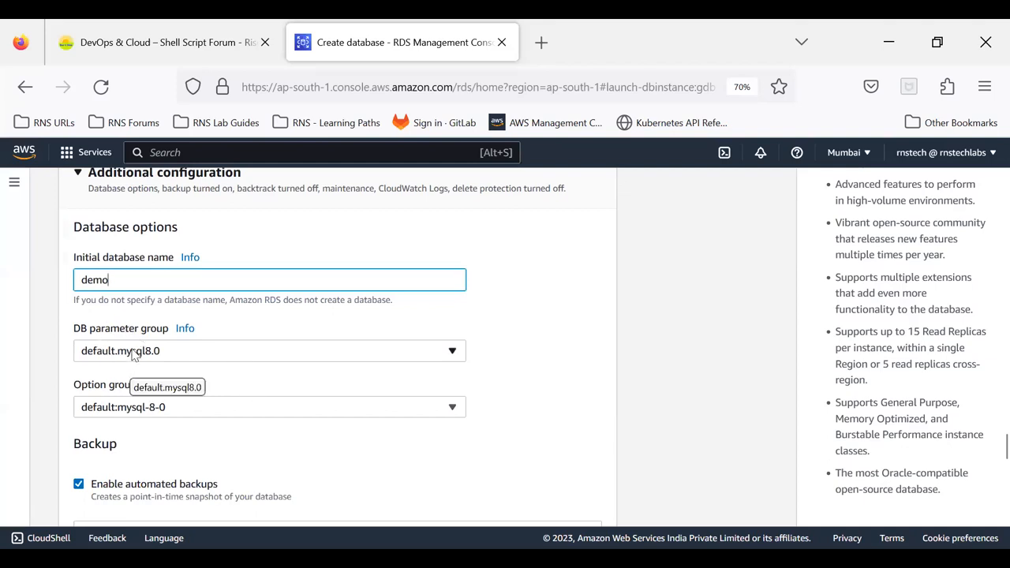
Step: Review the selectable retention periods for automated backups, keeping 7 days
{"action": "scroll", "coordinate": [136, 336], "scroll_direction": "down", "scroll_amount": 4}
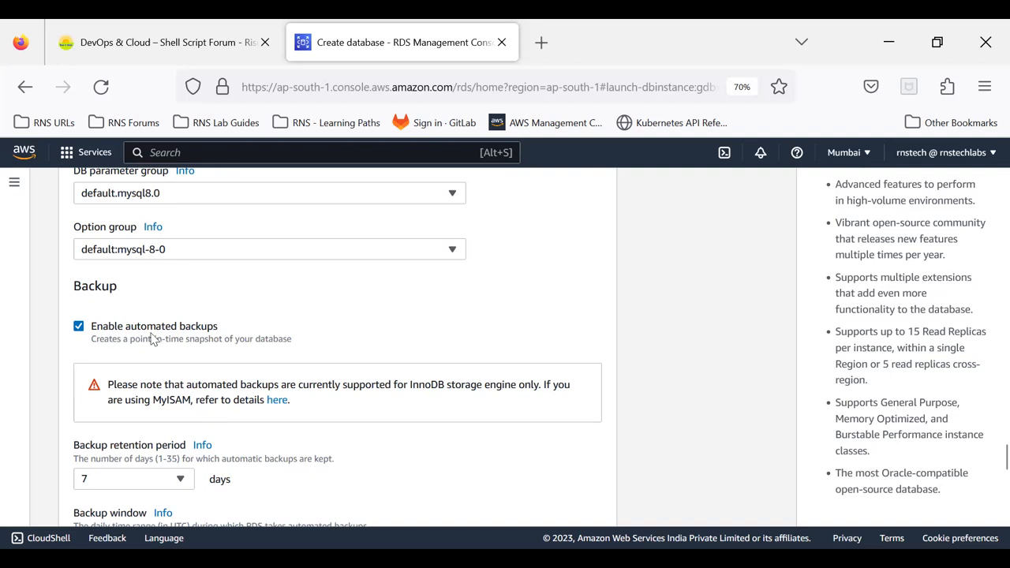
{"action": "scroll", "coordinate": [152, 338], "scroll_direction": "down", "scroll_amount": 2}
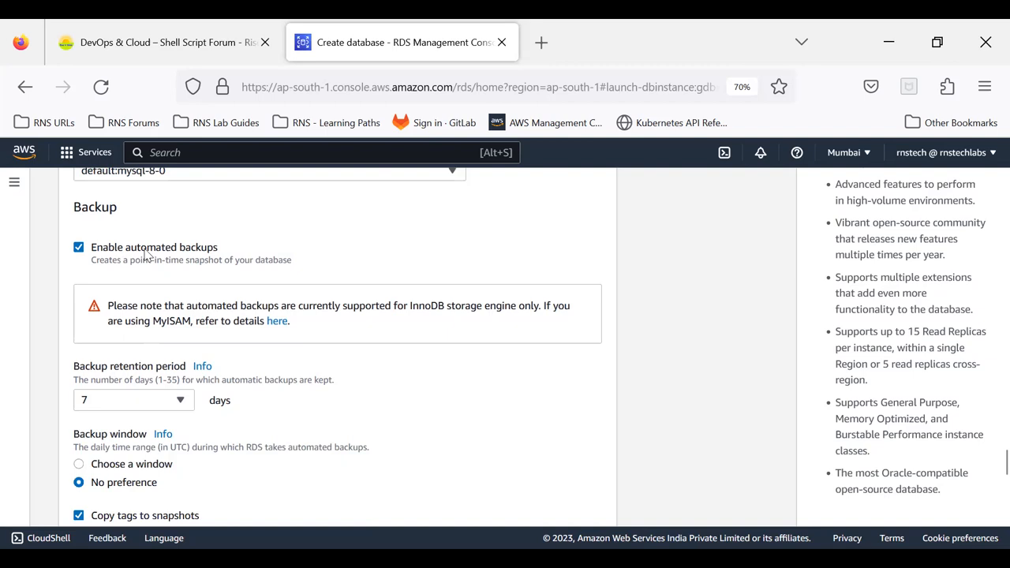
{"action": "left_click", "coordinate": [111, 399]}
{"action": "scroll", "coordinate": [146, 316], "scroll_direction": "down", "scroll_amount": 8}
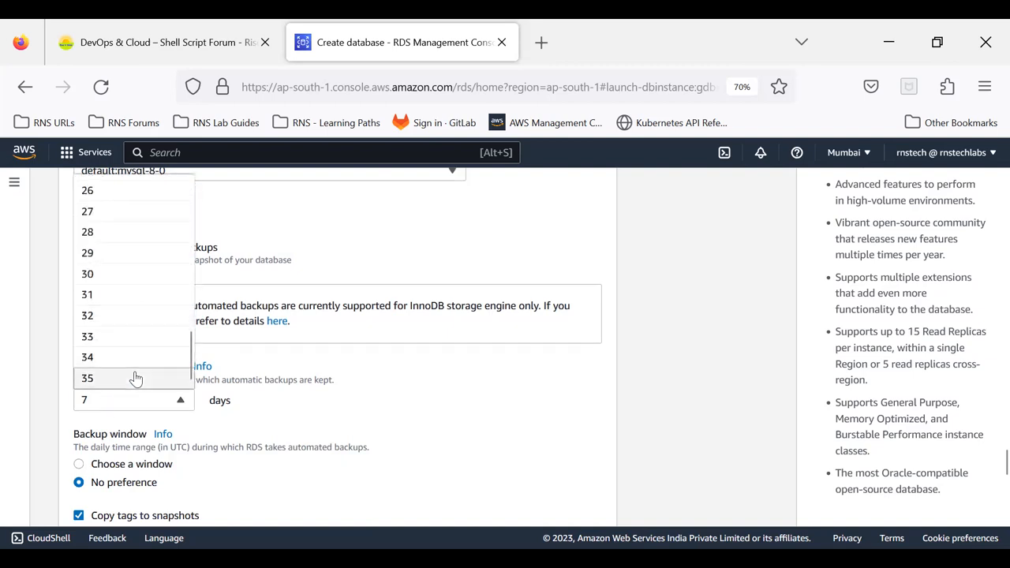
{"action": "scroll", "coordinate": [127, 381], "scroll_direction": "up", "scroll_amount": 6}
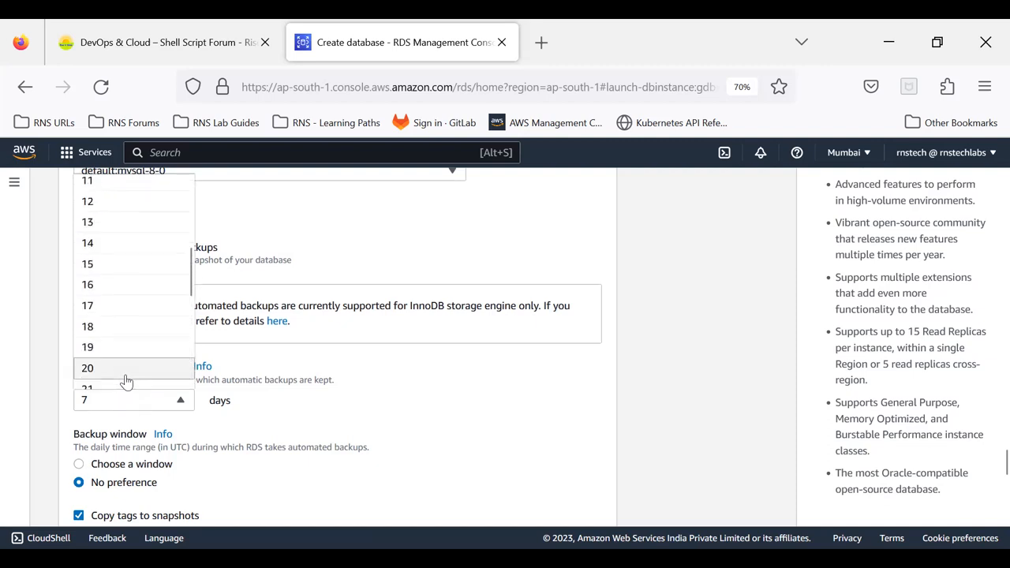
{"action": "left_click", "coordinate": [345, 360]}
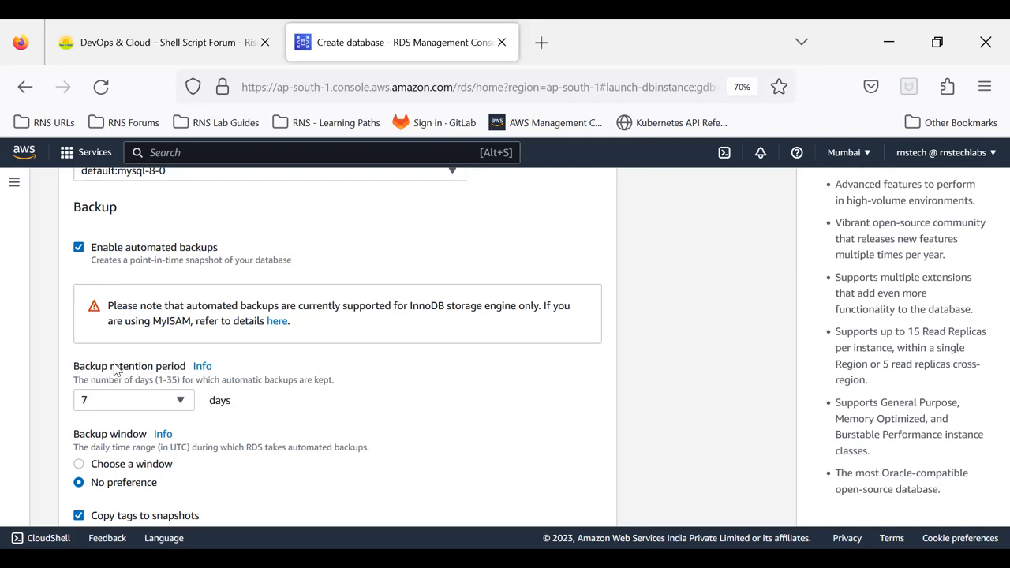
Step: Try choosing a specific backup window, and restore the No preference option
{"action": "scroll", "coordinate": [114, 371], "scroll_direction": "down", "scroll_amount": 2}
{"action": "scroll", "coordinate": [114, 371], "scroll_direction": "up", "scroll_amount": 2}
{"action": "scroll", "coordinate": [108, 439], "scroll_direction": "down", "scroll_amount": 2}
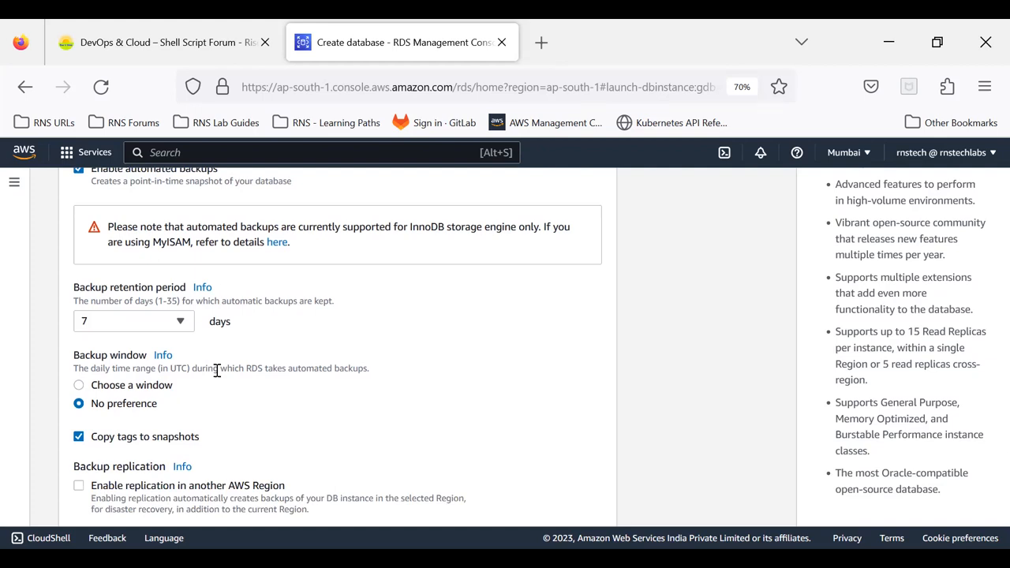
{"action": "left_click", "coordinate": [79, 385]}
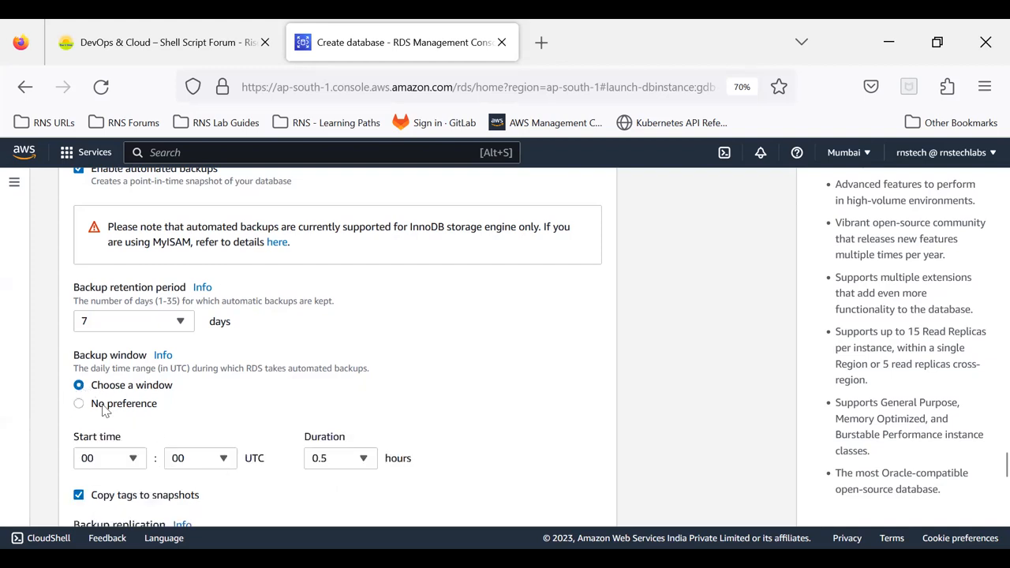
{"action": "left_click", "coordinate": [79, 403]}
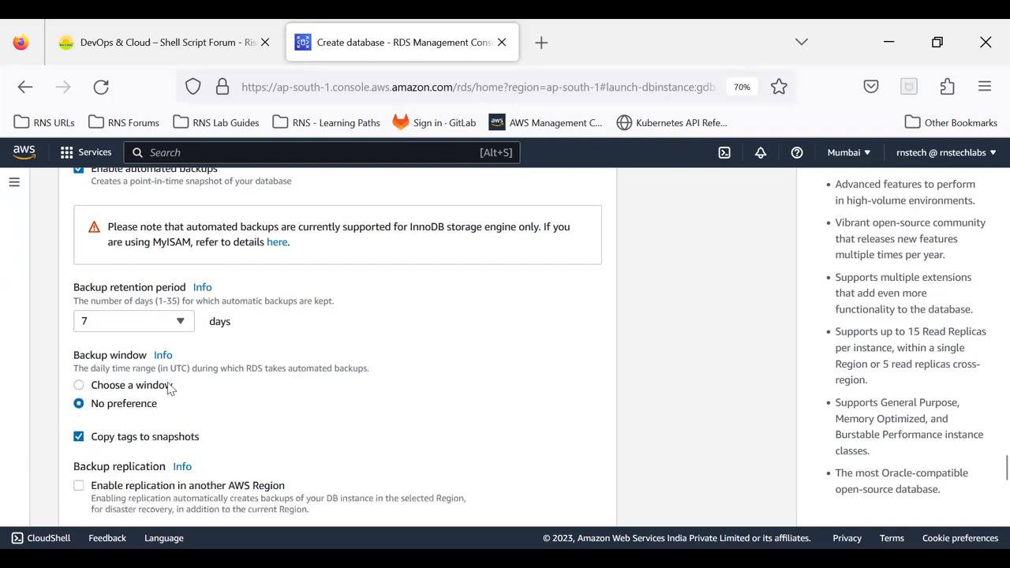
Step: Try enabling backup replication in another AWS Region and check the available destination Regions
{"action": "scroll", "coordinate": [236, 319], "scroll_direction": "down", "scroll_amount": 2}
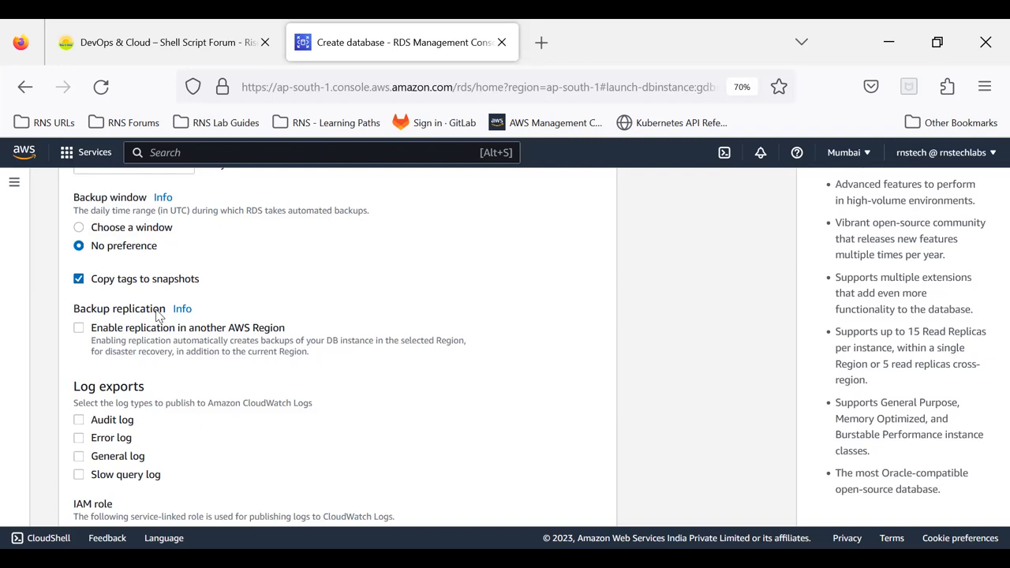
{"action": "left_click", "coordinate": [79, 328]}
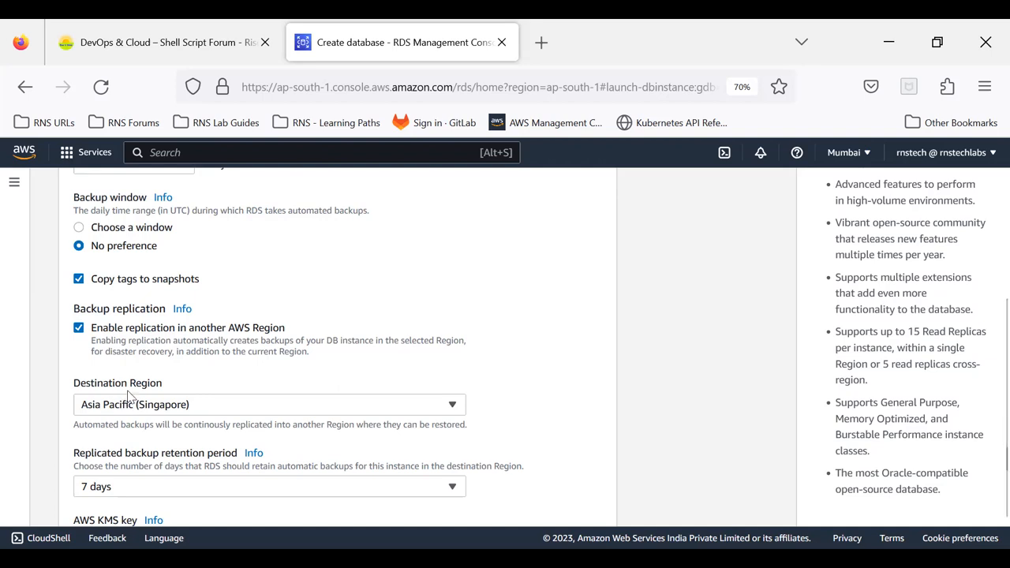
{"action": "scroll", "coordinate": [166, 317], "scroll_direction": "down", "scroll_amount": 2}
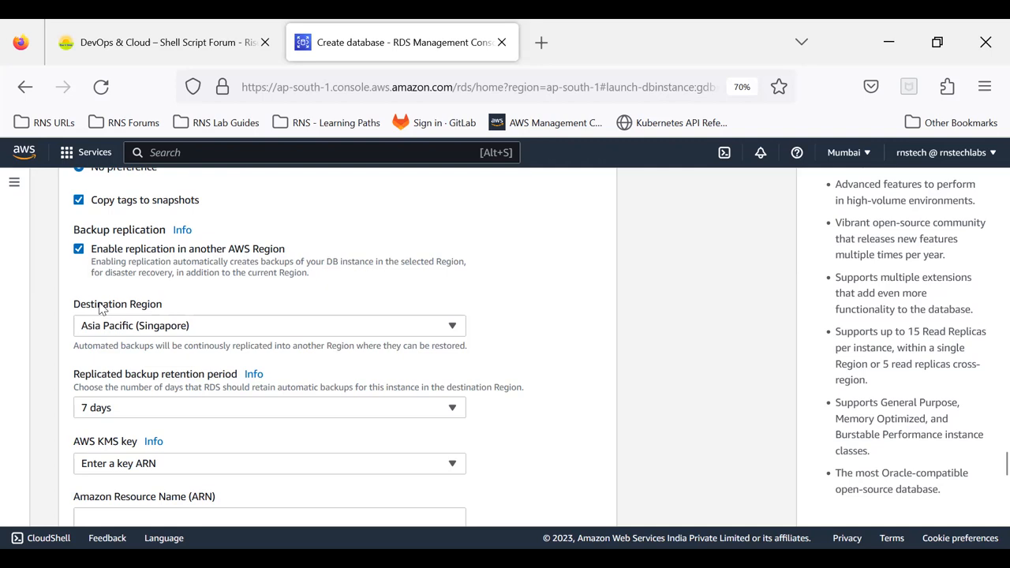
{"action": "left_click", "coordinate": [131, 329]}
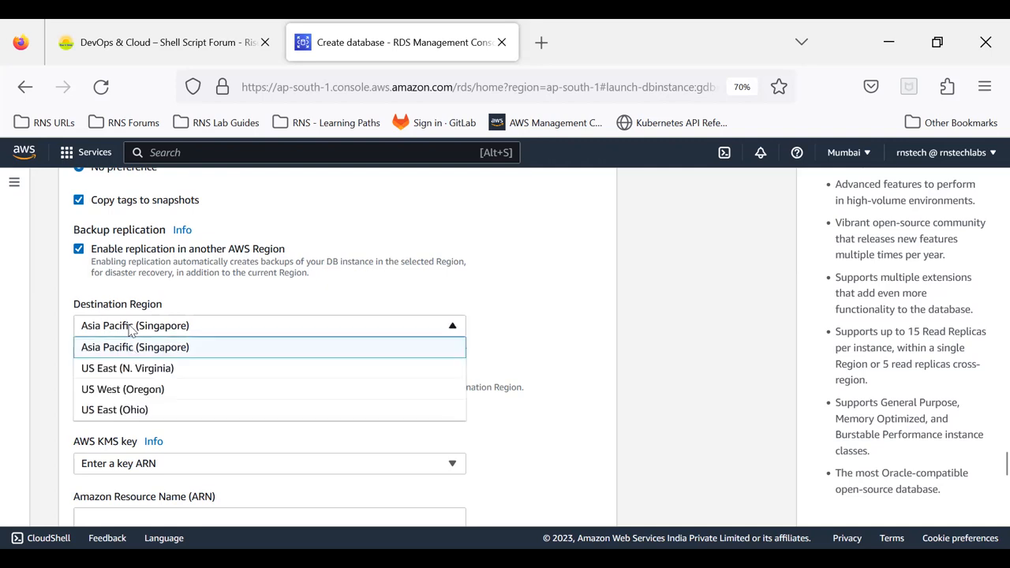
{"action": "left_click", "coordinate": [227, 295]}
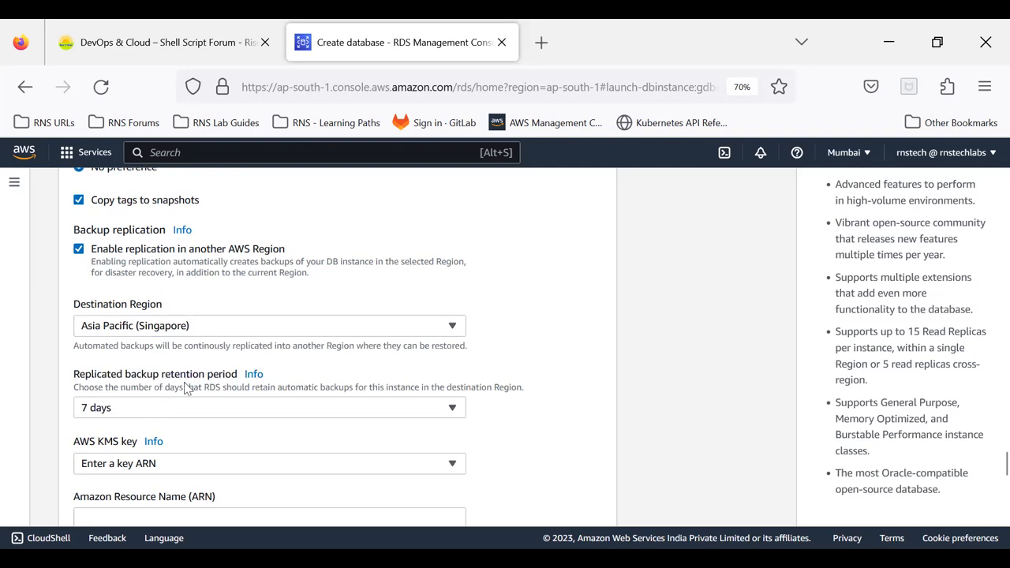
Step: Check the replicated backup retention periods and AWS KMS key options, and turn off replication to another Region
{"action": "left_click", "coordinate": [152, 416]}
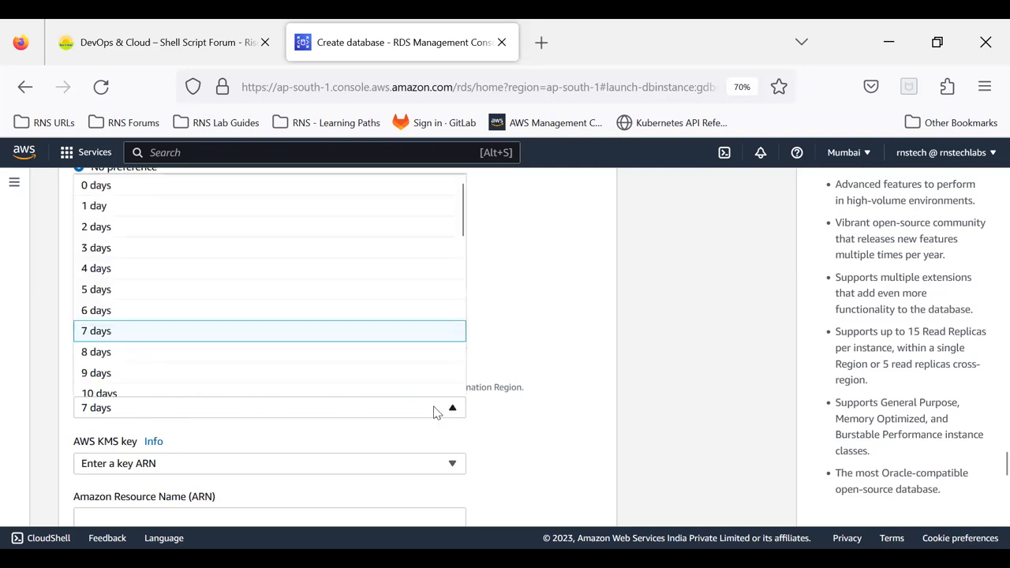
{"action": "left_click", "coordinate": [532, 416]}
{"action": "scroll", "coordinate": [532, 416], "scroll_direction": "down", "scroll_amount": 2}
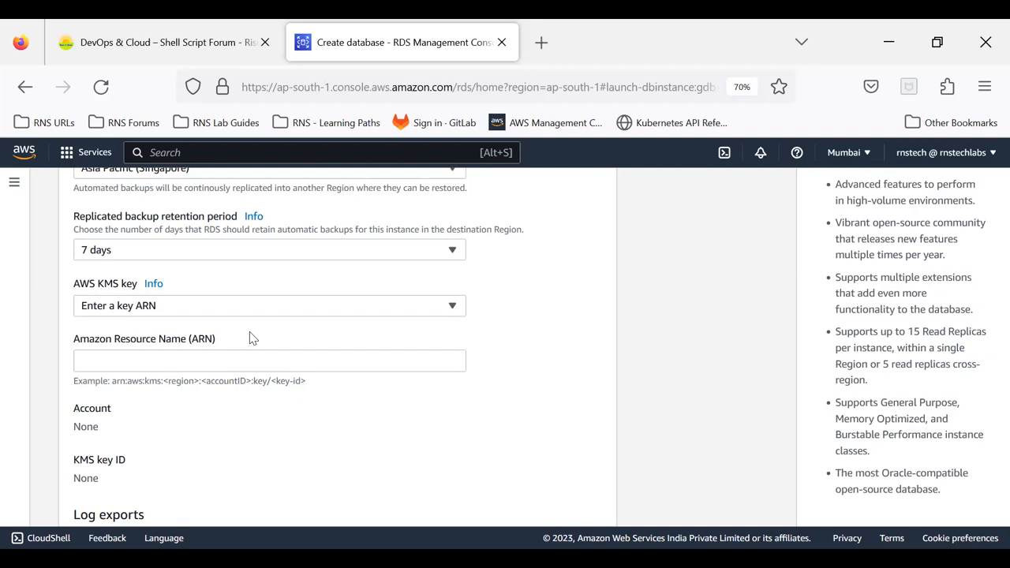
{"action": "left_click", "coordinate": [223, 310]}
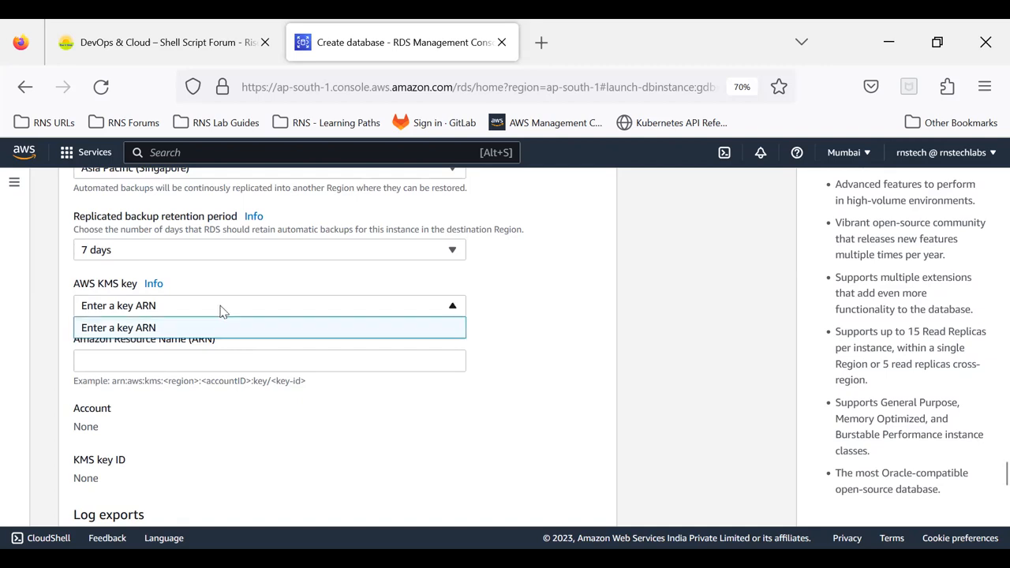
{"action": "left_click", "coordinate": [223, 310]}
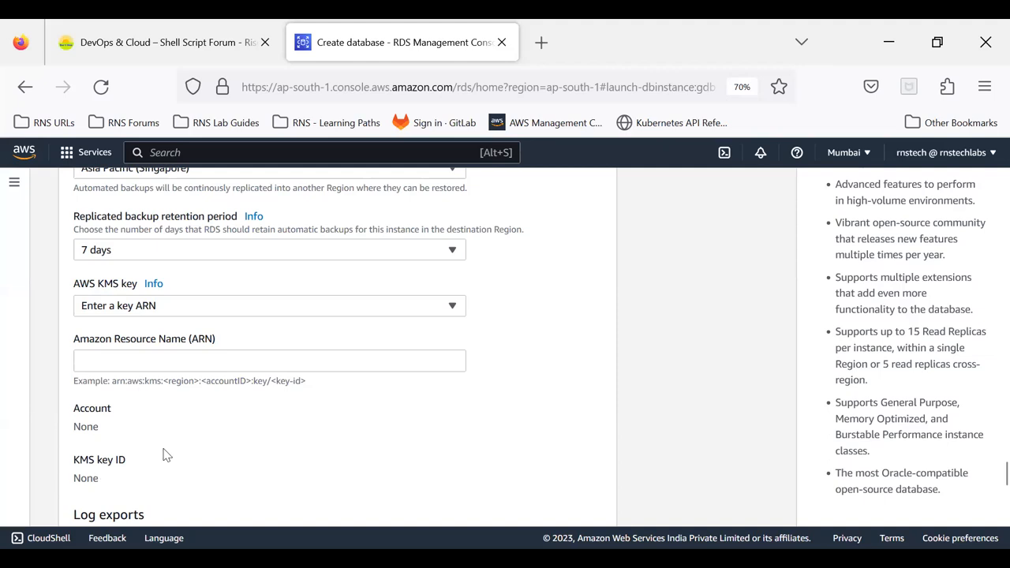
{"action": "scroll", "coordinate": [328, 409], "scroll_direction": "up", "scroll_amount": 3}
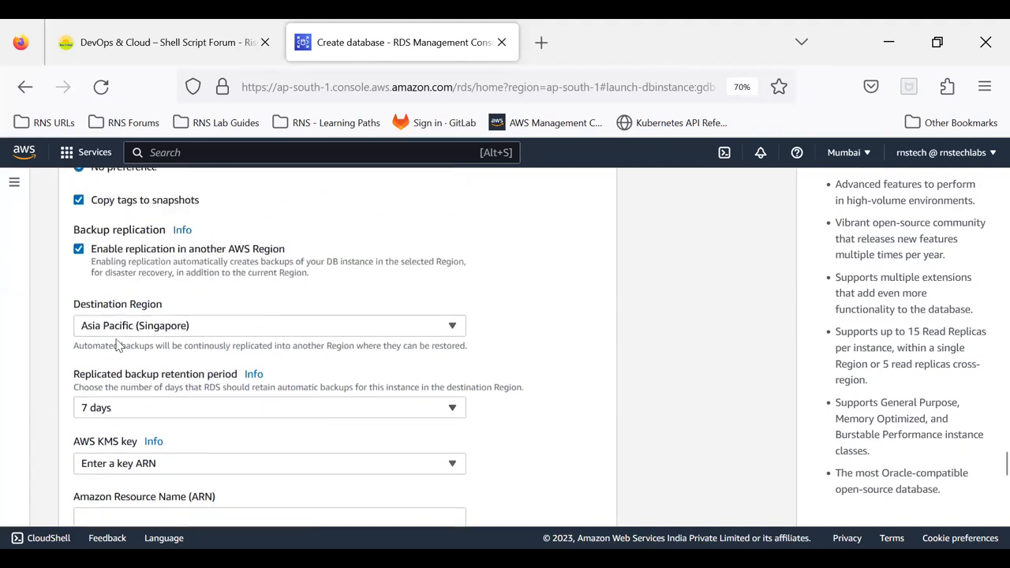
{"action": "left_click", "coordinate": [79, 249]}
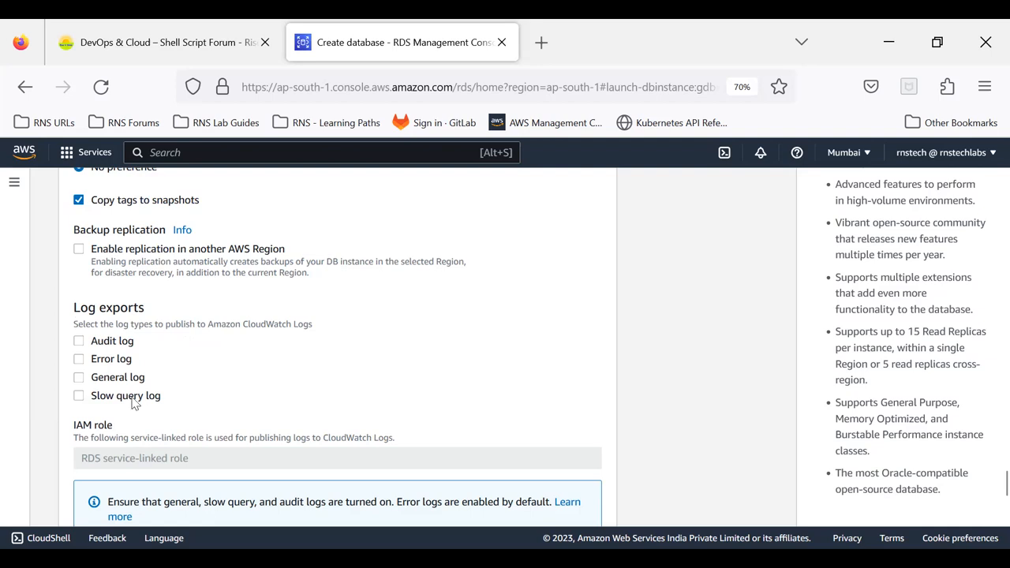
Step: Turn off auto minor version upgrade in the maintenance settings, leaving all log exports unselected
{"action": "scroll", "coordinate": [133, 402], "scroll_direction": "down", "scroll_amount": 3}
{"action": "scroll", "coordinate": [130, 398], "scroll_direction": "up", "scroll_amount": 3}
{"action": "scroll", "coordinate": [319, 335], "scroll_direction": "down", "scroll_amount": 3}
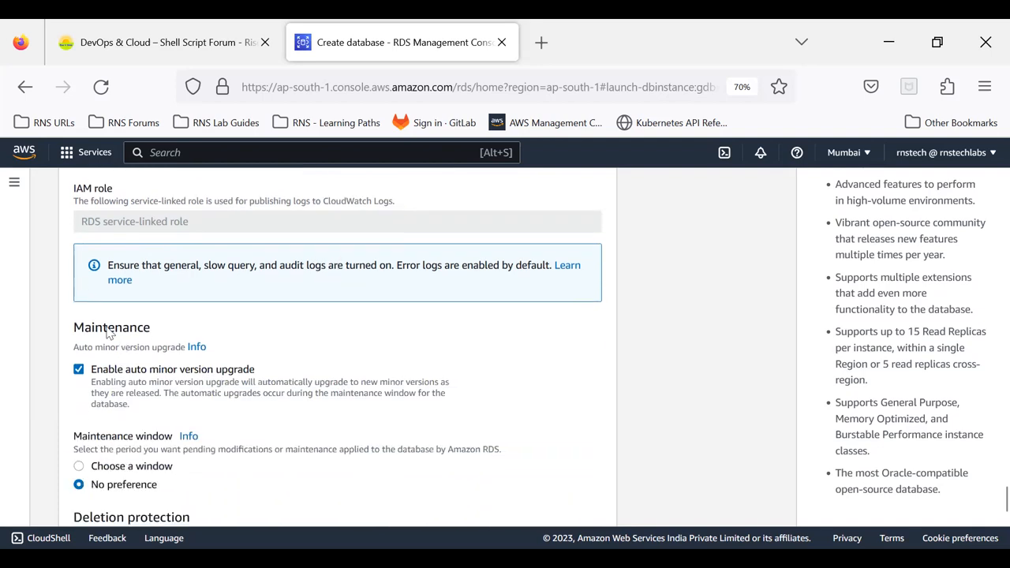
{"action": "left_click", "coordinate": [78, 371]}
Step: Create the database with the configured settings and look through the suggested add-ons for mysql-db
{"action": "scroll", "coordinate": [229, 411], "scroll_direction": "down", "scroll_amount": 2}
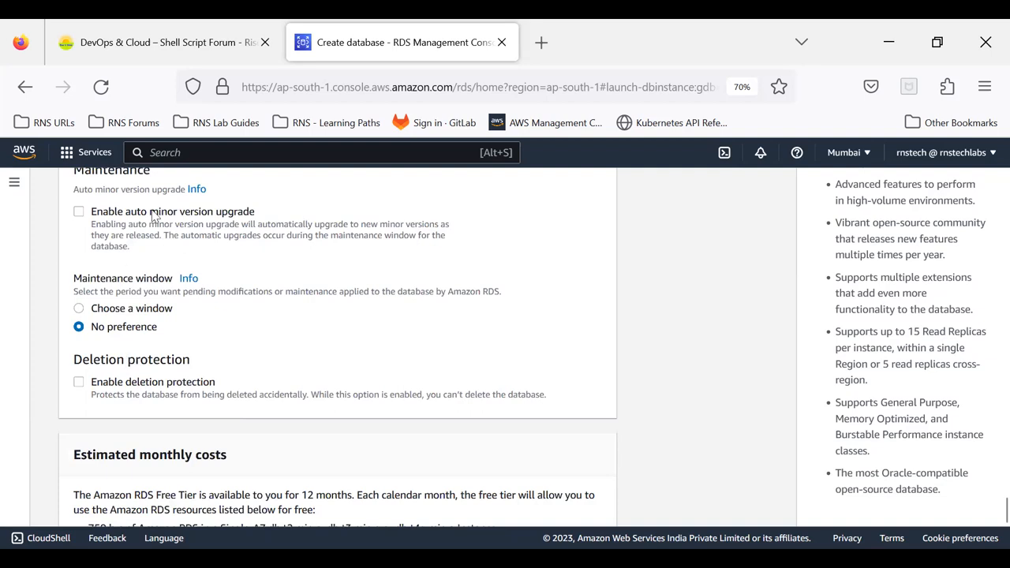
{"action": "scroll", "coordinate": [166, 404], "scroll_direction": "down", "scroll_amount": 4}
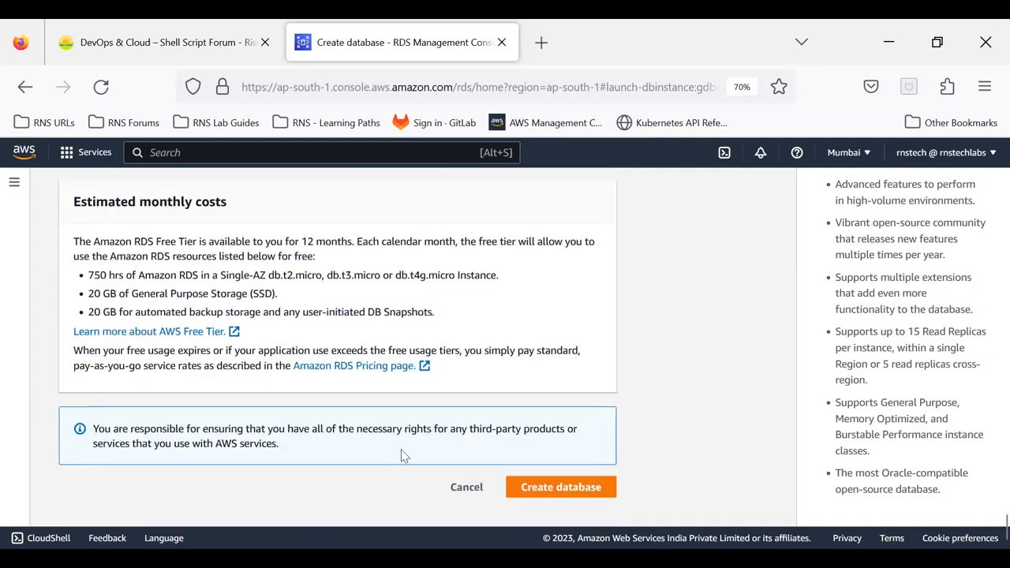
{"action": "left_click", "coordinate": [540, 489]}
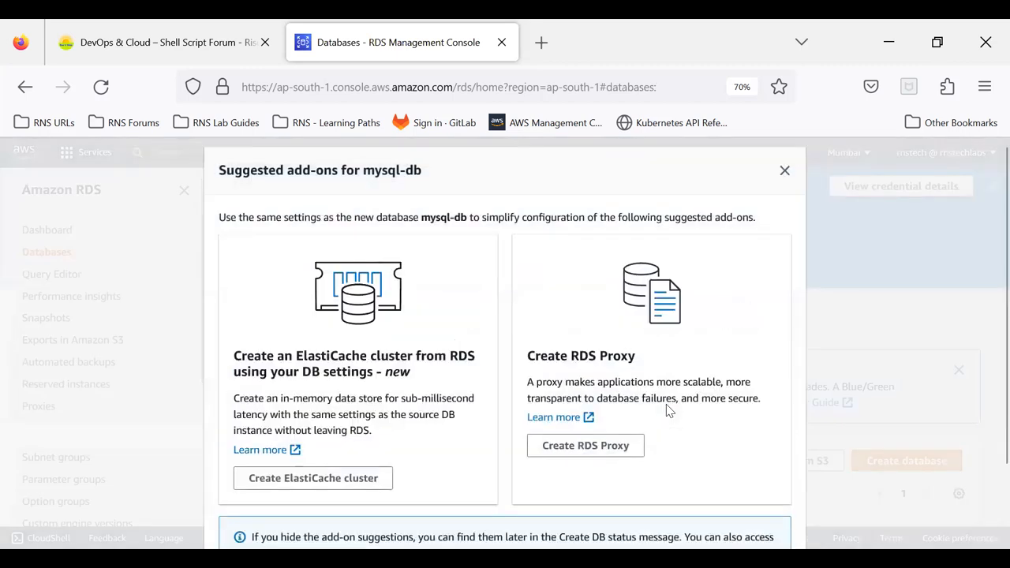
{"action": "scroll", "coordinate": [784, 395], "scroll_direction": "down", "scroll_amount": 2}
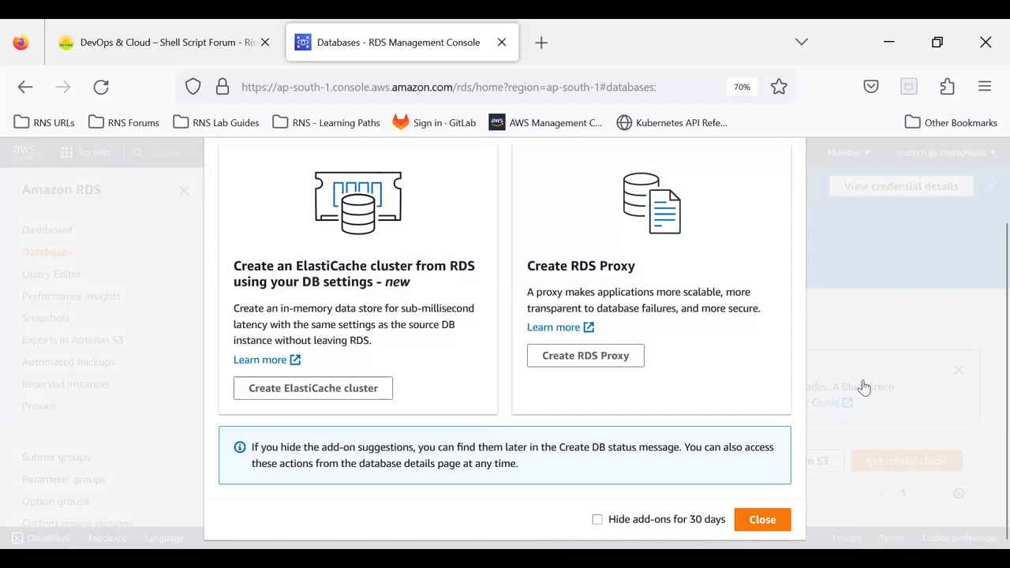
Step: Hide the add-on suggestions for 30 days and dismiss the Blue/Green Deployment and database creation notices
{"action": "left_click", "coordinate": [598, 519]}
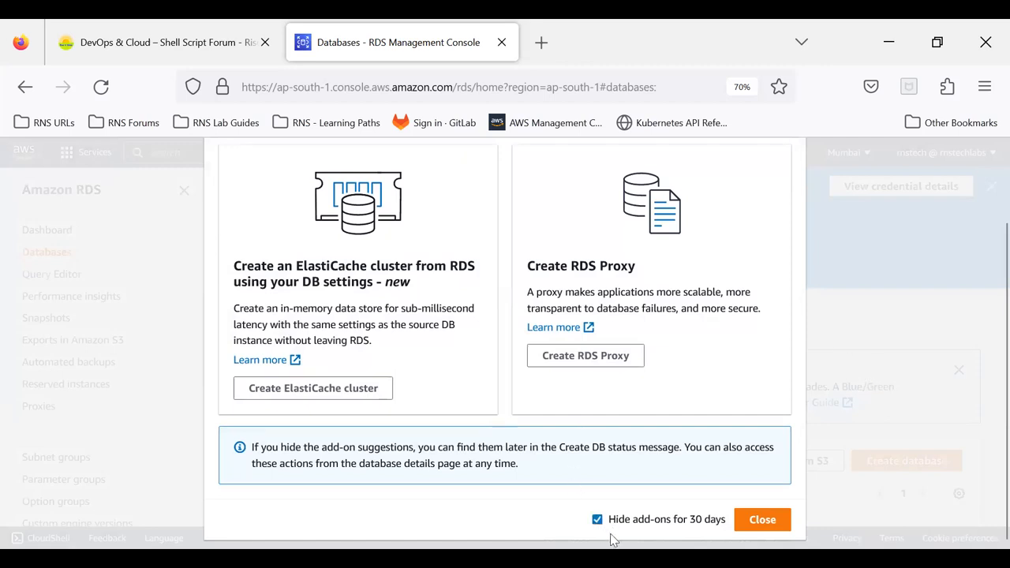
{"action": "left_click", "coordinate": [762, 523]}
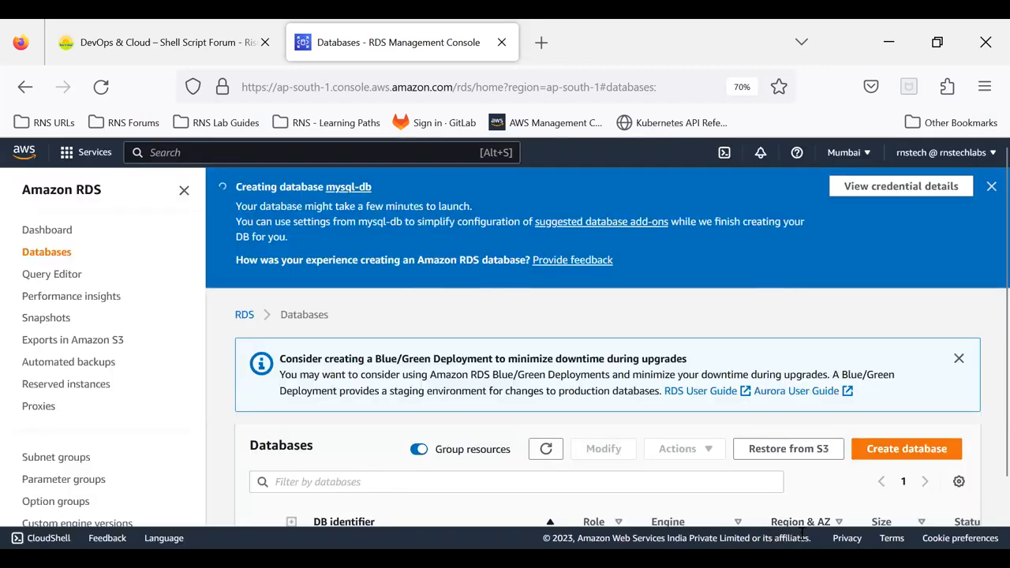
{"action": "left_click", "coordinate": [959, 361]}
{"action": "left_click", "coordinate": [990, 186]}
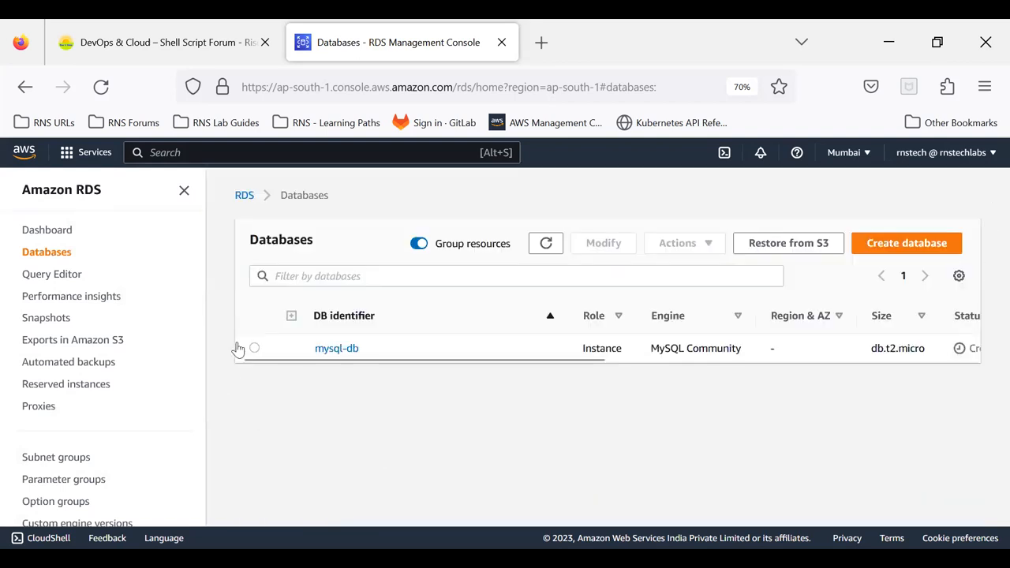
Step: Refresh the database list to check on mysql-db, and load the AWS - Lab Activities course in the forum's browser tab
{"action": "left_click", "coordinate": [547, 246]}
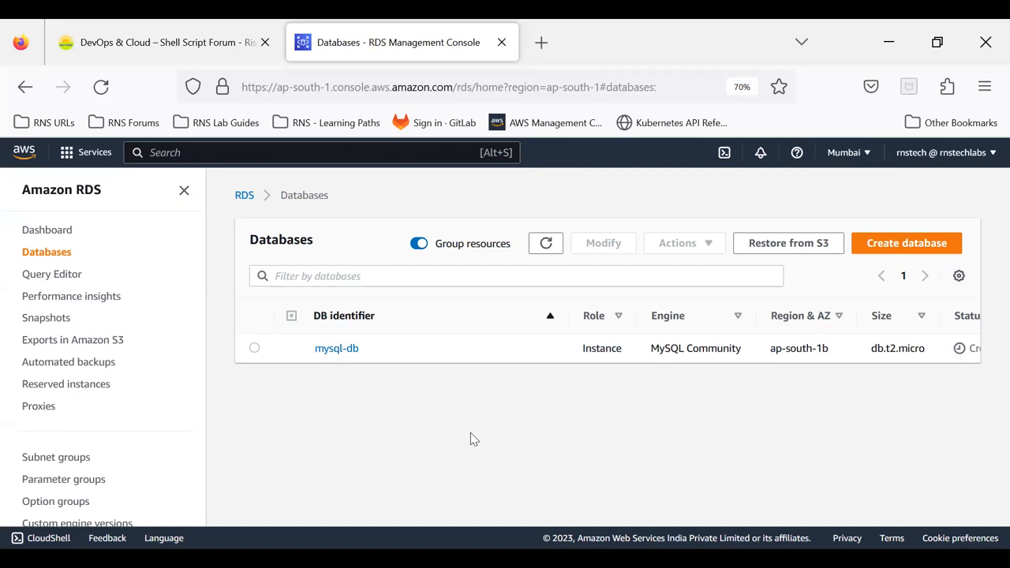
{"action": "left_click_drag", "start_coordinate": [453, 363], "coordinate": [424, 330]}
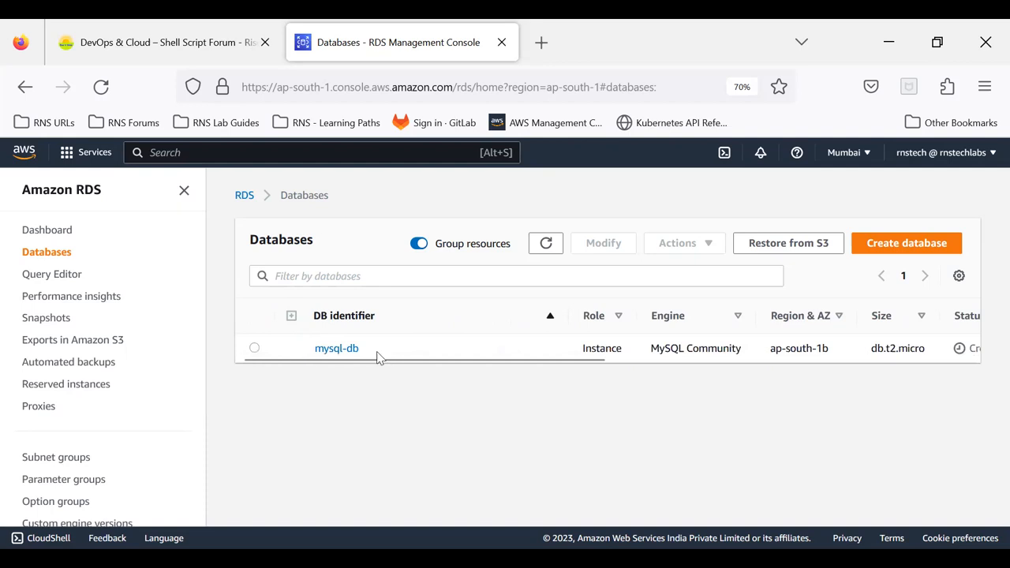
{"action": "left_click", "coordinate": [197, 50]}
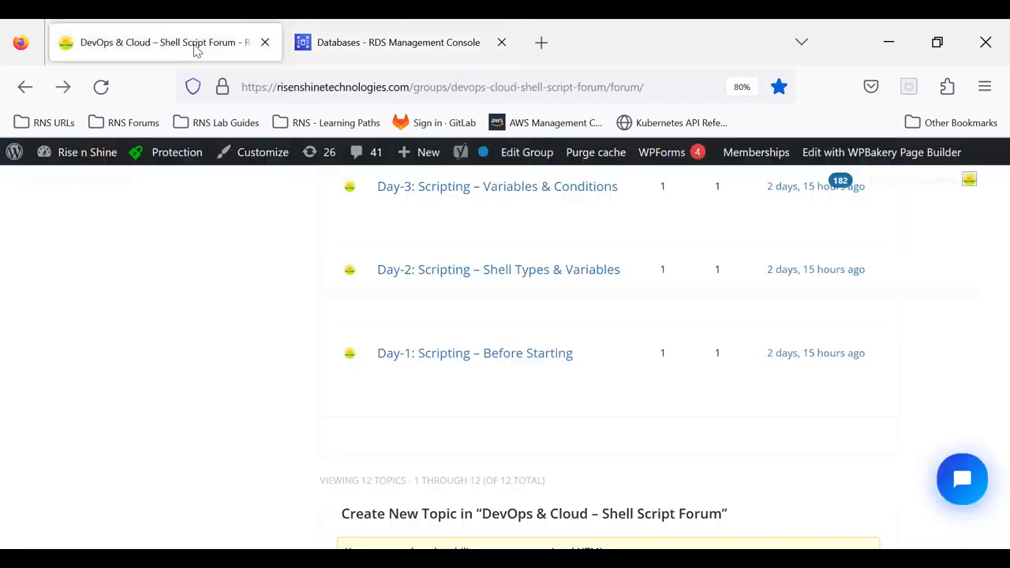
{"action": "left_click", "coordinate": [213, 129]}
{"action": "left_click", "coordinate": [243, 263]}
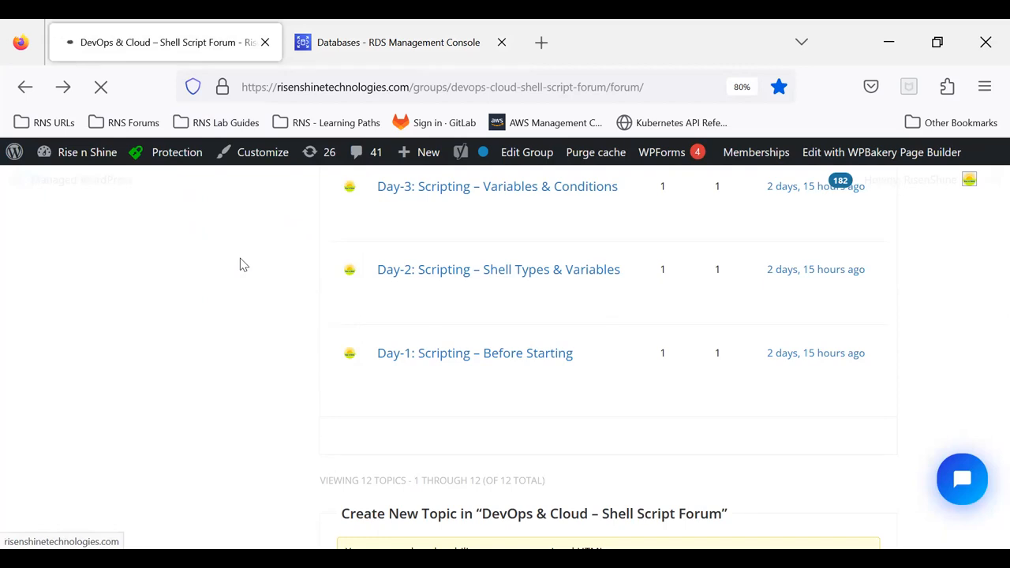
{"action": "left_click", "coordinate": [359, 44]}
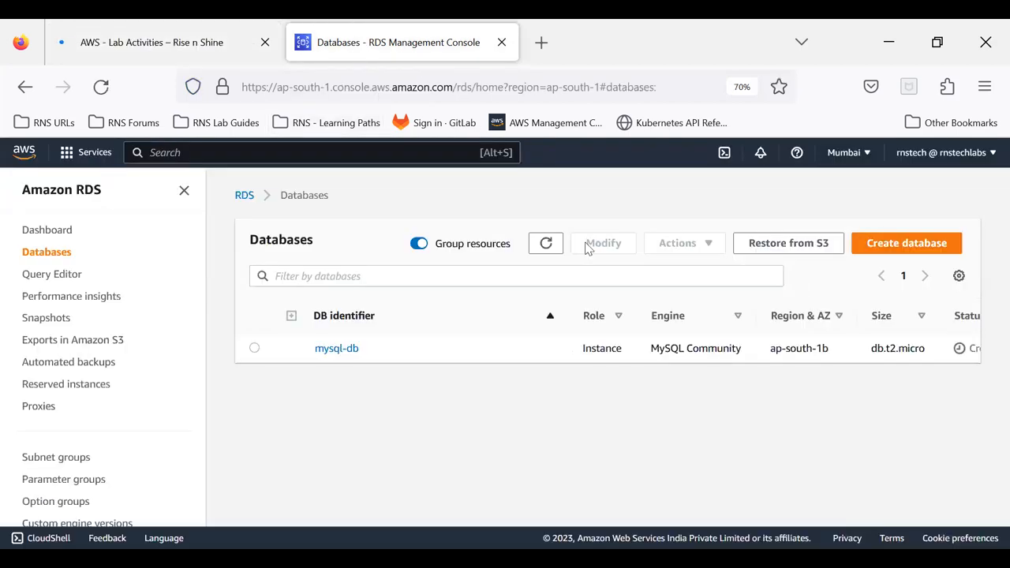
{"action": "left_click", "coordinate": [555, 245]}
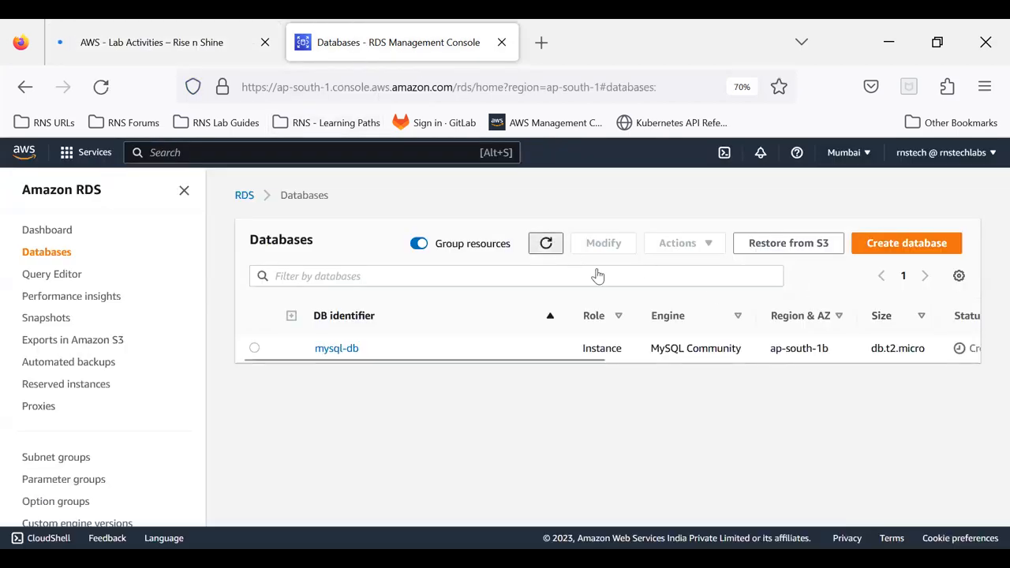
Step: In the AWS - Lab Activities course, expand the AWS Associate Engineer - Lab Guides section and open "AWS Labs – EBS, ELB, ASG & RDS"
{"action": "left_click", "coordinate": [141, 48]}
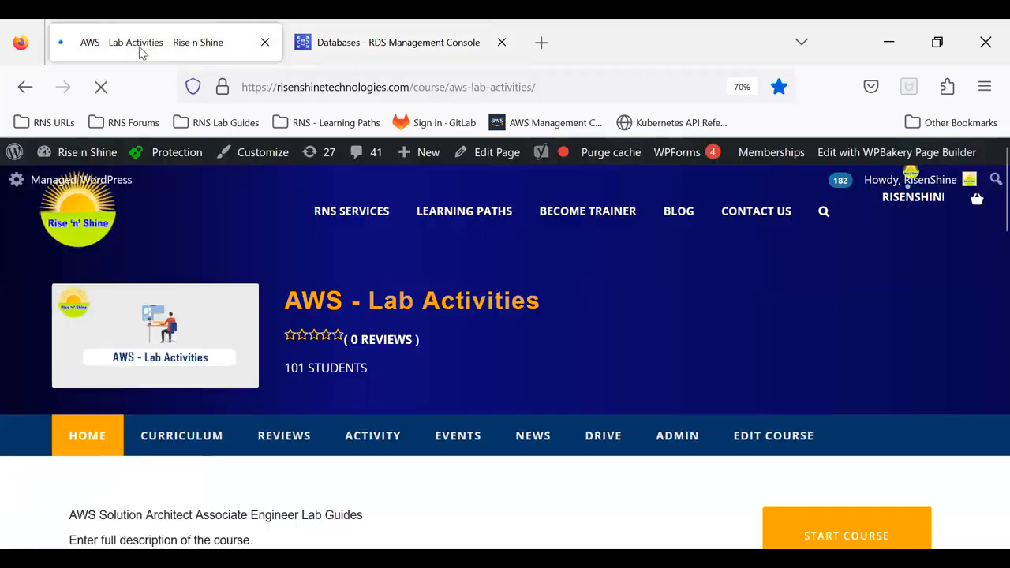
{"action": "scroll", "coordinate": [544, 304], "scroll_direction": "down", "scroll_amount": 5}
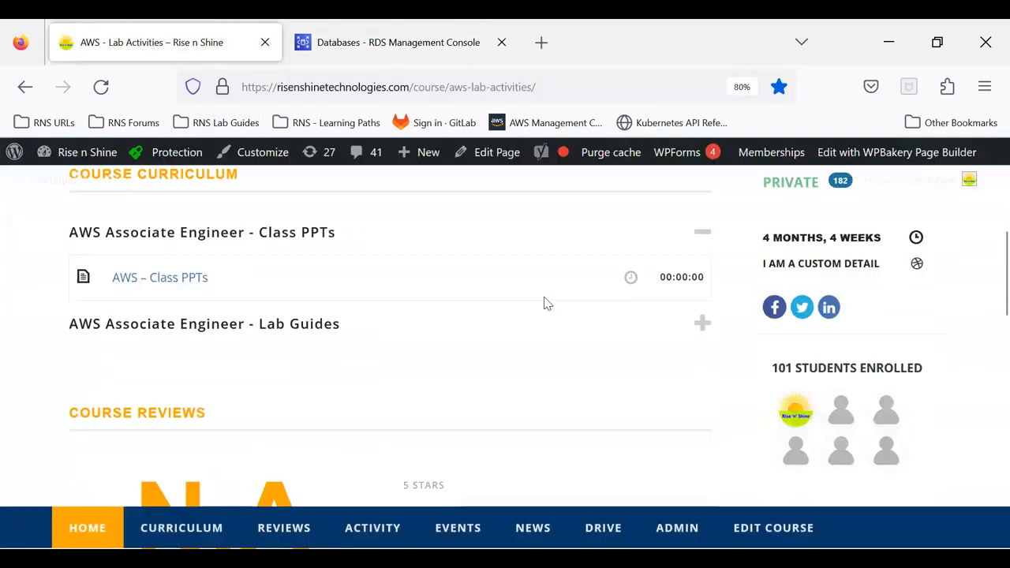
{"action": "left_click", "coordinate": [236, 325]}
{"action": "scroll", "coordinate": [379, 304], "scroll_direction": "down", "scroll_amount": 2}
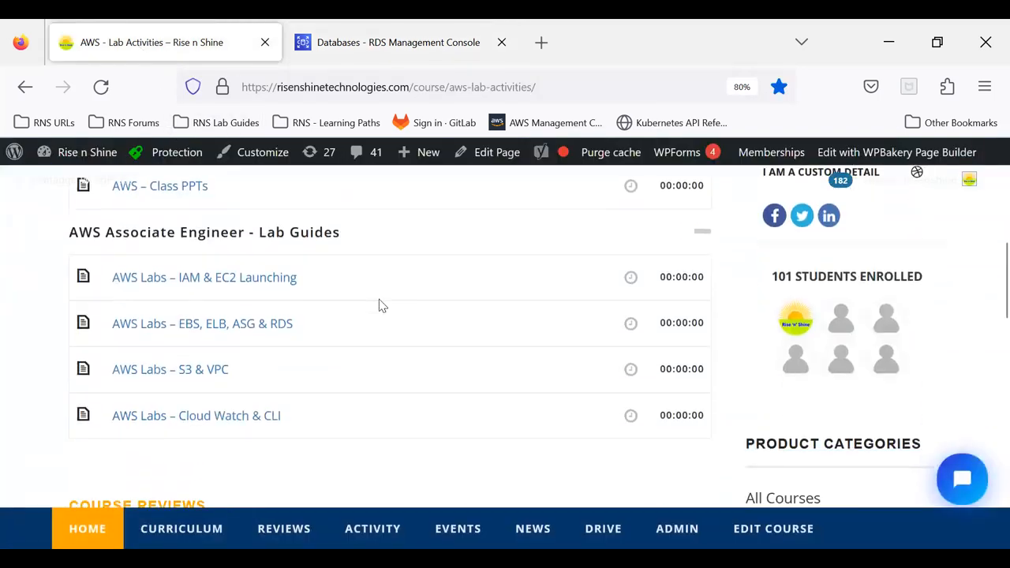
{"action": "left_click", "coordinate": [271, 328]}
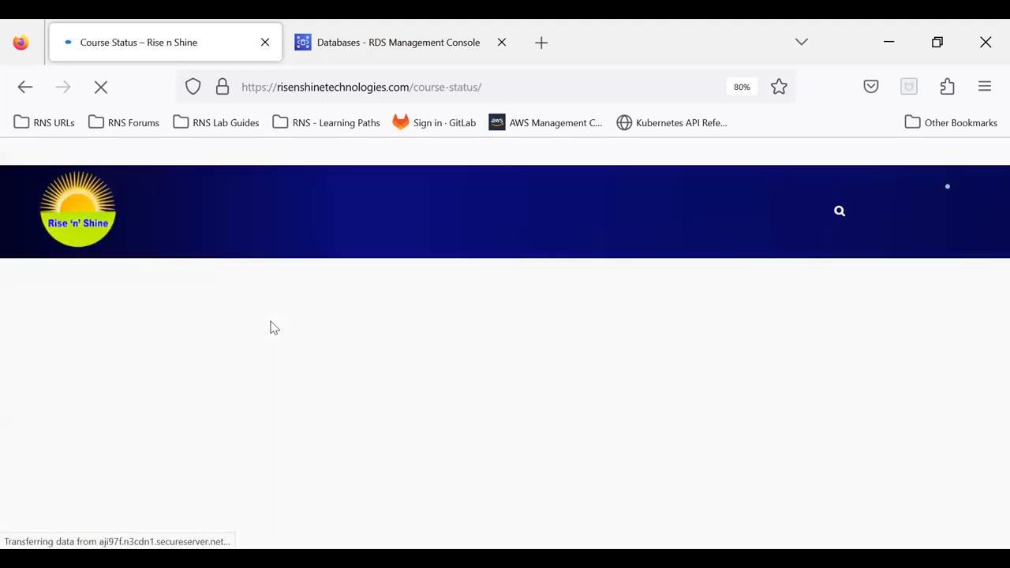
Step: Expand the Labs Guides list under AWS Essential Labs and open the "Lab: AWS RDS DB Instance" guide
{"action": "scroll", "coordinate": [310, 348], "scroll_direction": "down", "scroll_amount": 3}
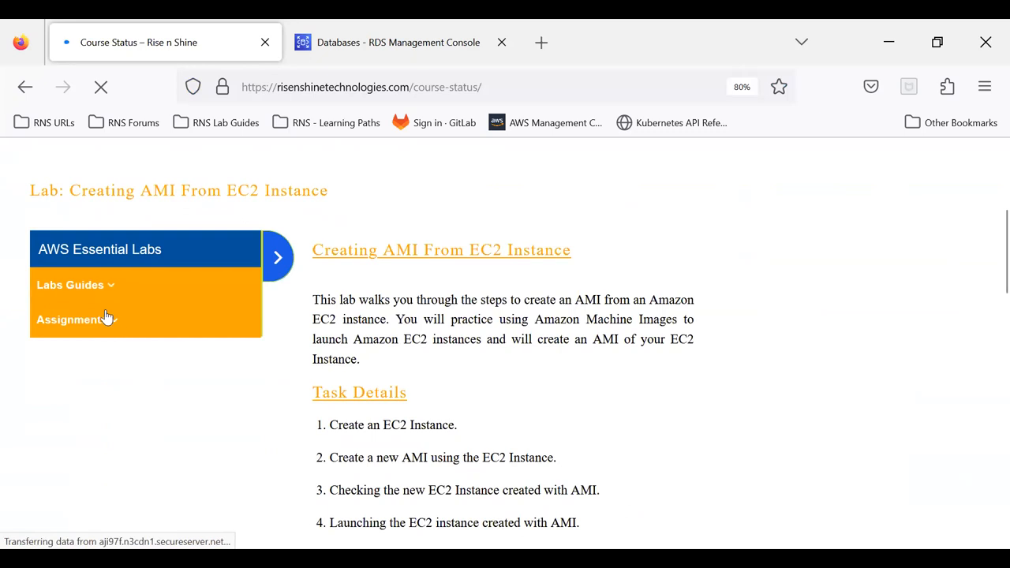
{"action": "left_click", "coordinate": [85, 287]}
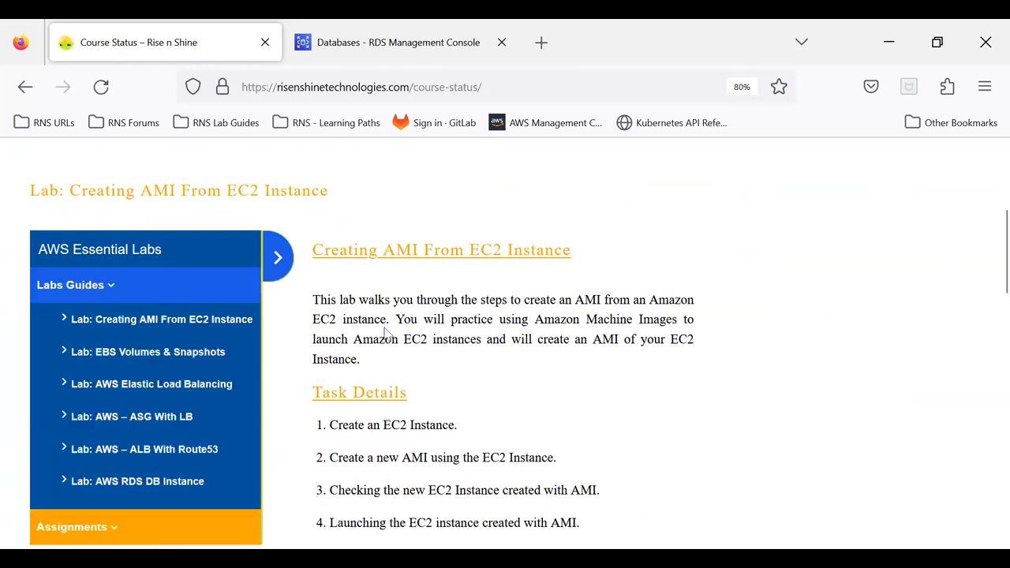
{"action": "scroll", "coordinate": [387, 331], "scroll_direction": "down", "scroll_amount": 2}
{"action": "left_click", "coordinate": [159, 300]}
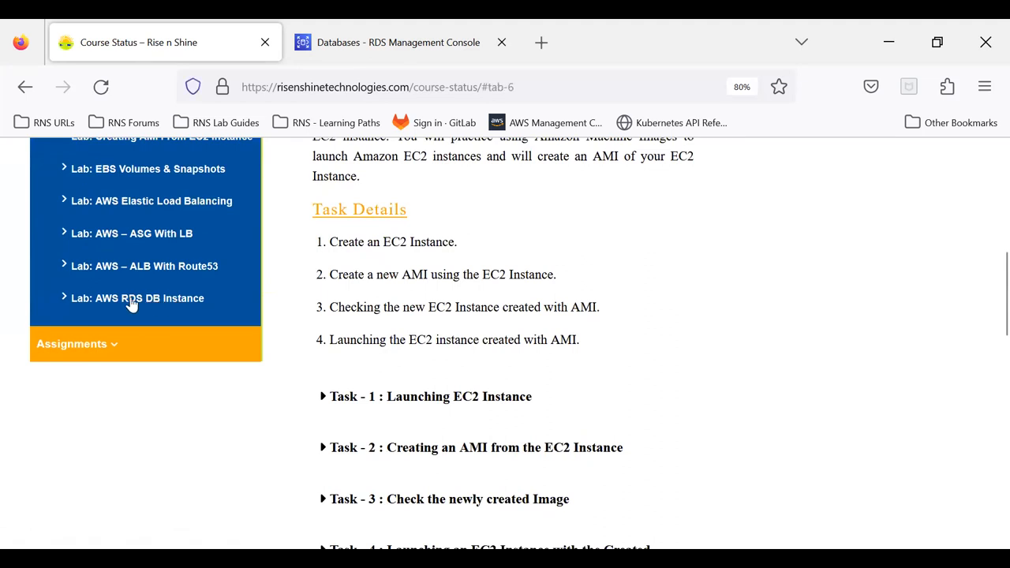
{"action": "scroll", "coordinate": [133, 300], "scroll_direction": "down", "scroll_amount": 5}
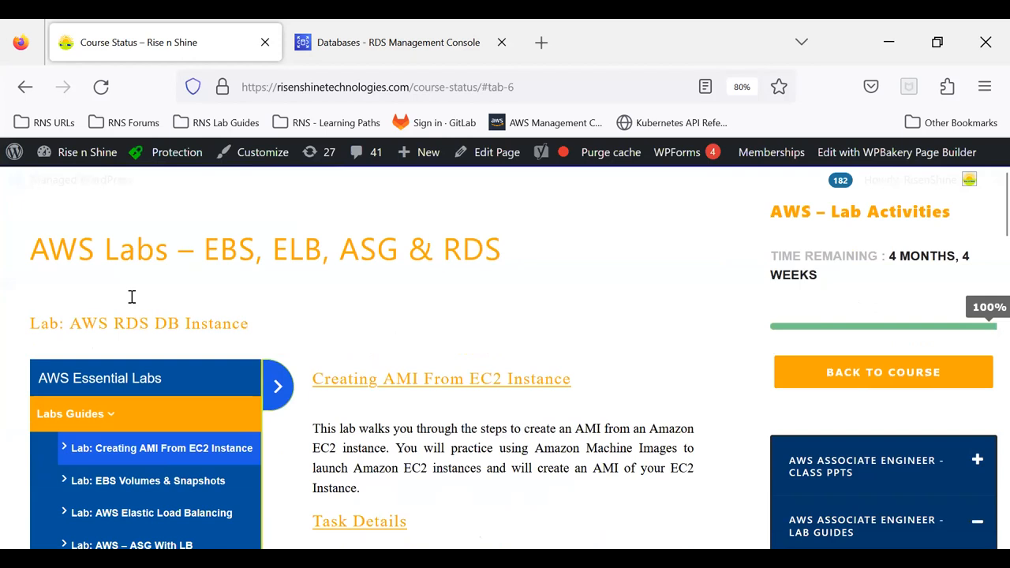
{"action": "left_click", "coordinate": [107, 300]}
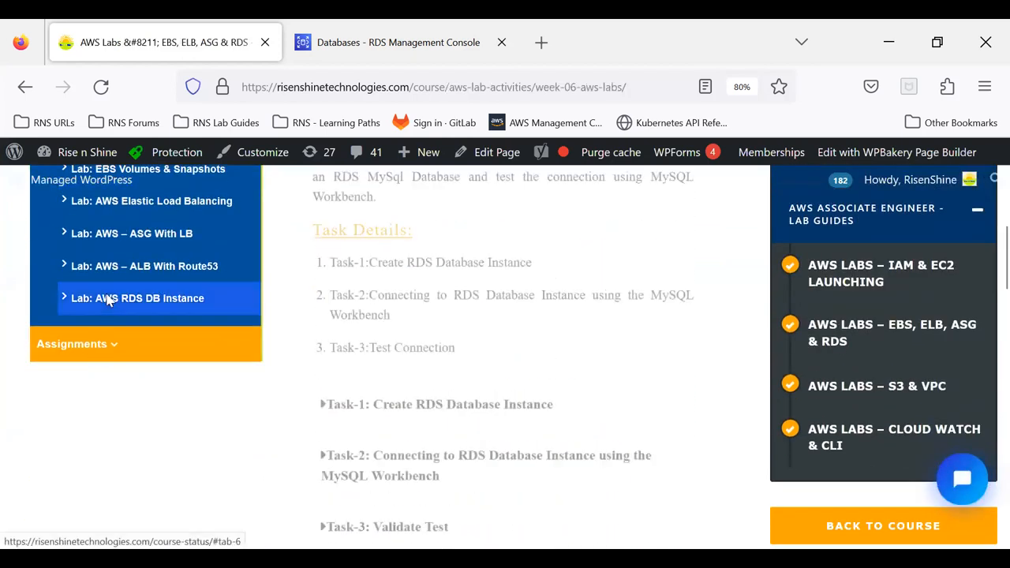
Step: Go over the three tasks under Task Details and expand the Task-2 and Task-1 instructions
{"action": "left_click_drag", "start_coordinate": [377, 263], "coordinate": [510, 267]}
{"action": "left_click_drag", "start_coordinate": [403, 294], "coordinate": [684, 327]}
{"action": "left_click_drag", "start_coordinate": [369, 352], "coordinate": [462, 361]}
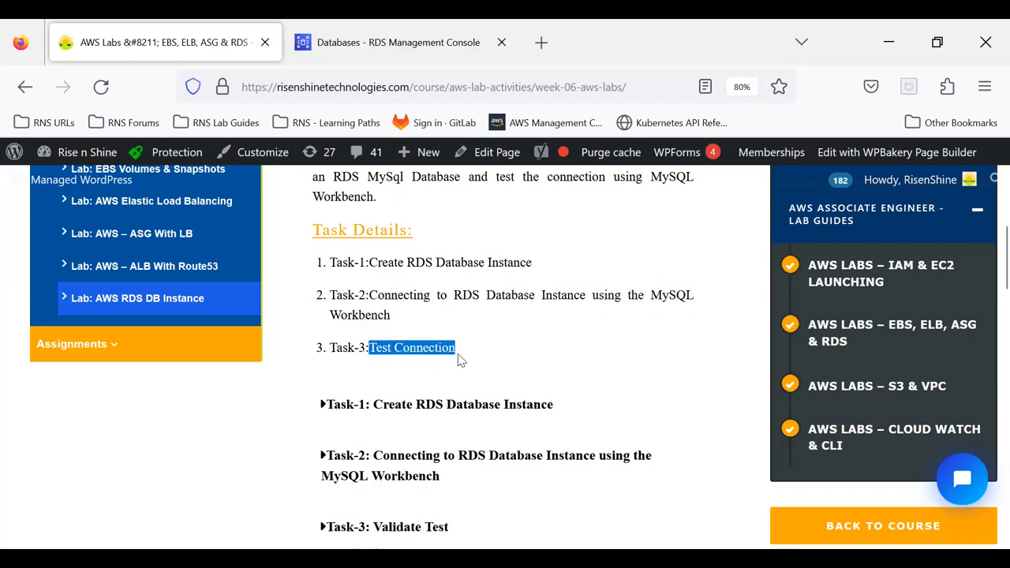
{"action": "scroll", "coordinate": [462, 360], "scroll_direction": "down", "scroll_amount": 2}
{"action": "left_click", "coordinate": [429, 367]}
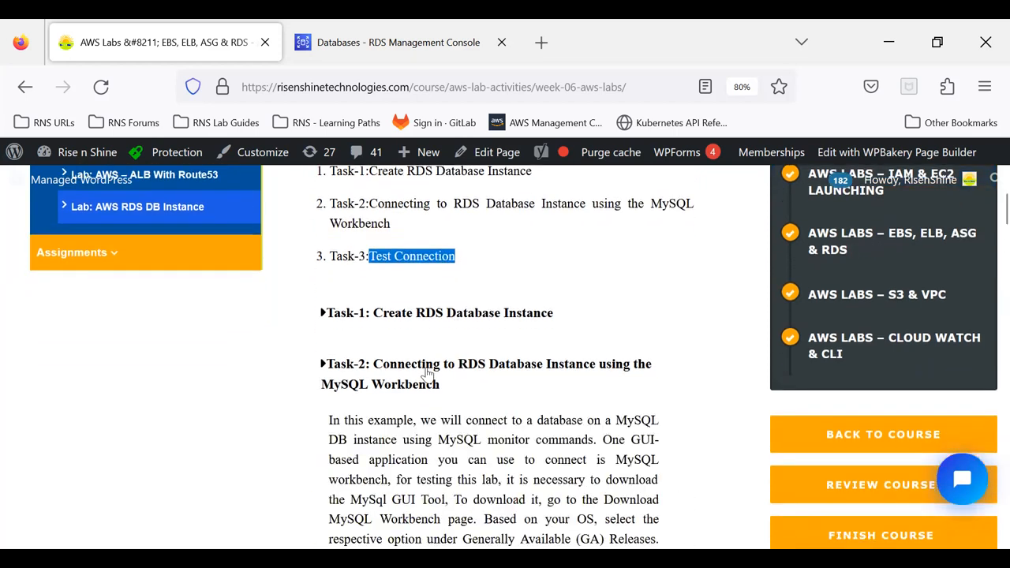
{"action": "left_click", "coordinate": [426, 314]}
Step: Read through the Task-1 database settings, from engine selection to deletion protection, and the start of the Task-2 MySQL Workbench connection instructions
{"action": "scroll", "coordinate": [453, 377], "scroll_direction": "down", "scroll_amount": 10}
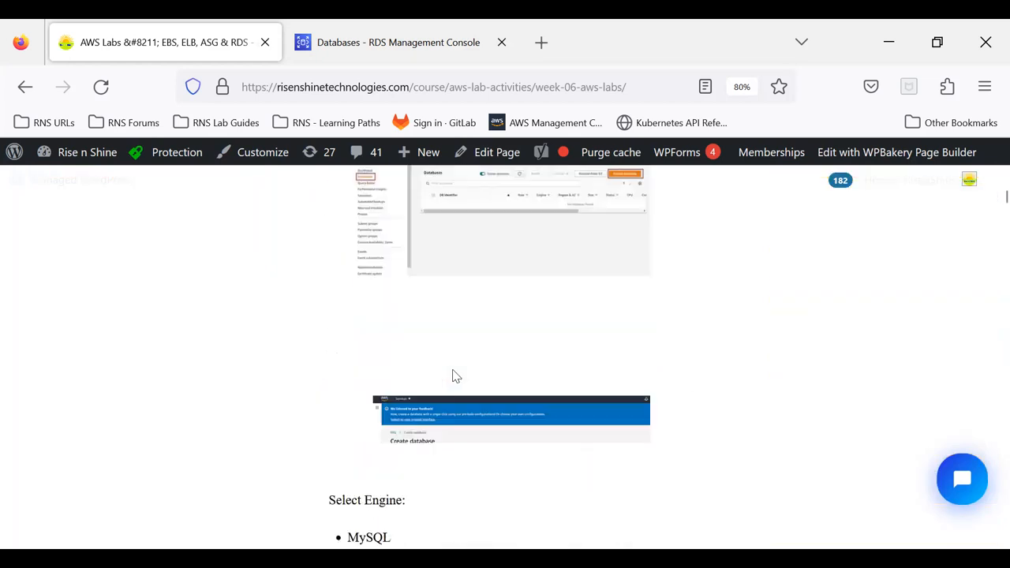
{"action": "scroll", "coordinate": [453, 376], "scroll_direction": "down", "scroll_amount": 20}
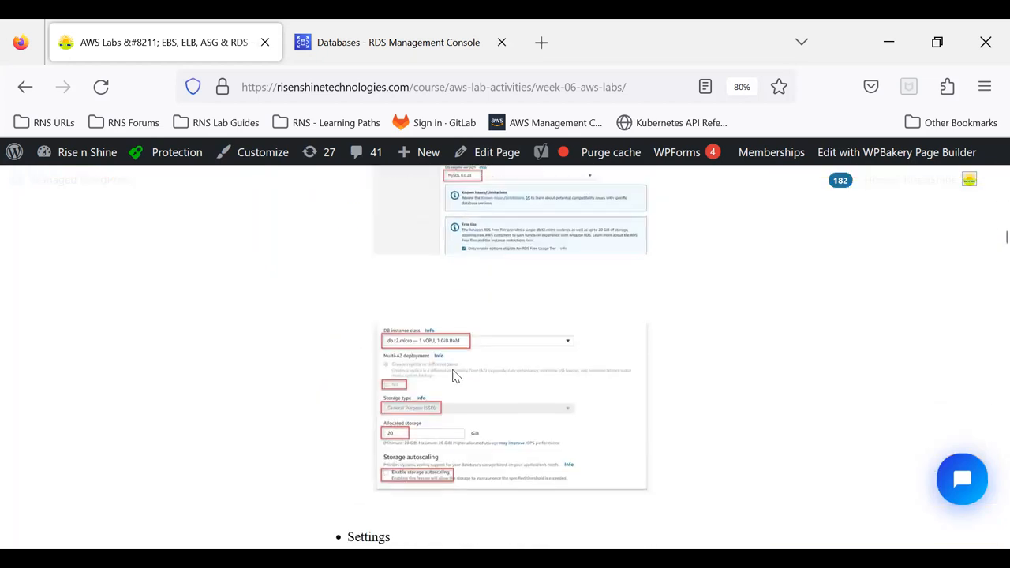
{"action": "scroll", "coordinate": [454, 371], "scroll_direction": "down", "scroll_amount": 10}
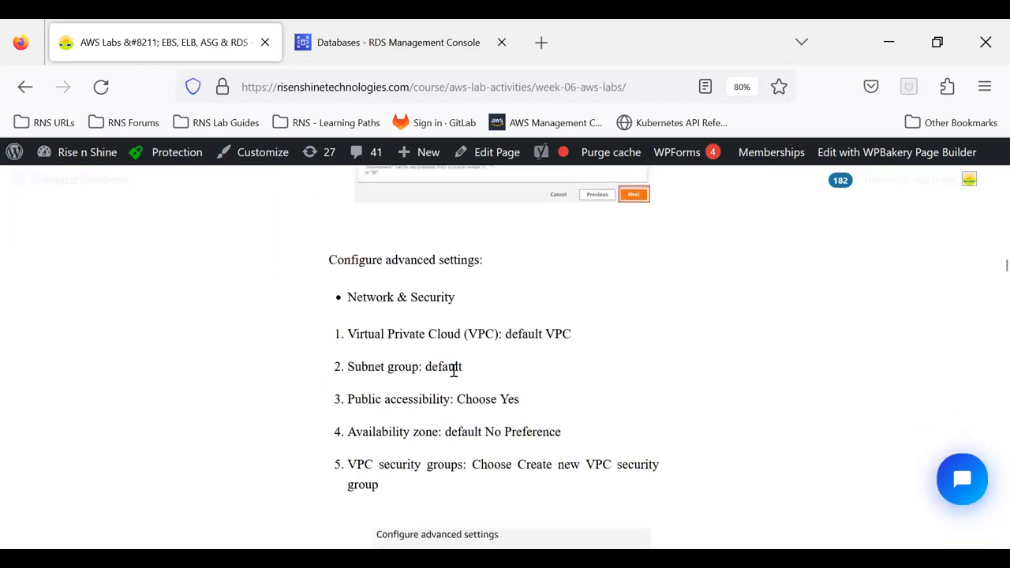
{"action": "scroll", "coordinate": [454, 377], "scroll_direction": "down", "scroll_amount": 15}
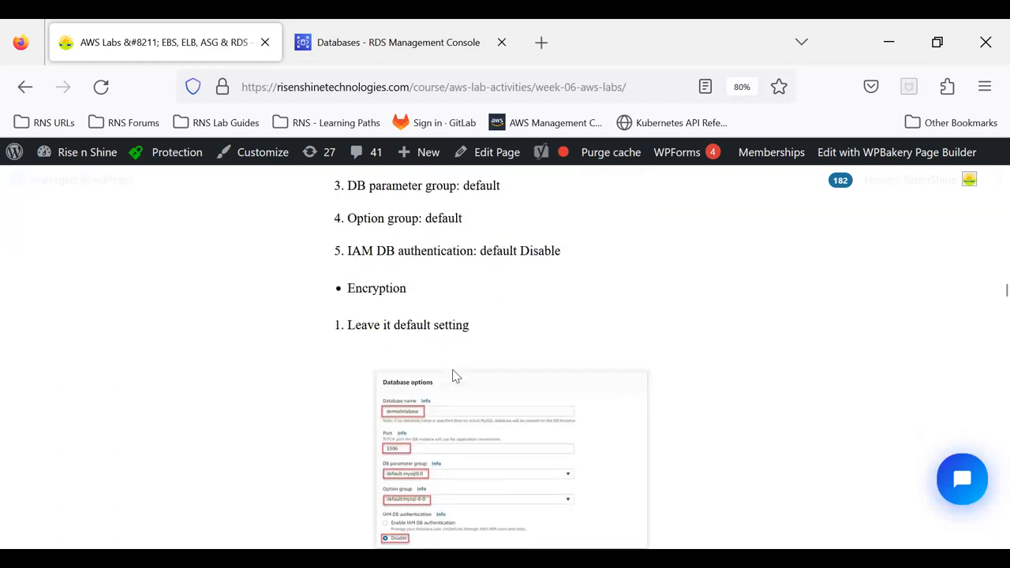
{"action": "scroll", "coordinate": [453, 377], "scroll_direction": "down", "scroll_amount": 2}
{"action": "scroll", "coordinate": [454, 376], "scroll_direction": "down", "scroll_amount": 6}
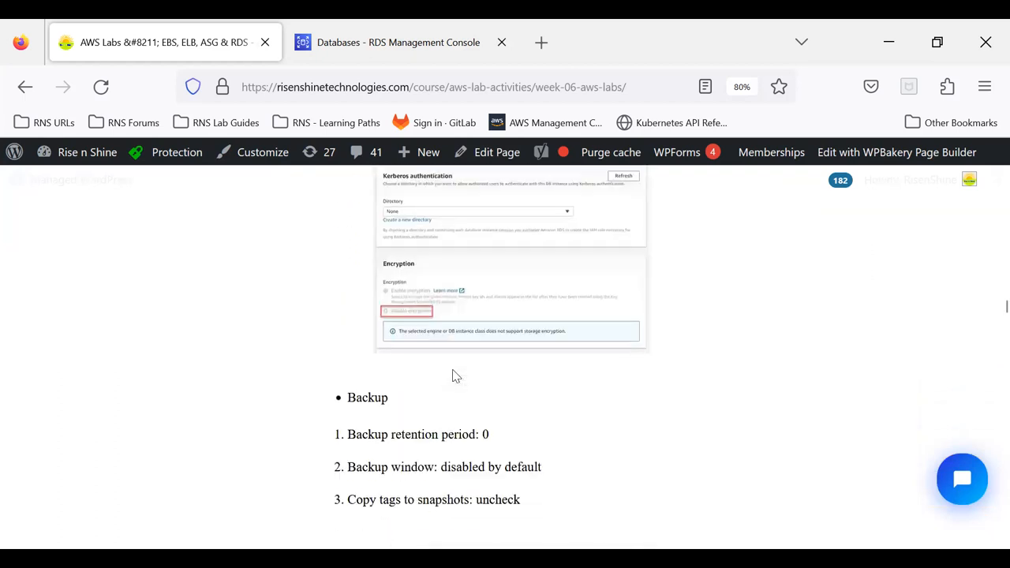
{"action": "scroll", "coordinate": [454, 376], "scroll_direction": "down", "scroll_amount": 13}
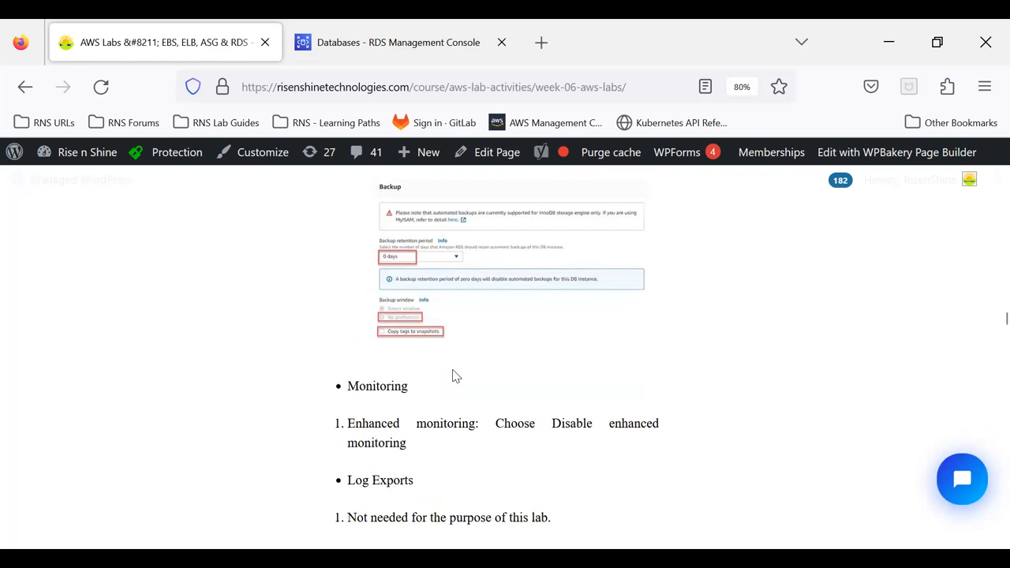
{"action": "scroll", "coordinate": [454, 376], "scroll_direction": "down", "scroll_amount": 5}
{"action": "scroll", "coordinate": [454, 377], "scroll_direction": "down", "scroll_amount": 17}
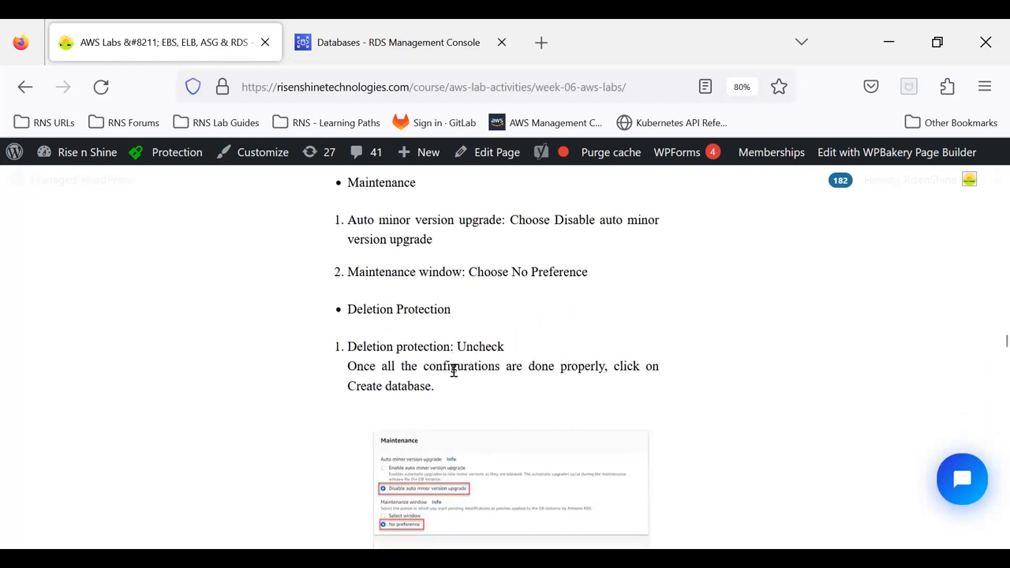
{"action": "scroll", "coordinate": [454, 375], "scroll_direction": "down", "scroll_amount": 20}
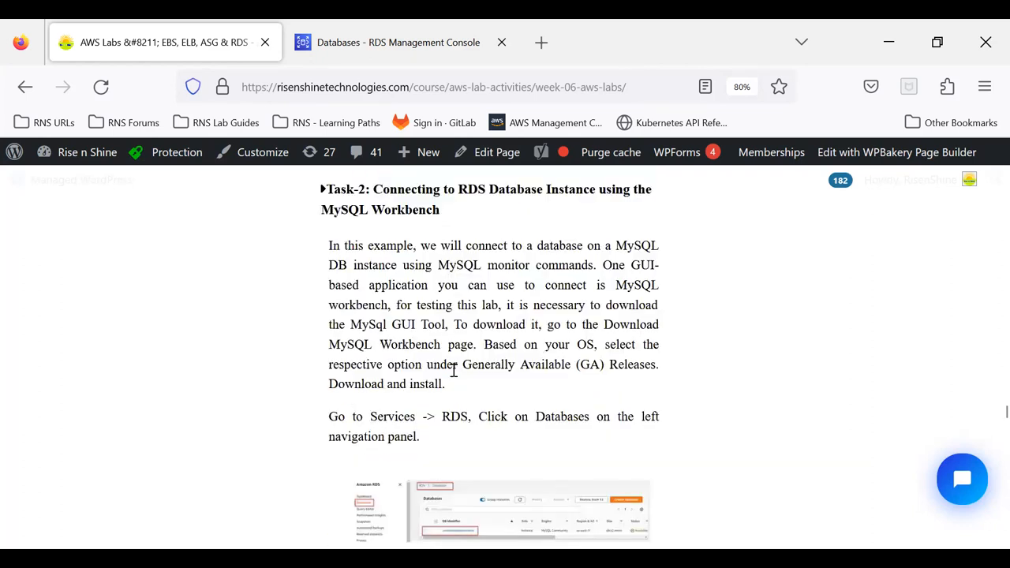
{"action": "scroll", "coordinate": [454, 371], "scroll_direction": "down", "scroll_amount": 9}
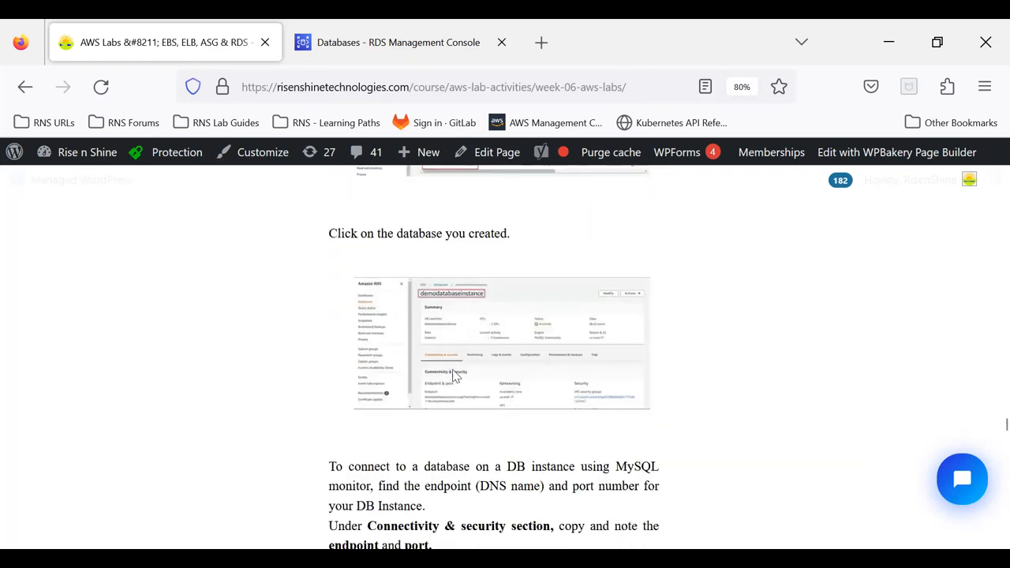
Step: Return to the RDS Management Console, select mysql-db, and refresh the database list to check the instance's status
{"action": "left_click", "coordinate": [367, 46]}
{"action": "left_click", "coordinate": [546, 244]}
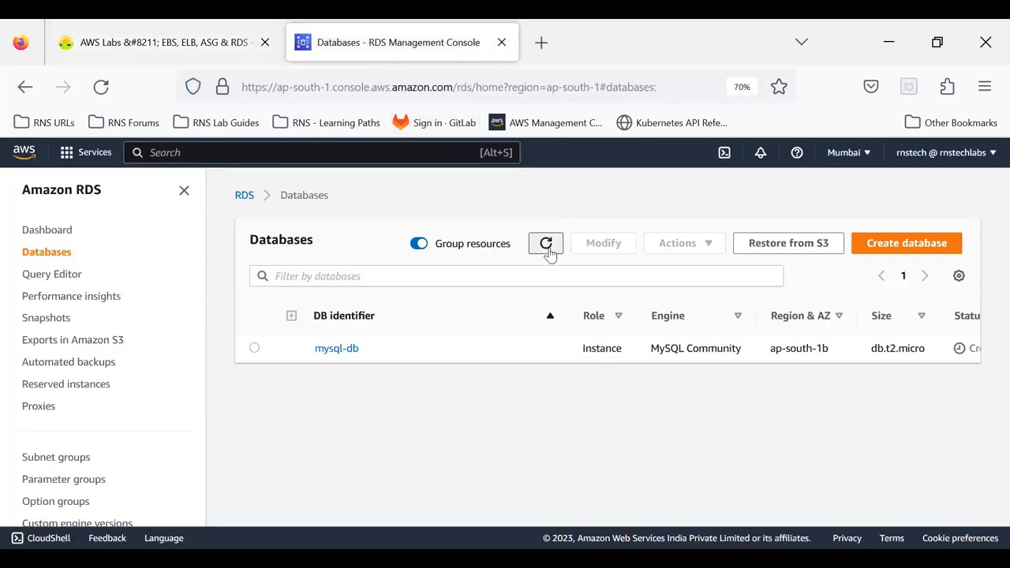
{"action": "left_click", "coordinate": [547, 244]}
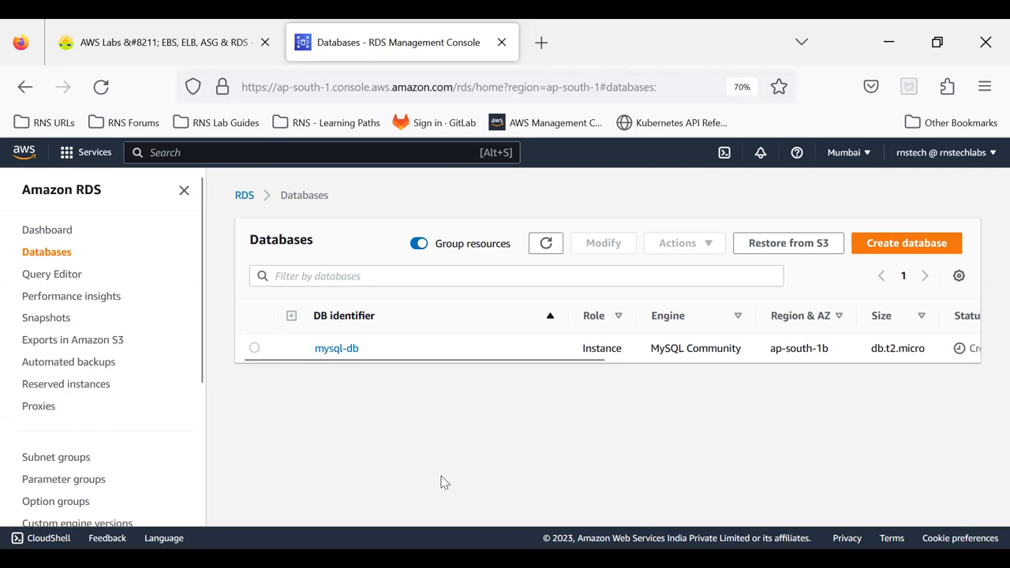
{"action": "left_click", "coordinate": [255, 348]}
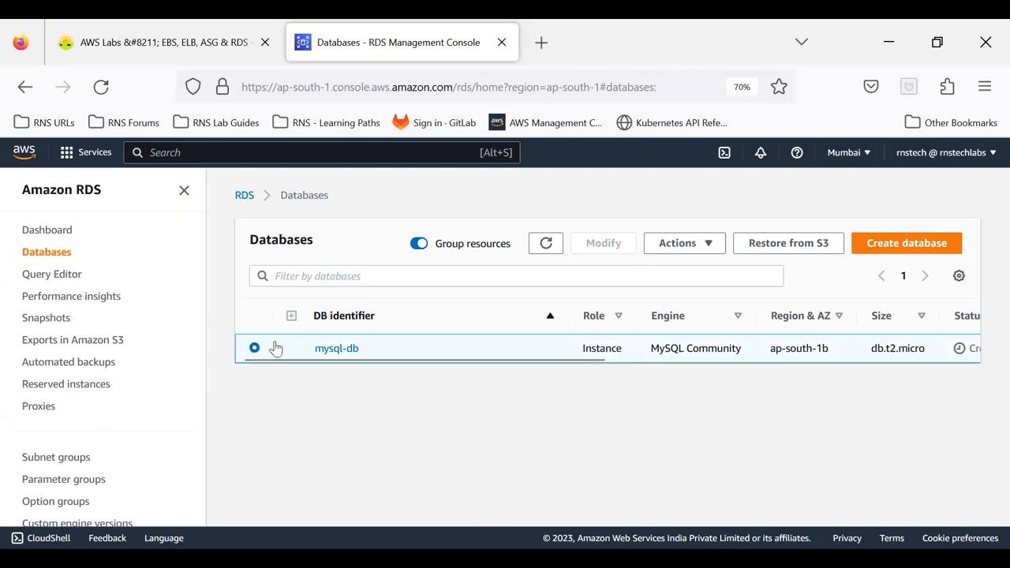
{"action": "left_click_drag", "start_coordinate": [543, 363], "coordinate": [734, 359]}
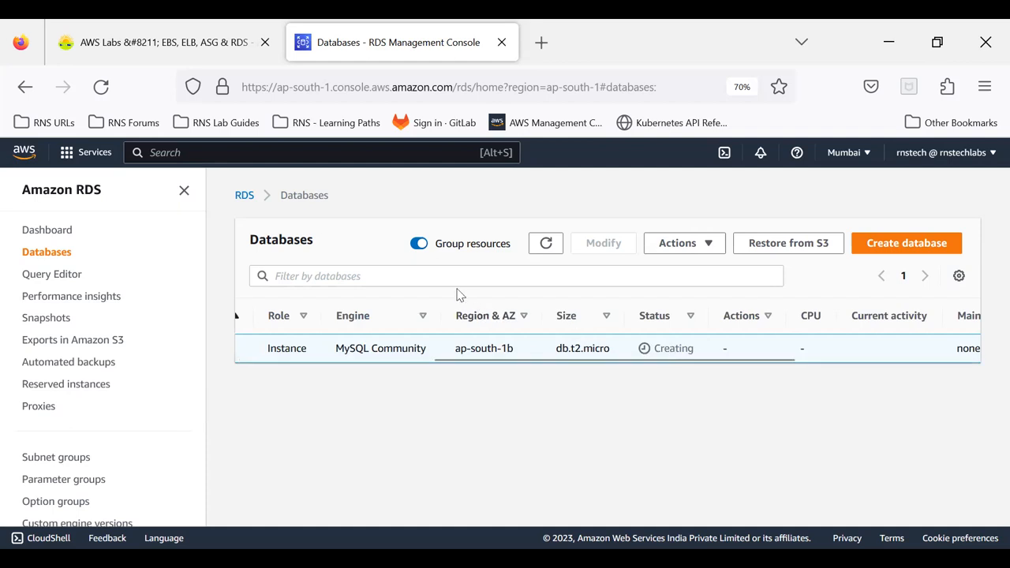
{"action": "left_click", "coordinate": [552, 244]}
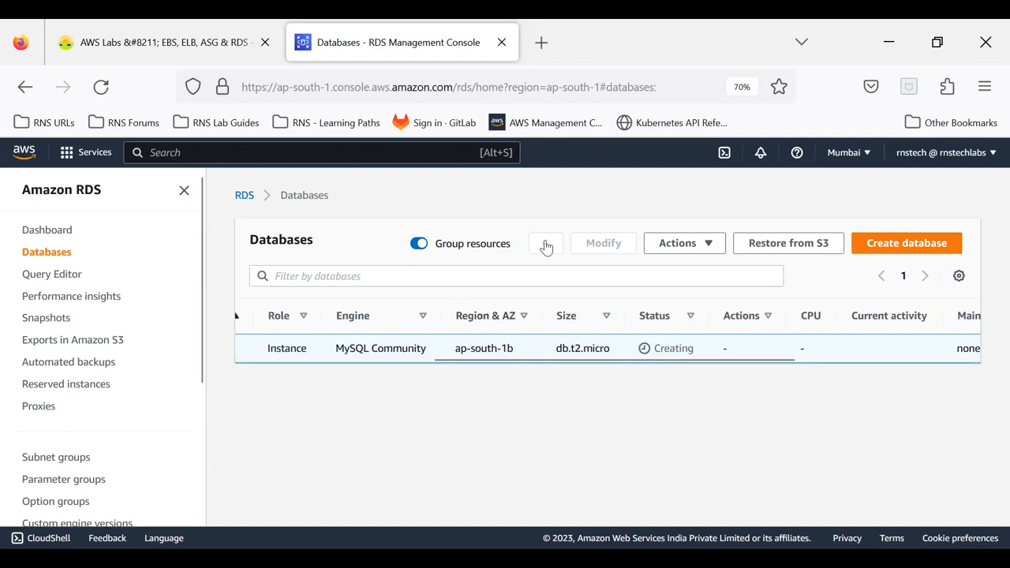
{"action": "left_click_drag", "start_coordinate": [640, 360], "coordinate": [474, 356]}
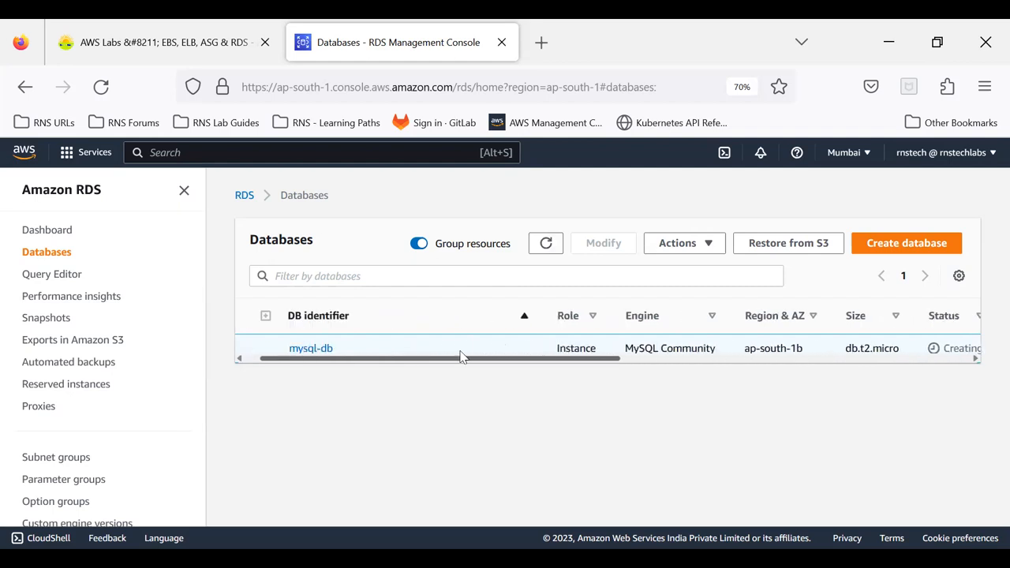
Step: Look through the actions available for the mysql-db instance, from Multi-AZ conversion to the snapshot, RDS Proxy and ElastiCache options
{"action": "left_click", "coordinate": [707, 249]}
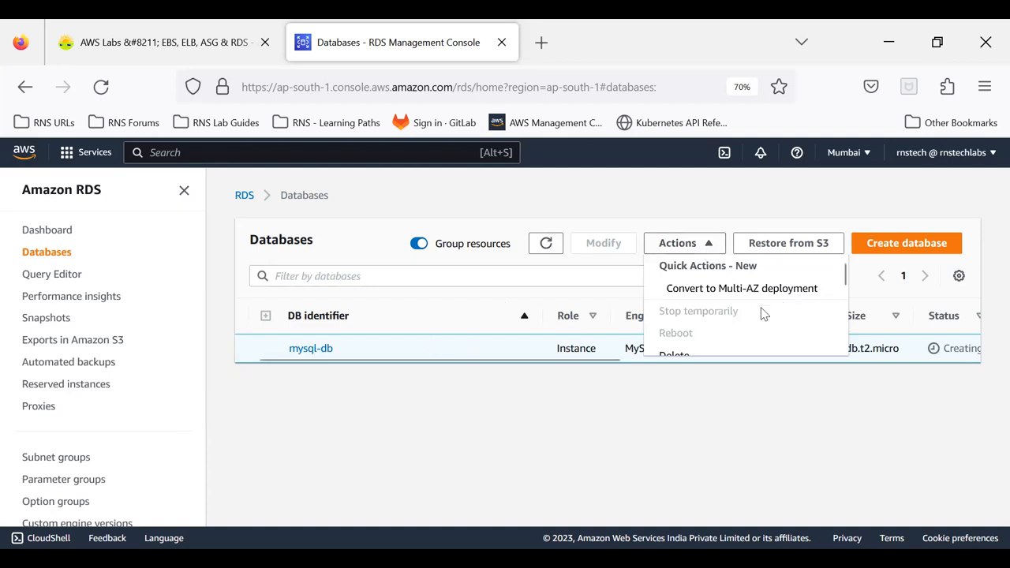
{"action": "scroll", "coordinate": [714, 337], "scroll_direction": "down", "scroll_amount": 5}
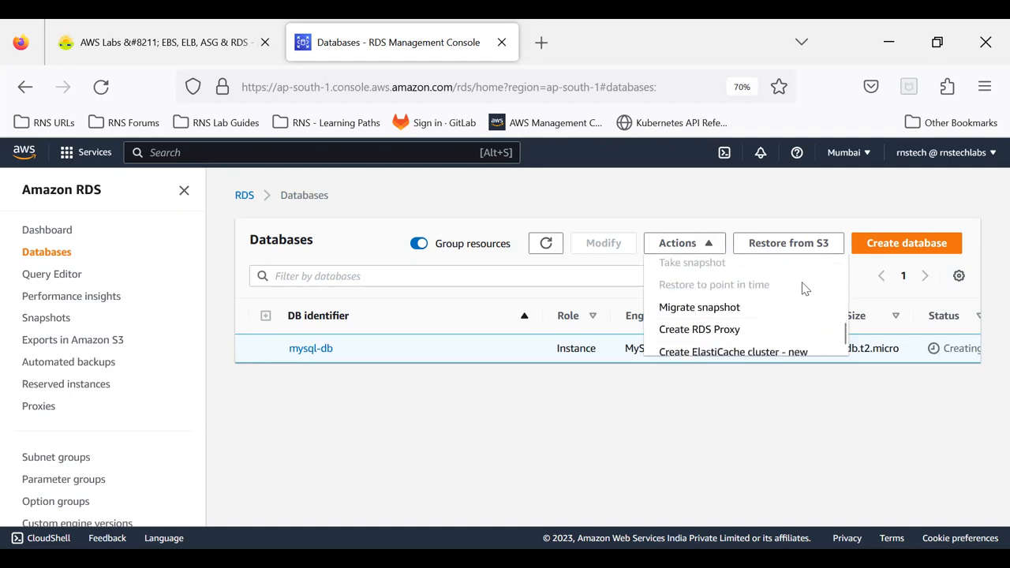
{"action": "scroll", "coordinate": [805, 288], "scroll_direction": "down", "scroll_amount": 1}
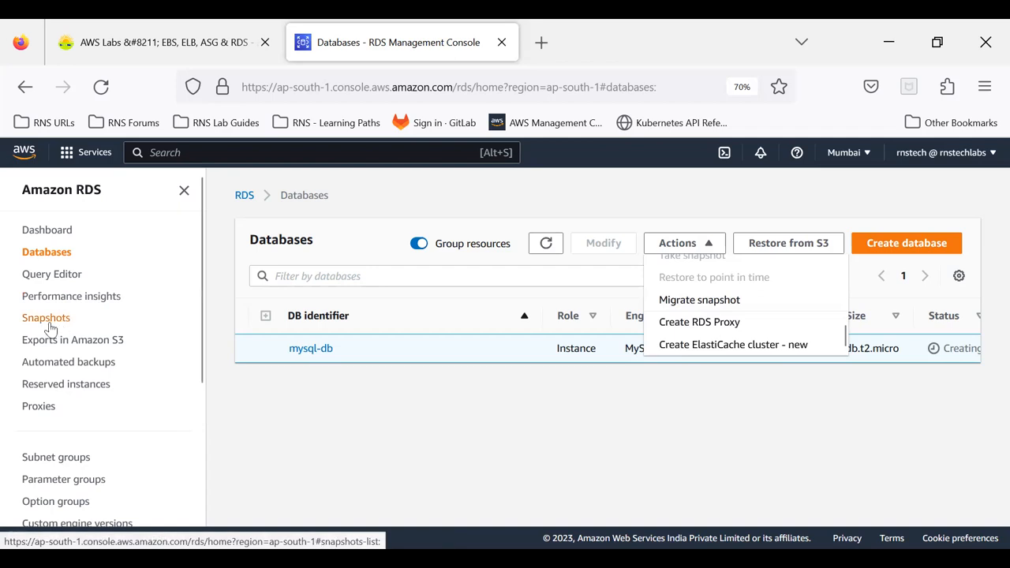
{"action": "scroll", "coordinate": [715, 320], "scroll_direction": "up", "scroll_amount": 5}
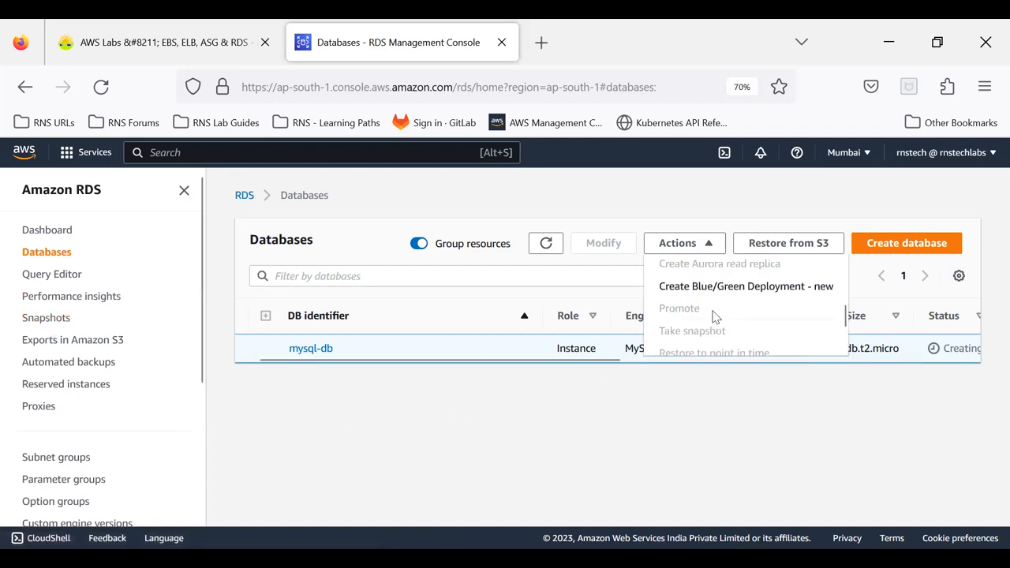
{"action": "scroll", "coordinate": [714, 316], "scroll_direction": "up", "scroll_amount": 1}
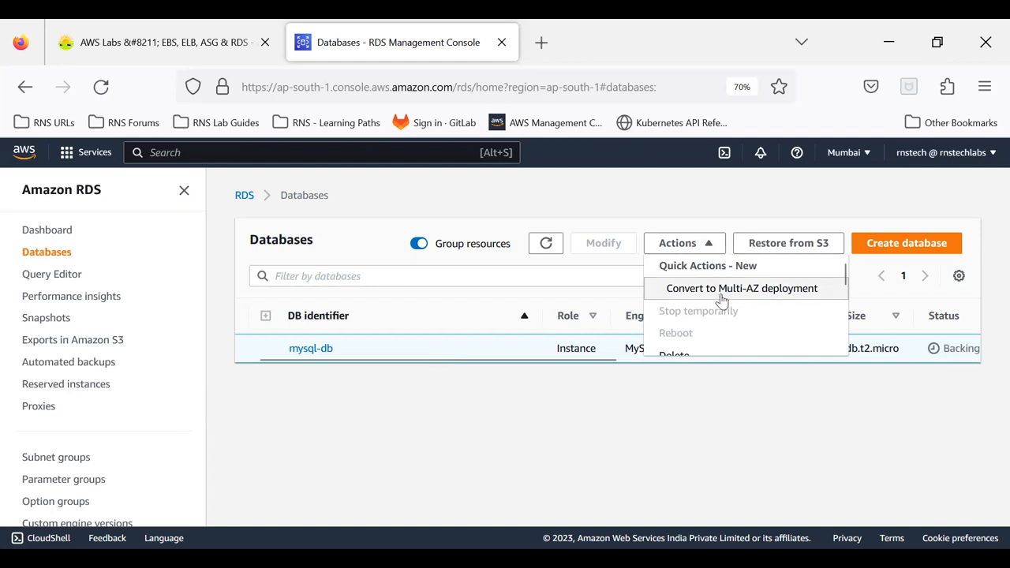
{"action": "left_click", "coordinate": [426, 397]}
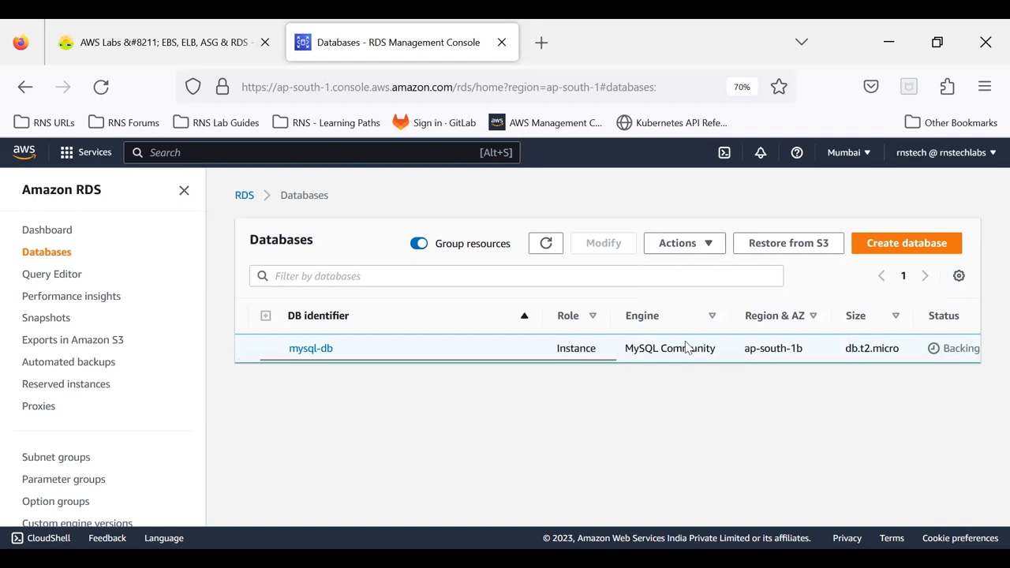
Step: Refresh the database list and check the status of the mysql-db instance
{"action": "left_click_drag", "start_coordinate": [594, 366], "coordinate": [669, 371]}
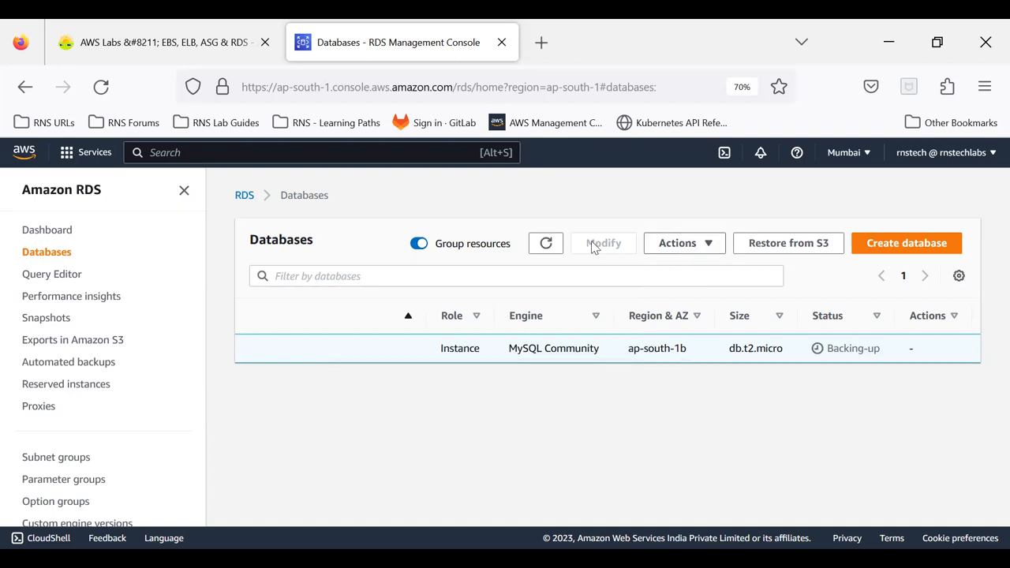
{"action": "left_click", "coordinate": [547, 247]}
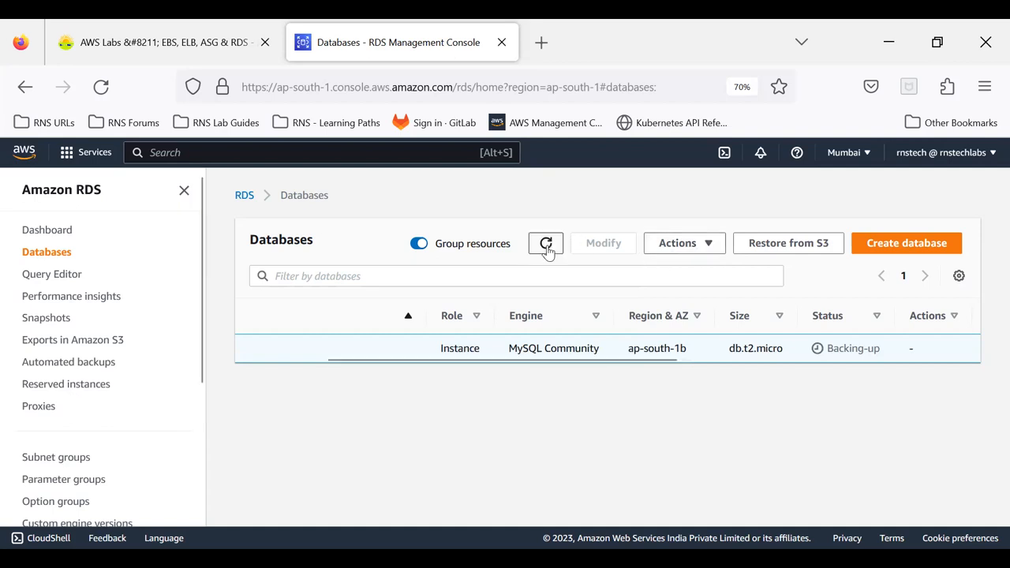
{"action": "left_click_drag", "start_coordinate": [652, 357], "coordinate": [729, 383]}
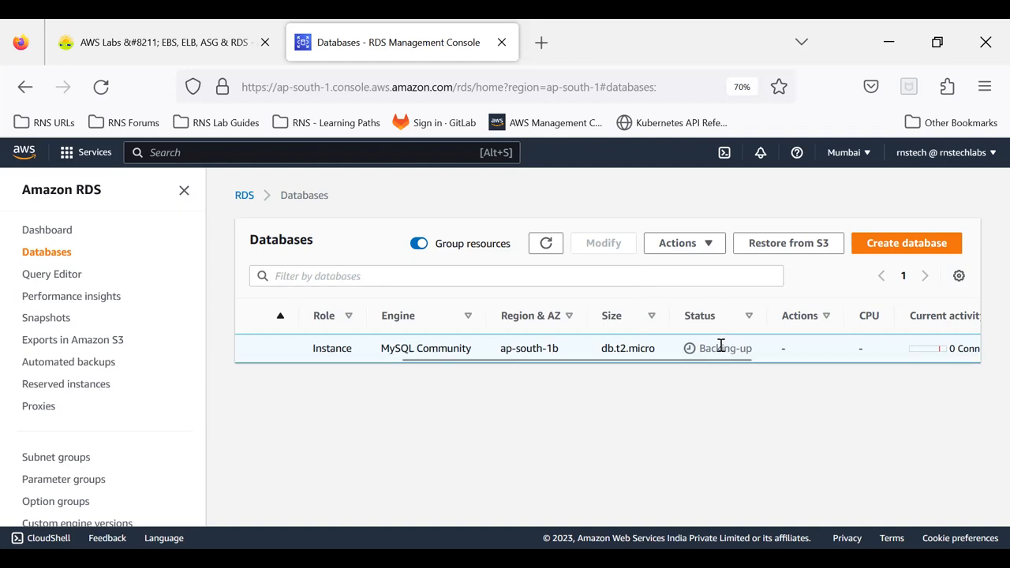
{"action": "left_click_drag", "start_coordinate": [702, 348], "coordinate": [754, 352]}
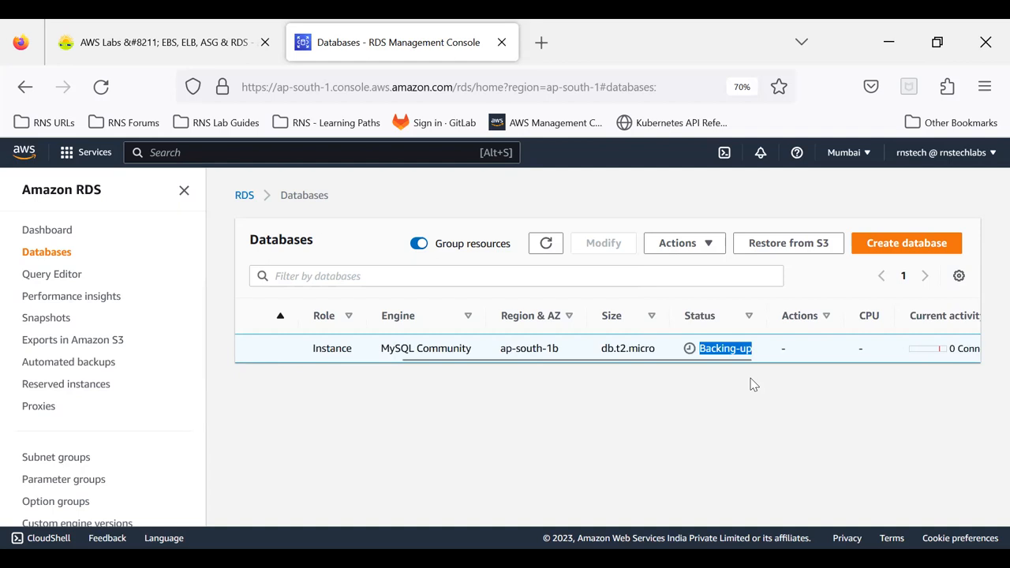
{"action": "left_click", "coordinate": [753, 385]}
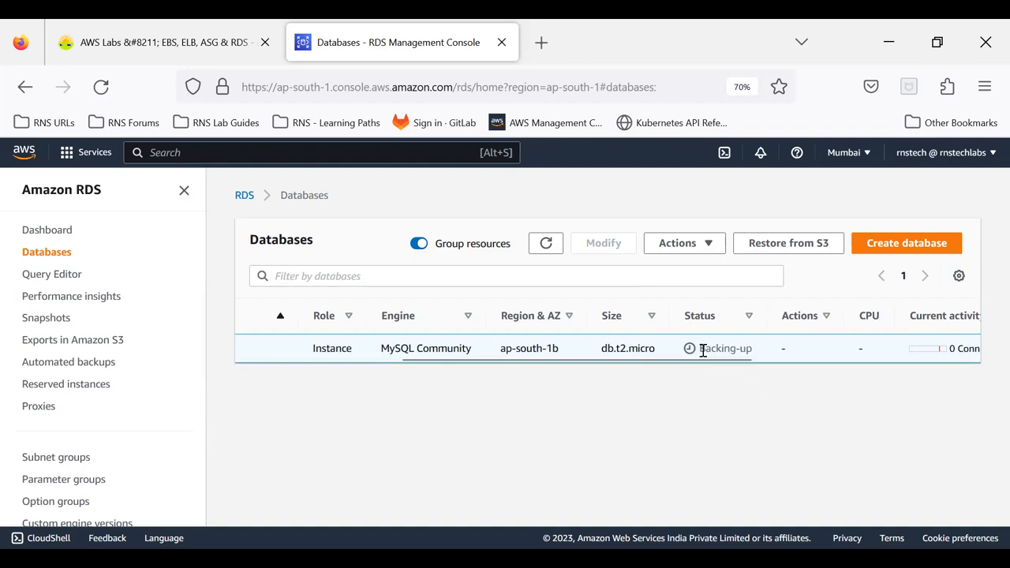
Step: Open the automated backups, refresh the current-region list, and compare it with the replicated backups
{"action": "left_click", "coordinate": [38, 368]}
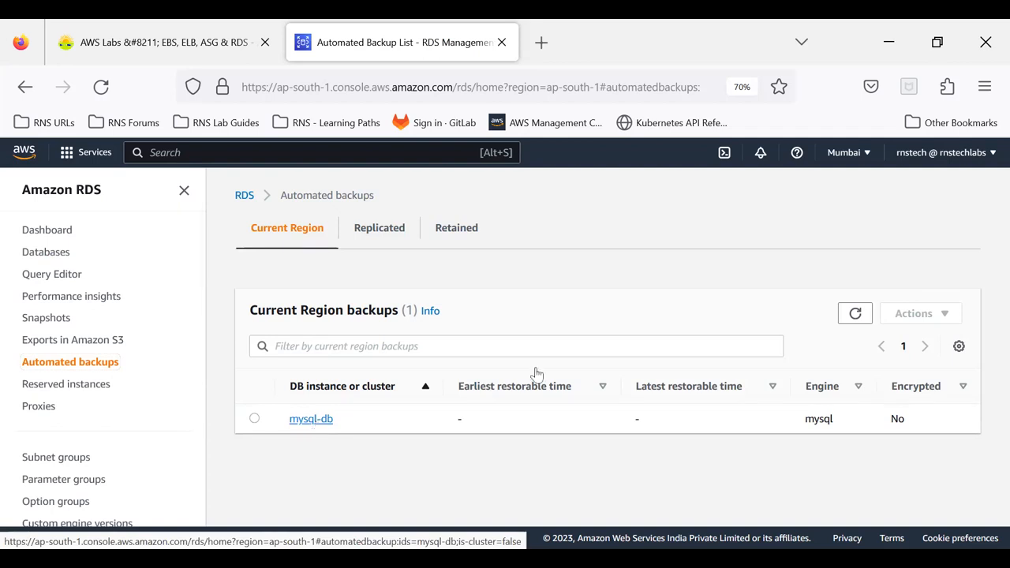
{"action": "left_click", "coordinate": [846, 316]}
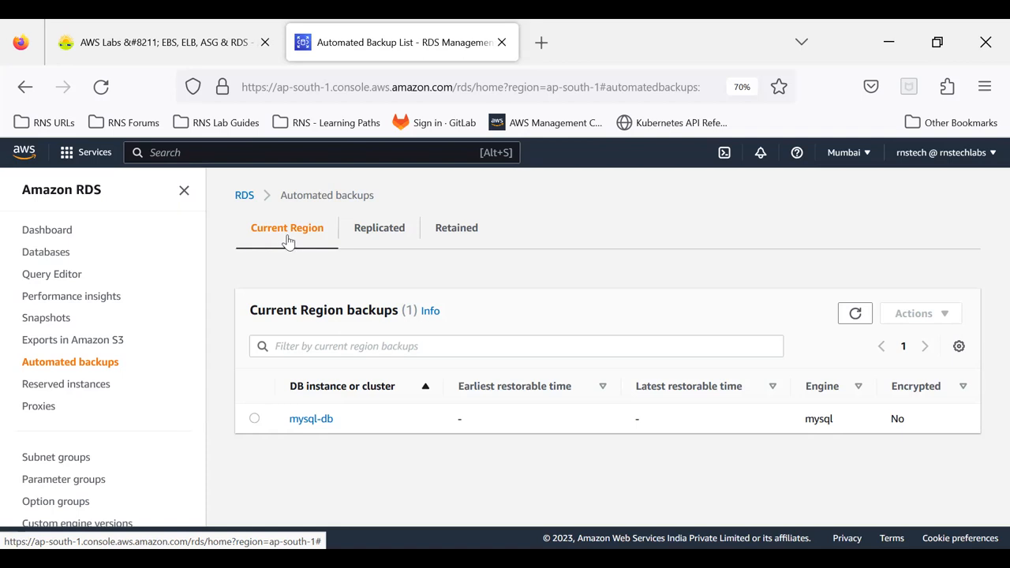
{"action": "left_click", "coordinate": [368, 232]}
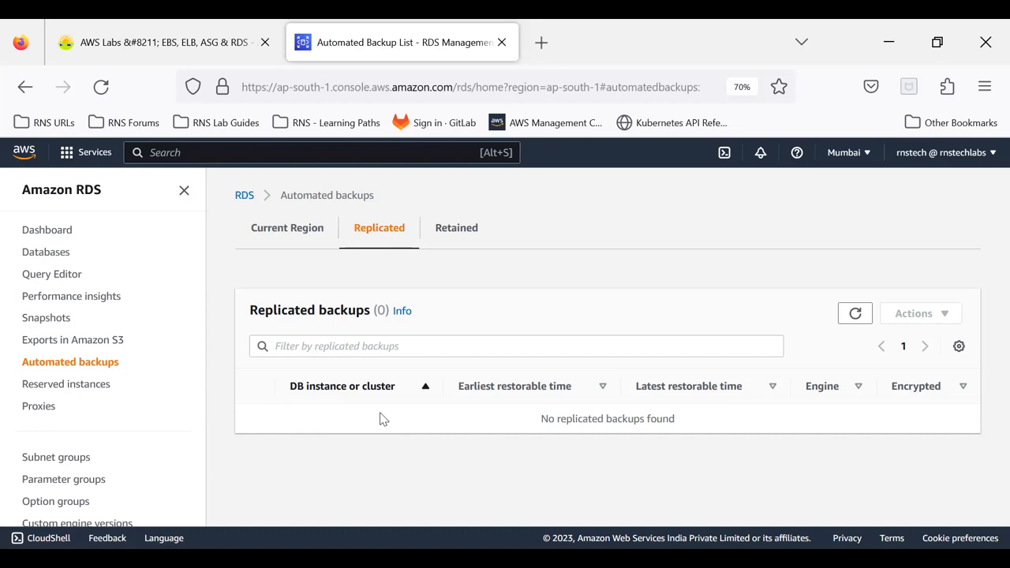
{"action": "left_click", "coordinate": [291, 233]}
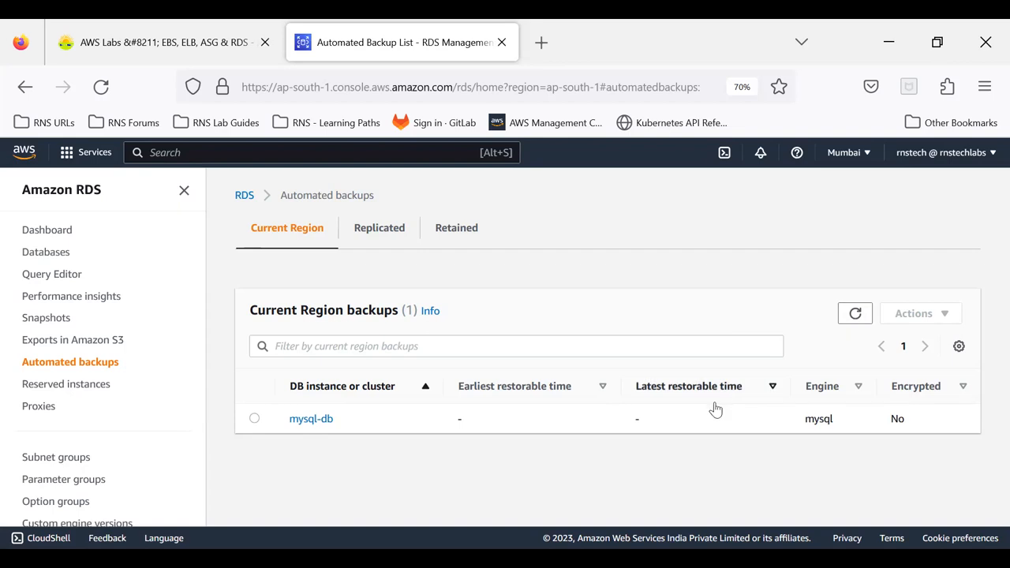
Step: Return to the database list, refresh it, and check mysql-db's status, CPU and current activity
{"action": "left_click", "coordinate": [35, 255]}
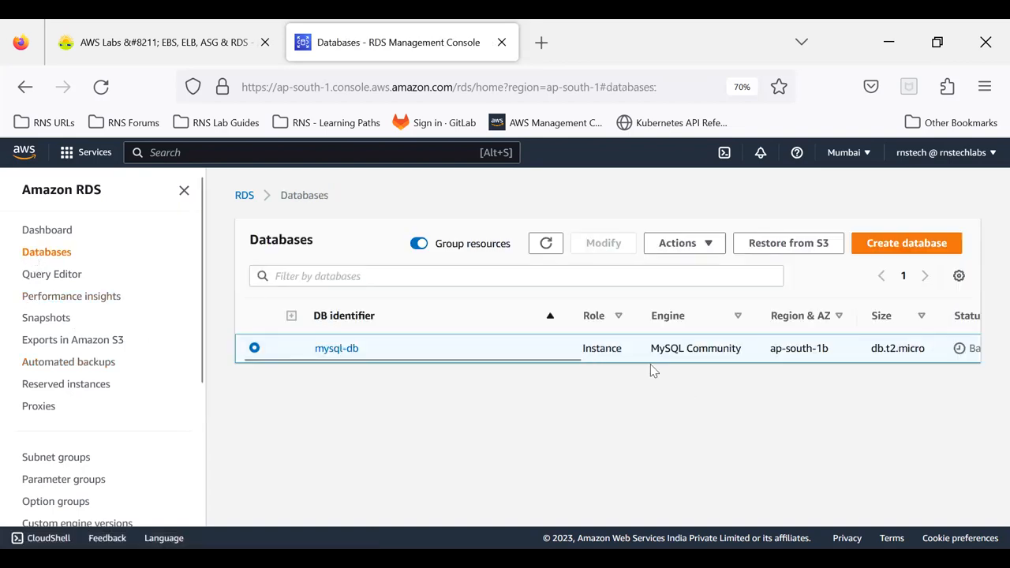
{"action": "scroll", "coordinate": [605, 369], "scroll_direction": "right", "scroll_amount": 5}
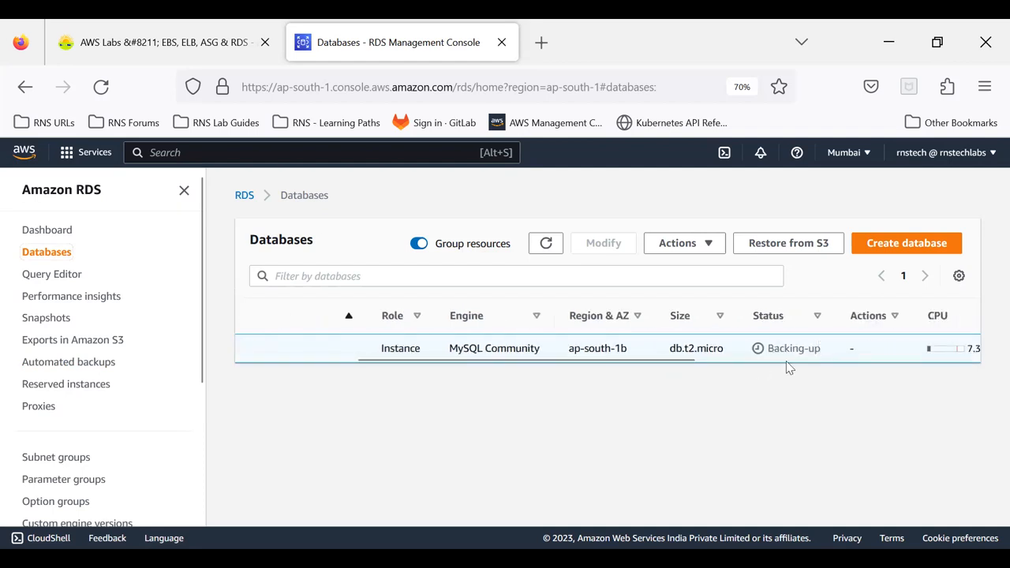
{"action": "left_click", "coordinate": [552, 250]}
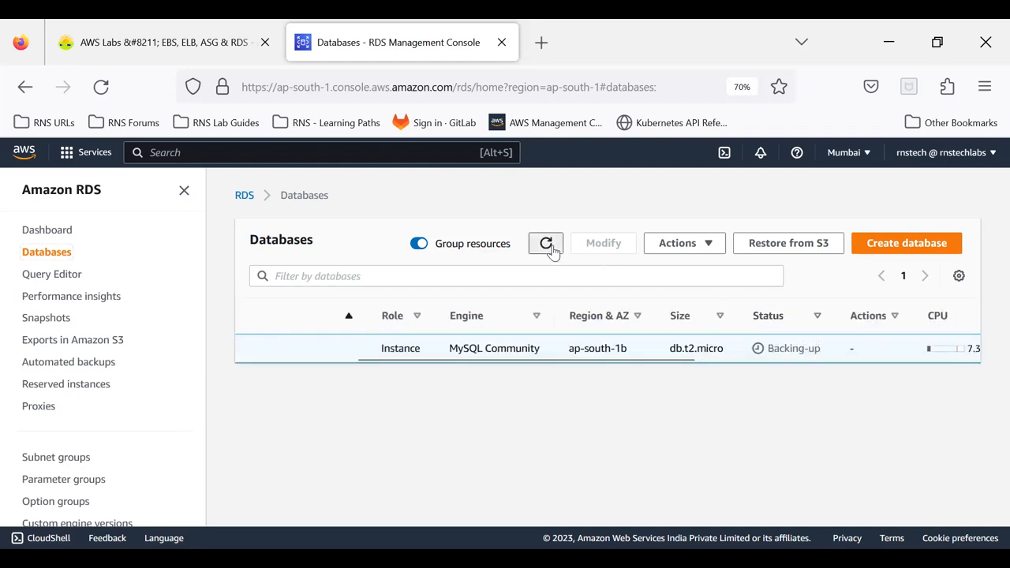
{"action": "left_click_drag", "start_coordinate": [671, 360], "coordinate": [761, 372]}
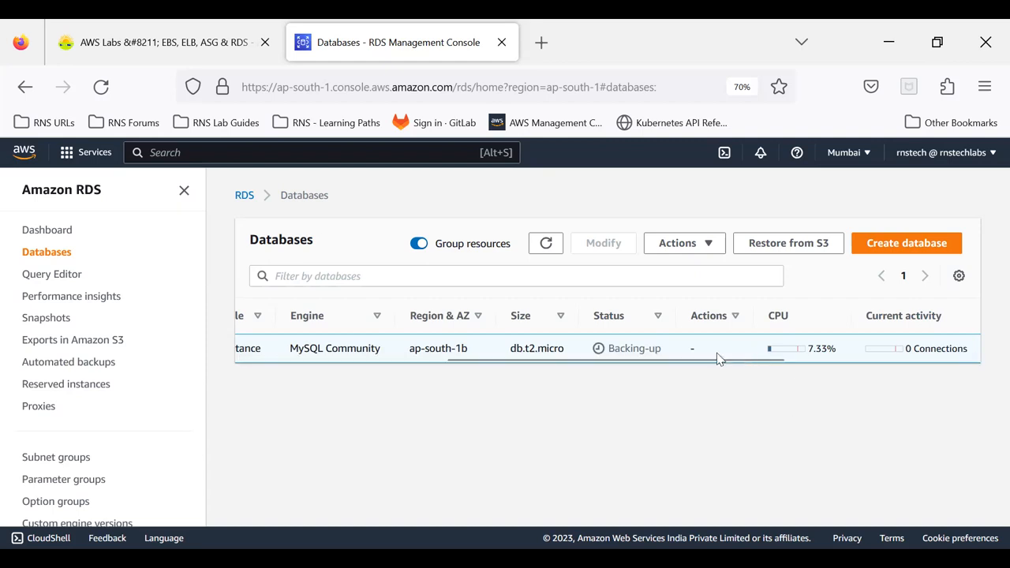
{"action": "left_click_drag", "start_coordinate": [722, 361], "coordinate": [536, 350]}
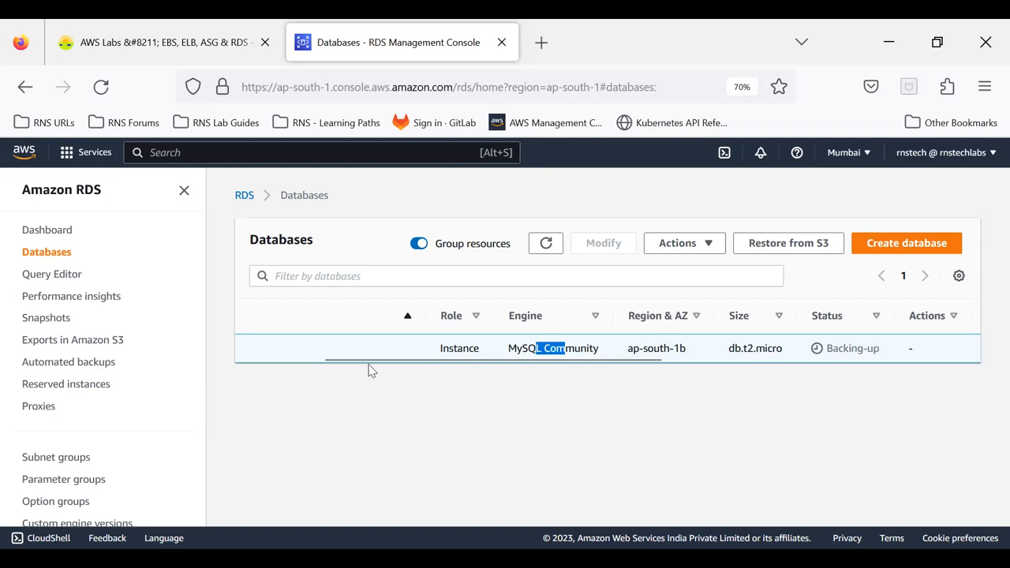
{"action": "left_click_drag", "start_coordinate": [352, 361], "coordinate": [285, 365]}
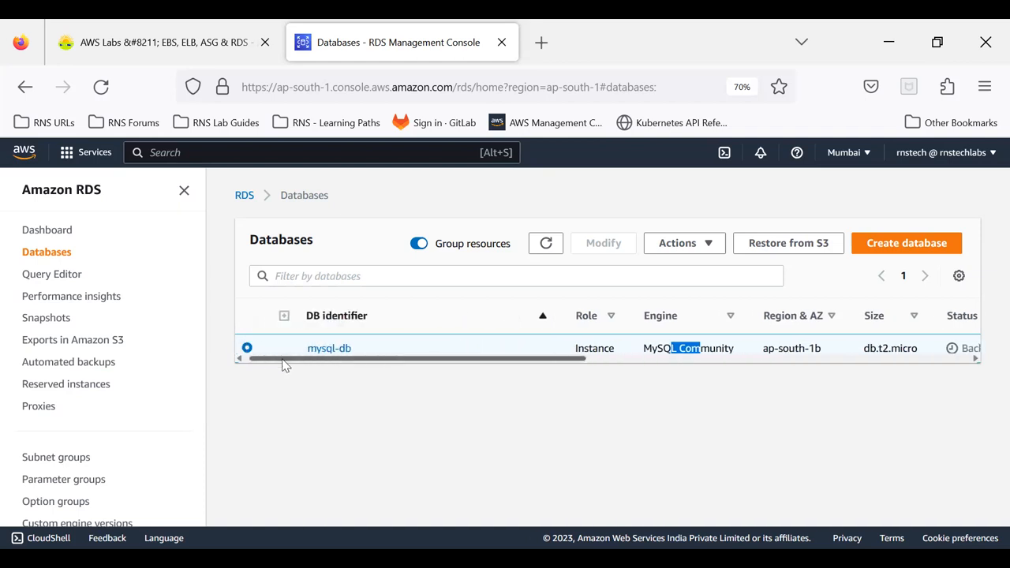
Step: Open the mysql-db details and examine its endpoint, port, subnet group and public accessibility setting
{"action": "left_click", "coordinate": [339, 350]}
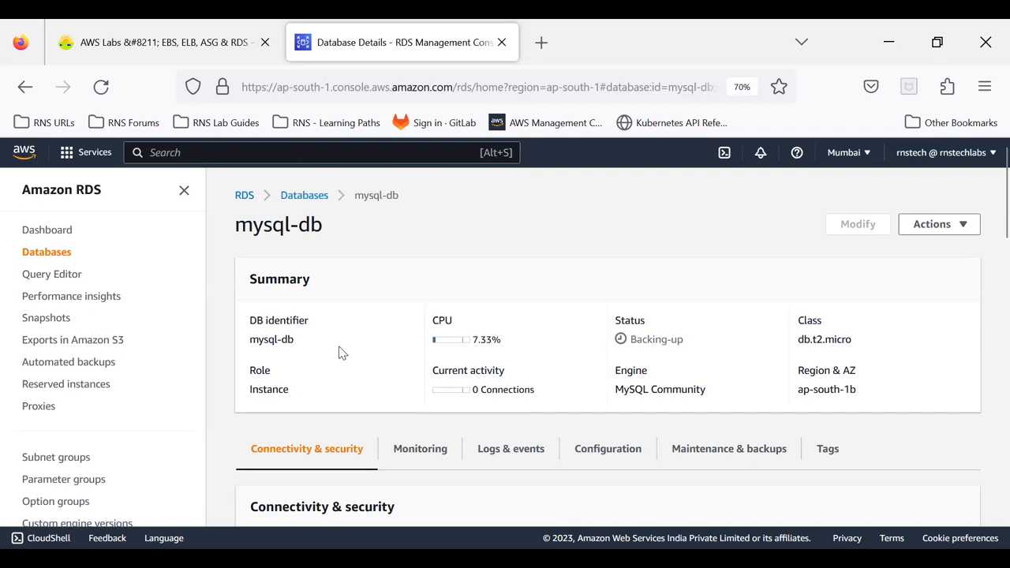
{"action": "scroll", "coordinate": [350, 354], "scroll_direction": "down", "scroll_amount": 5}
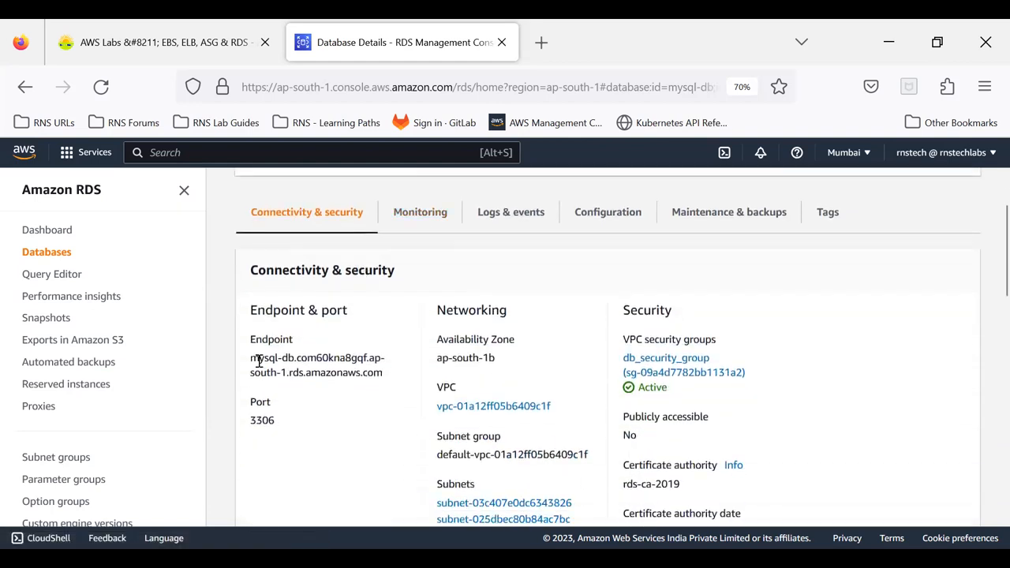
{"action": "left_click_drag", "start_coordinate": [250, 357], "coordinate": [386, 389]}
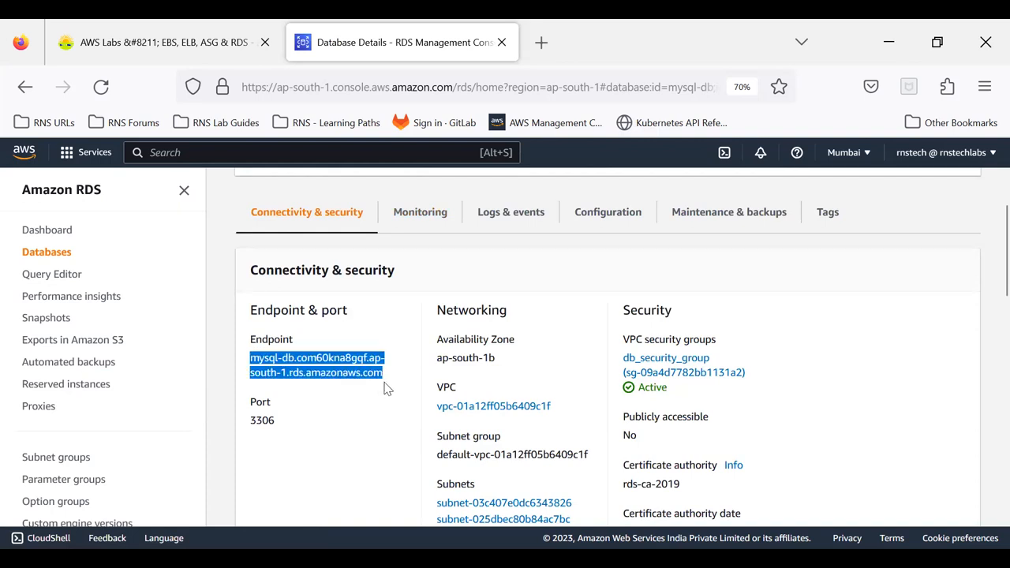
{"action": "left_click", "coordinate": [264, 418]}
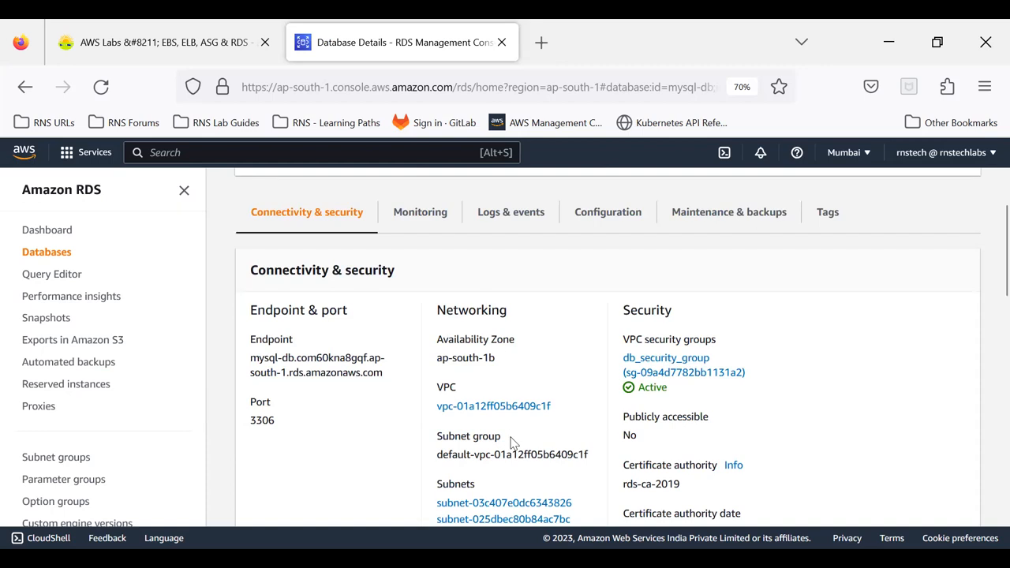
{"action": "scroll", "coordinate": [511, 445], "scroll_direction": "down", "scroll_amount": 2}
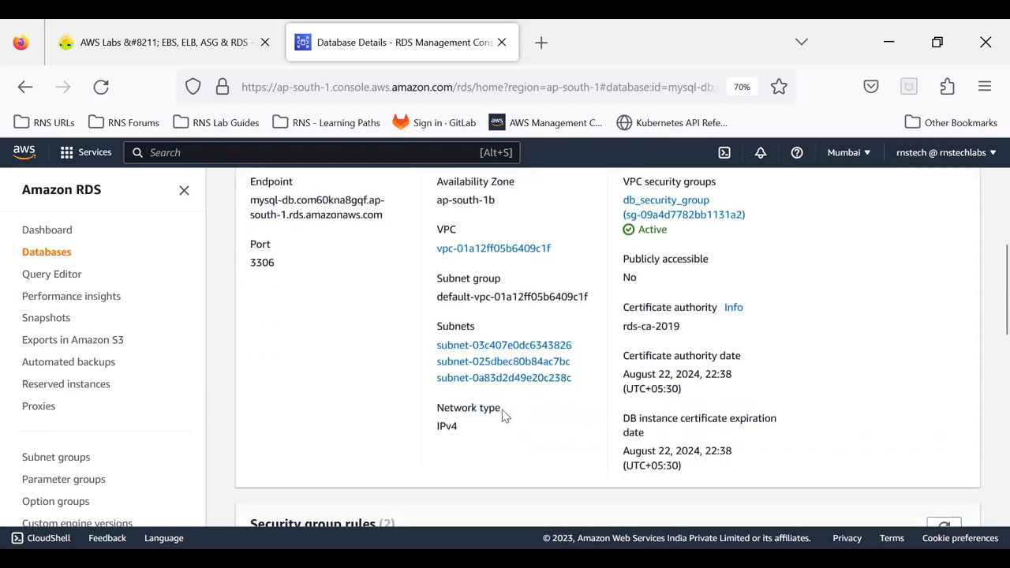
{"action": "left_click_drag", "start_coordinate": [446, 300], "coordinate": [537, 297]}
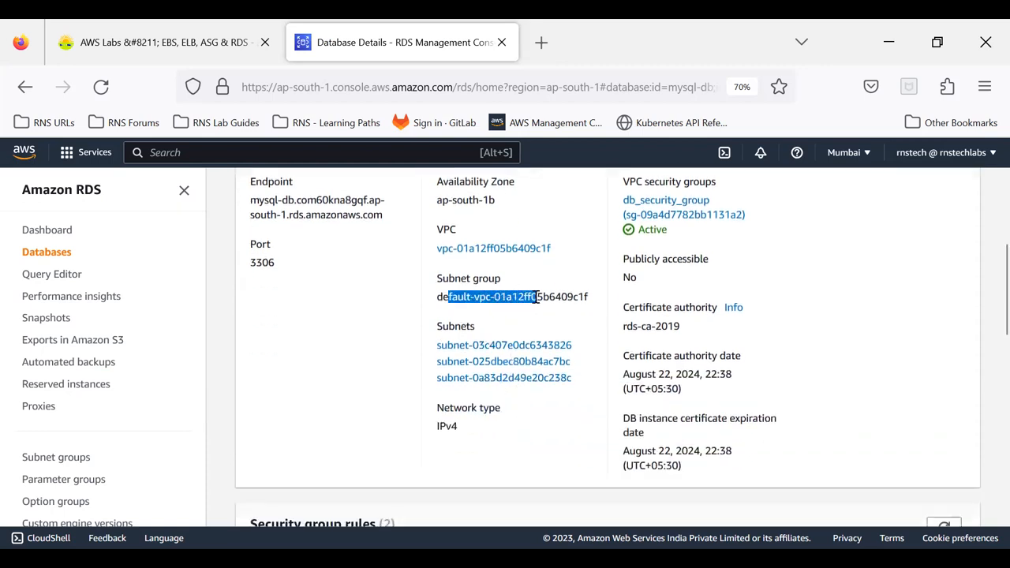
{"action": "left_click", "coordinate": [537, 297]}
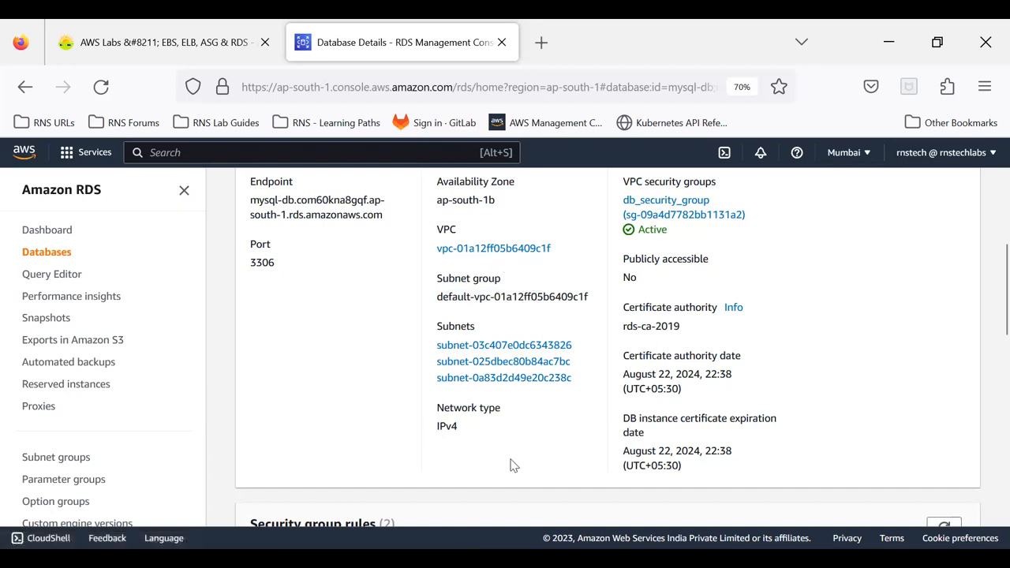
{"action": "scroll", "coordinate": [734, 318], "scroll_direction": "up", "scroll_amount": 2}
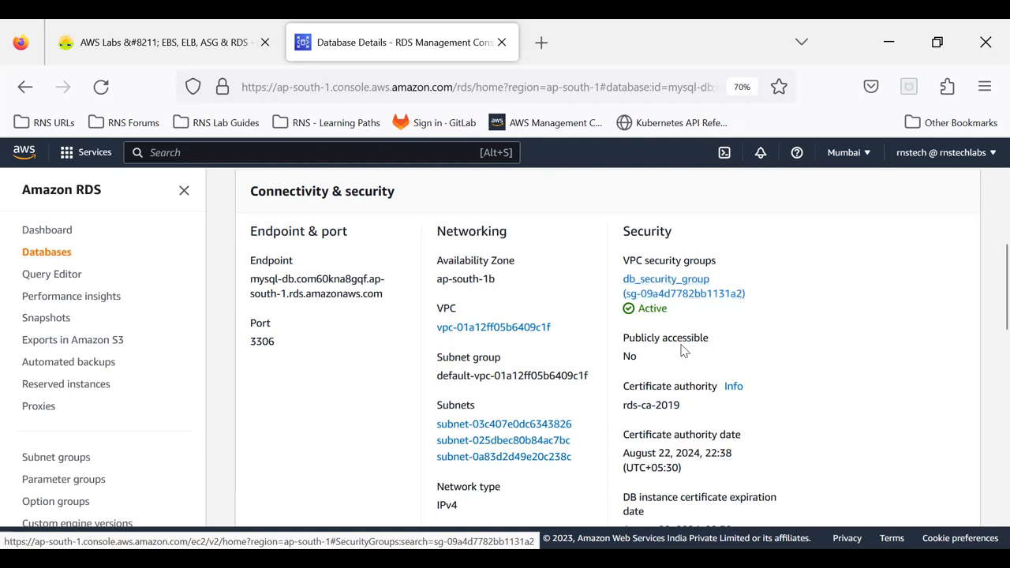
{"action": "left_click_drag", "start_coordinate": [625, 357], "coordinate": [667, 366]}
{"action": "left_click", "coordinate": [671, 368]}
Step: Review mysql-db's security group rules and the region and availability zone in its replication details
{"action": "scroll", "coordinate": [671, 369], "scroll_direction": "down", "scroll_amount": 4}
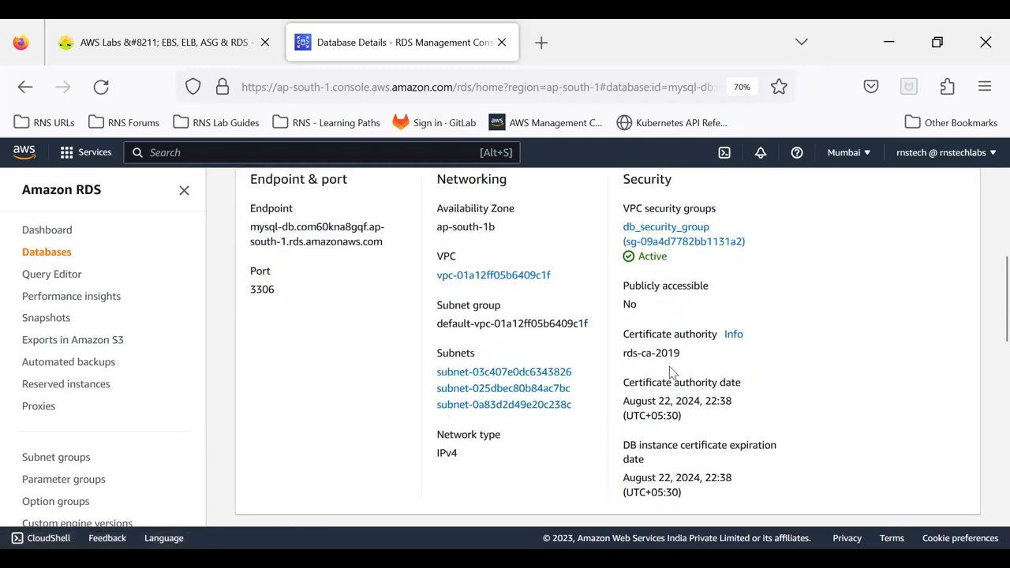
{"action": "scroll", "coordinate": [642, 345], "scroll_direction": "down", "scroll_amount": 4}
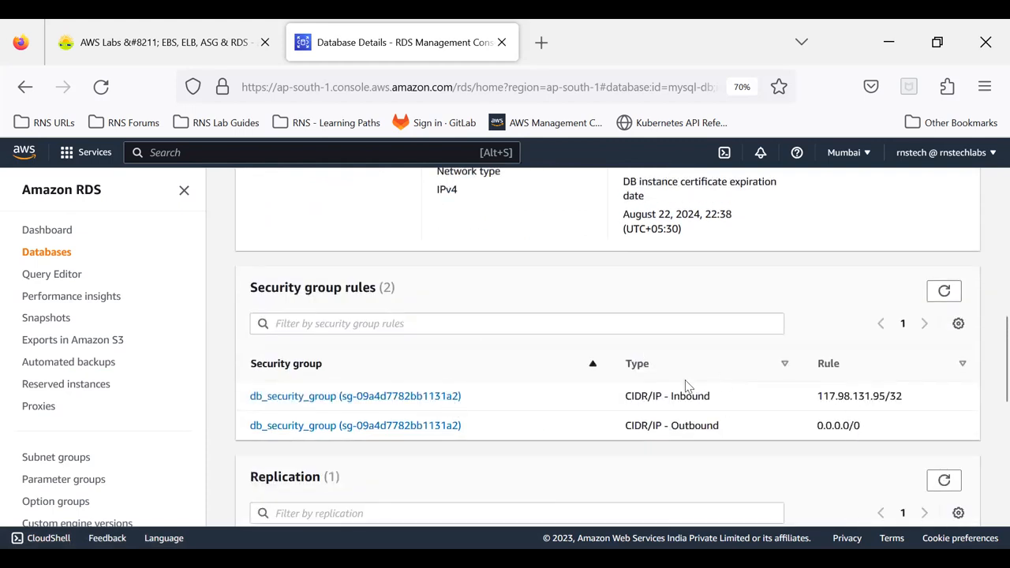
{"action": "scroll", "coordinate": [662, 404], "scroll_direction": "down", "scroll_amount": 4}
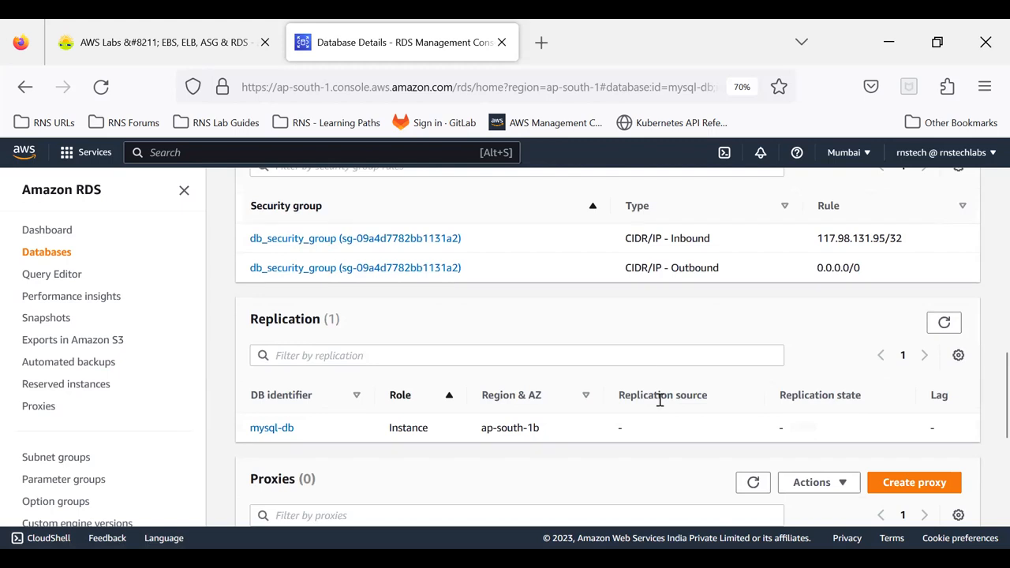
{"action": "left_click_drag", "start_coordinate": [251, 320], "coordinate": [320, 322]}
{"action": "left_click", "coordinate": [353, 339]}
{"action": "left_click_drag", "start_coordinate": [483, 430], "coordinate": [539, 432]}
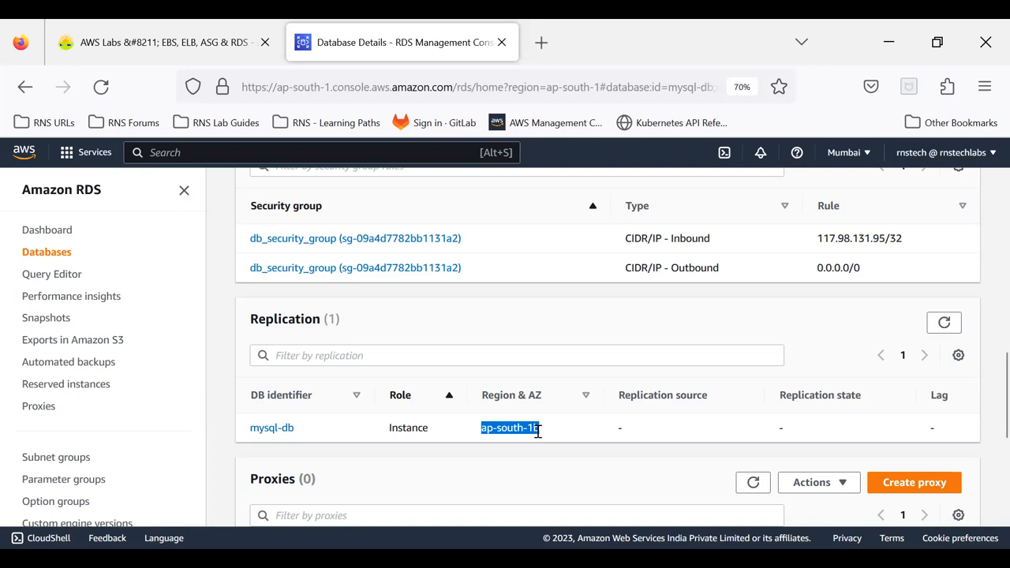
Step: Go back to the database list to recheck mysql-db, and reopen its connectivity and security details
{"action": "left_click", "coordinate": [30, 256]}
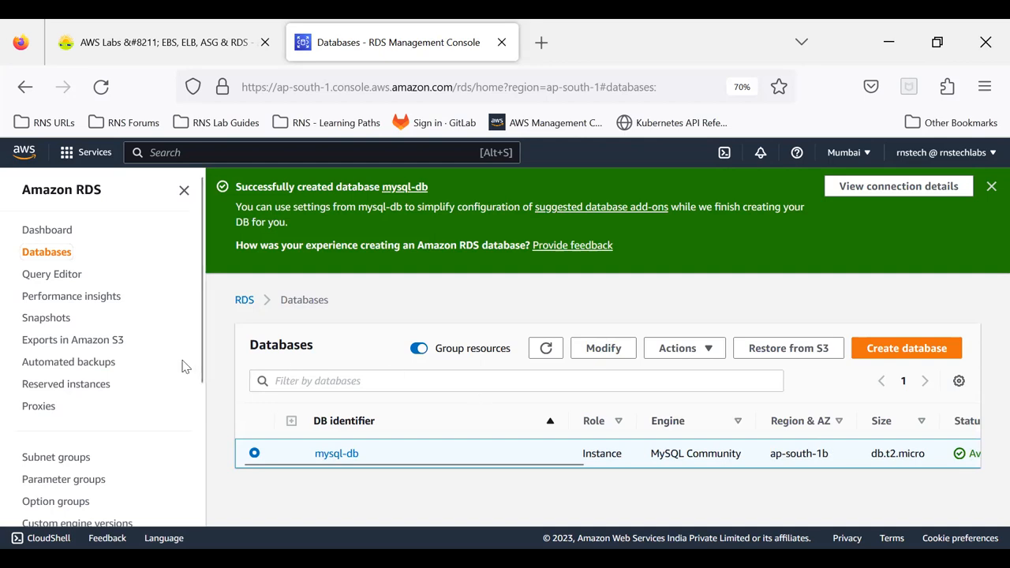
{"action": "left_click", "coordinate": [338, 455]}
{"action": "scroll", "coordinate": [387, 404], "scroll_direction": "down", "scroll_amount": 15}
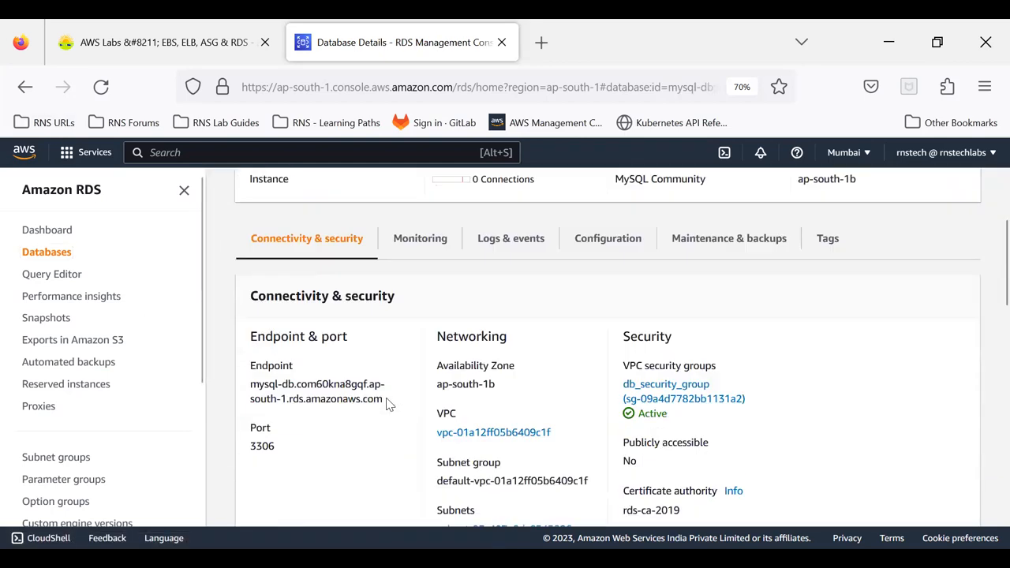
Step: Review mysql-db's security group rules and replication details, and return to its summary
{"action": "scroll", "coordinate": [387, 404], "scroll_direction": "down", "scroll_amount": 3}
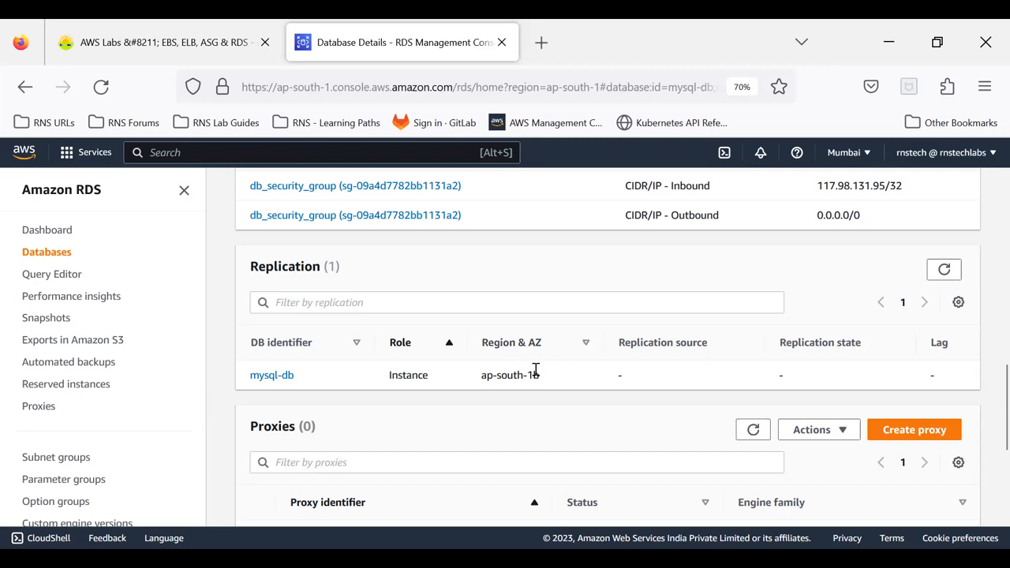
{"action": "scroll", "coordinate": [440, 341], "scroll_direction": "up", "scroll_amount": 15}
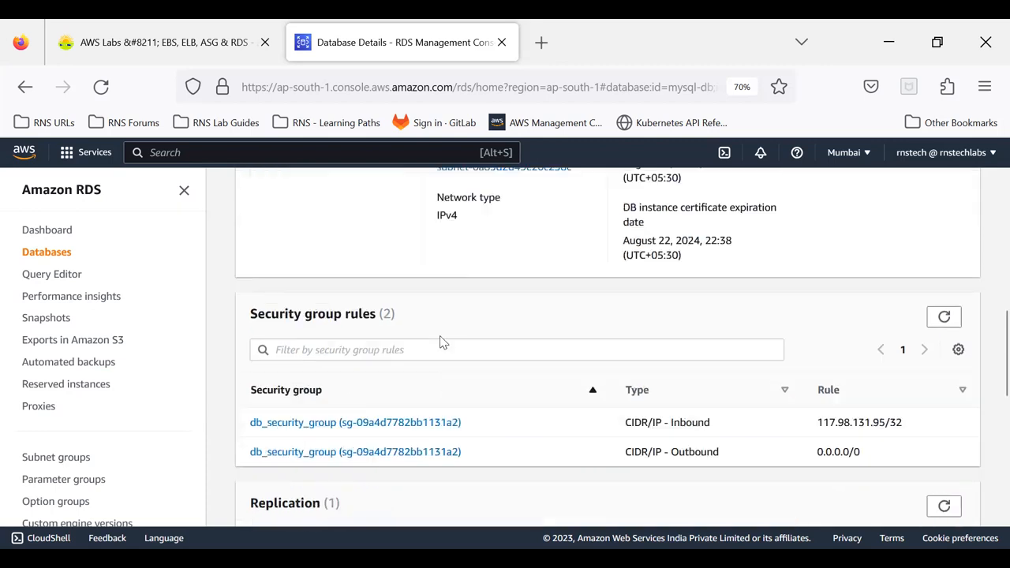
{"action": "scroll", "coordinate": [440, 336], "scroll_direction": "down", "scroll_amount": 2}
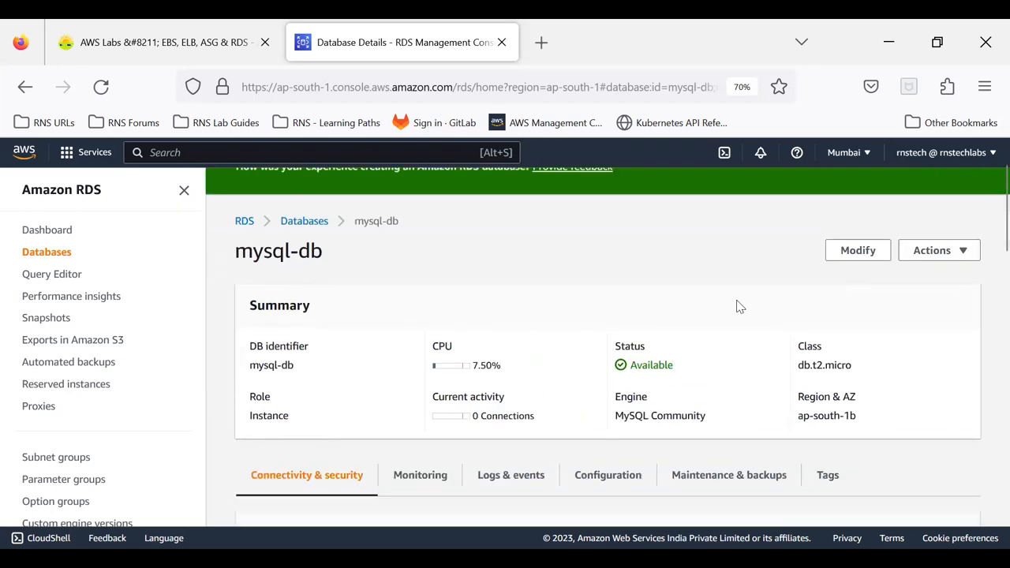
Step: Examine the actions available for mysql-db, from temporary stop and read replicas to snapshots and point-in-time restore
{"action": "left_click", "coordinate": [936, 256]}
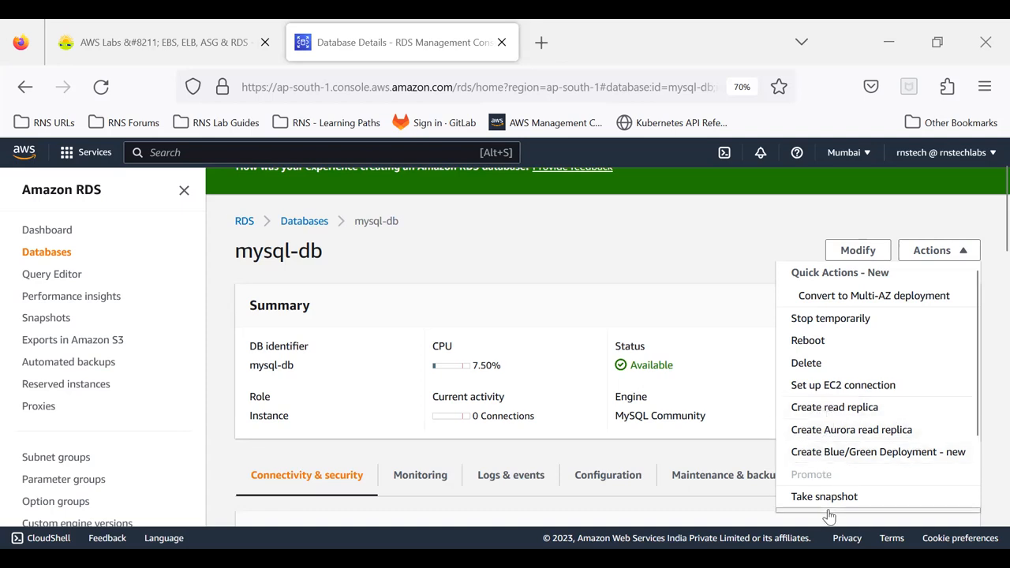
{"action": "scroll", "coordinate": [833, 506], "scroll_direction": "down", "scroll_amount": 3}
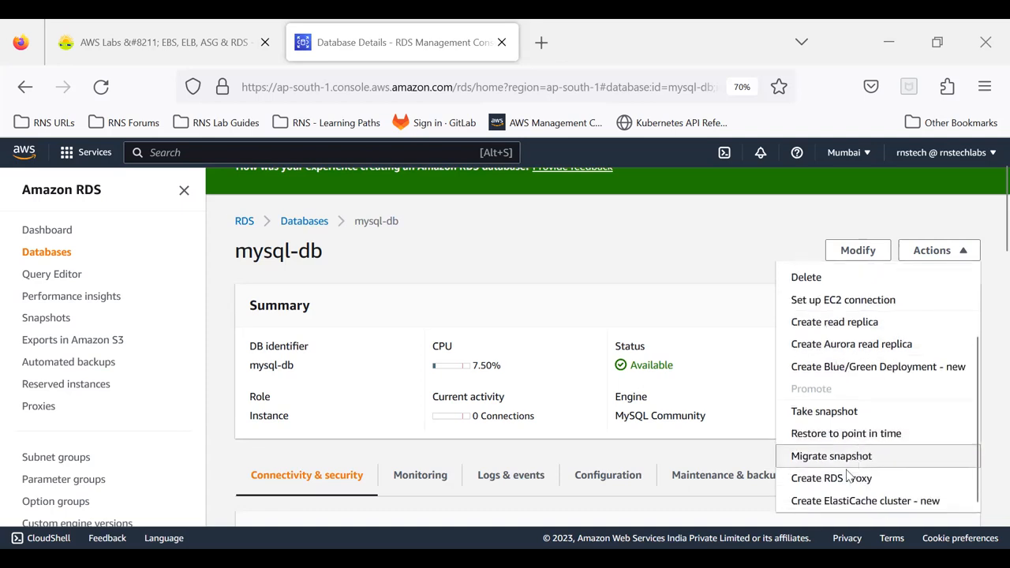
{"action": "scroll", "coordinate": [835, 497], "scroll_direction": "up", "scroll_amount": 4}
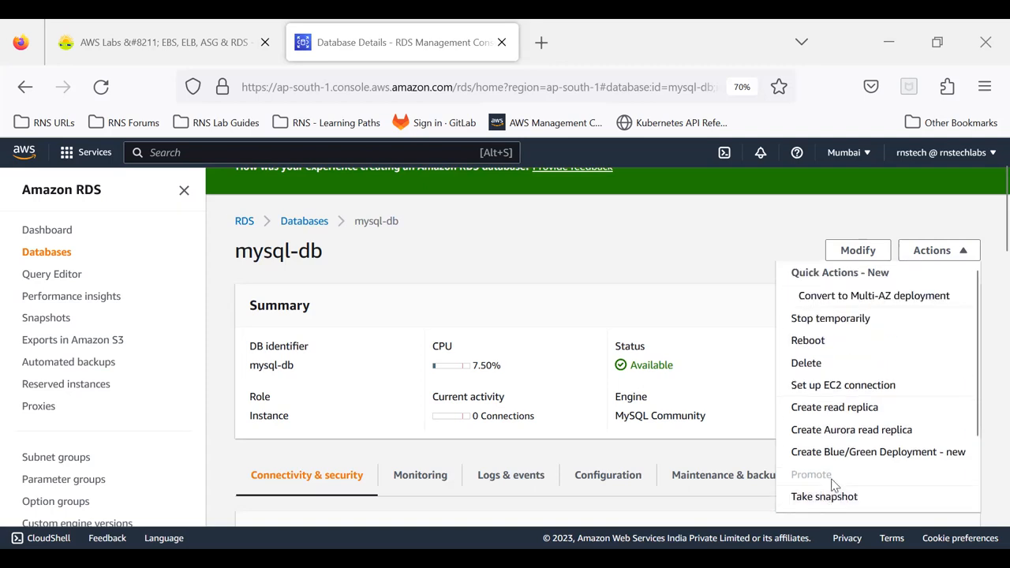
{"action": "scroll", "coordinate": [832, 486], "scroll_direction": "down", "scroll_amount": 3}
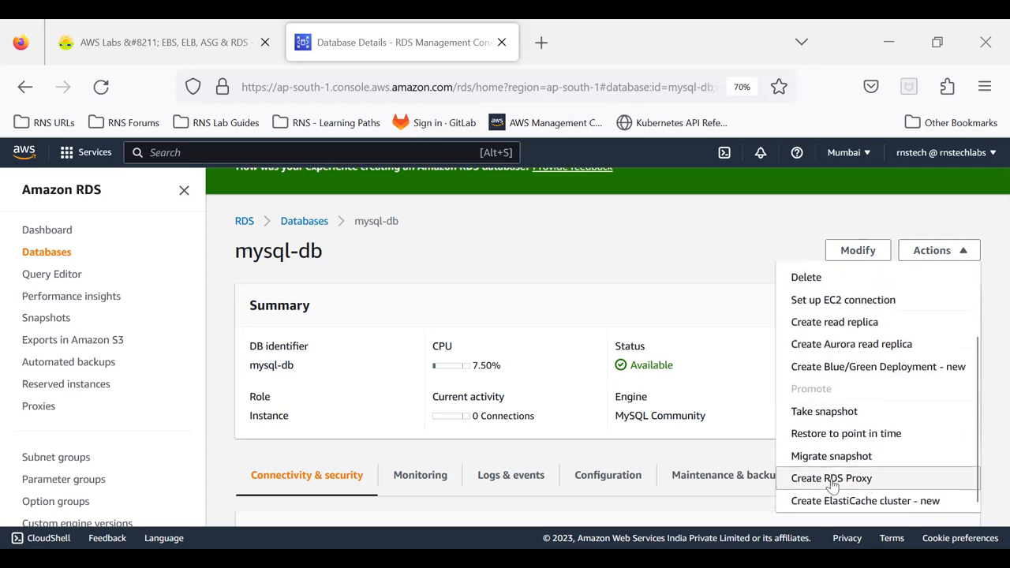
{"action": "scroll", "coordinate": [832, 486], "scroll_direction": "up", "scroll_amount": 3}
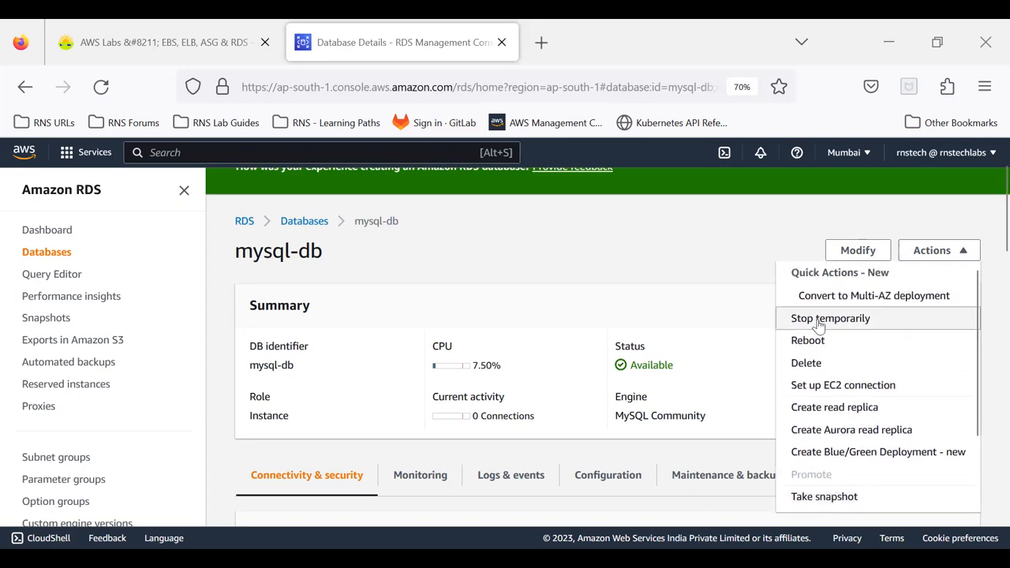
{"action": "scroll", "coordinate": [869, 496], "scroll_direction": "down", "scroll_amount": 3}
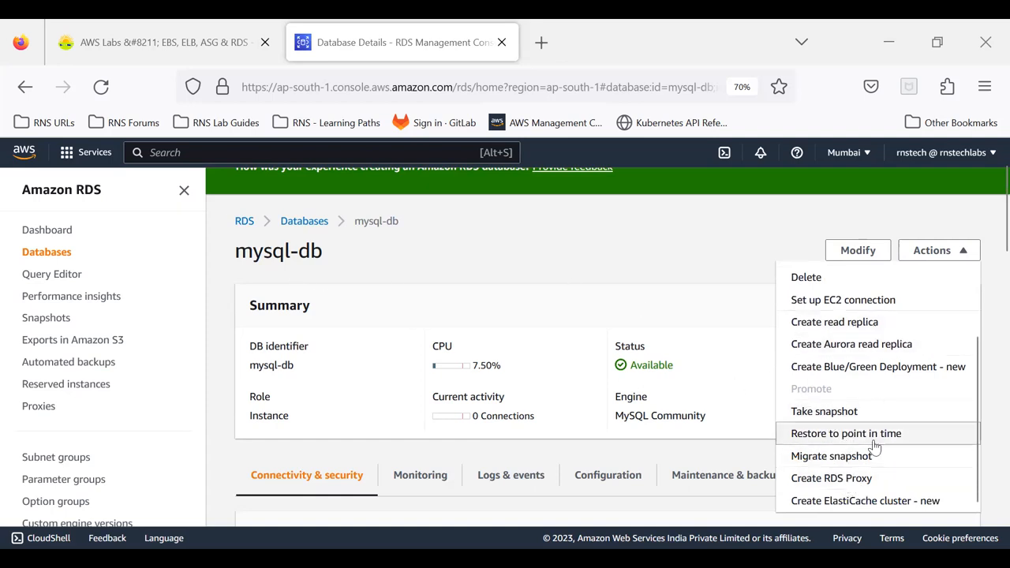
{"action": "left_click", "coordinate": [698, 274]}
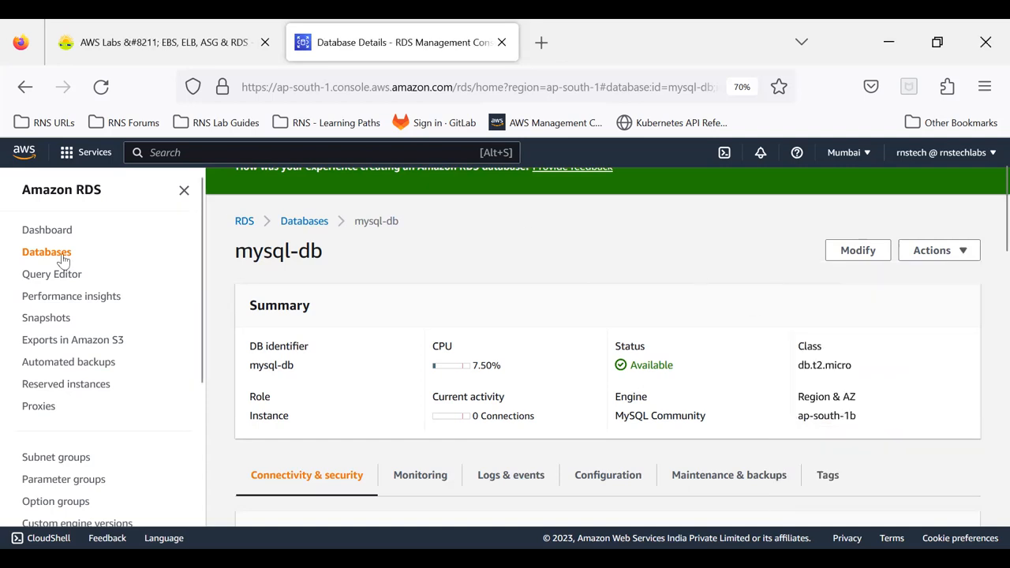
Step: Open the automated backups and select the mysql-db backup in the current Region
{"action": "left_click", "coordinate": [52, 369]}
{"action": "scroll", "coordinate": [450, 335], "scroll_direction": "down", "scroll_amount": 1}
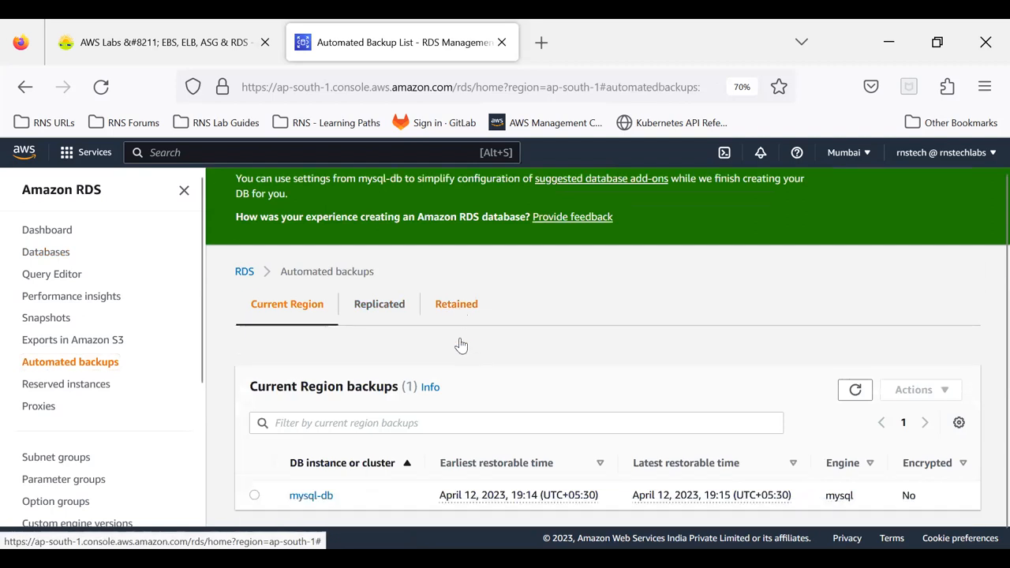
{"action": "left_click", "coordinate": [255, 483]}
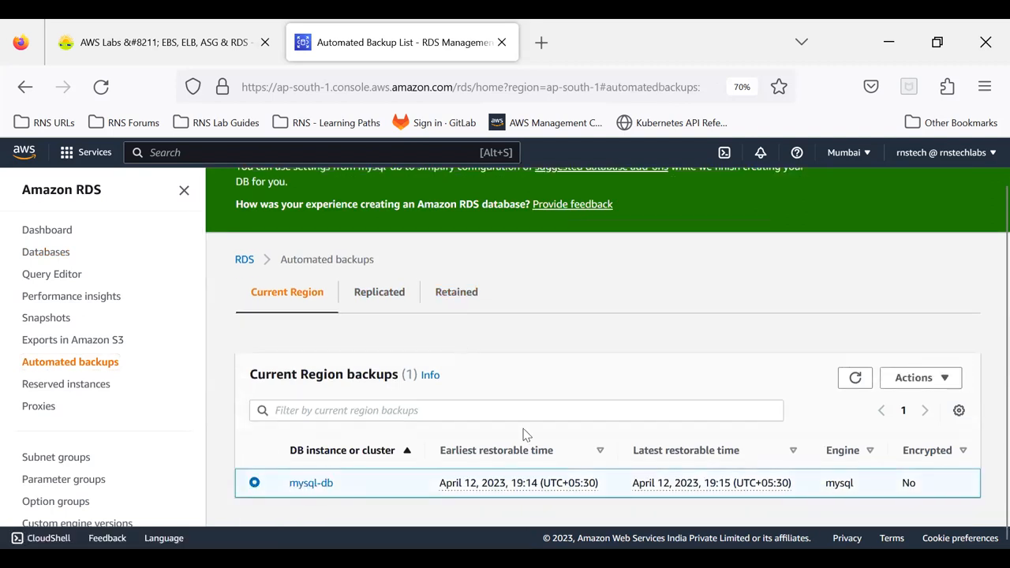
Step: Examine the cross-Region replication settings for the mysql-db backup, including the destination Region choices, and cancel without saving
{"action": "left_click", "coordinate": [936, 380]}
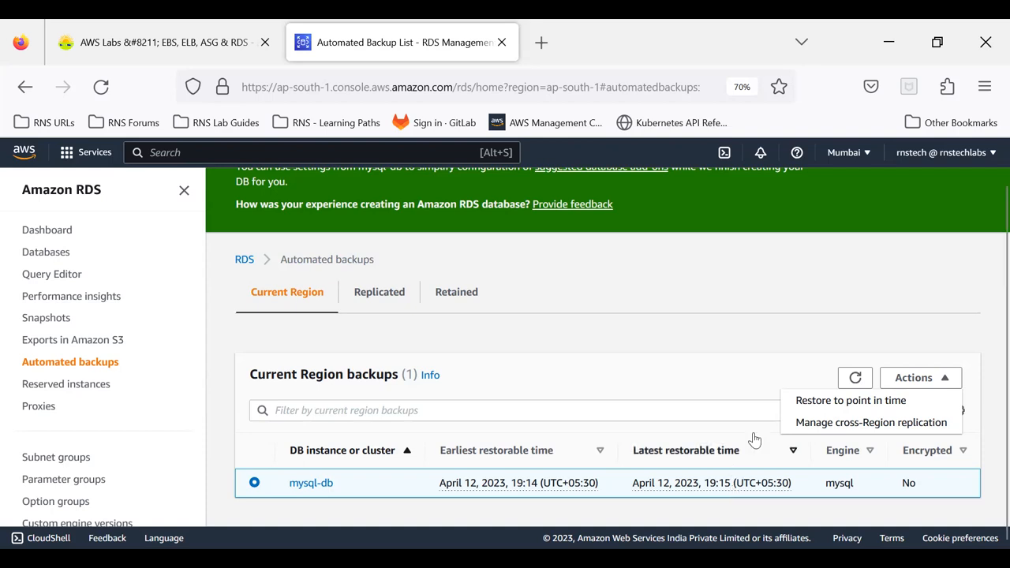
{"action": "left_click", "coordinate": [837, 430]}
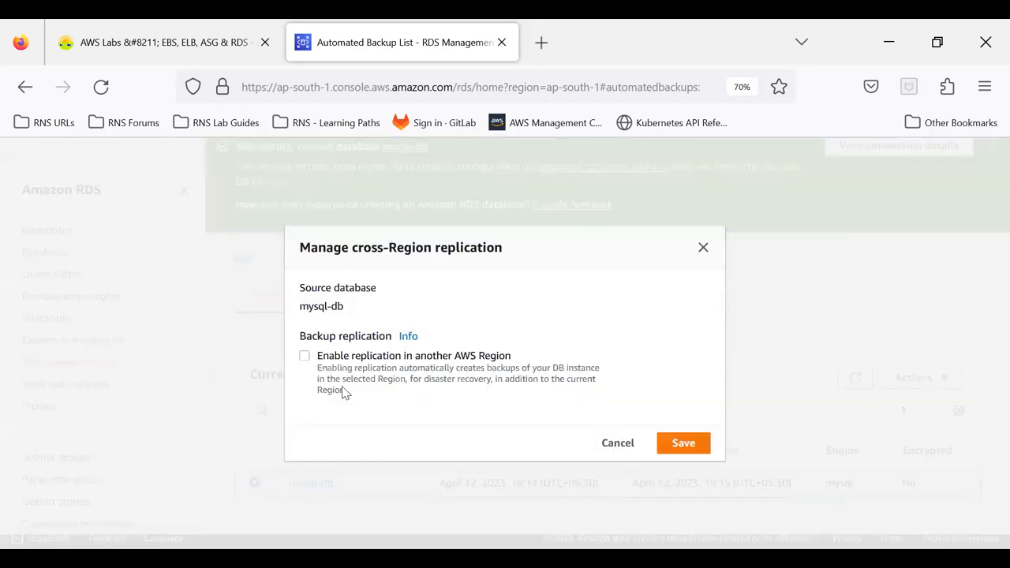
{"action": "left_click", "coordinate": [308, 358]}
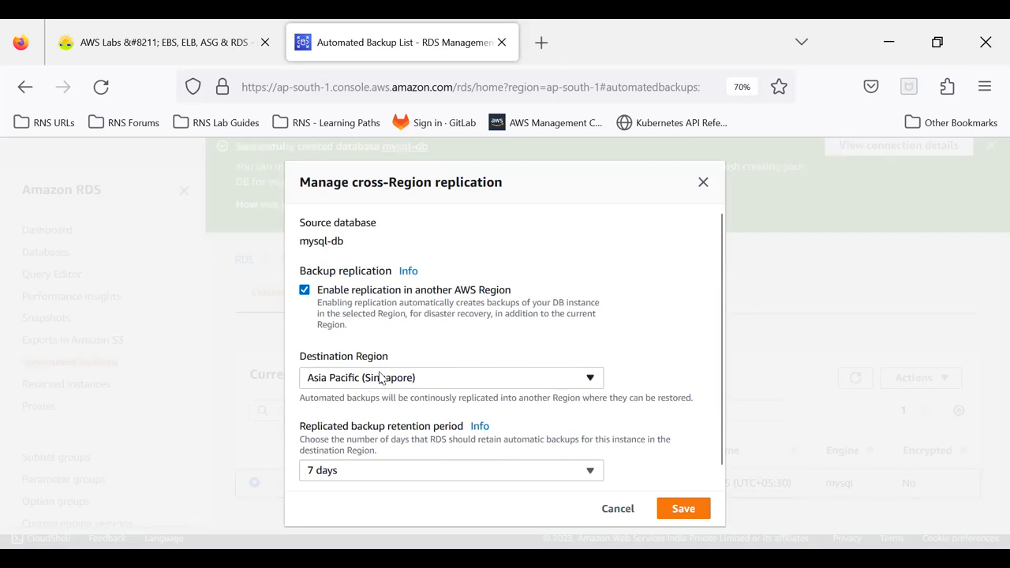
{"action": "left_click", "coordinate": [380, 377]}
{"action": "scroll", "coordinate": [401, 345], "scroll_direction": "down", "scroll_amount": 1}
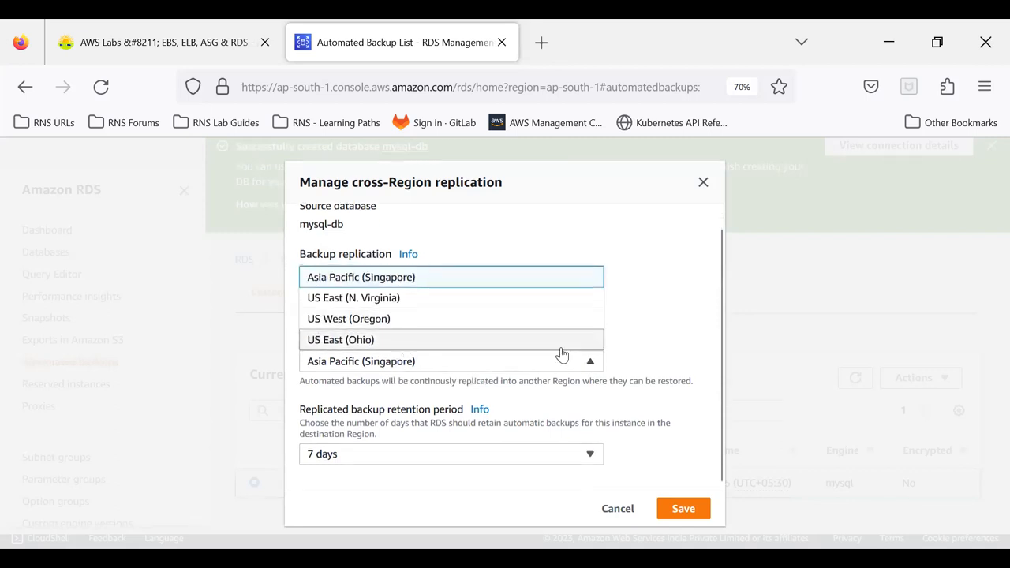
{"action": "left_click", "coordinate": [634, 352]}
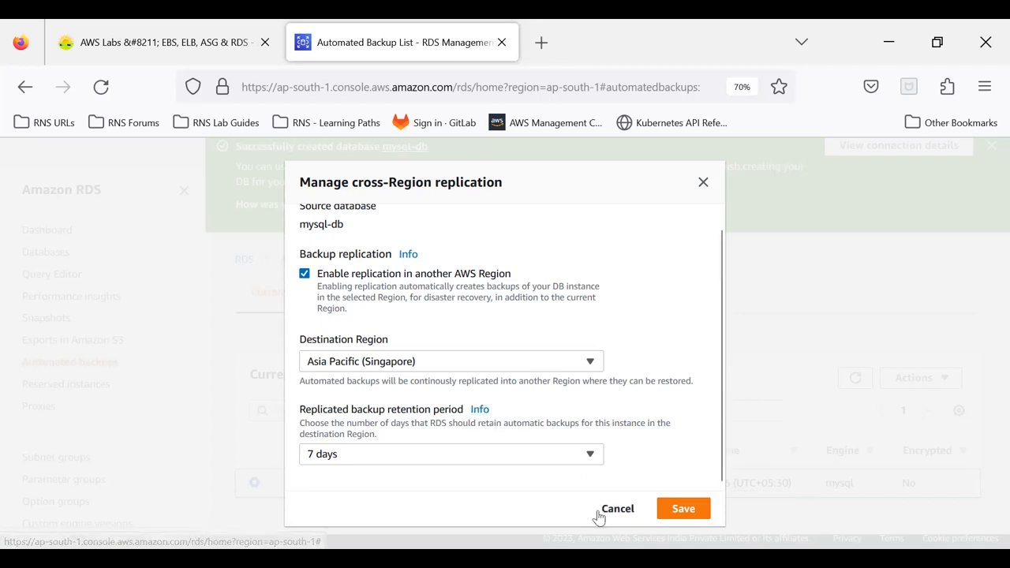
{"action": "left_click", "coordinate": [624, 511]}
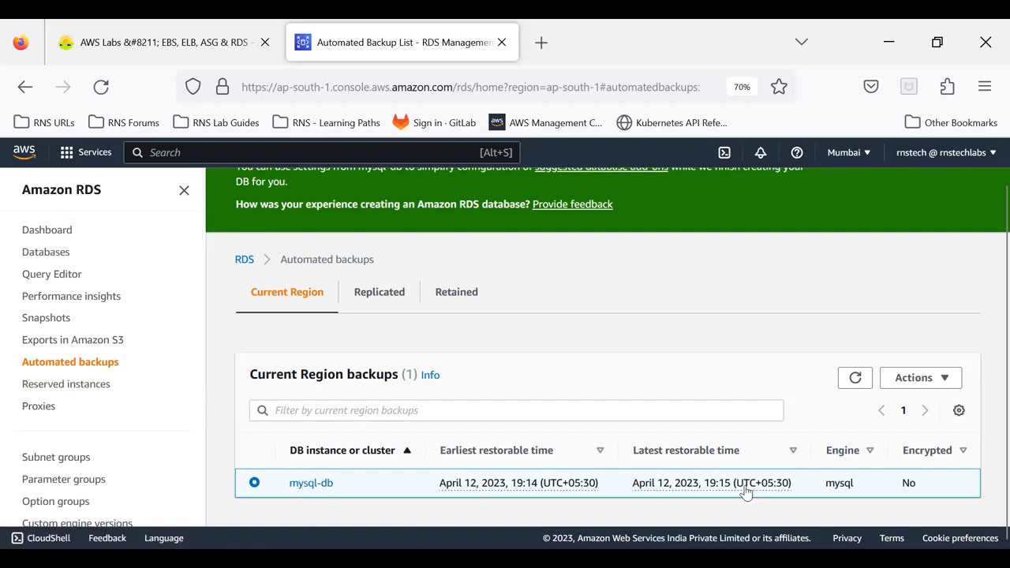
Step: Refresh the current Region backups and check the actions available for the mysql-db backup
{"action": "left_click", "coordinate": [850, 384]}
{"action": "left_click", "coordinate": [945, 377]}
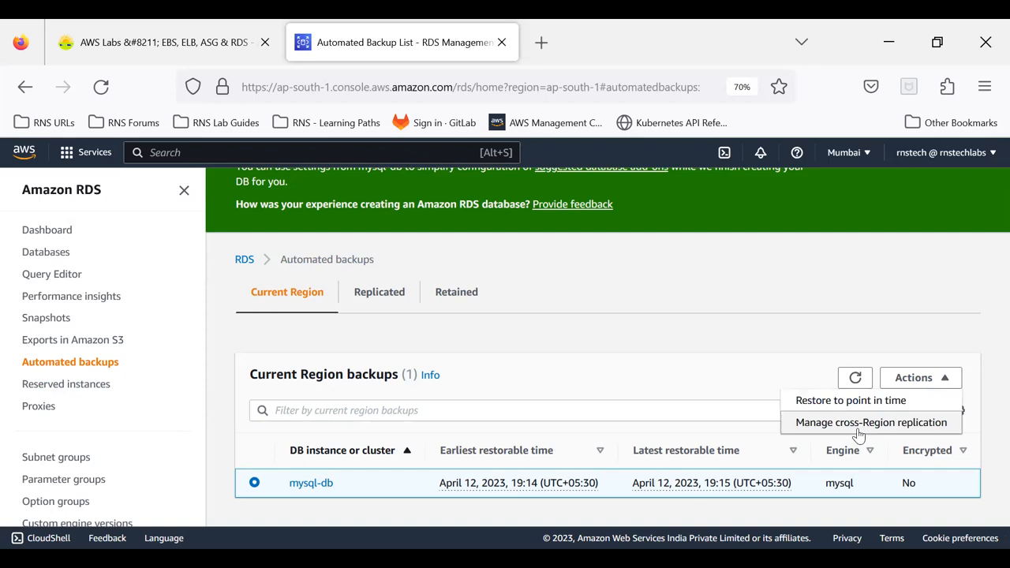
{"action": "left_click", "coordinate": [643, 347]}
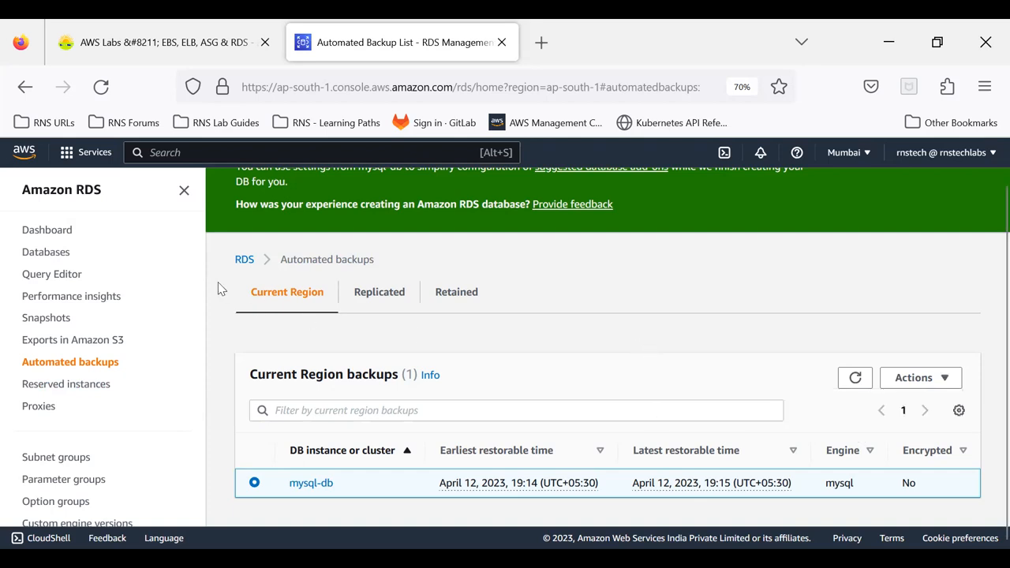
Step: Look at mysql-db in the database list, recheck its automated backup and restore action, and return to the database list
{"action": "left_click", "coordinate": [46, 255]}
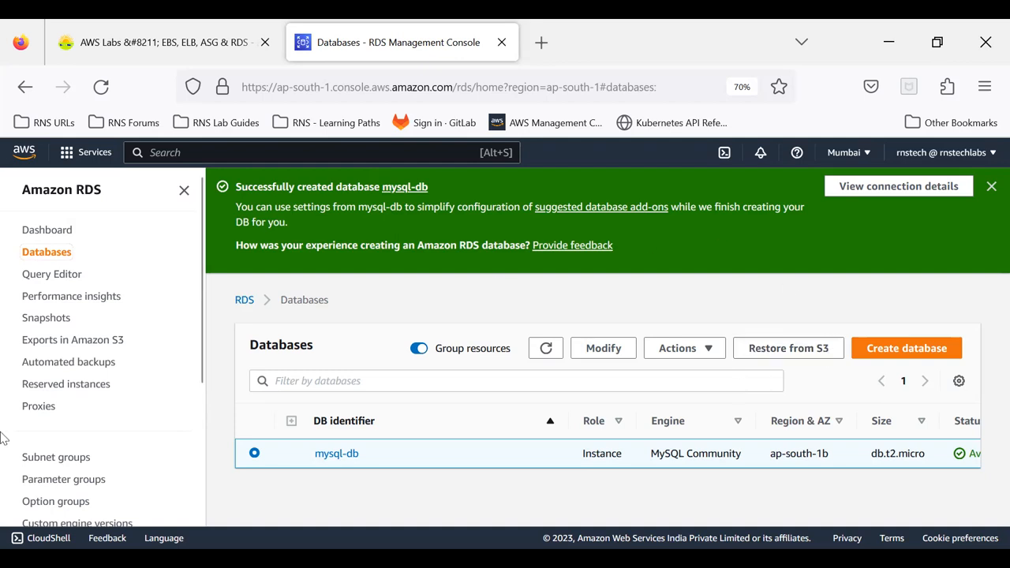
{"action": "left_click", "coordinate": [82, 367]}
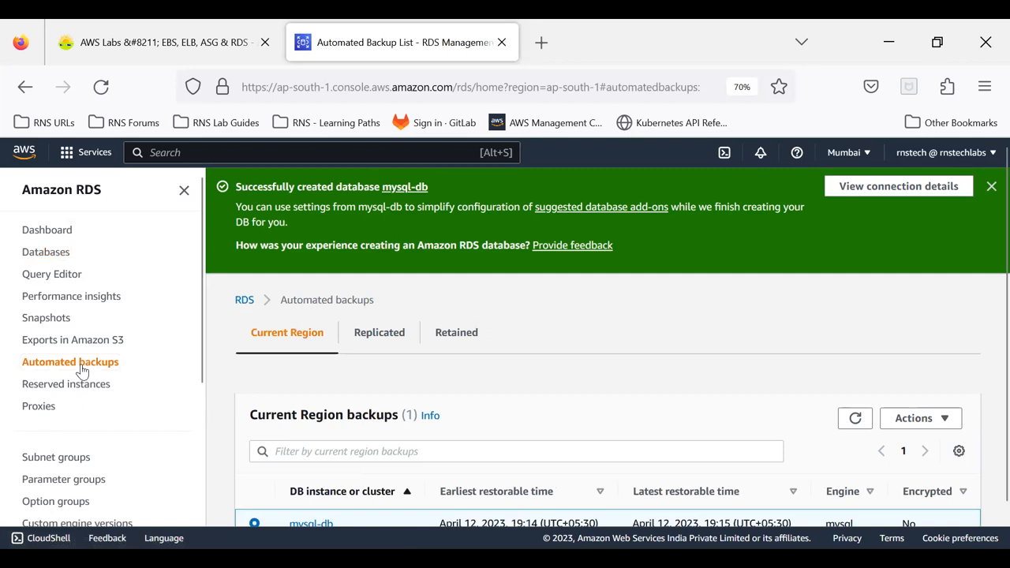
{"action": "scroll", "coordinate": [366, 371], "scroll_direction": "down", "scroll_amount": 1}
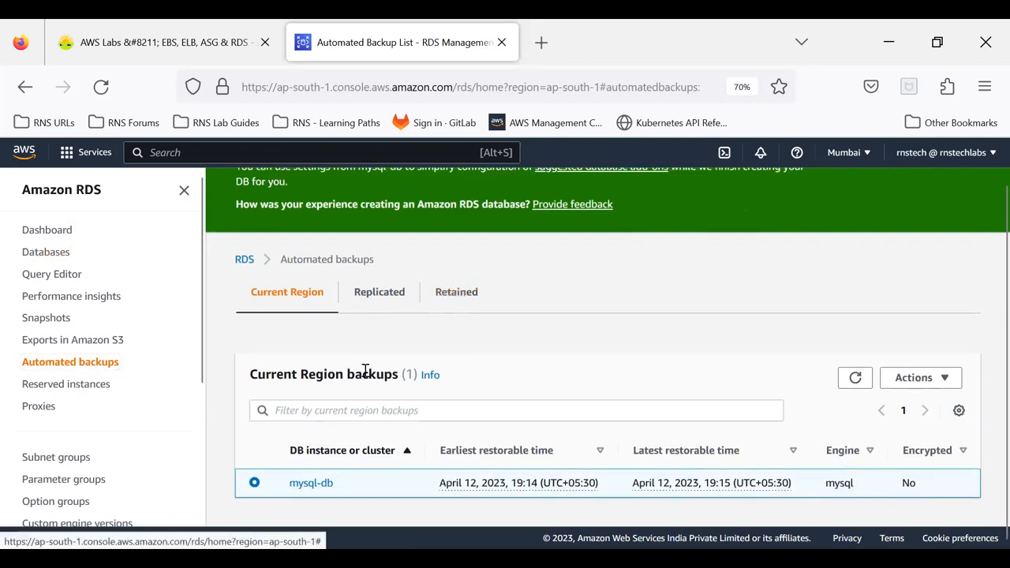
{"action": "left_click", "coordinate": [937, 387]}
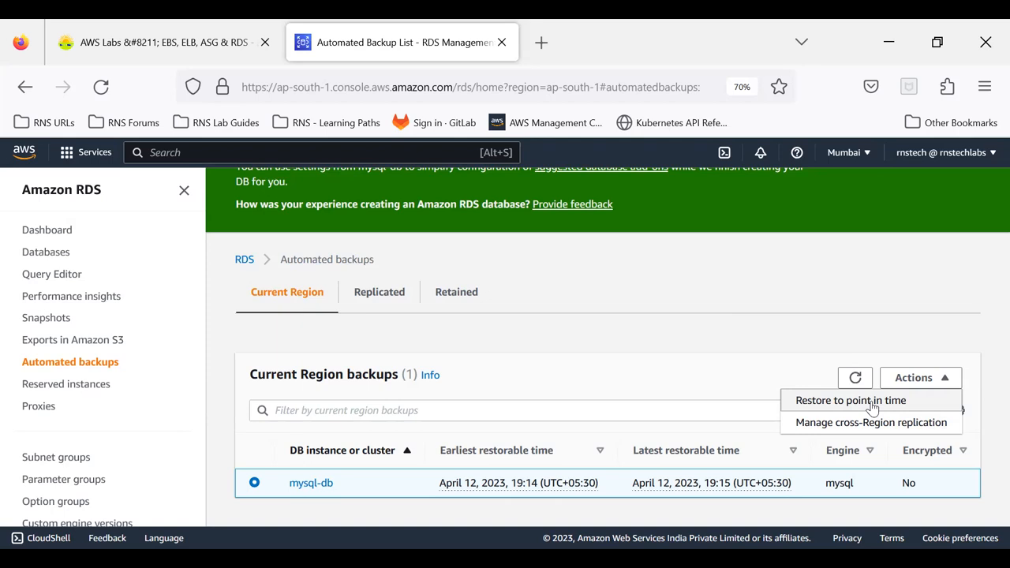
{"action": "left_click", "coordinate": [45, 252]}
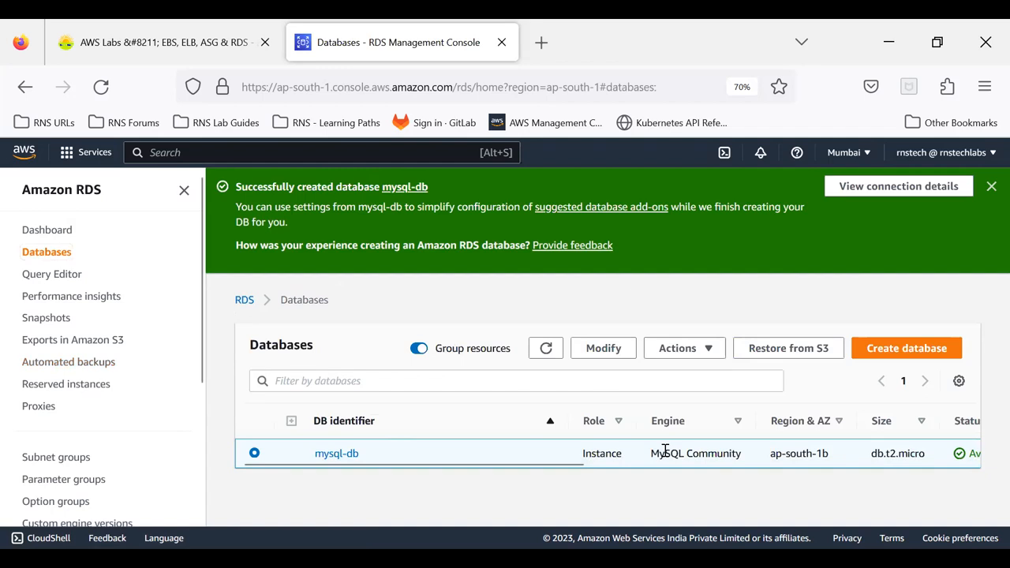
Step: Open the Restore to point in time form for mysql-db's automated backup
{"action": "left_click", "coordinate": [65, 363]}
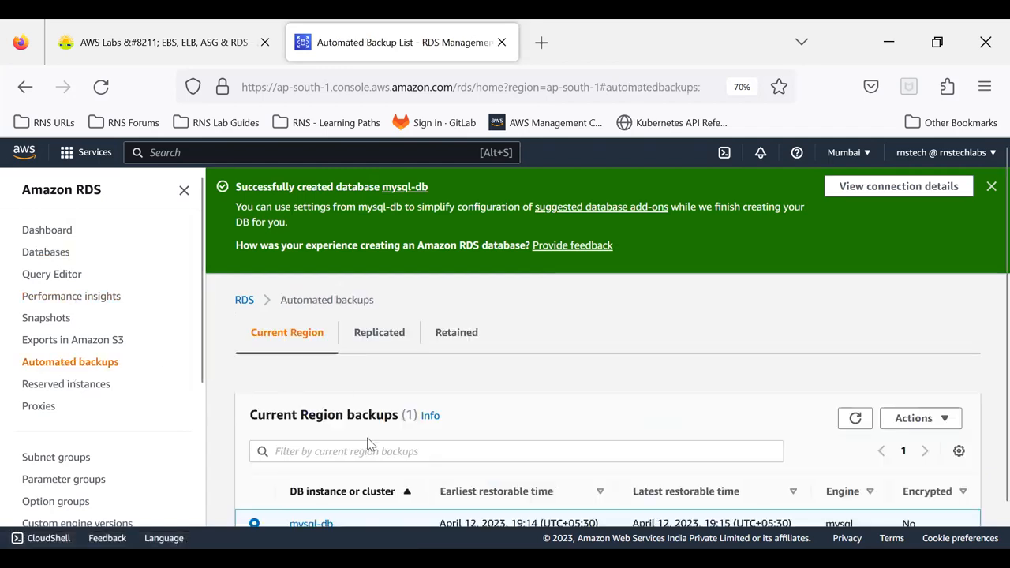
{"action": "scroll", "coordinate": [444, 393], "scroll_direction": "down", "scroll_amount": 1}
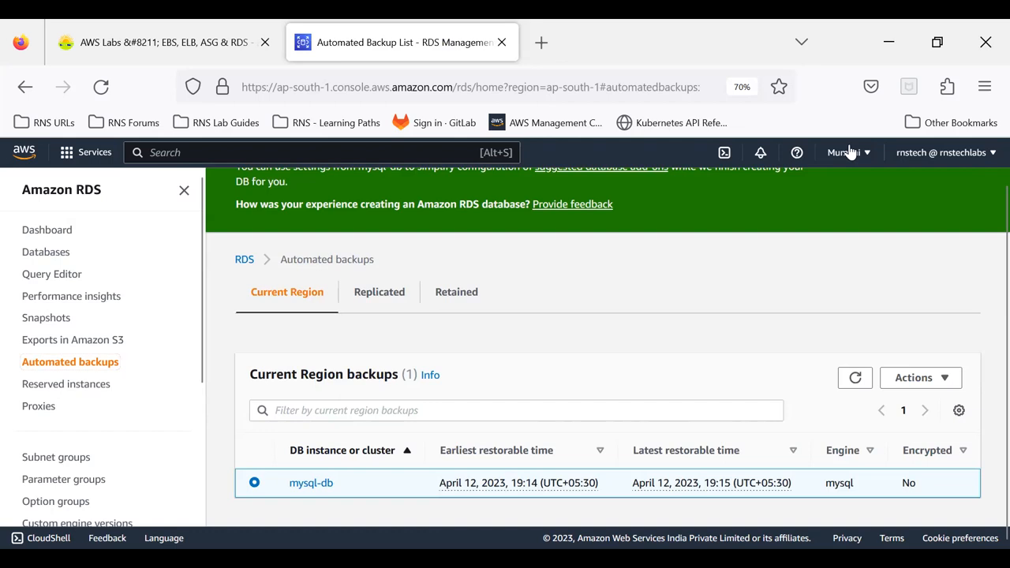
{"action": "left_click", "coordinate": [916, 379]}
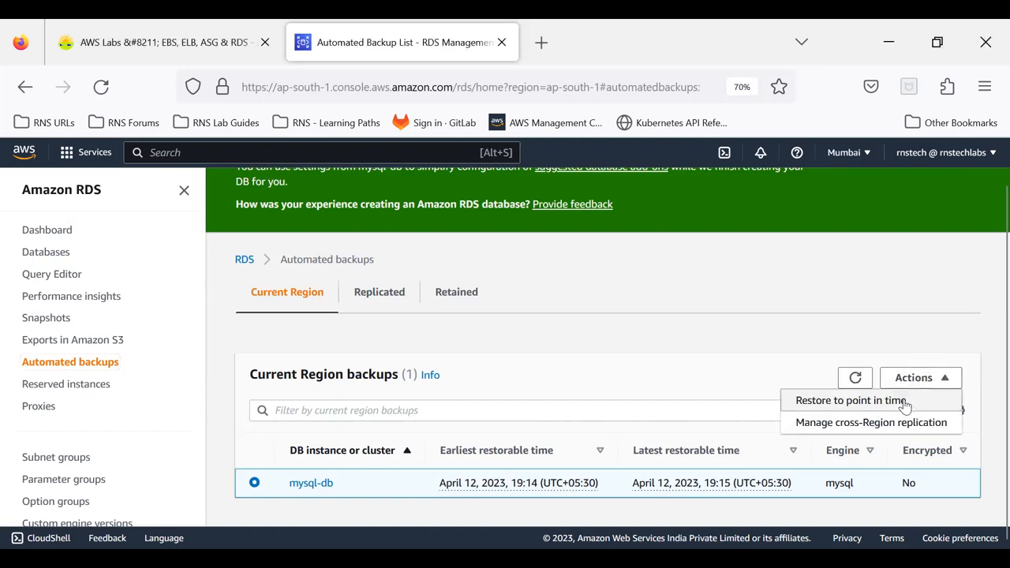
{"action": "left_click", "coordinate": [900, 399]}
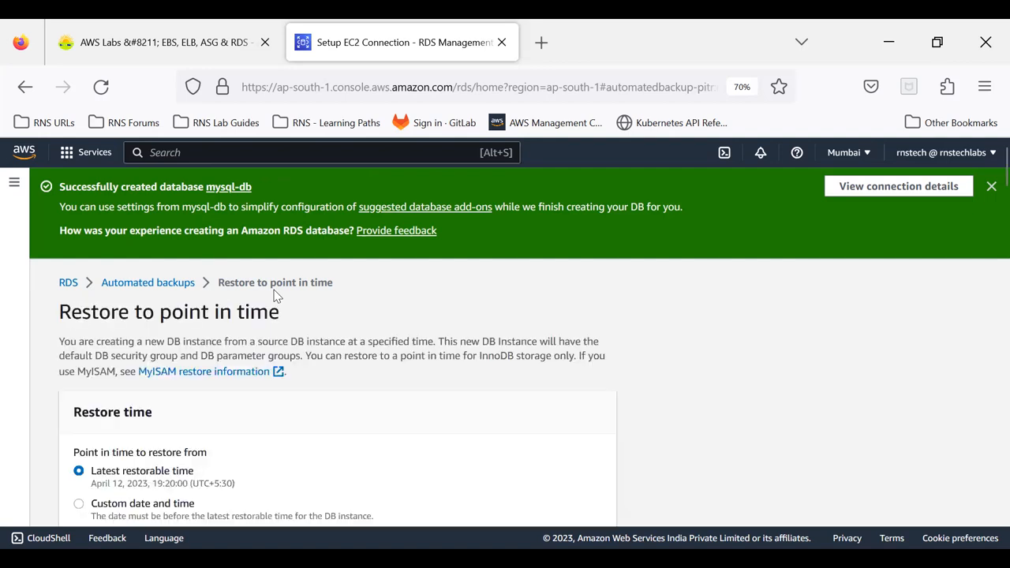
Step: Preview the Custom date and time restore option, and switch back to Latest restorable time
{"action": "scroll", "coordinate": [276, 295], "scroll_direction": "down", "scroll_amount": 2}
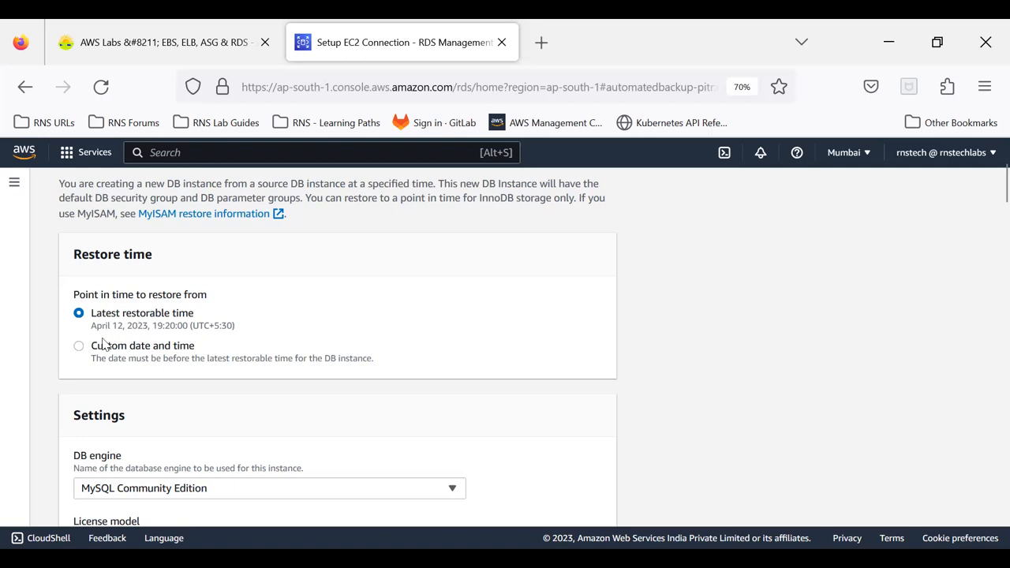
{"action": "left_click", "coordinate": [79, 347]}
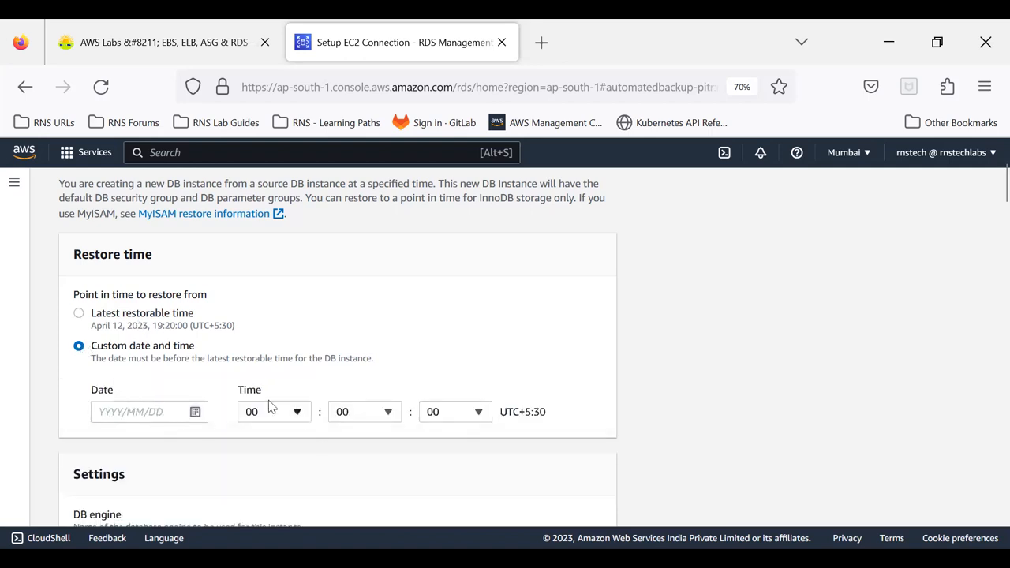
{"action": "left_click", "coordinate": [79, 314]}
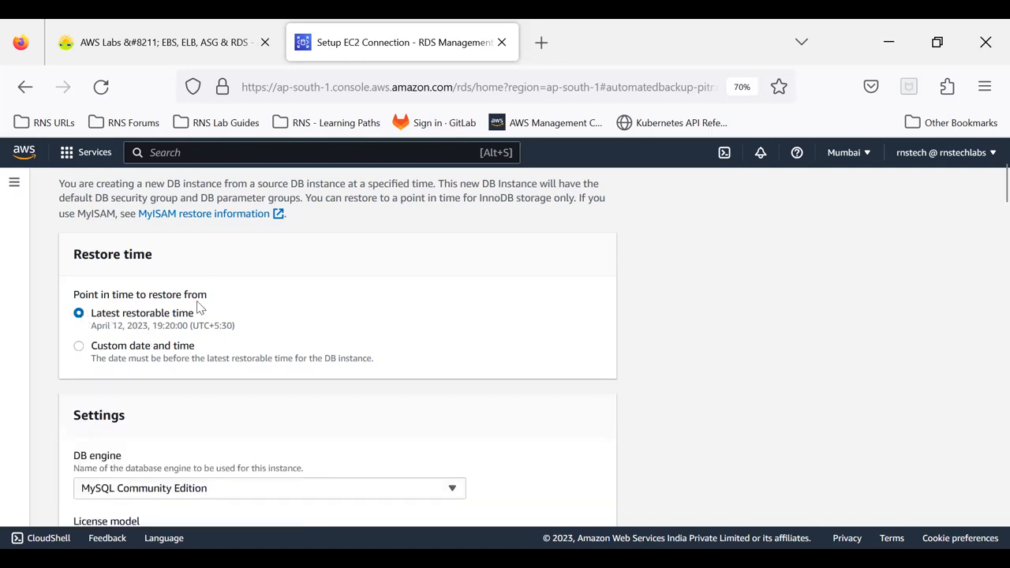
Step: Review the Restore to point in time form from the engine and instance settings through storage, log exports, maintenance and deletion protection
{"action": "scroll", "coordinate": [153, 311], "scroll_direction": "down", "scroll_amount": 2}
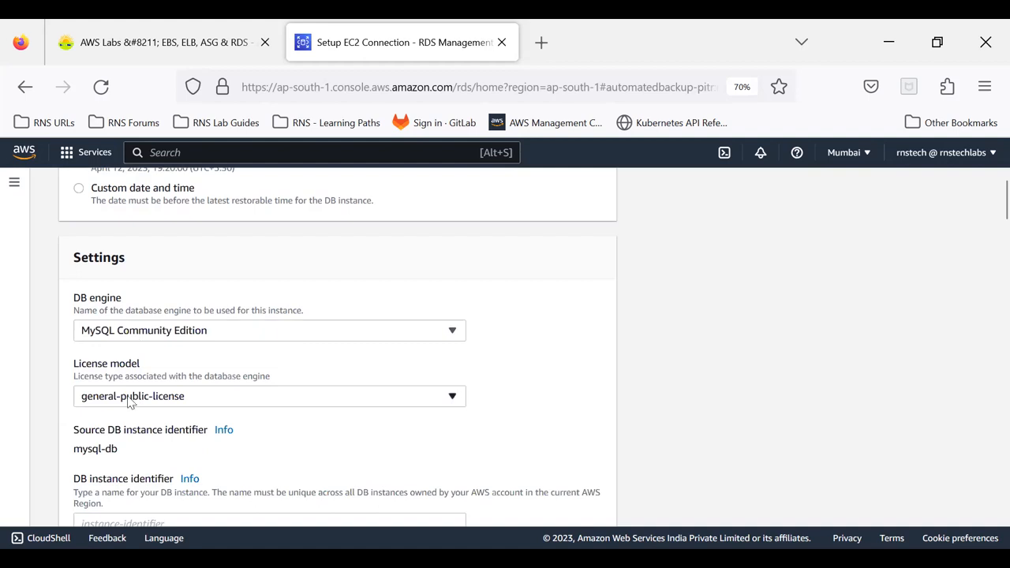
{"action": "scroll", "coordinate": [130, 402], "scroll_direction": "down", "scroll_amount": 2}
{"action": "left_click", "coordinate": [85, 367]}
{"action": "scroll", "coordinate": [158, 395], "scroll_direction": "down", "scroll_amount": 3}
{"action": "scroll", "coordinate": [115, 407], "scroll_direction": "down", "scroll_amount": 2}
{"action": "scroll", "coordinate": [112, 414], "scroll_direction": "up", "scroll_amount": 2}
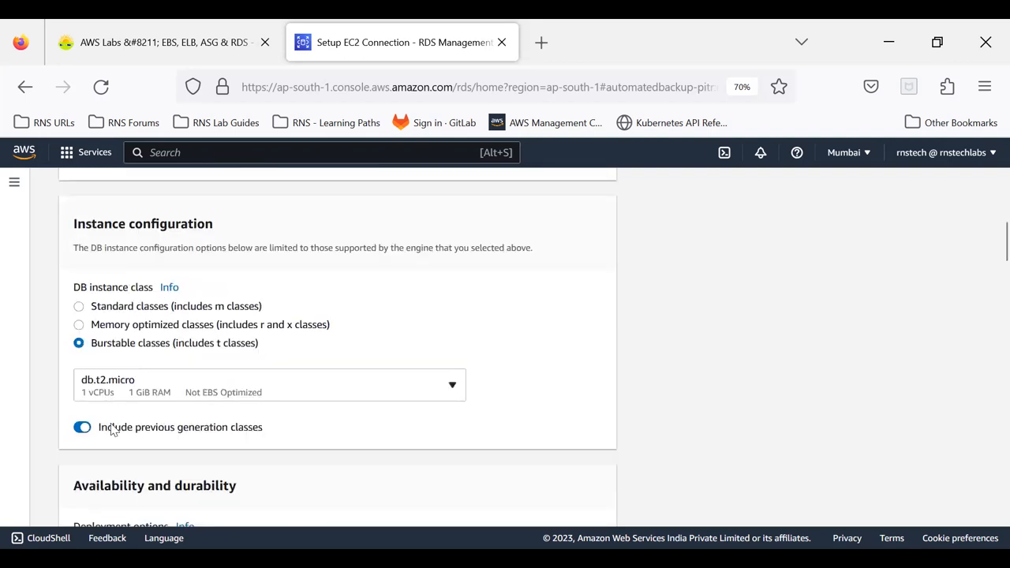
{"action": "scroll", "coordinate": [155, 366], "scroll_direction": "down", "scroll_amount": 3}
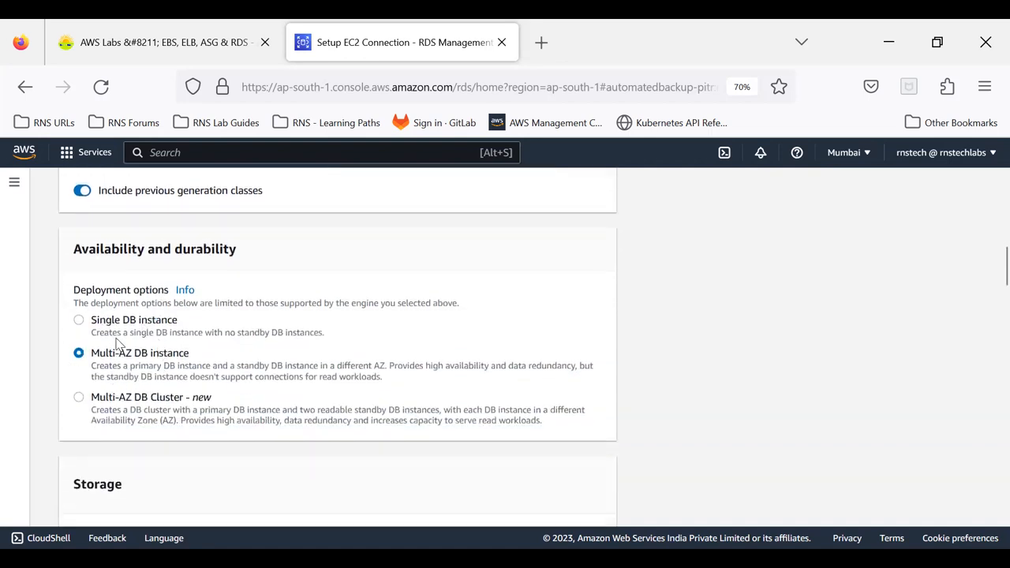
{"action": "scroll", "coordinate": [112, 334], "scroll_direction": "down", "scroll_amount": 3}
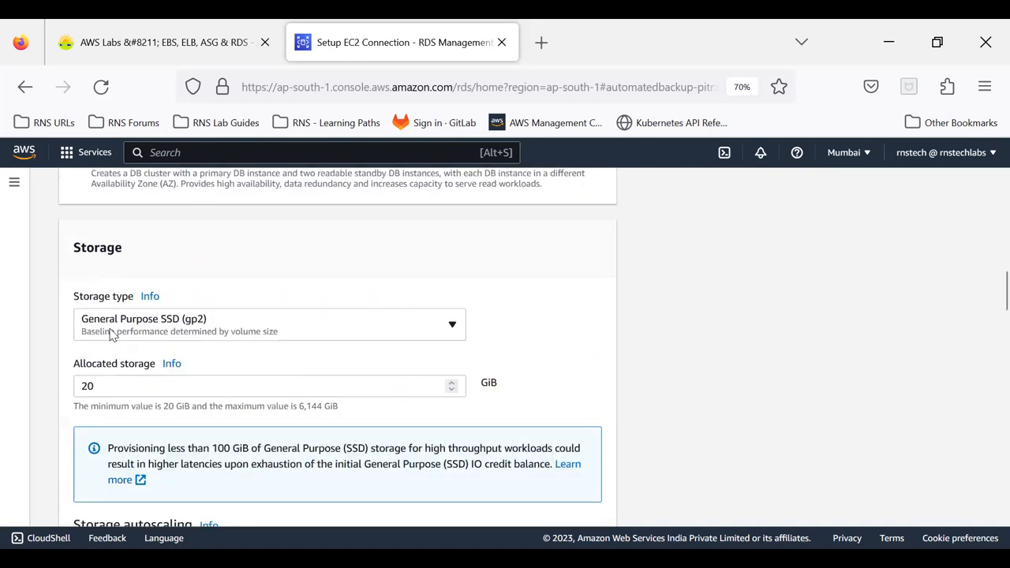
{"action": "scroll", "coordinate": [112, 335], "scroll_direction": "down", "scroll_amount": 10}
{"action": "scroll", "coordinate": [109, 359], "scroll_direction": "down", "scroll_amount": 15}
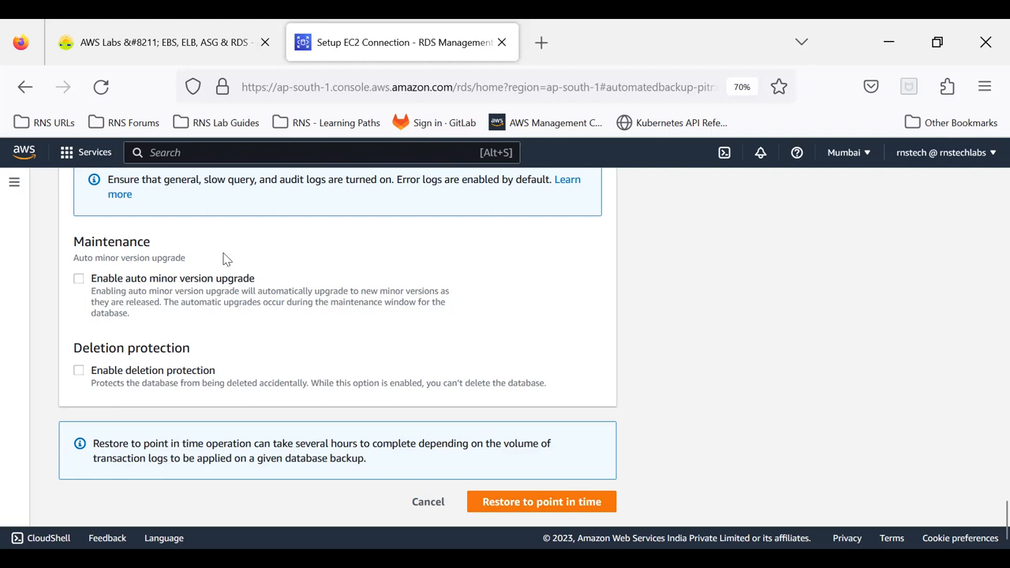
{"action": "scroll", "coordinate": [224, 259], "scroll_direction": "up", "scroll_amount": 3}
{"action": "scroll", "coordinate": [986, 473], "scroll_direction": "up", "scroll_amount": 1}
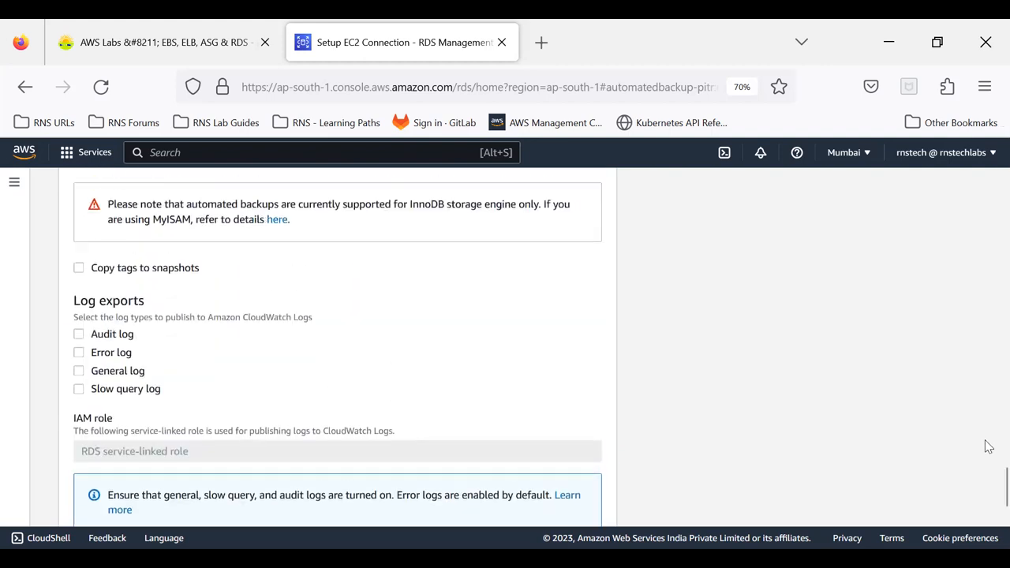
{"action": "left_click_drag", "start_coordinate": [986, 478], "coordinate": [988, 153]}
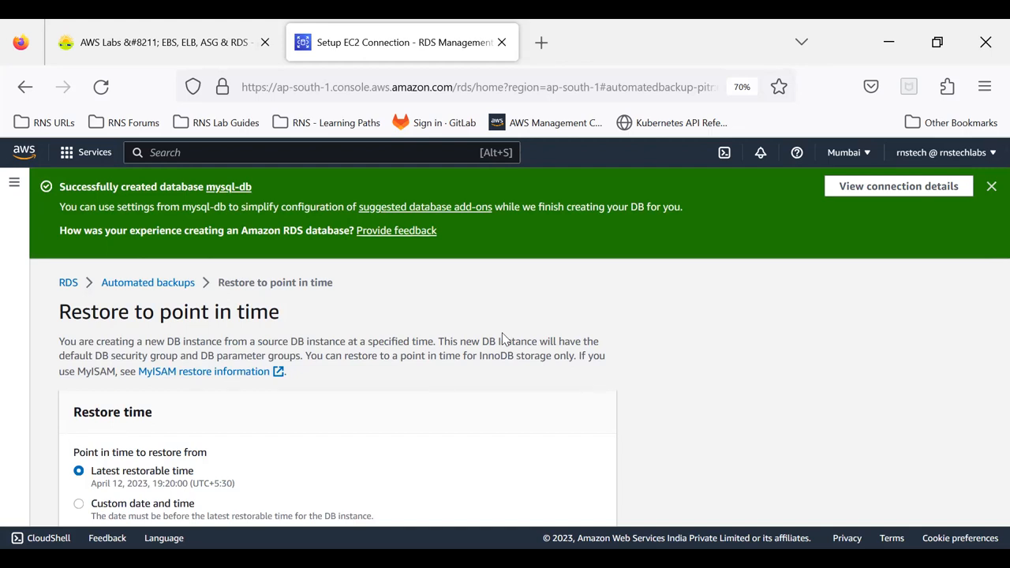
Step: Dismiss the database creation notification and return to the Automated backups list
{"action": "left_click", "coordinate": [990, 188]}
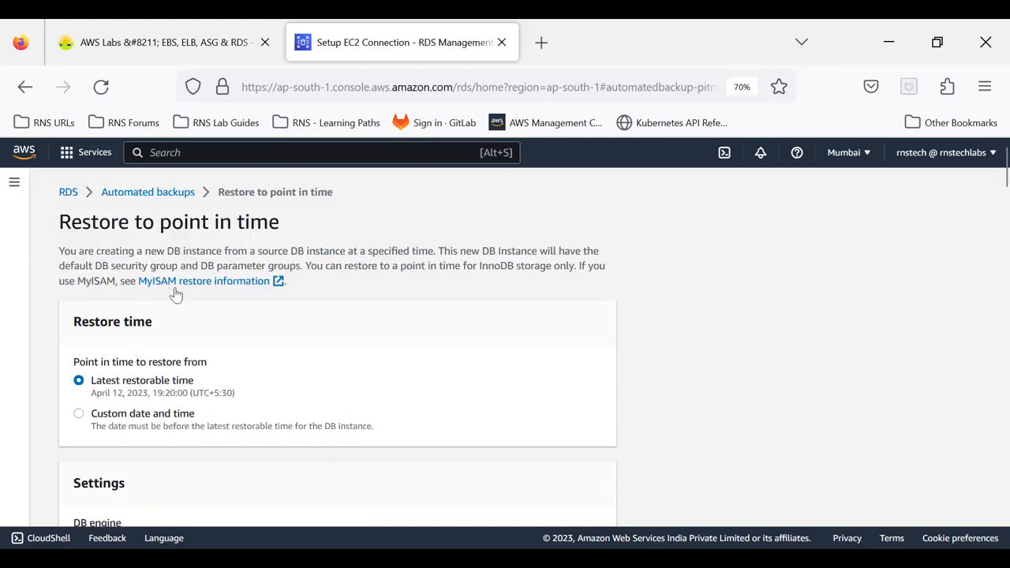
{"action": "left_click", "coordinate": [14, 183]}
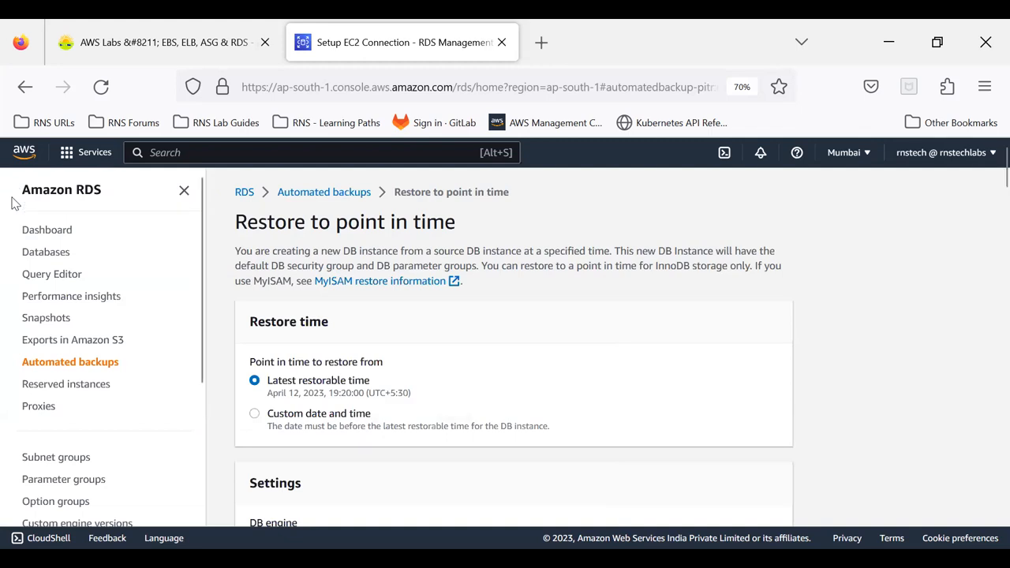
{"action": "left_click", "coordinate": [72, 364]}
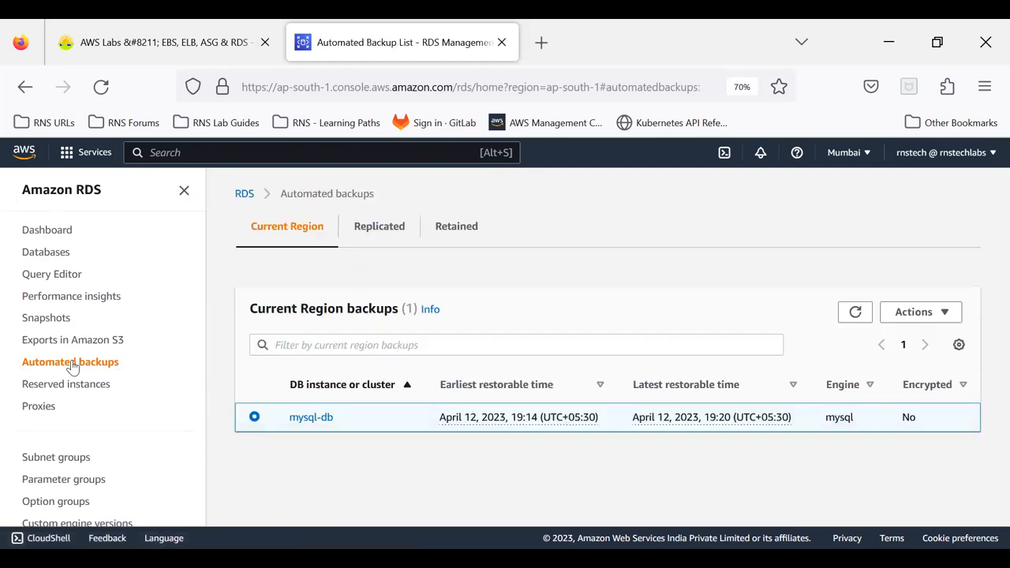
Step: Check the actions offered for the mysql-db backup and close them without choosing one
{"action": "left_click", "coordinate": [916, 314]}
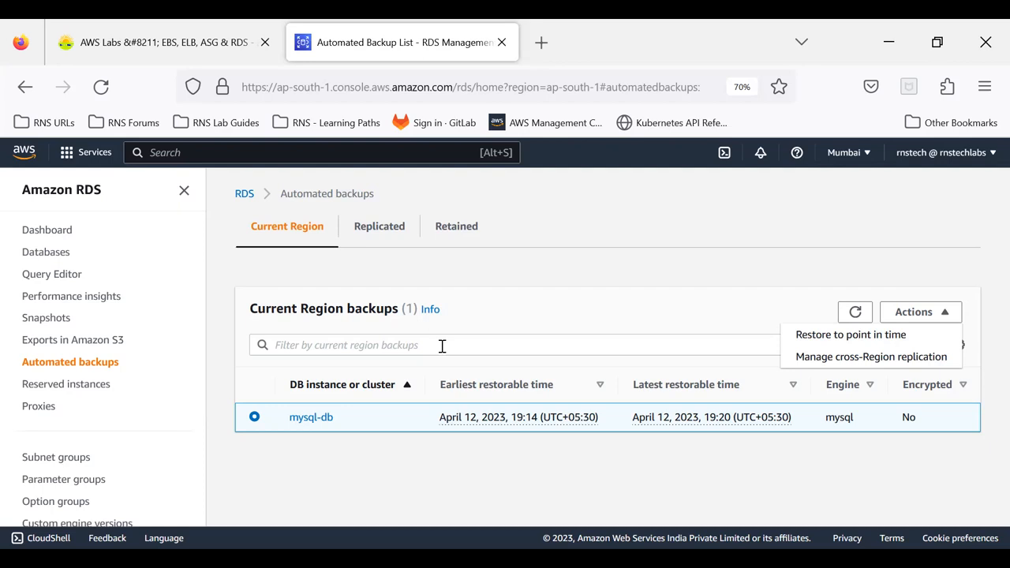
{"action": "left_click", "coordinate": [479, 458]}
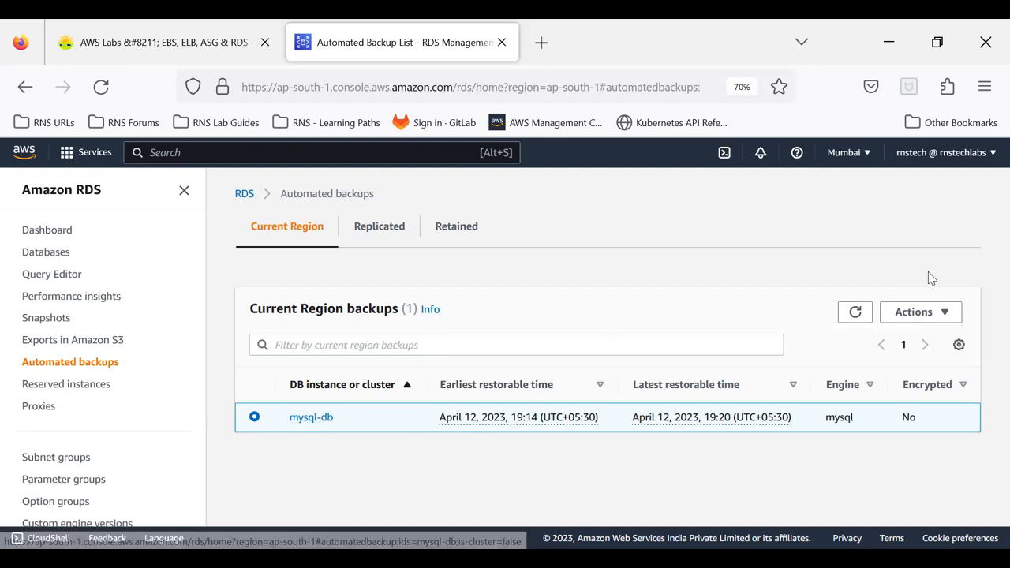
{"action": "left_click", "coordinate": [932, 319]}
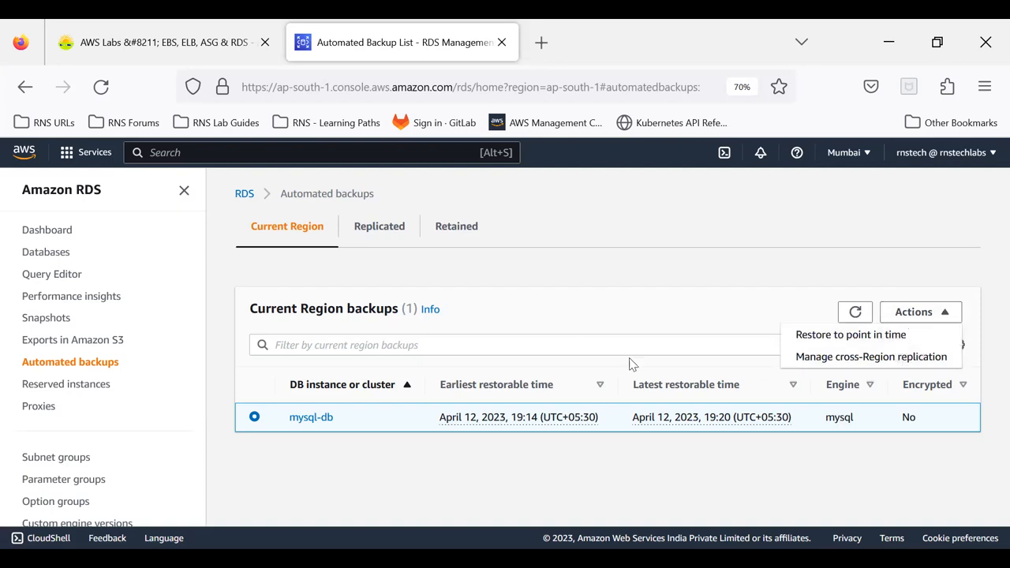
{"action": "left_click", "coordinate": [633, 278]}
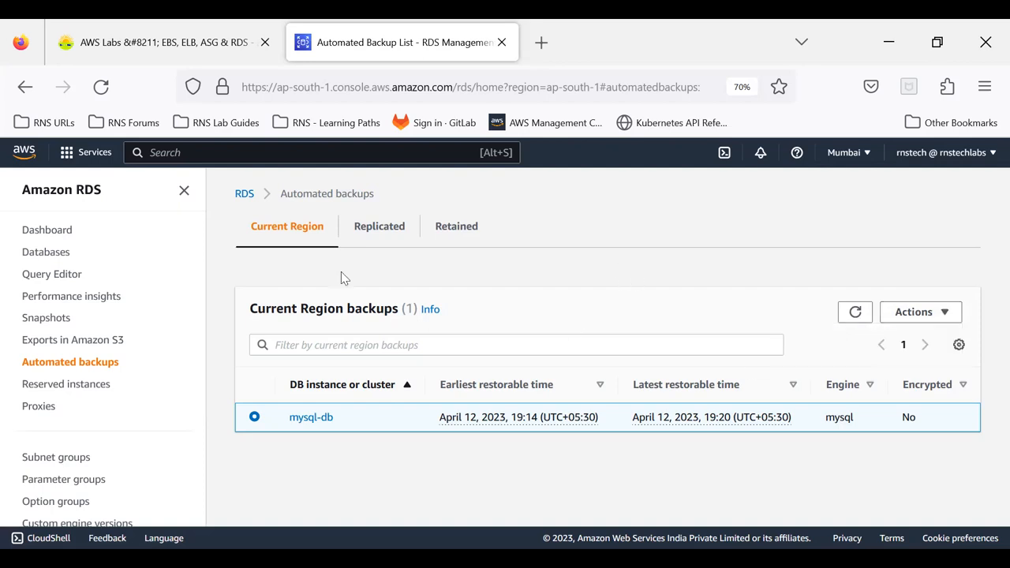
Step: Open the Snapshots page and look at the manual and system snapshots
{"action": "left_click", "coordinate": [54, 321]}
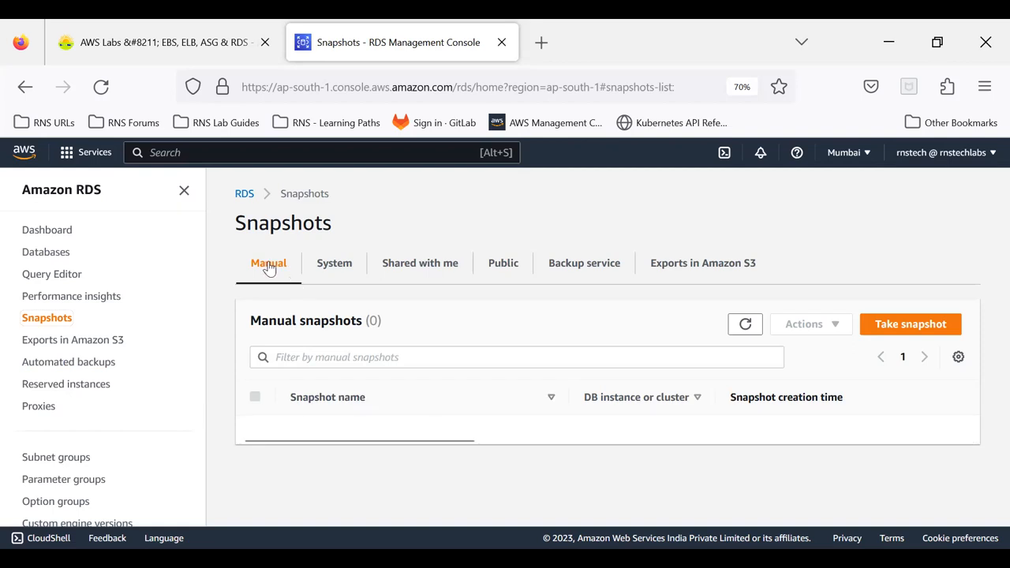
{"action": "left_click", "coordinate": [338, 268]}
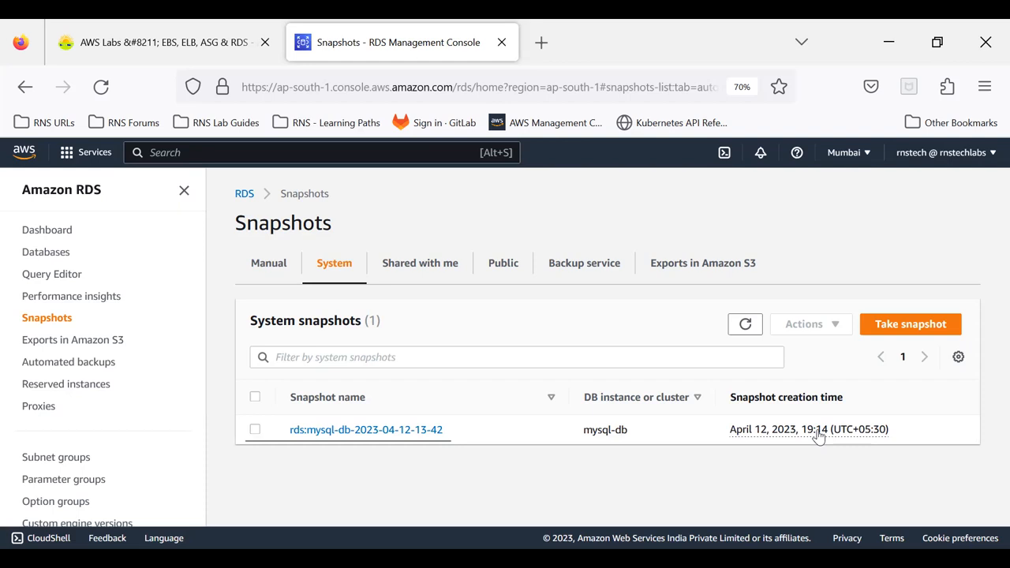
{"action": "left_click_drag", "start_coordinate": [418, 442], "coordinate": [364, 447]}
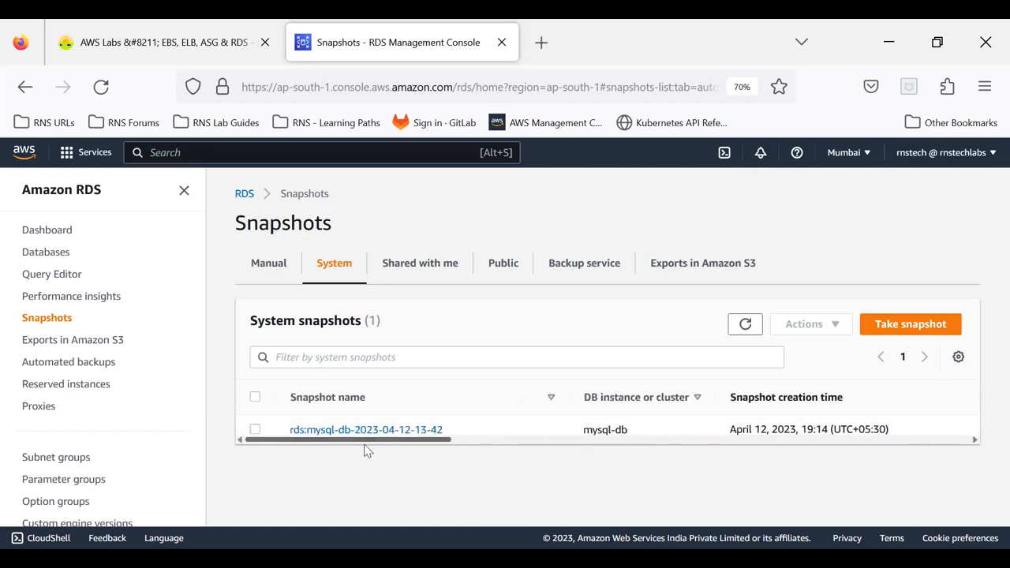
{"action": "left_click", "coordinate": [255, 429]}
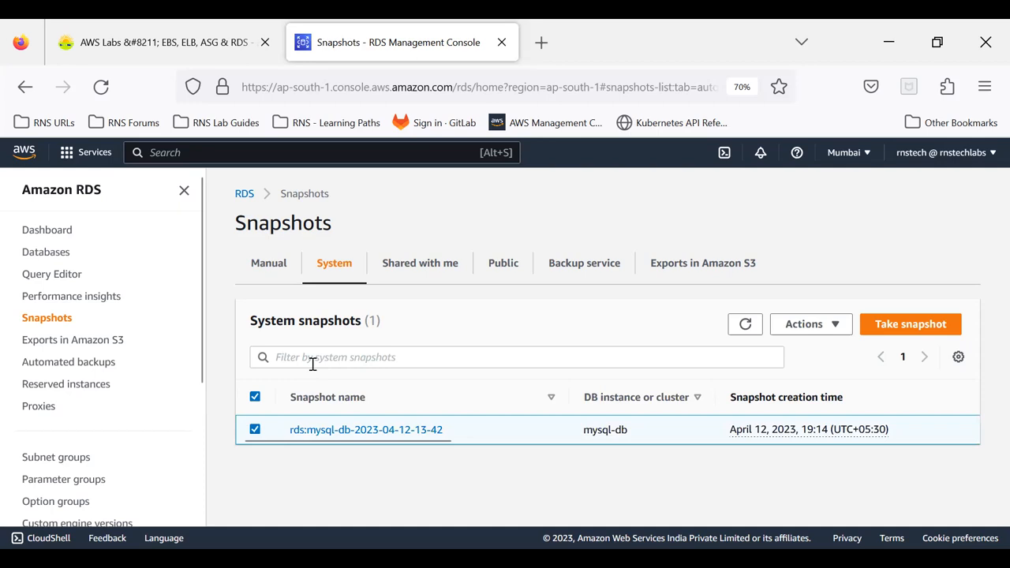
{"action": "left_click", "coordinate": [816, 334]}
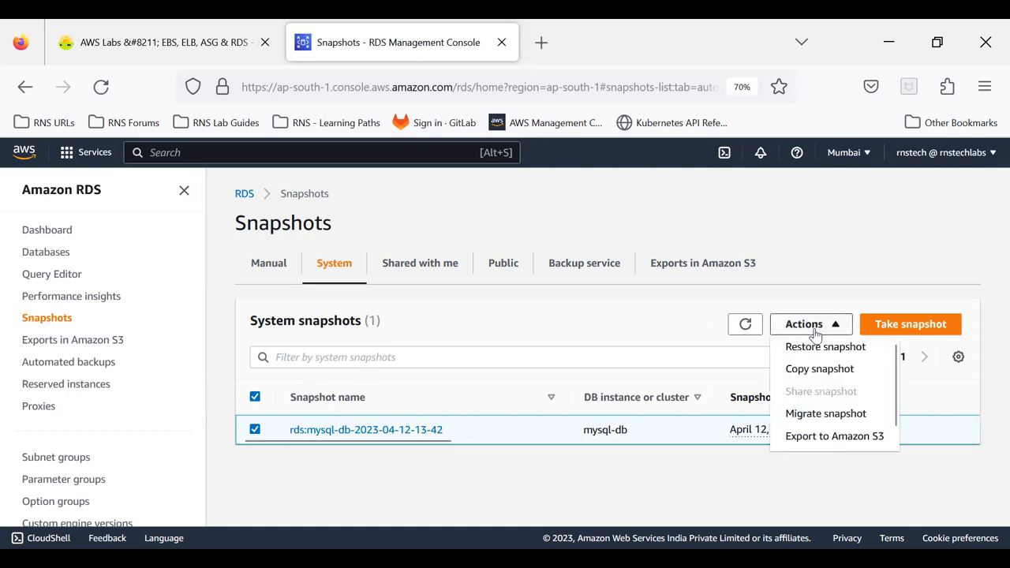
{"action": "left_click", "coordinate": [811, 369]}
{"action": "scroll", "coordinate": [484, 340], "scroll_direction": "down", "scroll_amount": 2}
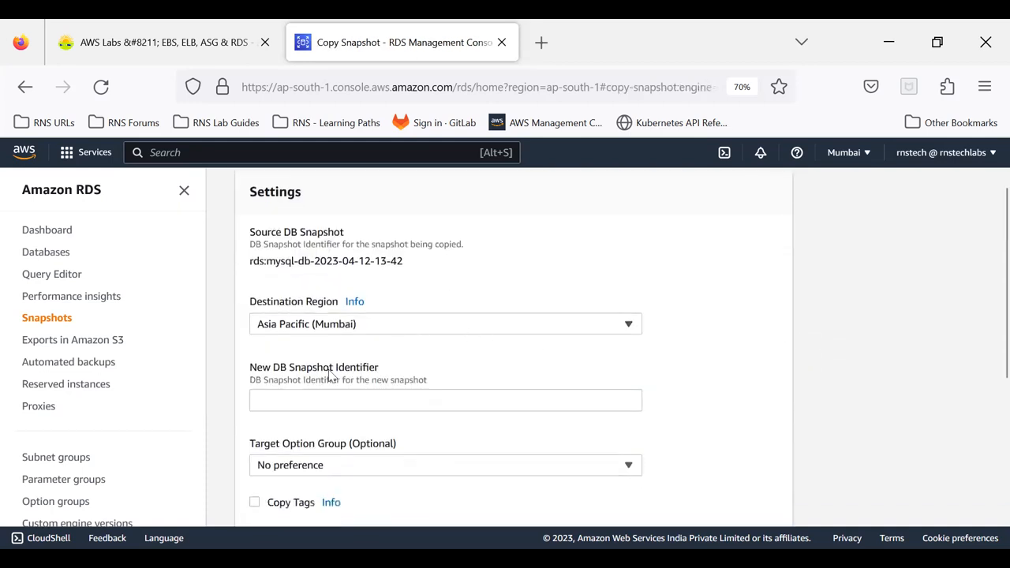
Step: Check the Destination Region choices, keep Asia Pacific (Mumbai), and look over the new identifier and encryption settings
{"action": "left_click", "coordinate": [278, 329]}
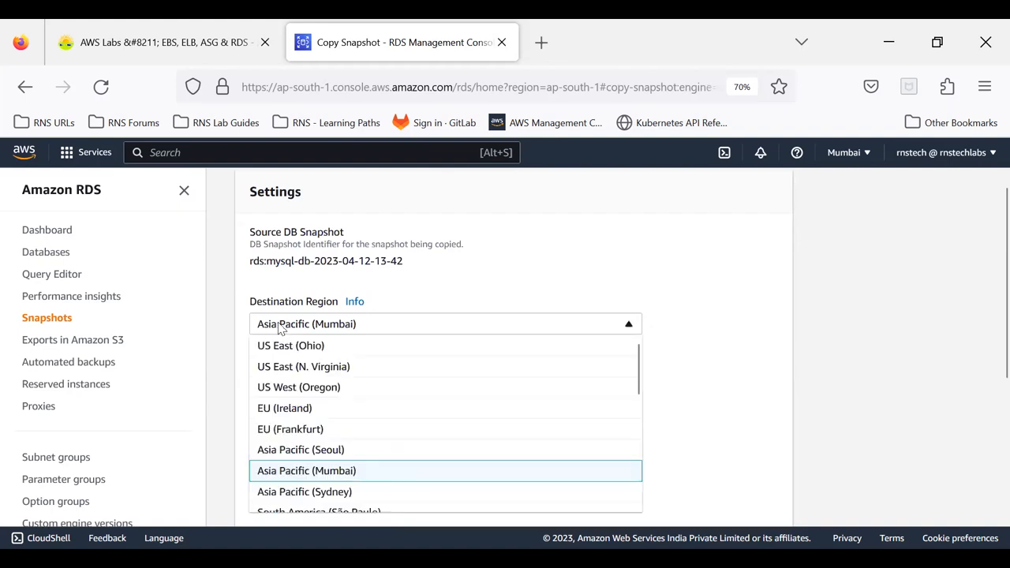
{"action": "left_click", "coordinate": [324, 473]}
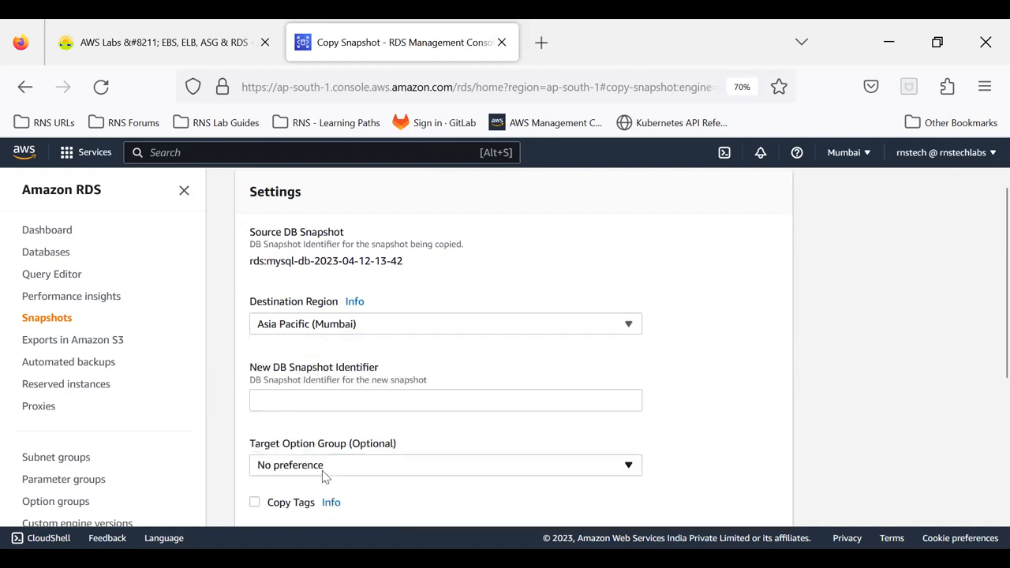
{"action": "left_click", "coordinate": [381, 406]}
{"action": "scroll", "coordinate": [380, 406], "scroll_direction": "down", "scroll_amount": 5}
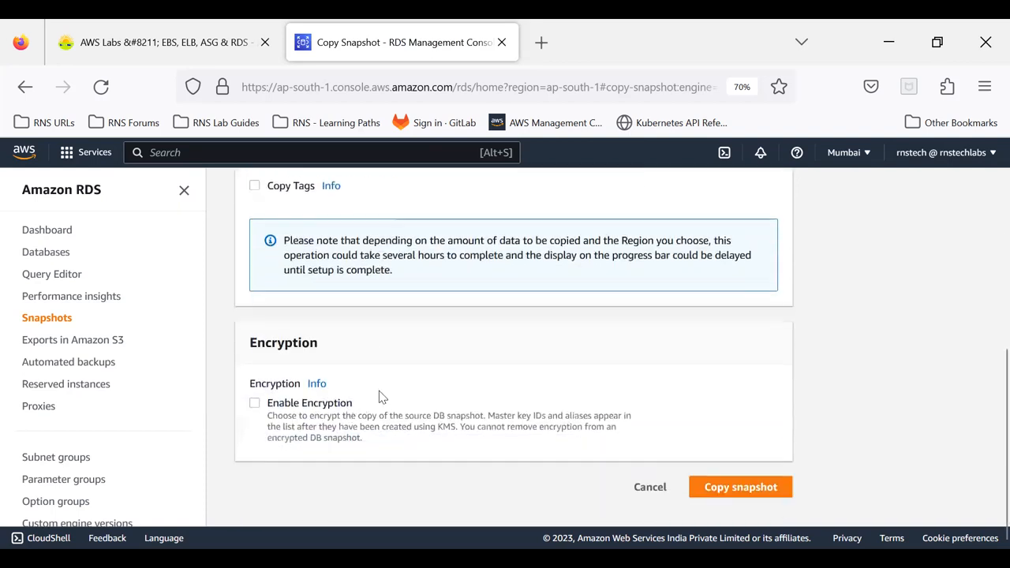
{"action": "scroll", "coordinate": [379, 392], "scroll_direction": "up", "scroll_amount": 5}
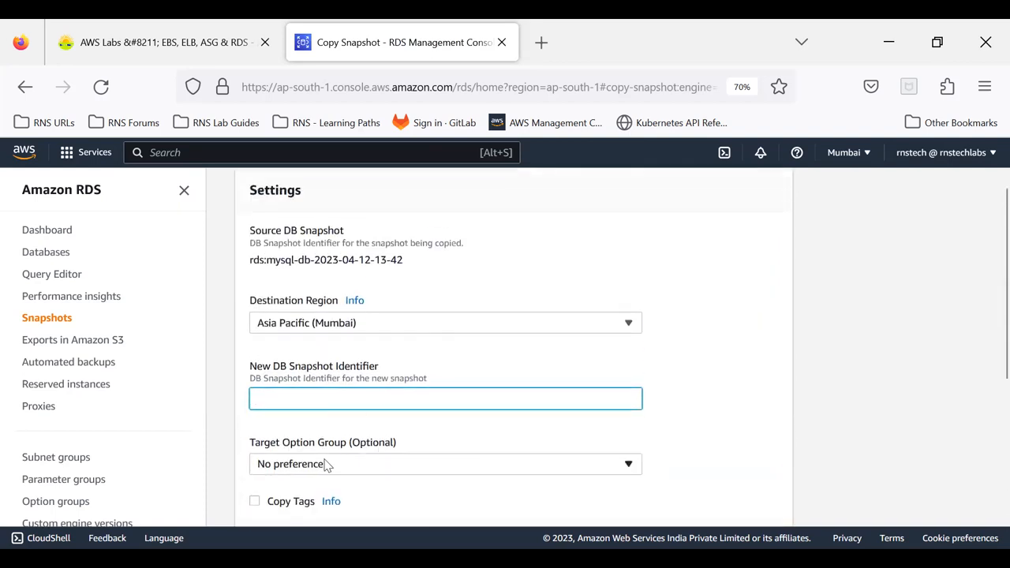
Step: View the Target Option Group choices, keep No preference, and review the source snapshot and New DB Snapshot Identifier fields
{"action": "left_click", "coordinate": [336, 464]}
{"action": "left_click", "coordinate": [357, 483]}
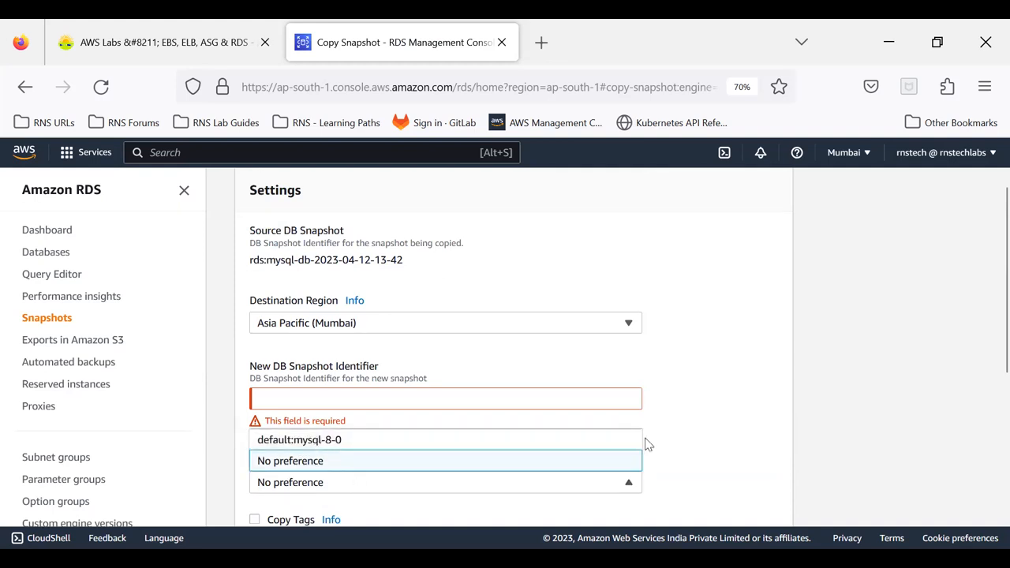
{"action": "left_click", "coordinate": [706, 432]}
{"action": "scroll", "coordinate": [706, 433], "scroll_direction": "down", "scroll_amount": 2}
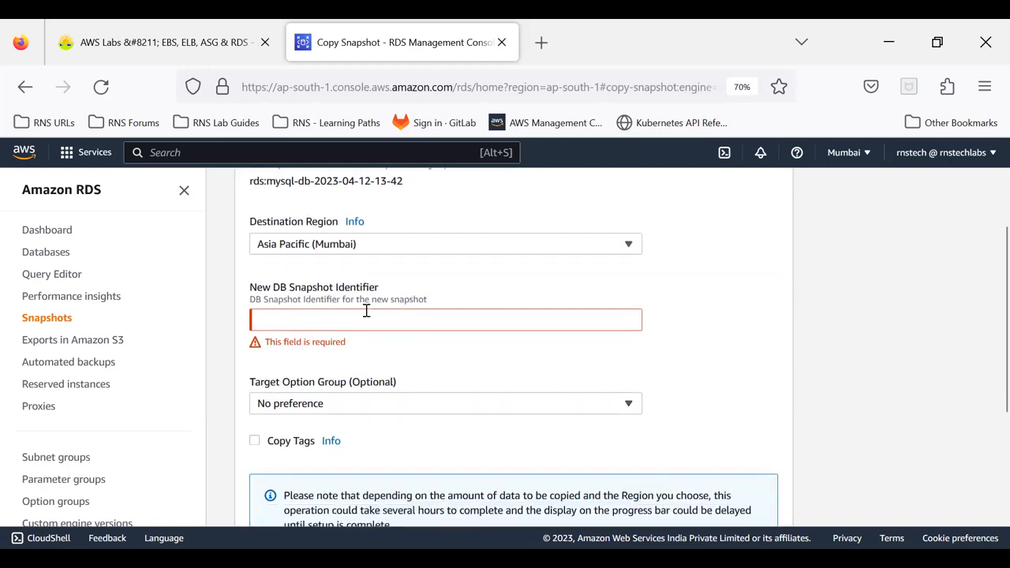
{"action": "left_click", "coordinate": [326, 314]}
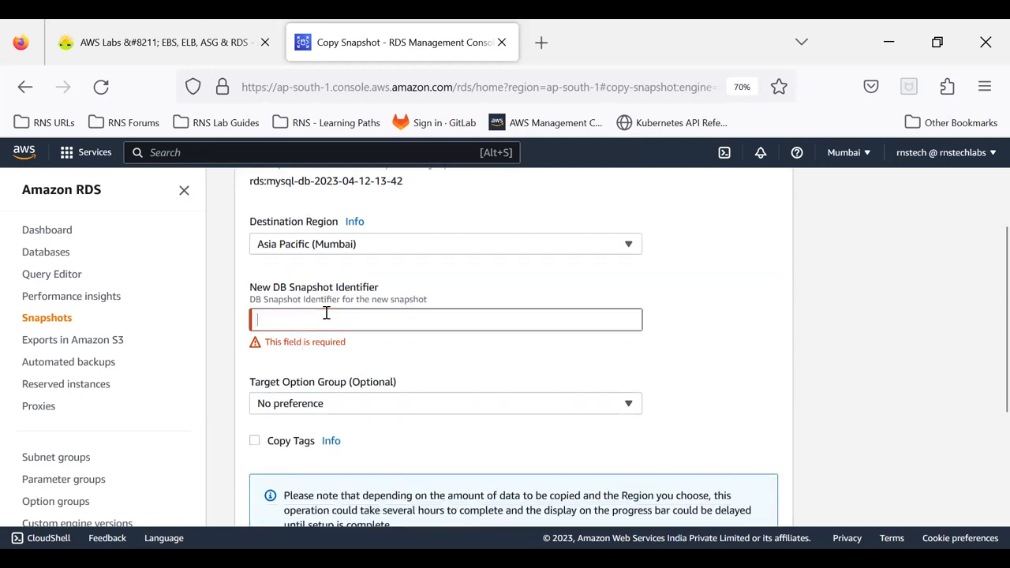
{"action": "scroll", "coordinate": [326, 314], "scroll_direction": "up", "scroll_amount": 4}
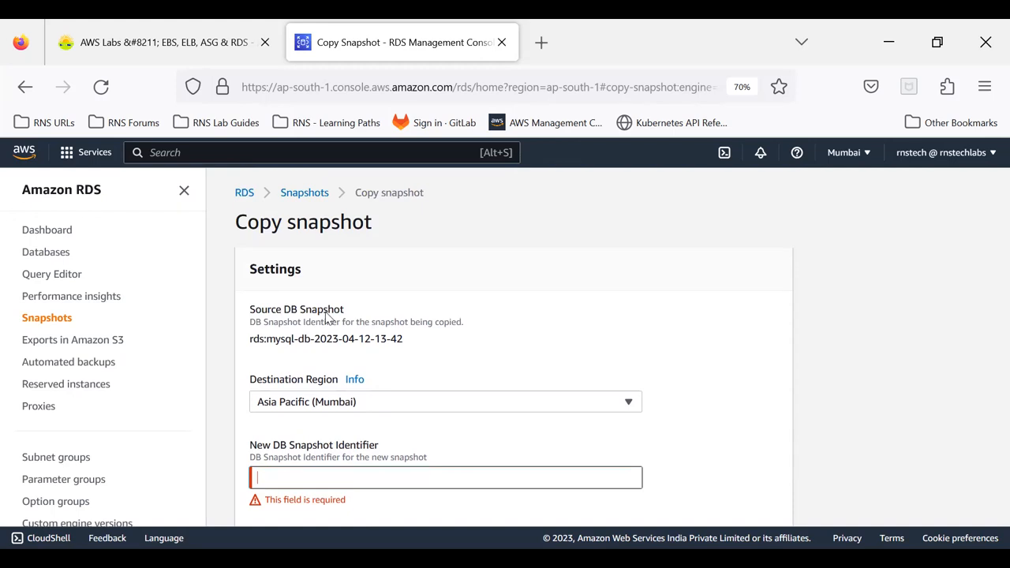
{"action": "scroll", "coordinate": [341, 322], "scroll_direction": "down", "scroll_amount": 4}
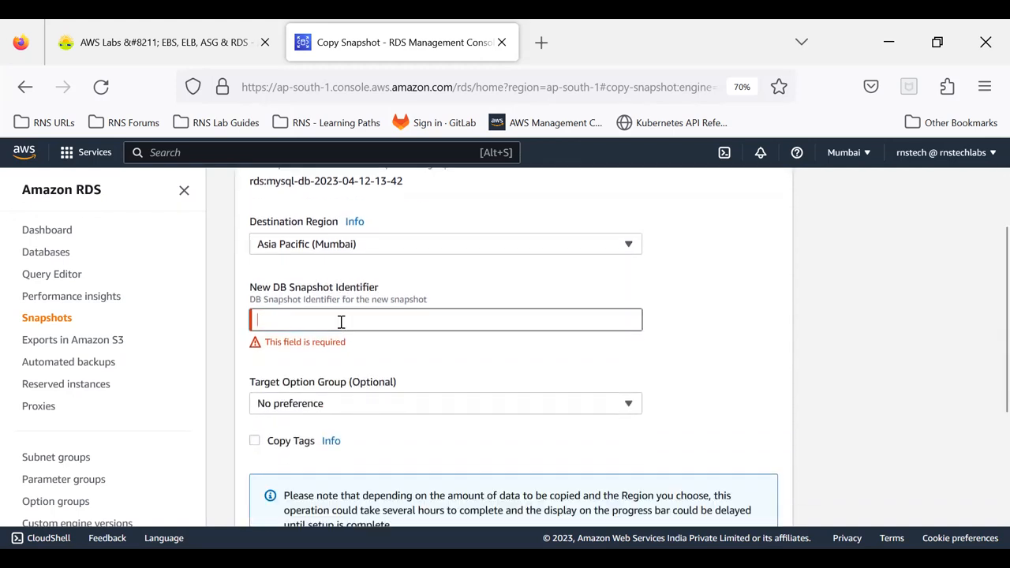
{"action": "scroll", "coordinate": [341, 322], "scroll_direction": "up", "scroll_amount": 4}
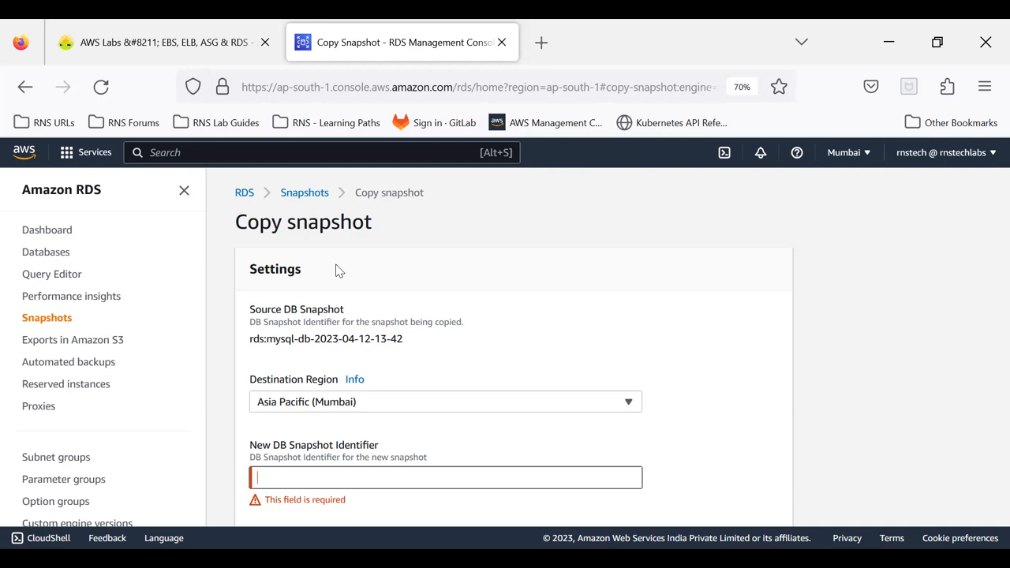
{"action": "left_click", "coordinate": [49, 319]}
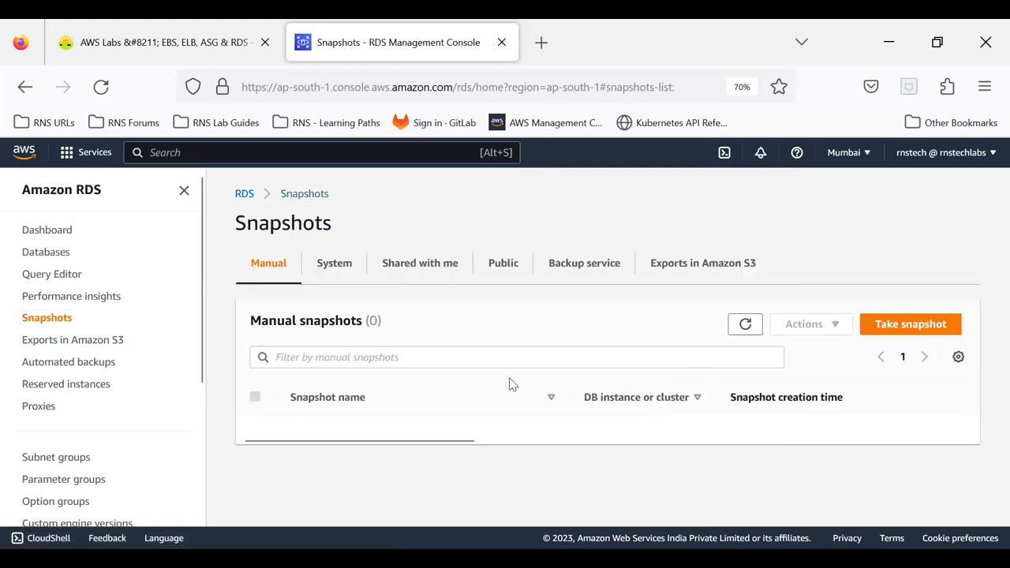
{"action": "left_click", "coordinate": [333, 264]}
{"action": "left_click", "coordinate": [255, 430]}
{"action": "left_click", "coordinate": [821, 326]}
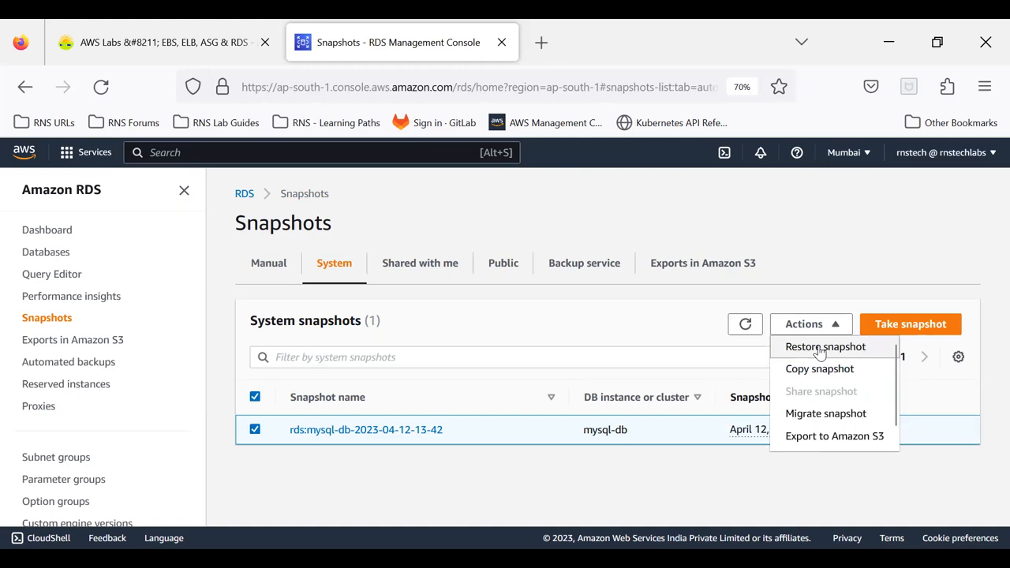
{"action": "left_click", "coordinate": [821, 351]}
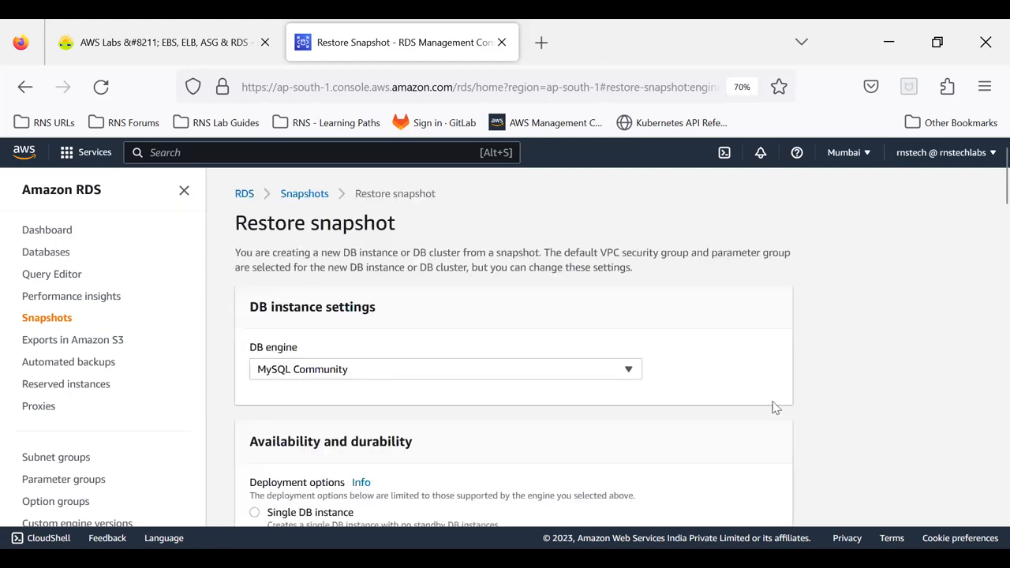
Step: Review the restore form's settings, from deployment options and DB instance identifier to connectivity, storage, authentication and encryption
{"action": "scroll", "coordinate": [300, 327], "scroll_direction": "down", "scroll_amount": 10}
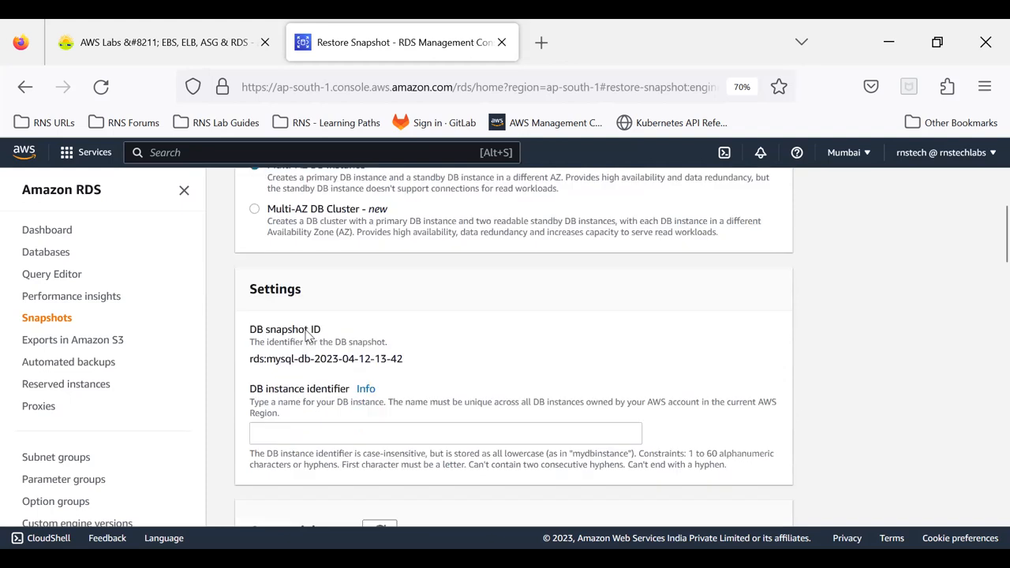
{"action": "scroll", "coordinate": [307, 336], "scroll_direction": "down", "scroll_amount": 10}
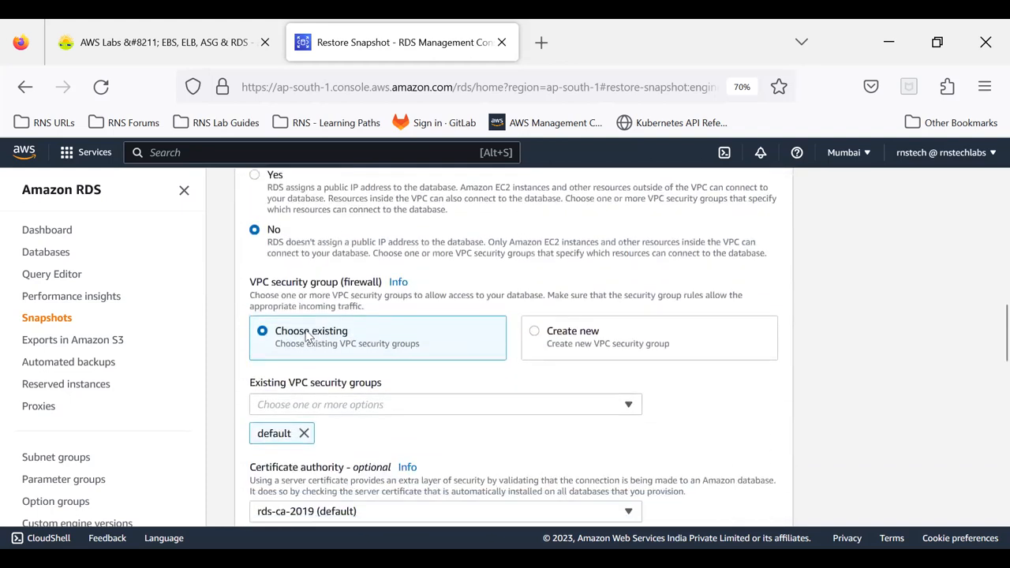
{"action": "scroll", "coordinate": [306, 332], "scroll_direction": "down", "scroll_amount": 10}
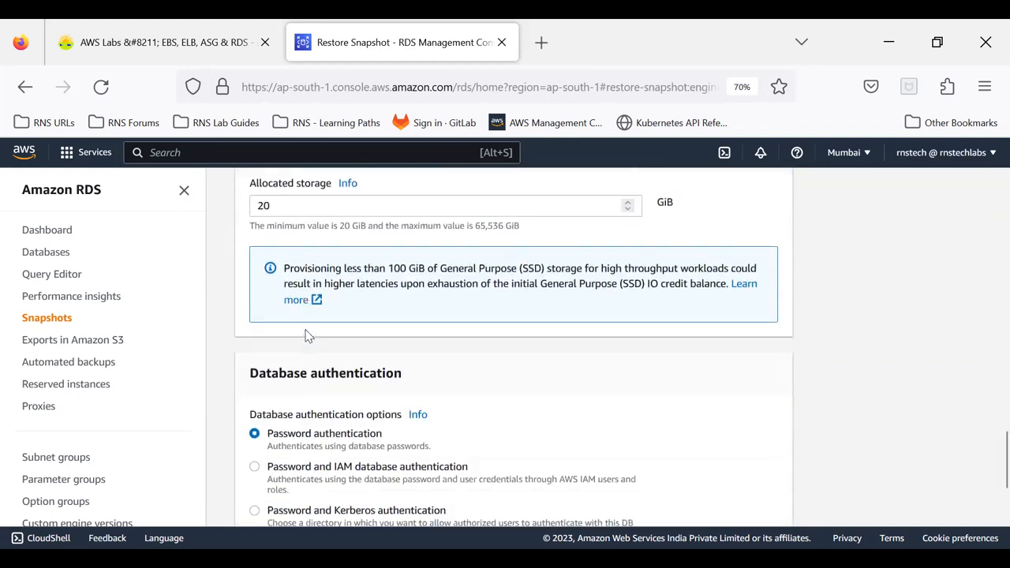
{"action": "scroll", "coordinate": [306, 333], "scroll_direction": "down", "scroll_amount": 3}
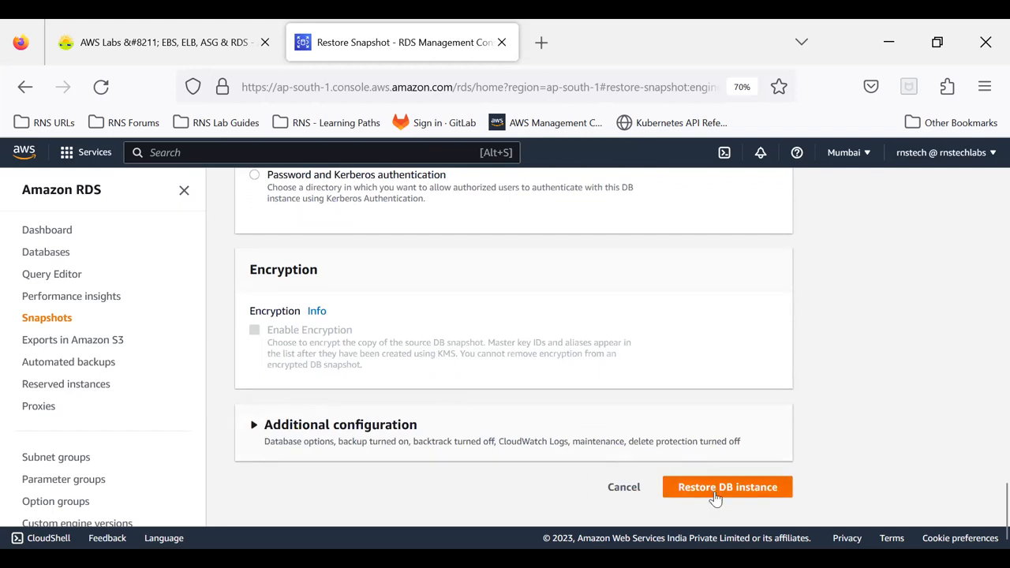
{"action": "left_click", "coordinate": [43, 320]}
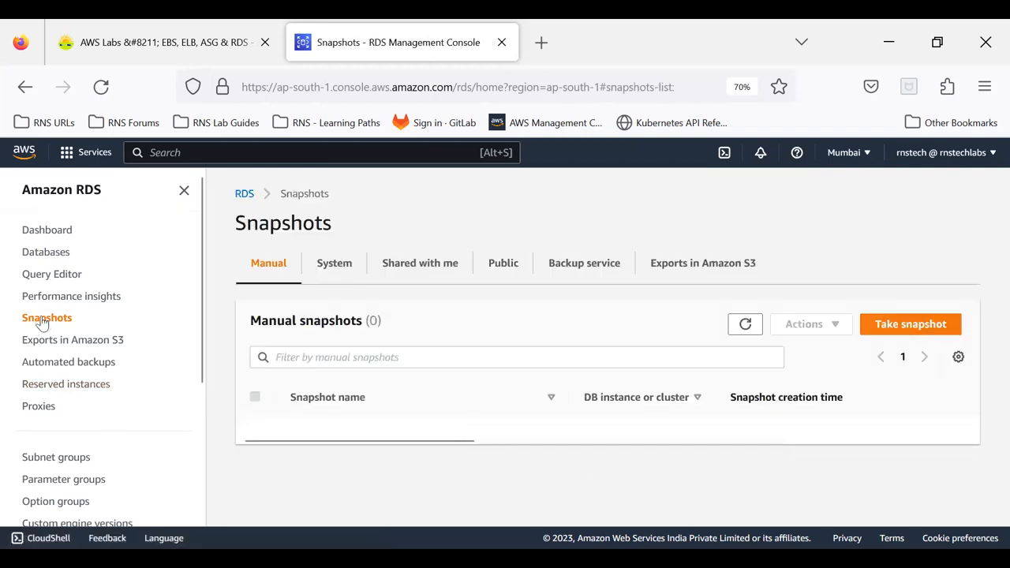
{"action": "left_click", "coordinate": [331, 266]}
{"action": "left_click", "coordinate": [255, 429]}
{"action": "left_click", "coordinate": [801, 326]}
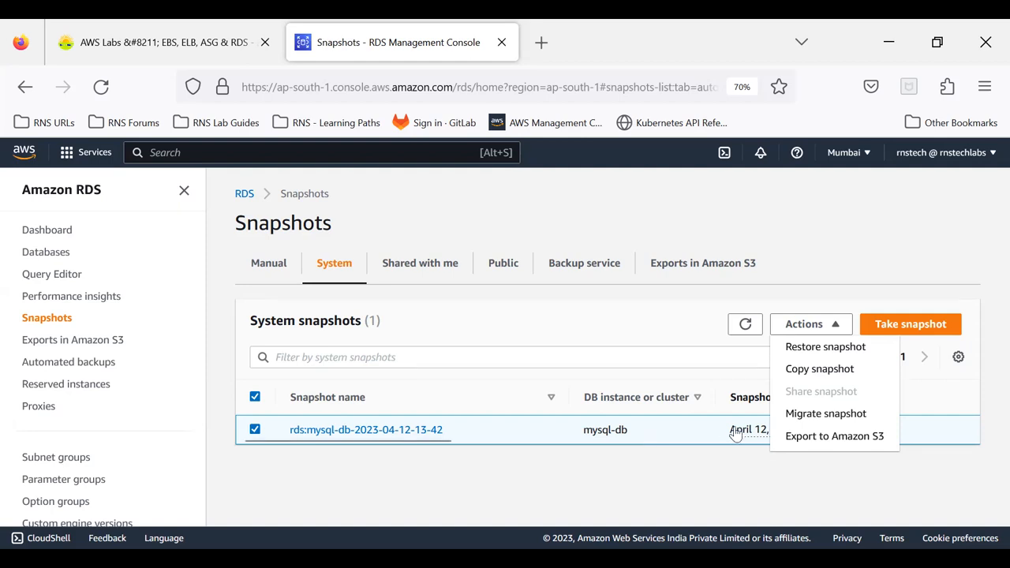
{"action": "left_click", "coordinate": [811, 418]}
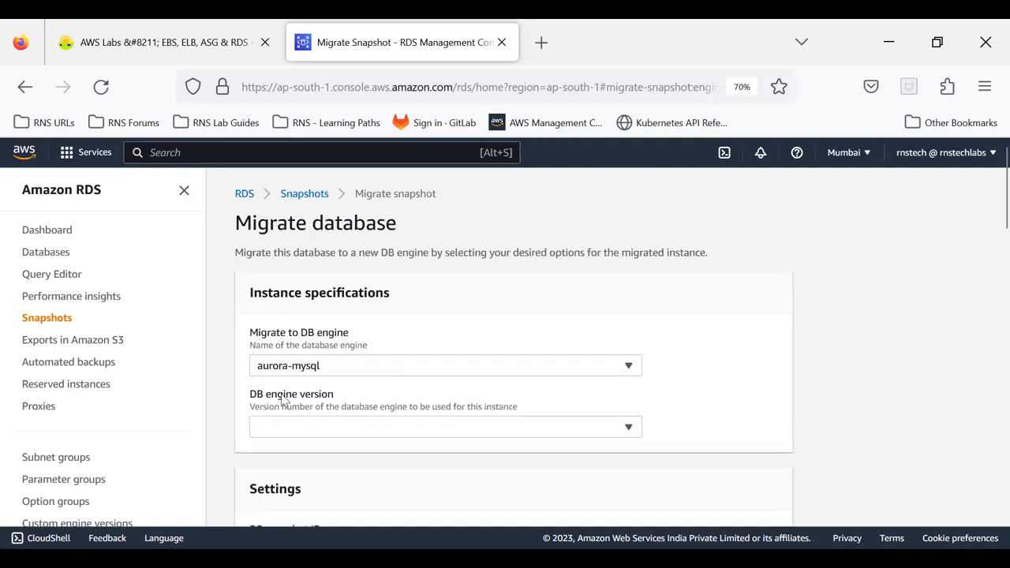
Step: View the choices for the target DB engine and DB engine version, keeping aurora-mysql as the engine
{"action": "left_click_drag", "start_coordinate": [260, 332], "coordinate": [335, 341]}
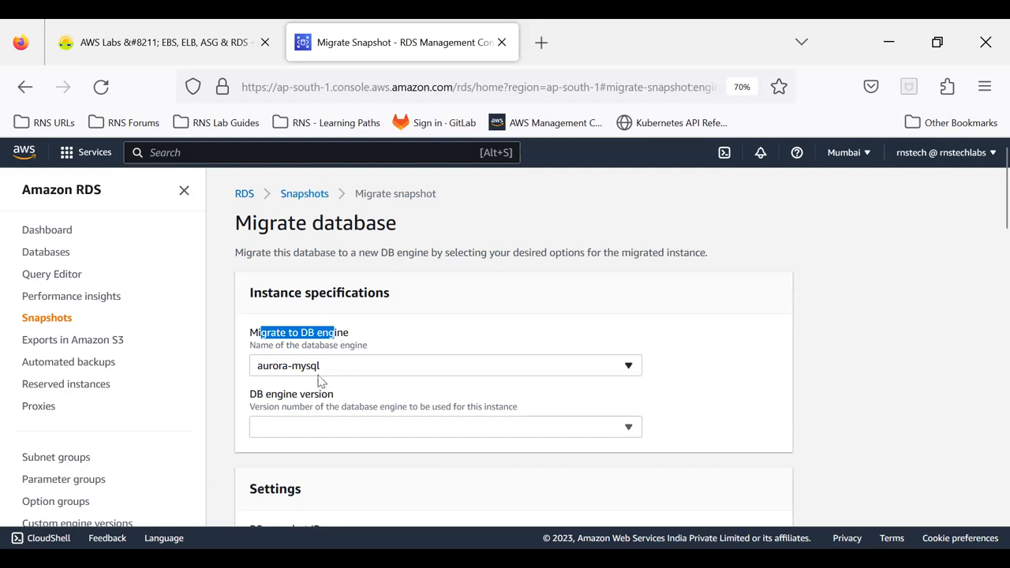
{"action": "left_click", "coordinate": [292, 371]}
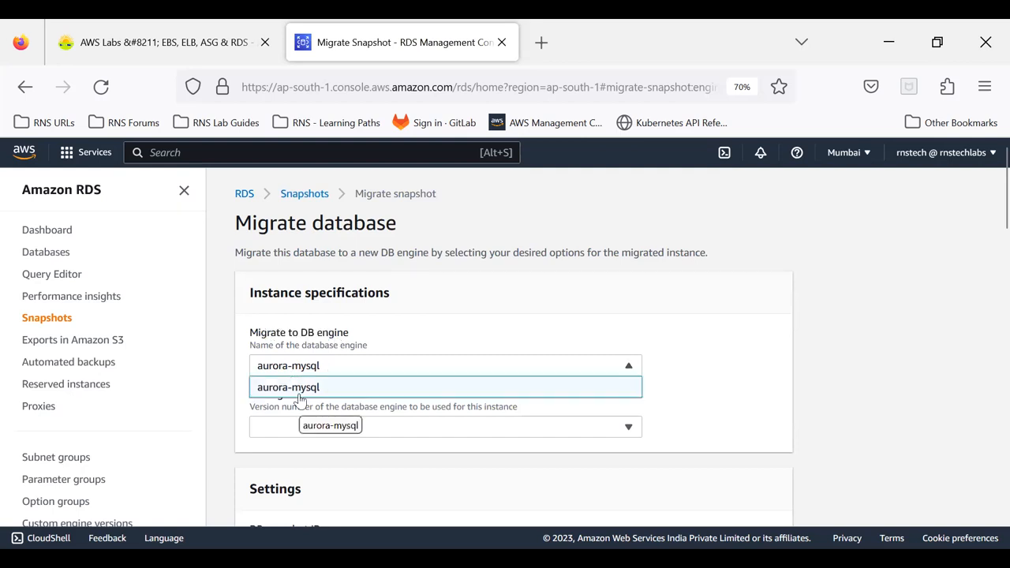
{"action": "left_click", "coordinate": [472, 281]}
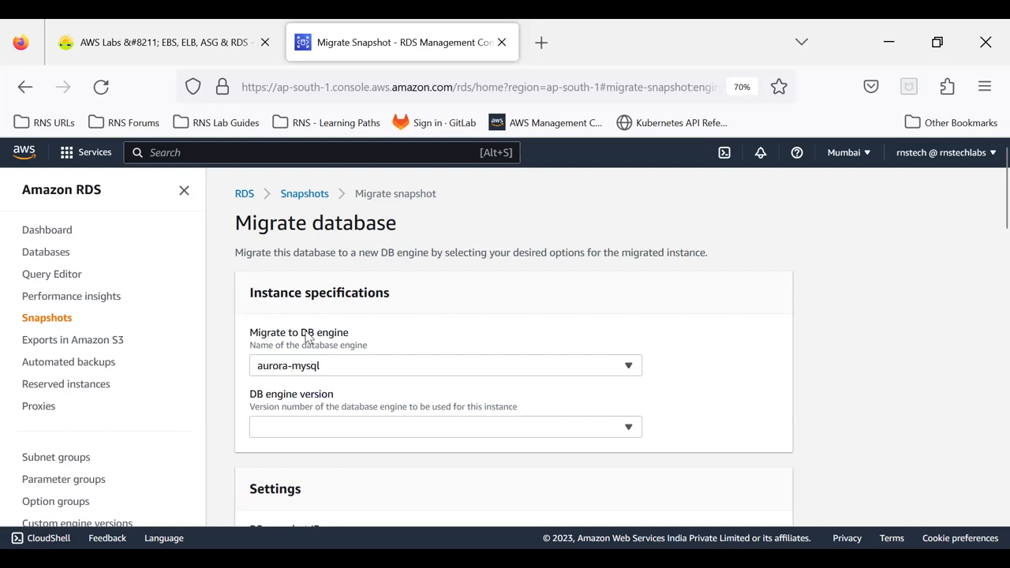
{"action": "left_click", "coordinate": [315, 429]}
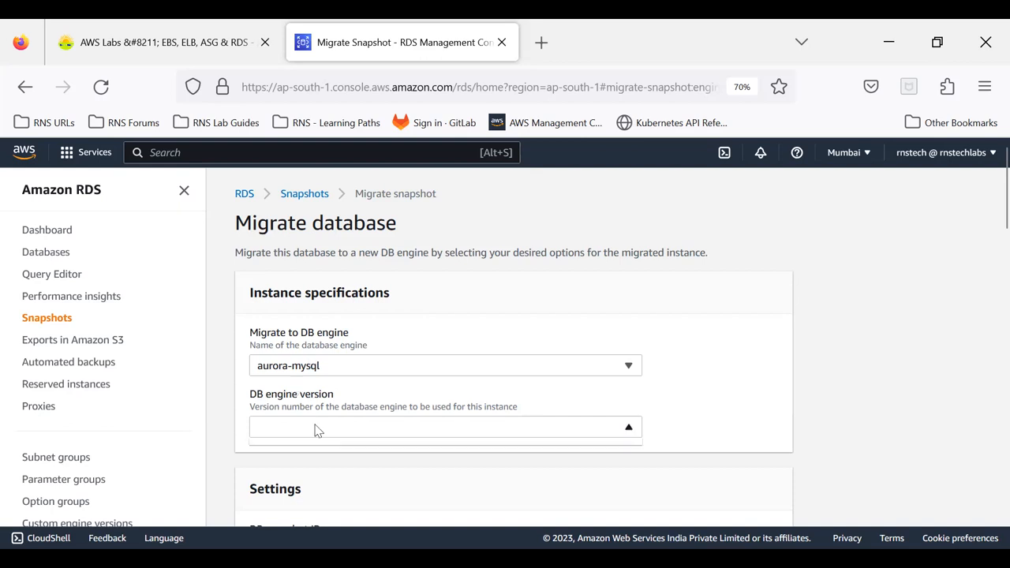
{"action": "left_click", "coordinate": [304, 396]}
Step: Review the remaining migration settings, including the expanded additional configuration, and cancel the migration
{"action": "scroll", "coordinate": [349, 377], "scroll_direction": "down", "scroll_amount": 3}
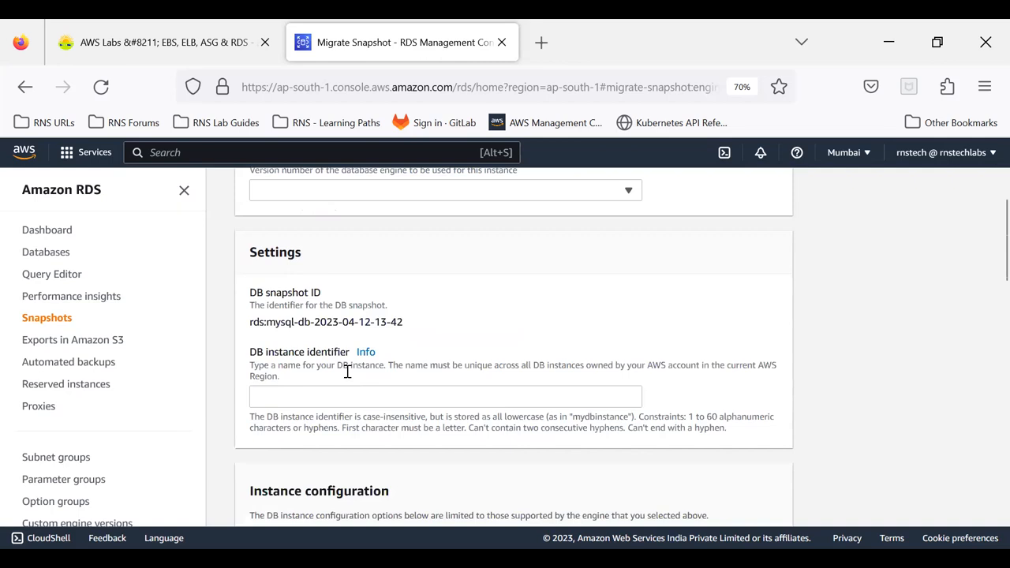
{"action": "scroll", "coordinate": [278, 402], "scroll_direction": "down", "scroll_amount": 2}
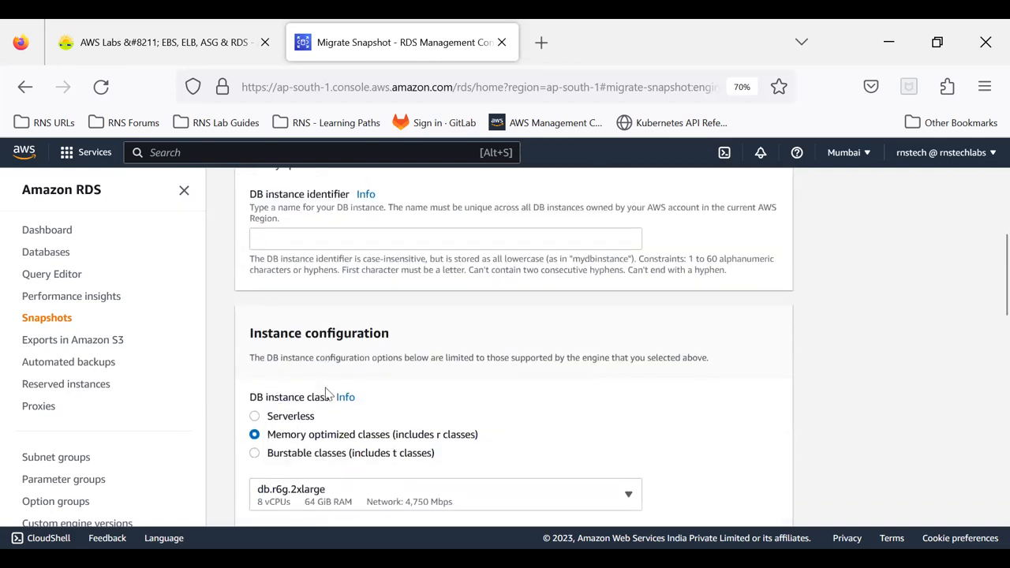
{"action": "scroll", "coordinate": [328, 397], "scroll_direction": "down", "scroll_amount": 3}
{"action": "scroll", "coordinate": [327, 397], "scroll_direction": "down", "scroll_amount": 1}
{"action": "scroll", "coordinate": [315, 363], "scroll_direction": "down", "scroll_amount": 3}
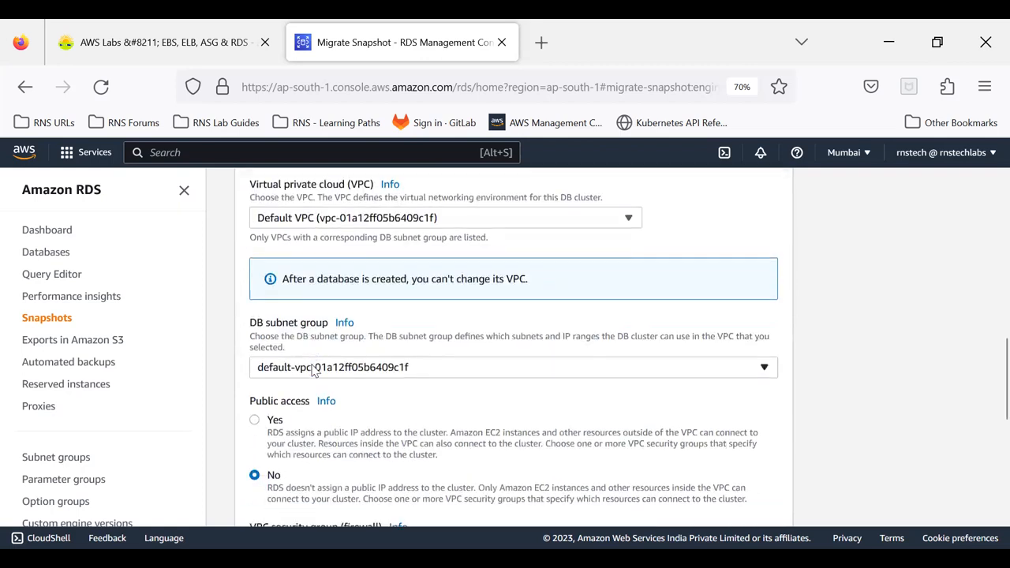
{"action": "scroll", "coordinate": [315, 371], "scroll_direction": "down", "scroll_amount": 6}
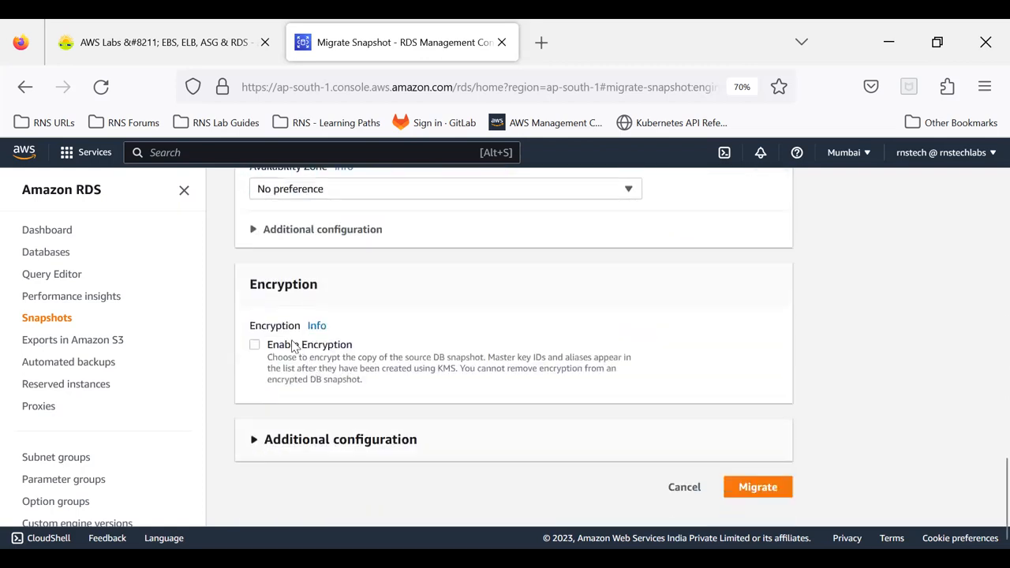
{"action": "left_click", "coordinate": [289, 442]}
{"action": "scroll", "coordinate": [434, 368], "scroll_direction": "down", "scroll_amount": 3}
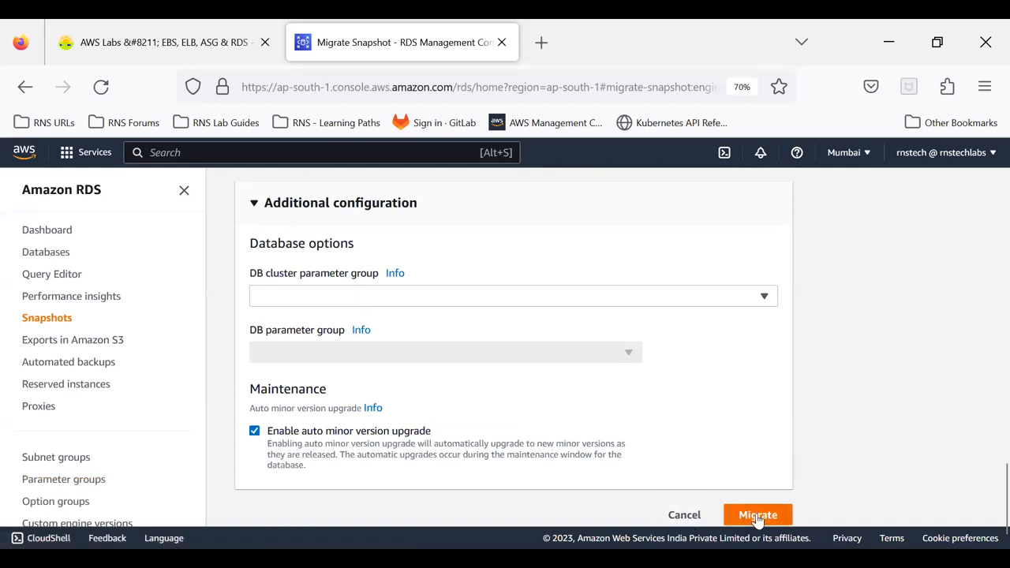
{"action": "left_click", "coordinate": [685, 518]}
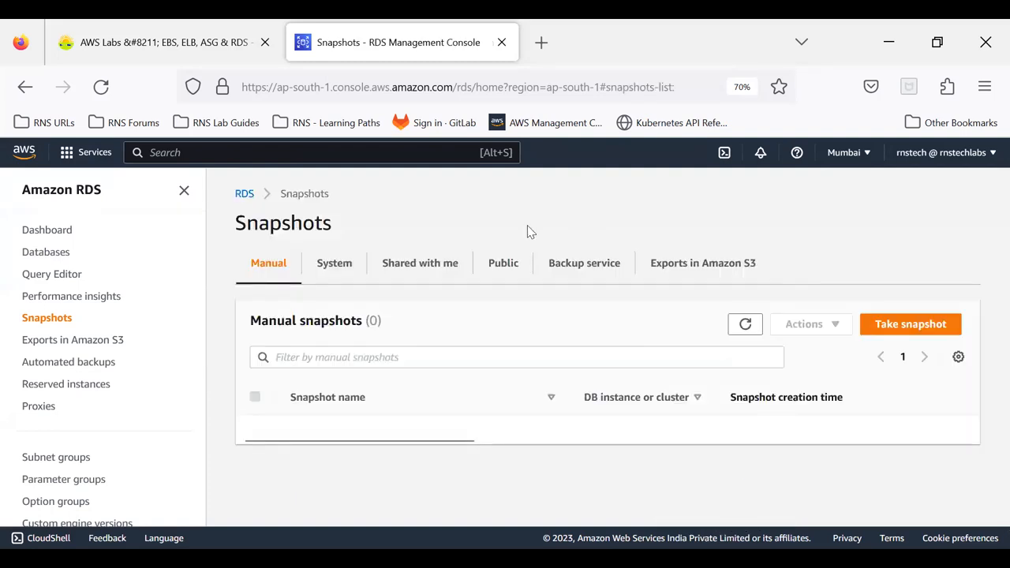
Step: Look at the system snapshots, and check which actions are available for the automated backup of mysql-db
{"action": "left_click", "coordinate": [333, 269]}
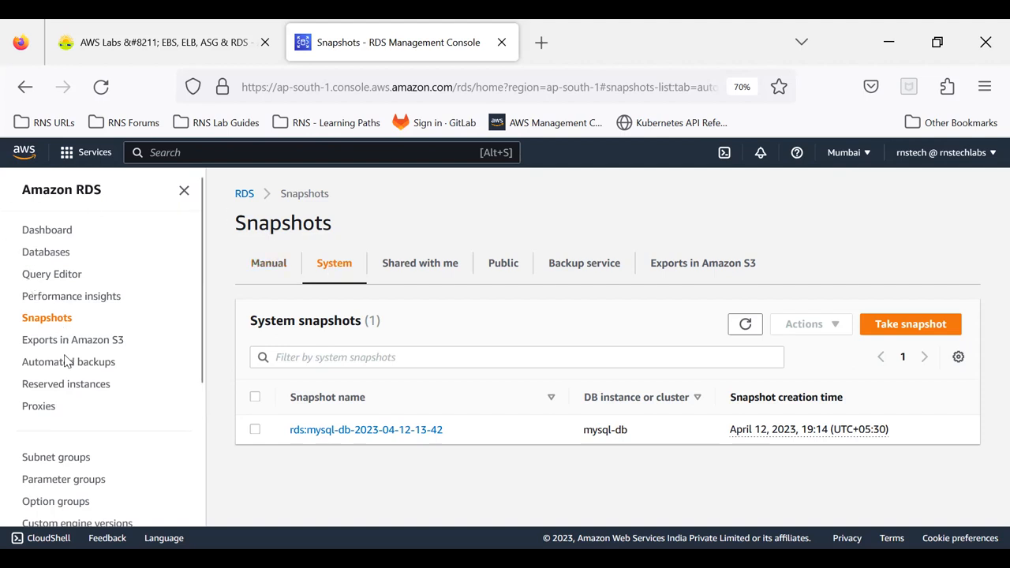
{"action": "left_click", "coordinate": [37, 365]}
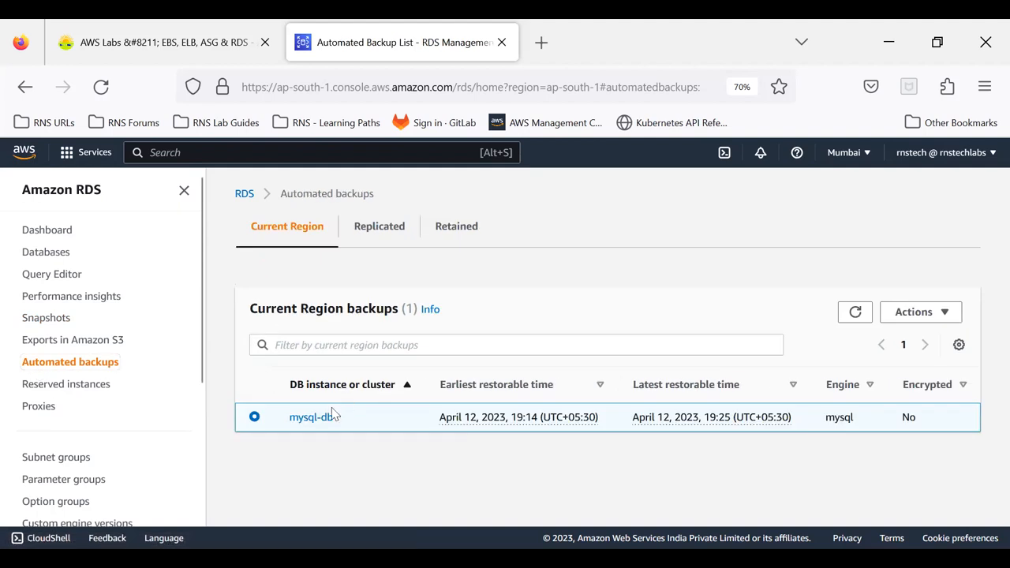
{"action": "left_click", "coordinate": [928, 319]}
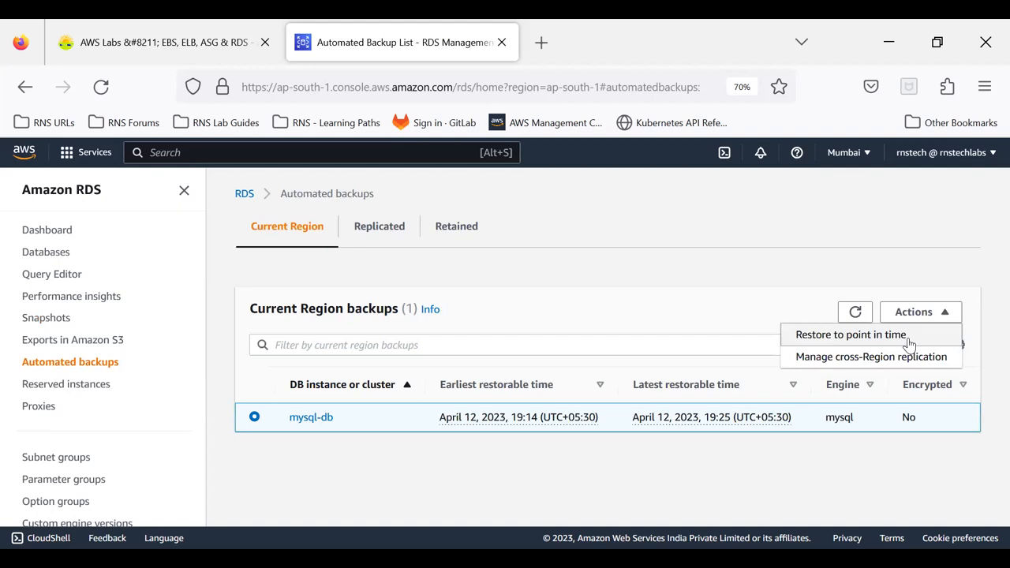
{"action": "left_click", "coordinate": [514, 277]}
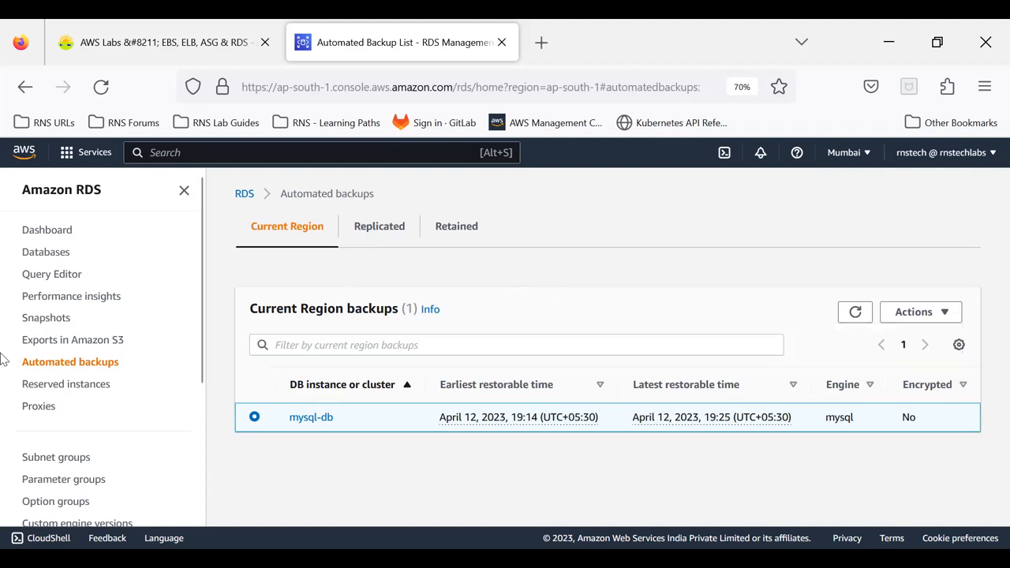
Step: Start a new manual DB snapshot and choose mysql-db as its DB instance
{"action": "left_click", "coordinate": [46, 320]}
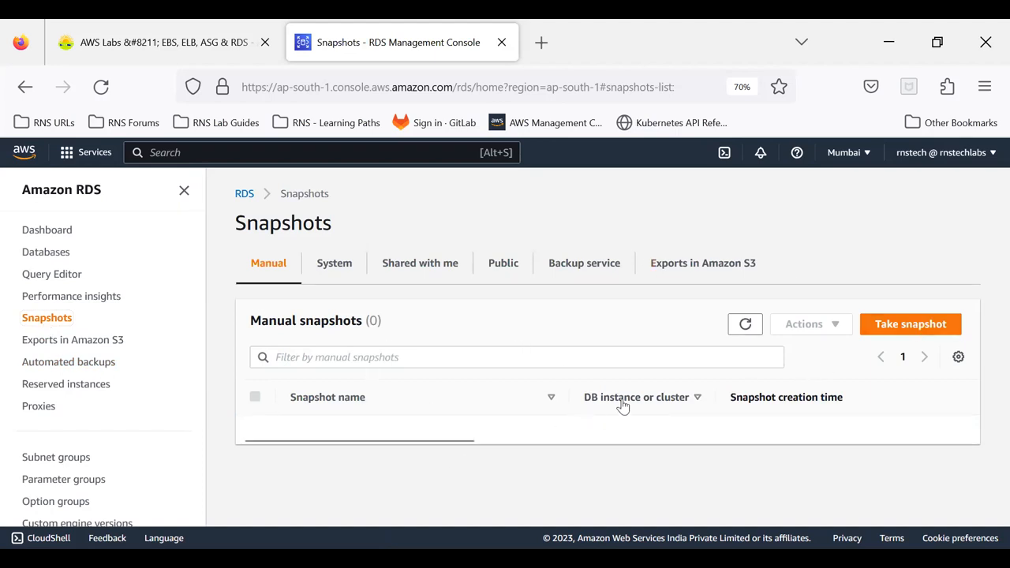
{"action": "left_click", "coordinate": [889, 329]}
{"action": "left_click", "coordinate": [336, 359]}
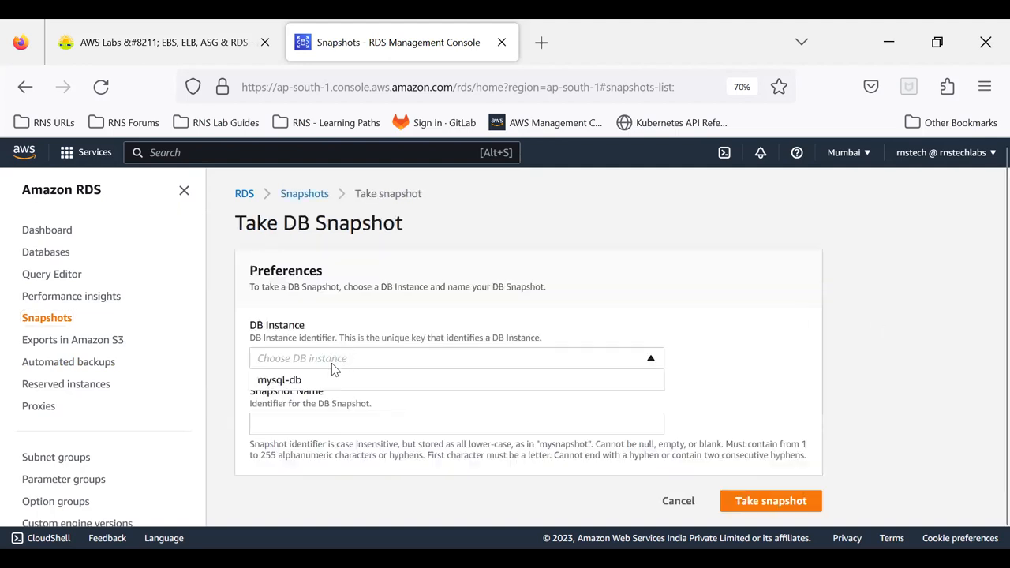
{"action": "left_click", "coordinate": [317, 386]}
Step: Enter mysql_12042023_7_30 as the snapshot name and try to take the snapshot
{"action": "left_click", "coordinate": [284, 423]}
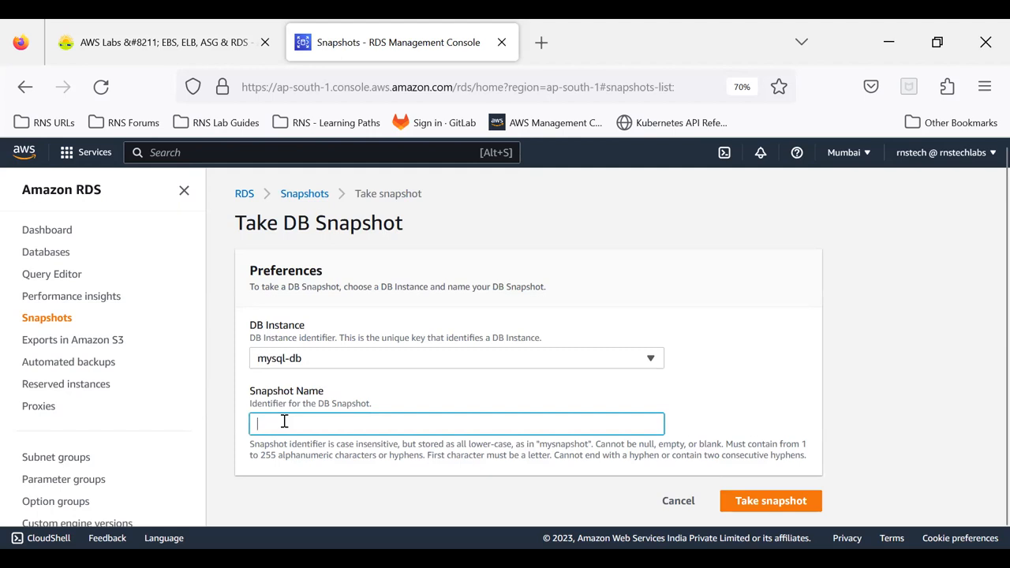
{"action": "type", "text": "mysql"}
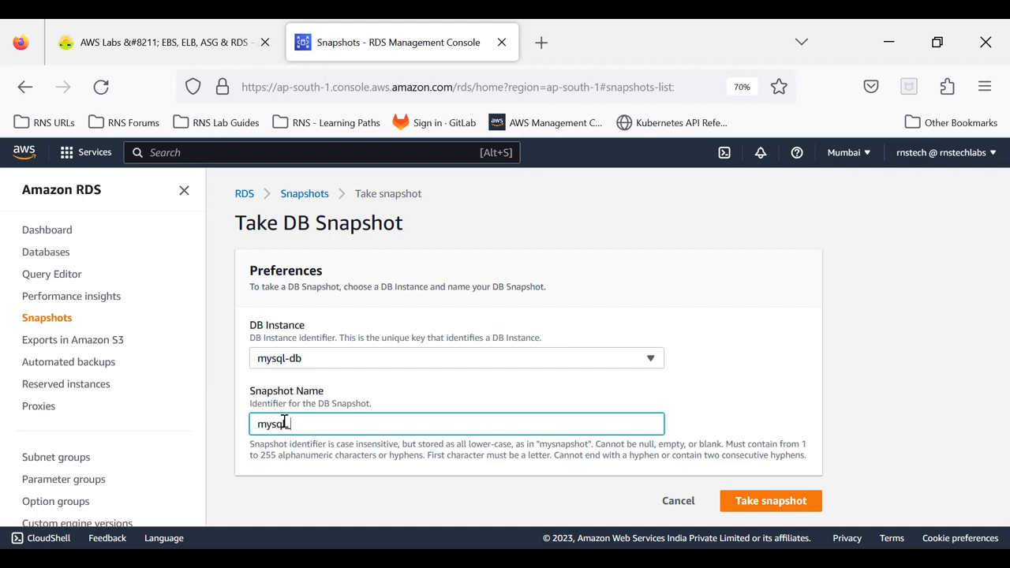
{"action": "type", "text": "-120"}
{"action": "type", "text": "42023"}
{"action": "type", "text": "_"}
{"action": "type", "text": "7-"}
{"action": "key", "text": "BackSpace"}
{"action": "type", "text": "_30"}
{"action": "left_click", "coordinate": [741, 503]}
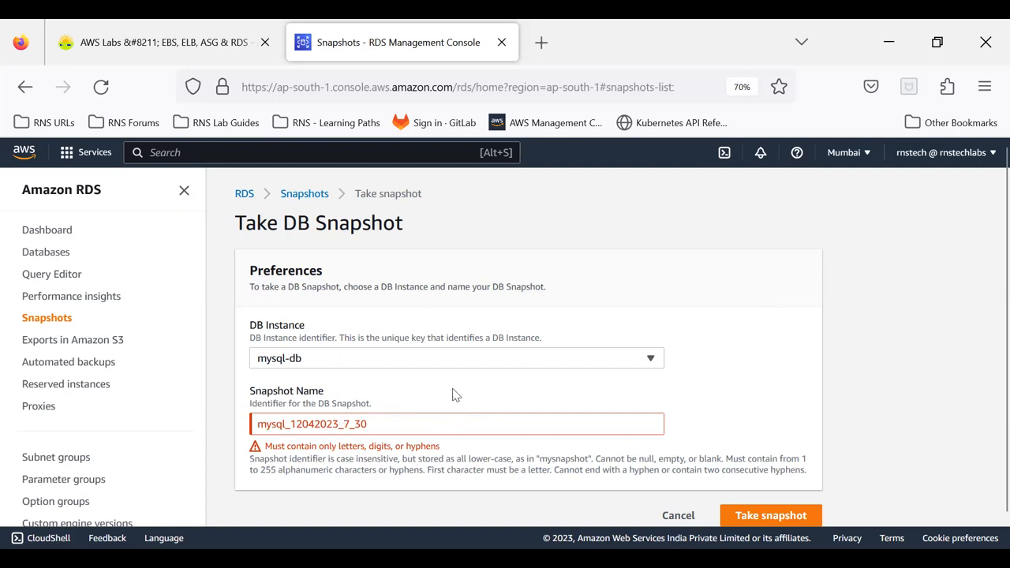
{"action": "left_click", "coordinate": [363, 424]}
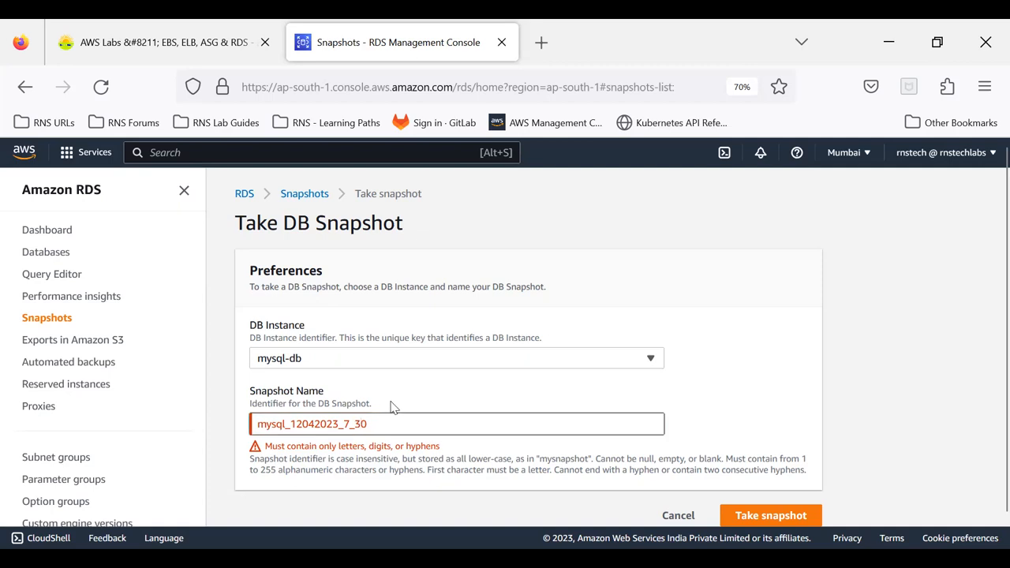
{"action": "key", "text": "BackSpace"}
{"action": "type", "text": "-"}
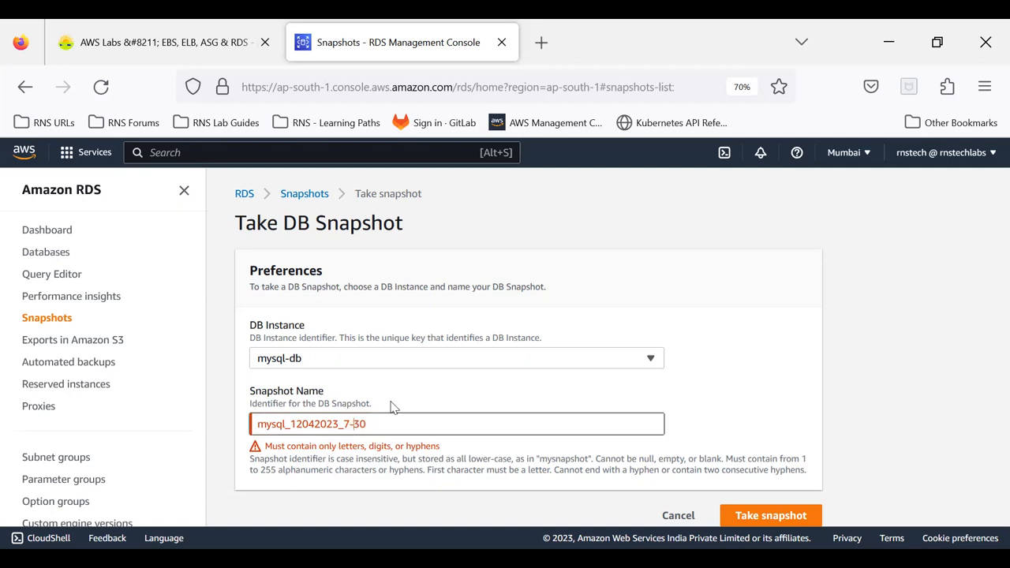
{"action": "key", "text": "Left"}
{"action": "key", "text": "BackSpace"}
{"action": "type", "text": "-"}
{"action": "key", "text": "BackSpace"}
{"action": "type", "text": "-"}
{"action": "left_click", "coordinate": [758, 516]}
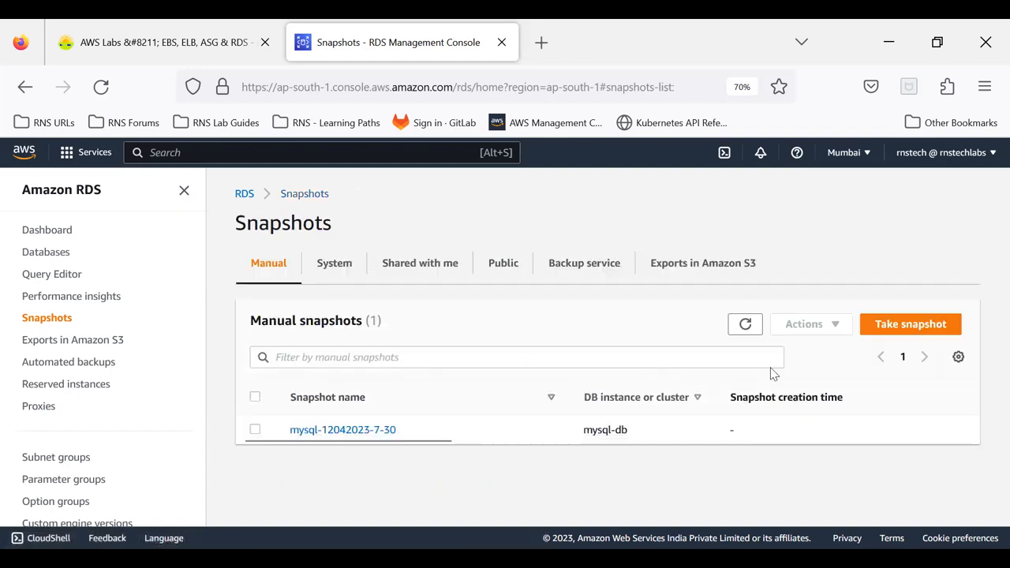
Step: Refresh the manual snapshots list, and look at the name of the snapshot in the system snapshots list
{"action": "left_click", "coordinate": [745, 325]}
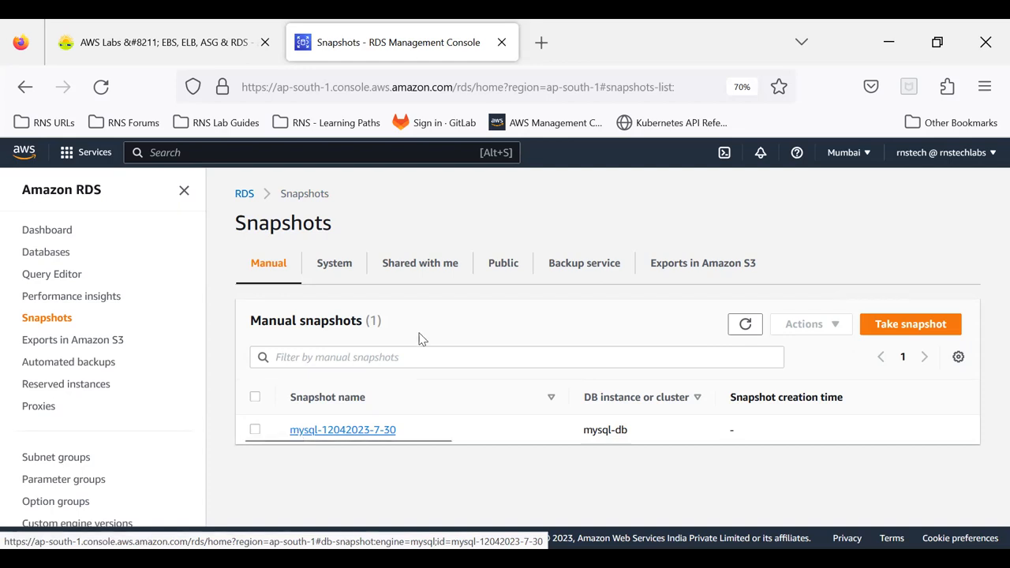
{"action": "left_click", "coordinate": [341, 269]}
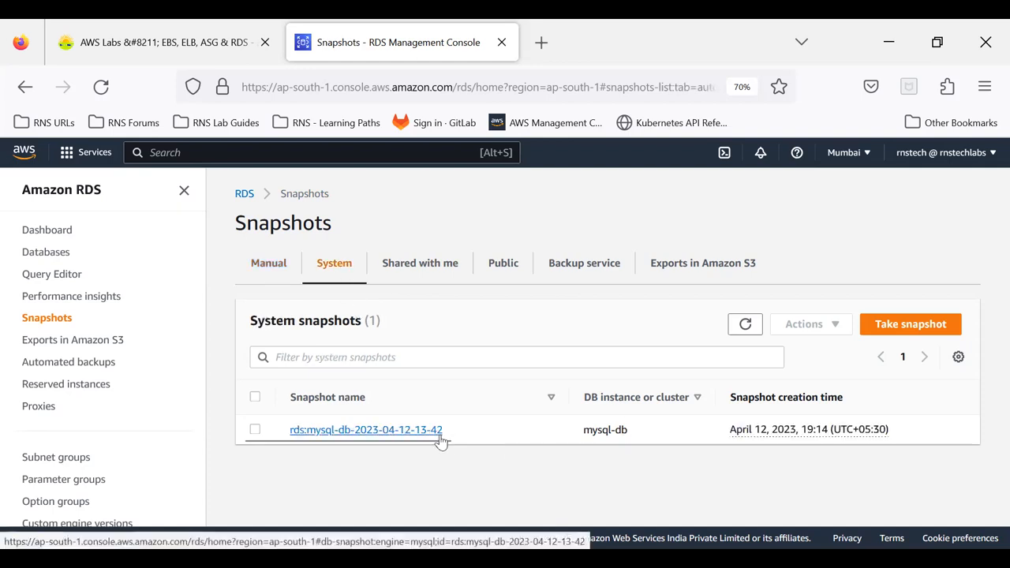
{"action": "left_click_drag", "start_coordinate": [444, 440], "coordinate": [393, 427]}
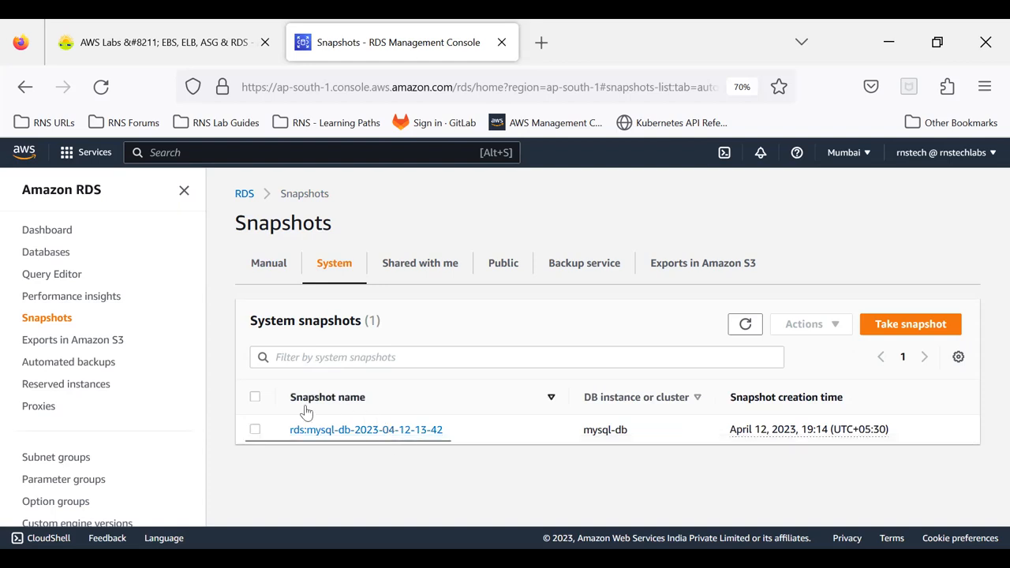
Step: Open the Export to Amazon S3 form for the mysql-db system snapshot and check its exported data options and S3 bucket choices
{"action": "left_click", "coordinate": [255, 431]}
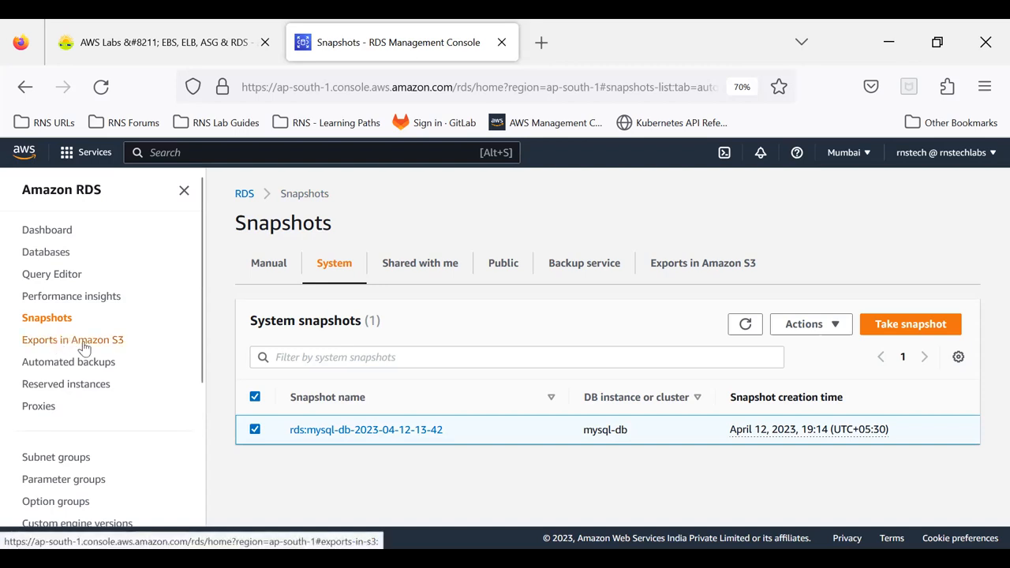
{"action": "left_click", "coordinate": [803, 325]}
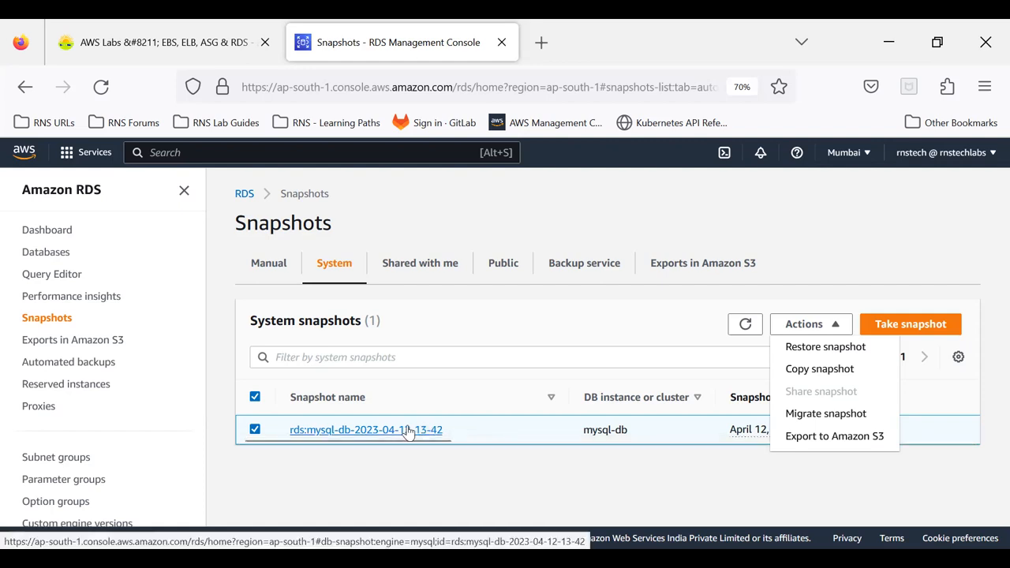
{"action": "left_click", "coordinate": [813, 439]}
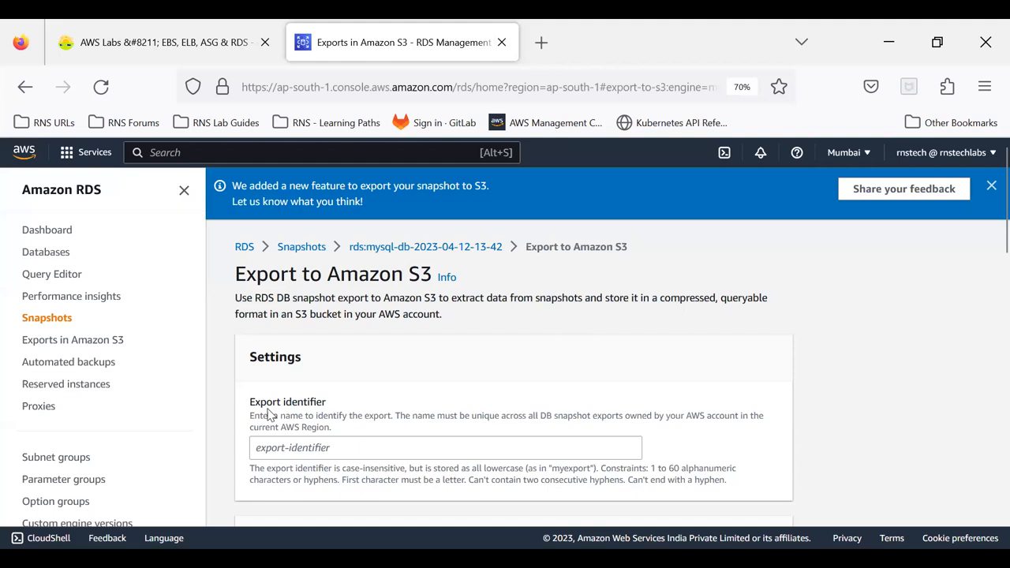
{"action": "scroll", "coordinate": [395, 433], "scroll_direction": "down", "scroll_amount": 5}
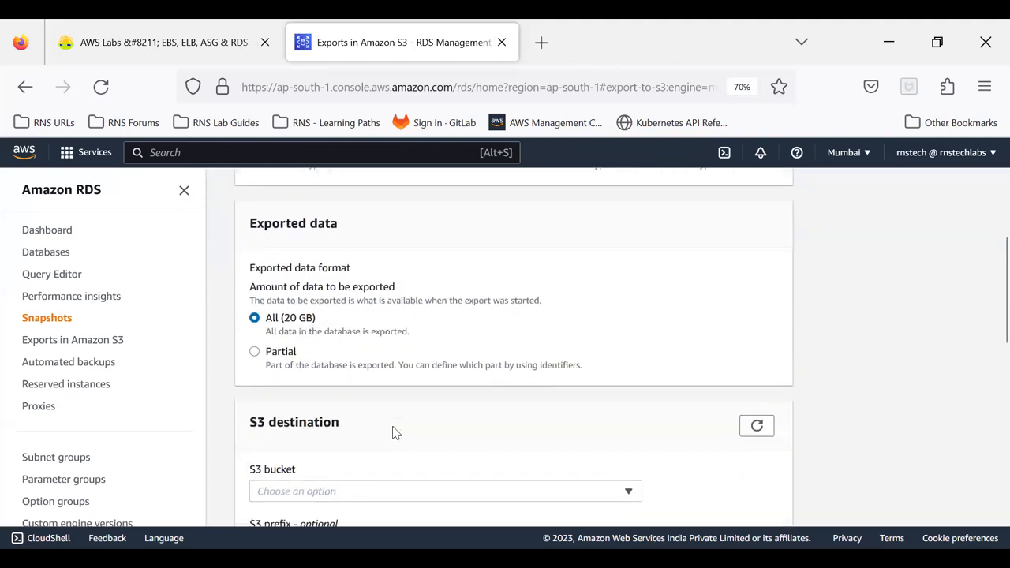
{"action": "scroll", "coordinate": [395, 433], "scroll_direction": "down", "scroll_amount": 3}
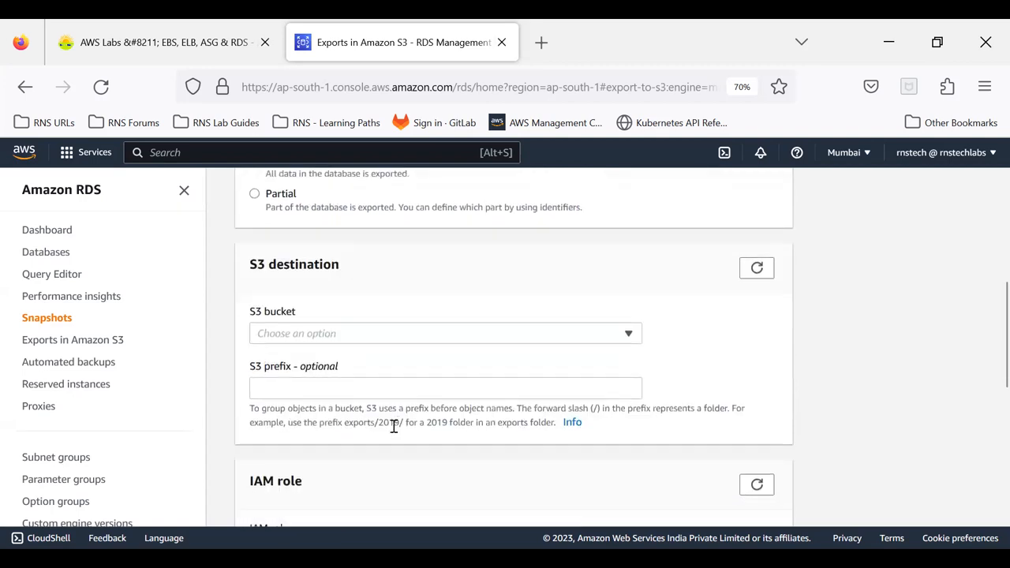
{"action": "left_click", "coordinate": [343, 339]}
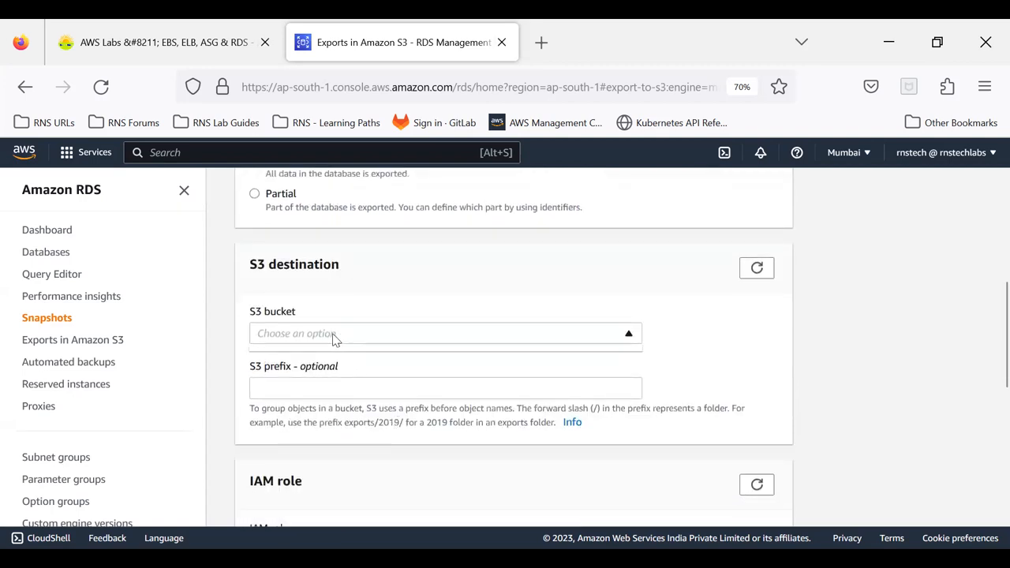
{"action": "left_click", "coordinate": [325, 314]}
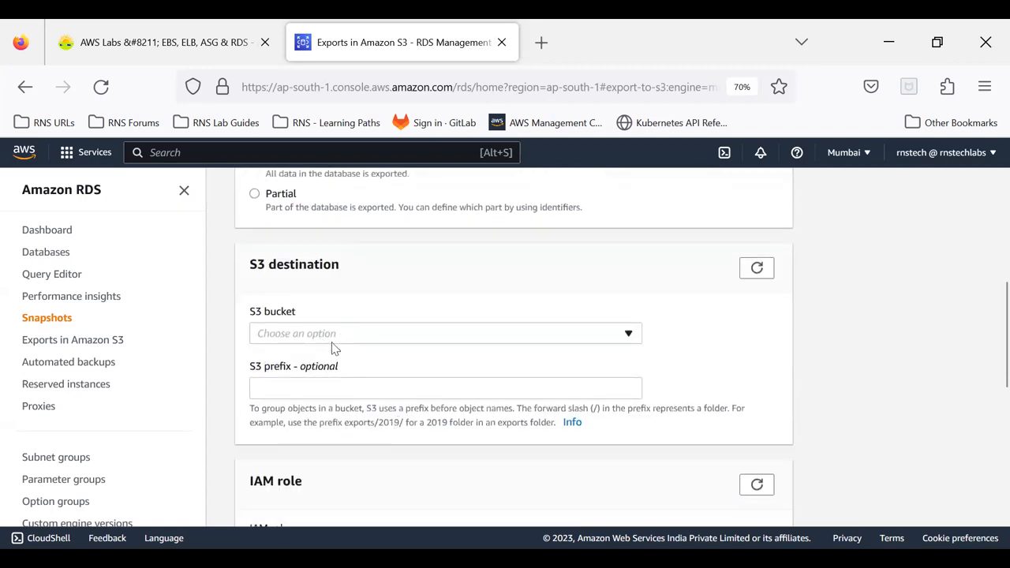
Step: Review the IAM role, AWS KMS key and pricing details of the snapshot export to Amazon S3
{"action": "scroll", "coordinate": [370, 388], "scroll_direction": "down", "scroll_amount": 1}
{"action": "scroll", "coordinate": [370, 391], "scroll_direction": "down", "scroll_amount": 5}
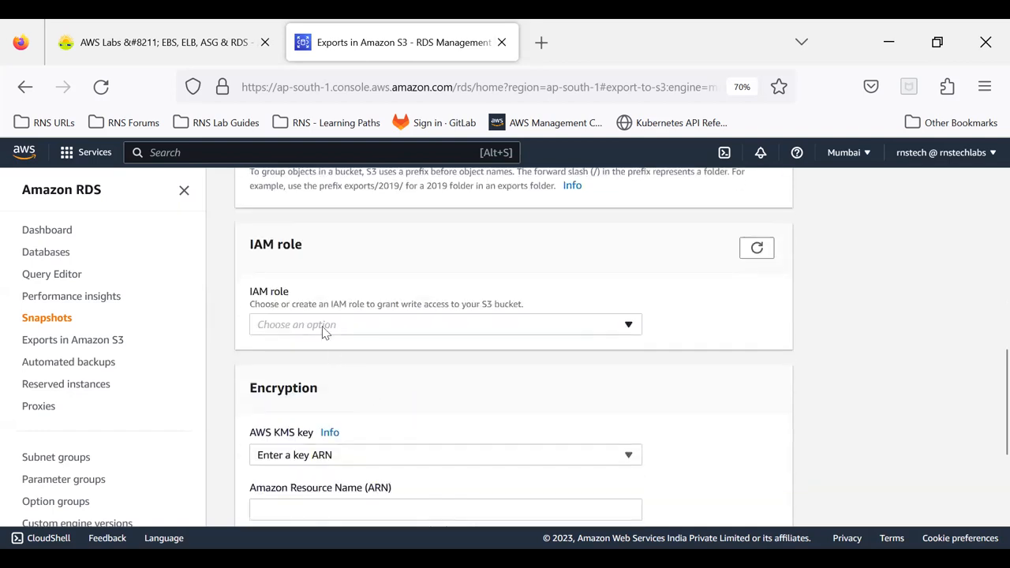
{"action": "left_click", "coordinate": [265, 461]}
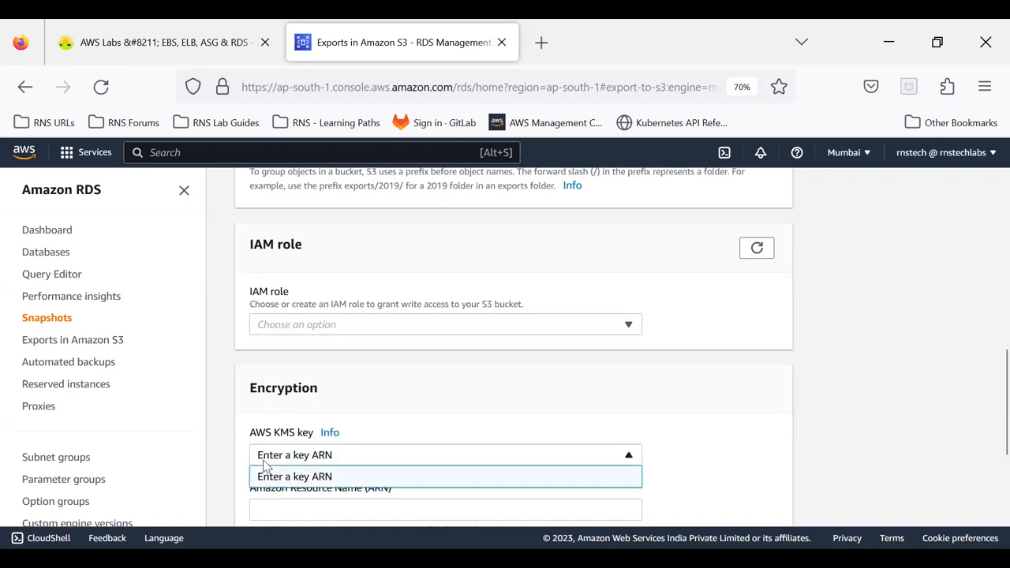
{"action": "left_click", "coordinate": [350, 417]}
{"action": "scroll", "coordinate": [349, 414], "scroll_direction": "down", "scroll_amount": 7}
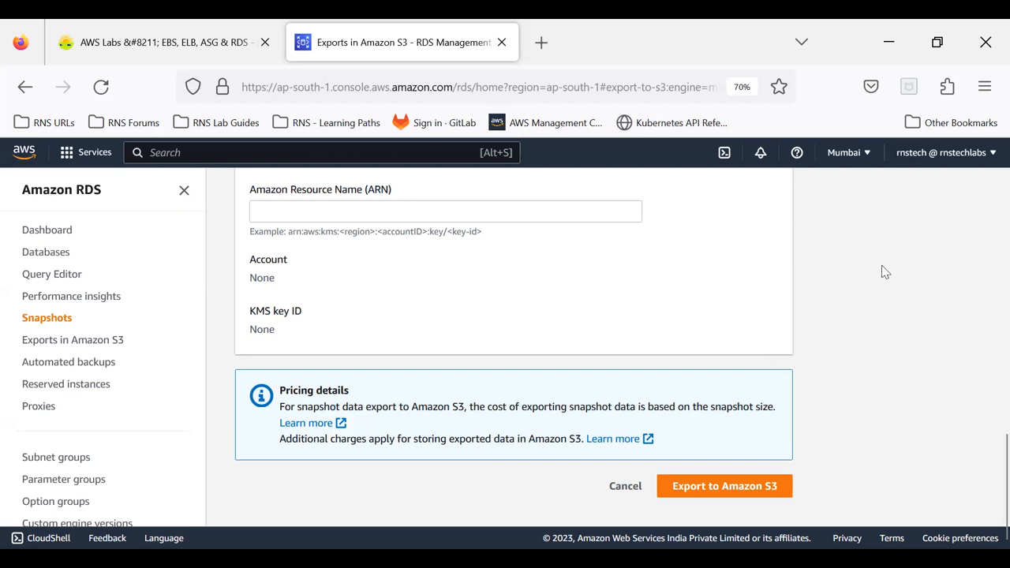
Step: Leave the export form, start creating a database by restoring from S3, and check its S3 bucket choices
{"action": "left_click", "coordinate": [49, 234]}
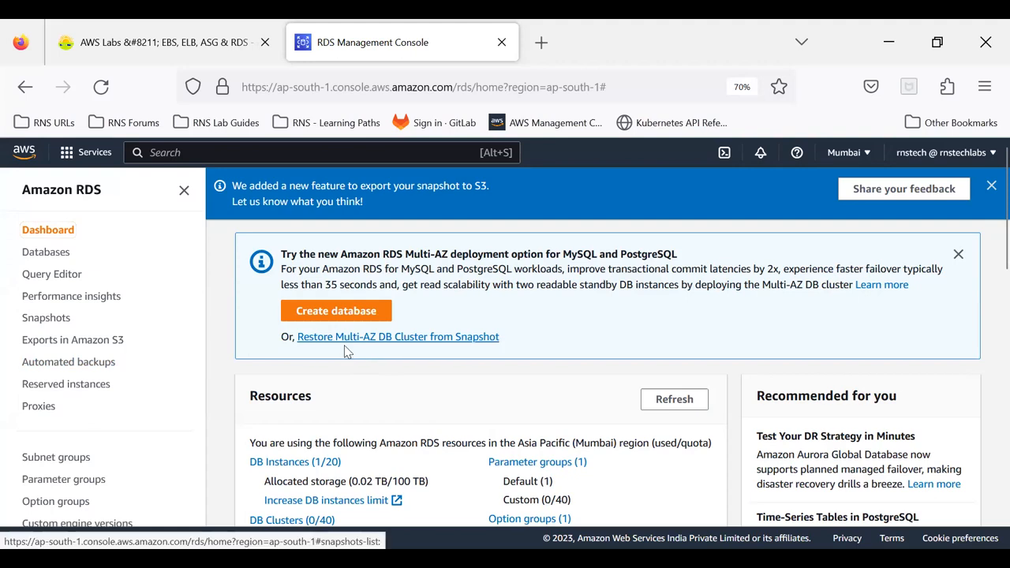
{"action": "scroll", "coordinate": [375, 390], "scroll_direction": "down", "scroll_amount": 4}
{"action": "scroll", "coordinate": [374, 391], "scroll_direction": "down", "scroll_amount": 3}
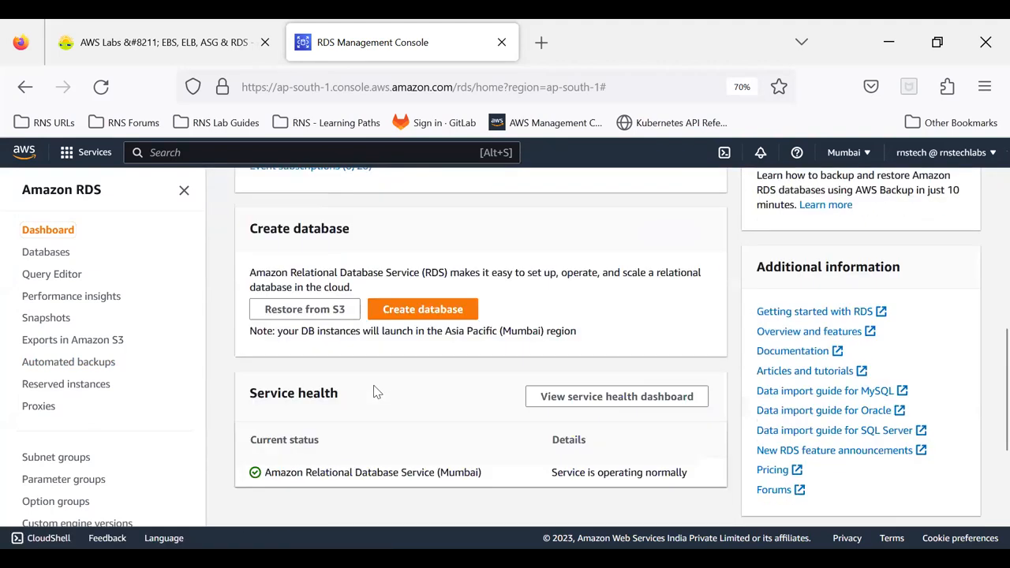
{"action": "left_click", "coordinate": [287, 315]}
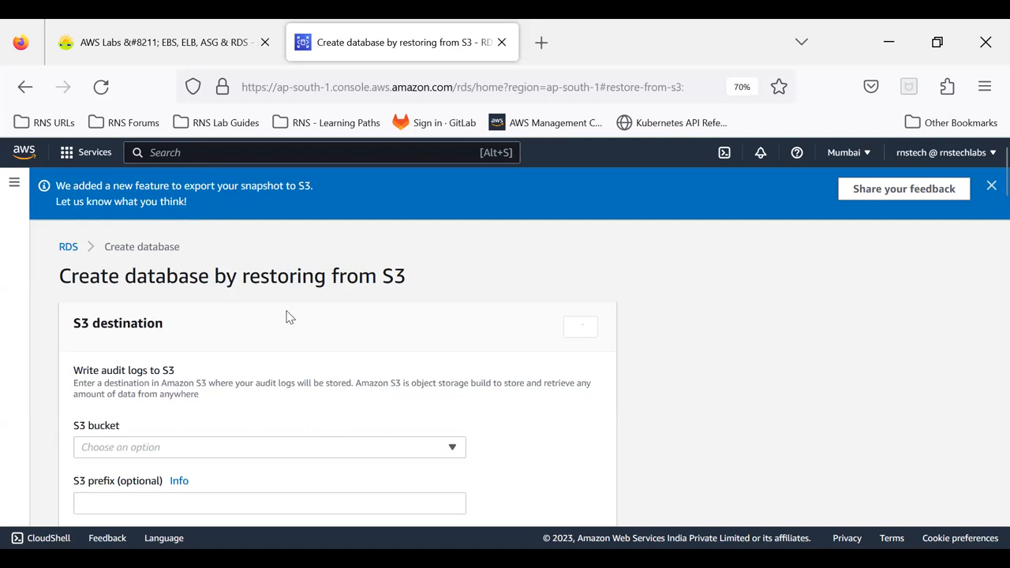
{"action": "scroll", "coordinate": [406, 298], "scroll_direction": "down", "scroll_amount": 3}
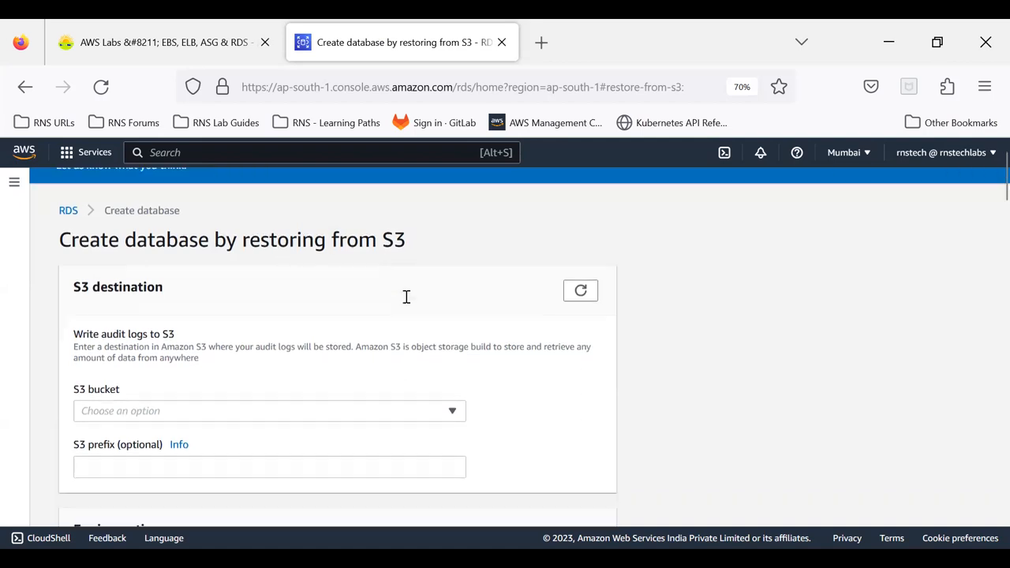
{"action": "left_click", "coordinate": [121, 292]}
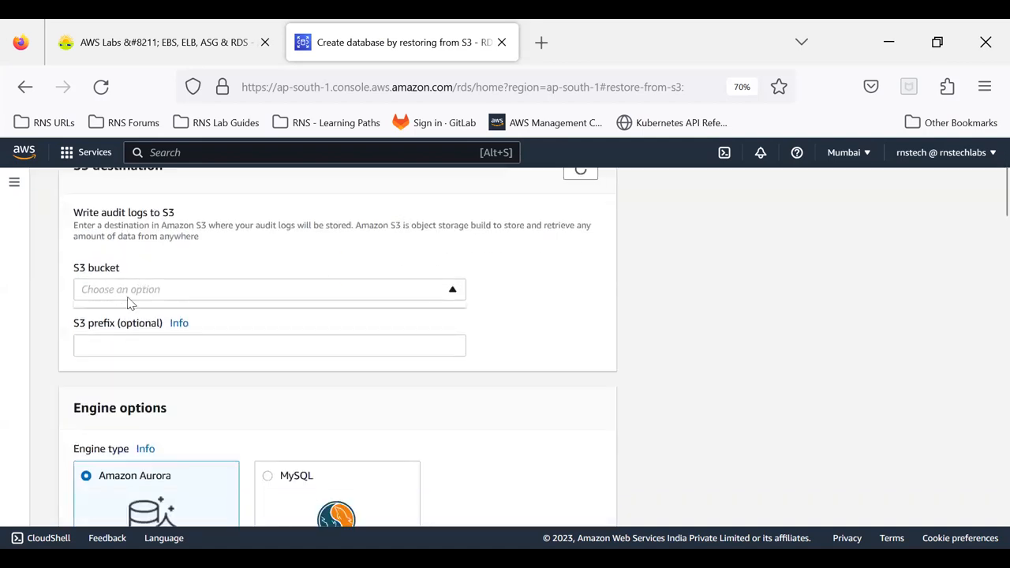
{"action": "left_click", "coordinate": [120, 400]}
Step: Review the engine, IAM role, master password and authentication options of the restore from S3, and cancel it
{"action": "scroll", "coordinate": [120, 399], "scroll_direction": "down", "scroll_amount": 3}
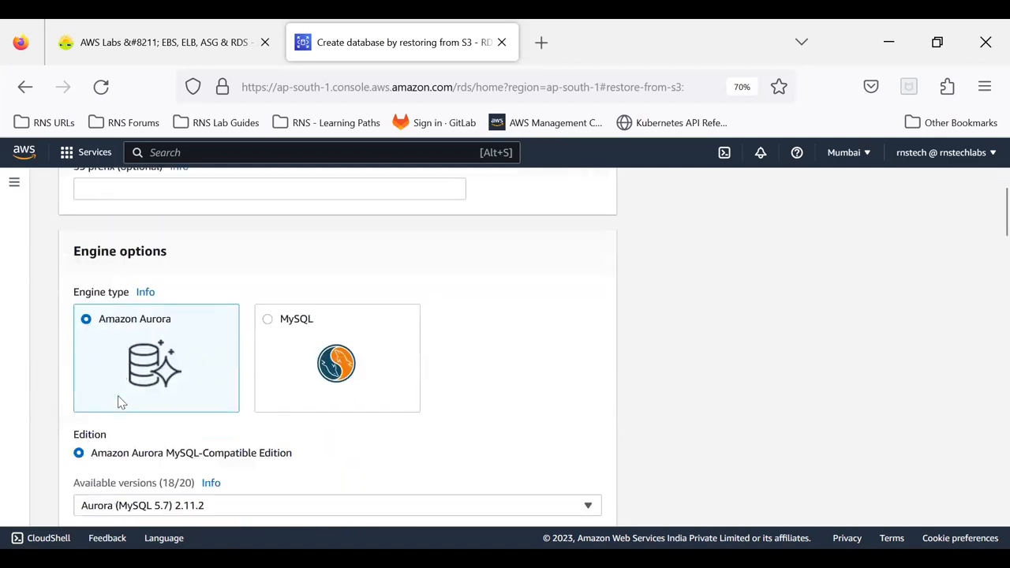
{"action": "scroll", "coordinate": [353, 349], "scroll_direction": "down", "scroll_amount": 6}
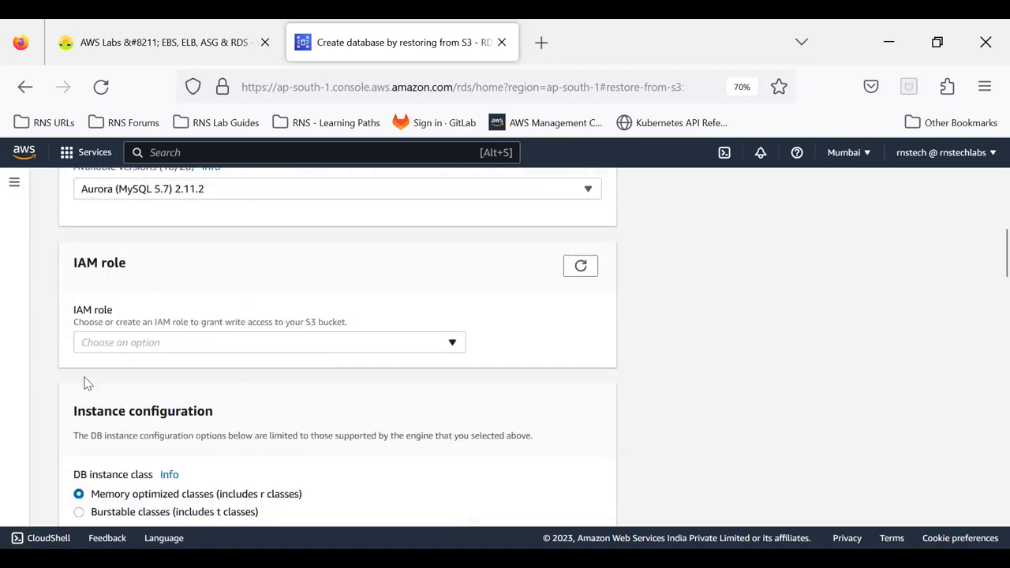
{"action": "scroll", "coordinate": [203, 435], "scroll_direction": "down", "scroll_amount": 10}
{"action": "scroll", "coordinate": [203, 440], "scroll_direction": "down", "scroll_amount": 15}
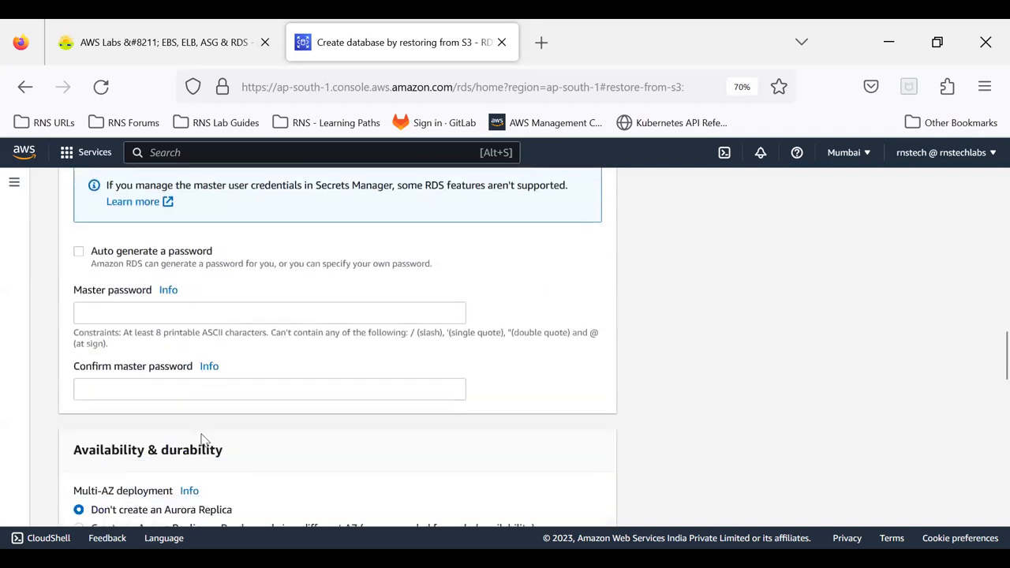
{"action": "scroll", "coordinate": [203, 440], "scroll_direction": "down", "scroll_amount": 5}
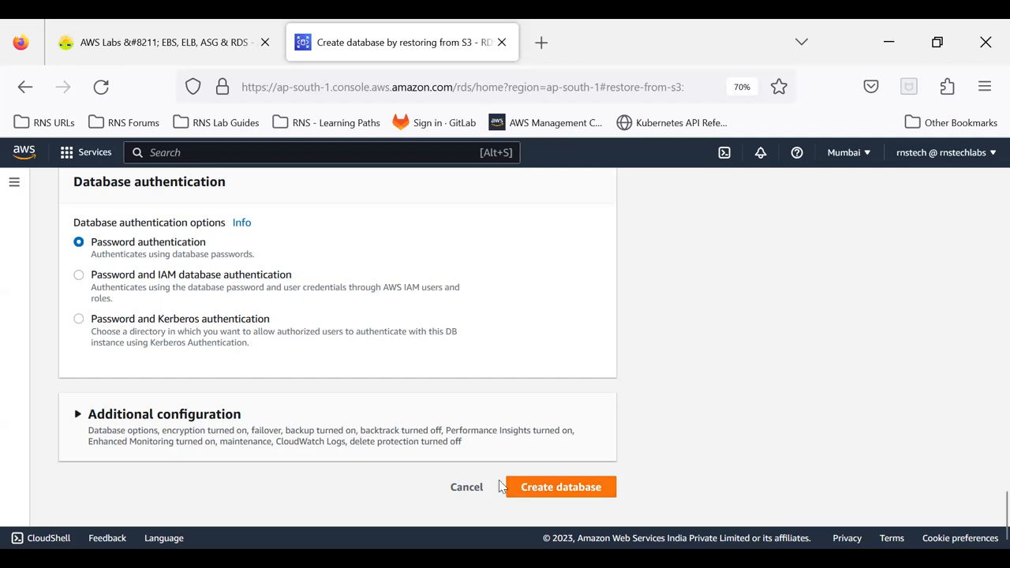
{"action": "left_click", "coordinate": [466, 488]}
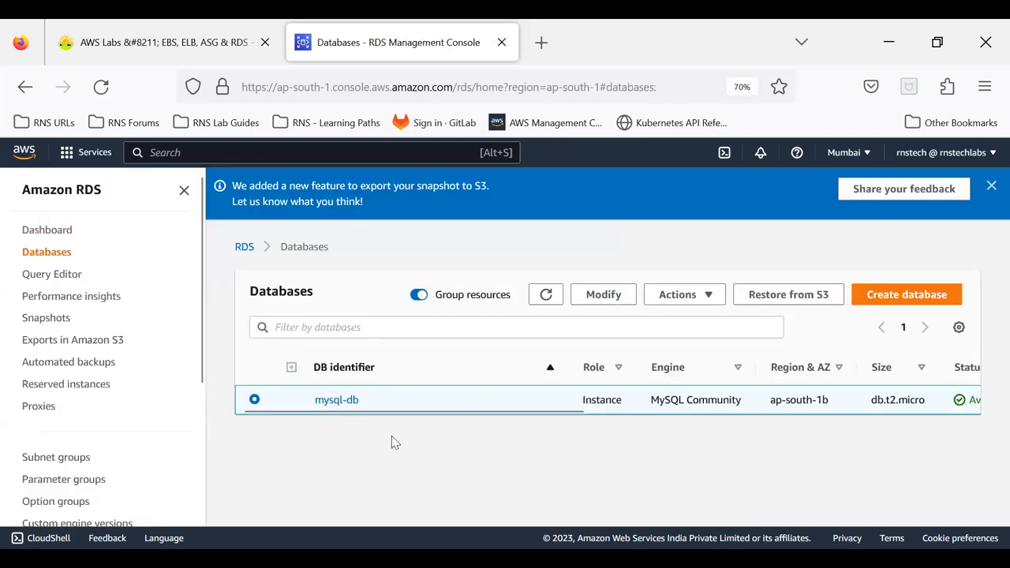
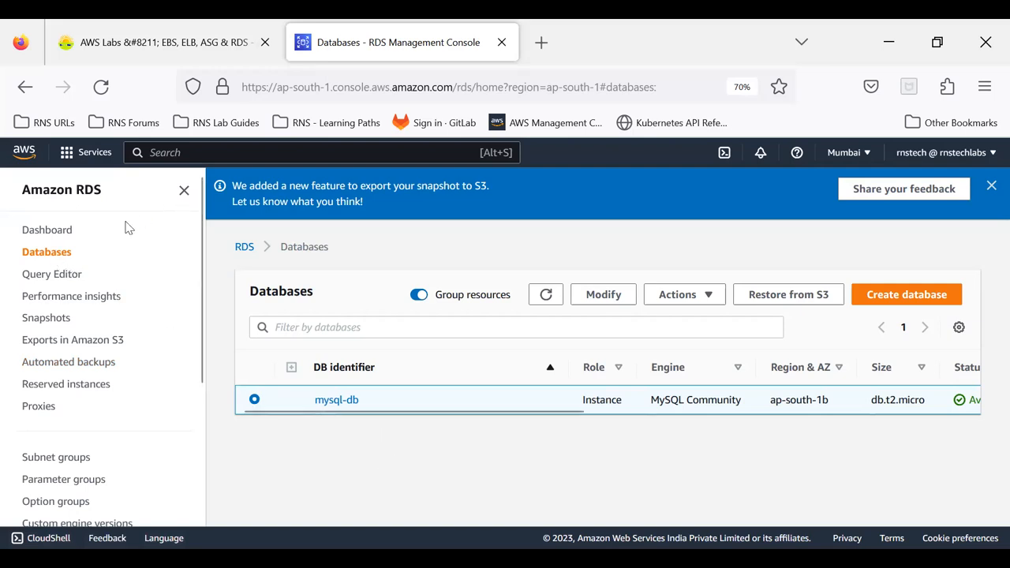
Step: Refresh the list of RDS databases and open Performance Insights
{"action": "left_click", "coordinate": [39, 253]}
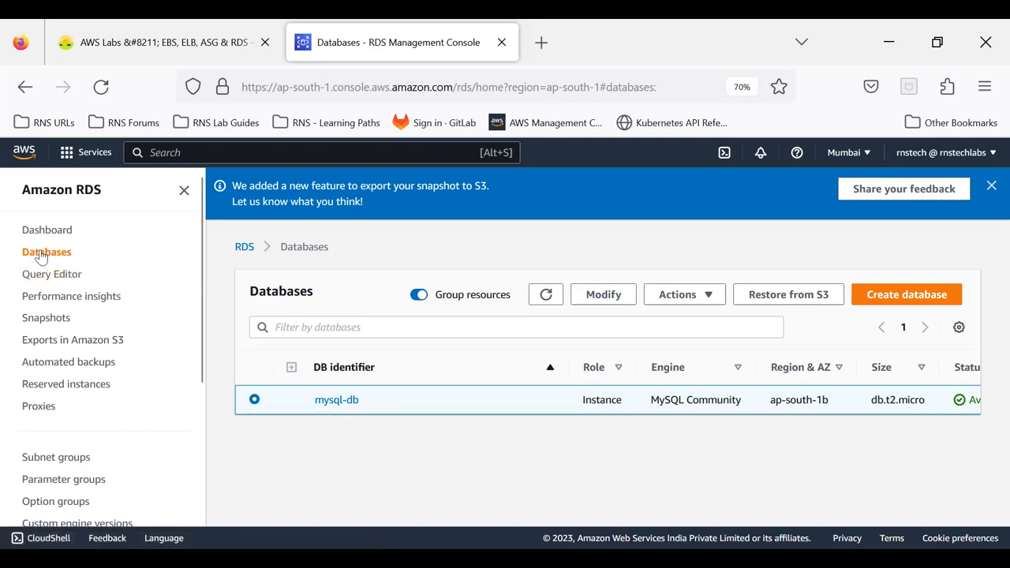
{"action": "left_click", "coordinate": [548, 294]}
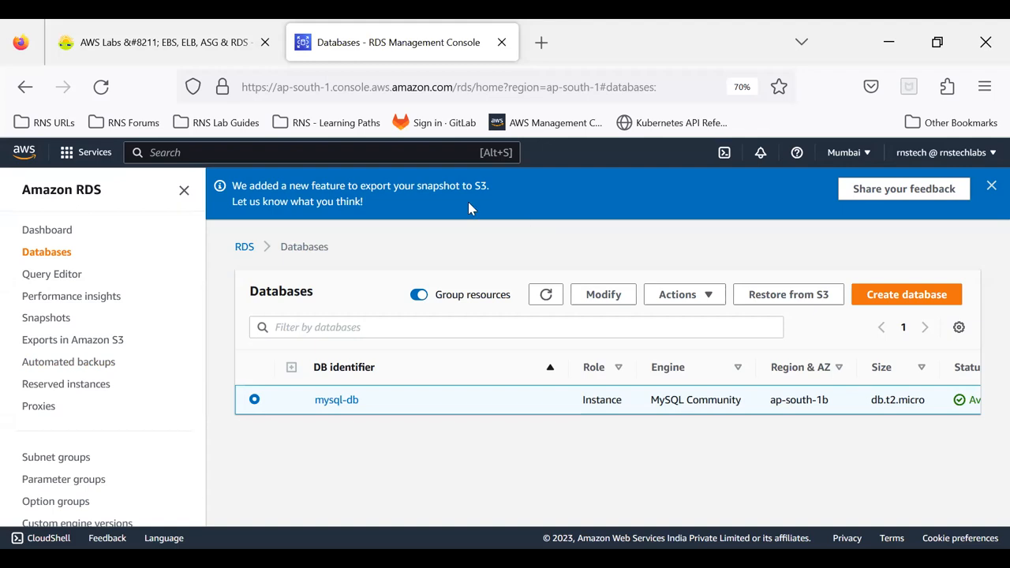
{"action": "left_click", "coordinate": [44, 301]}
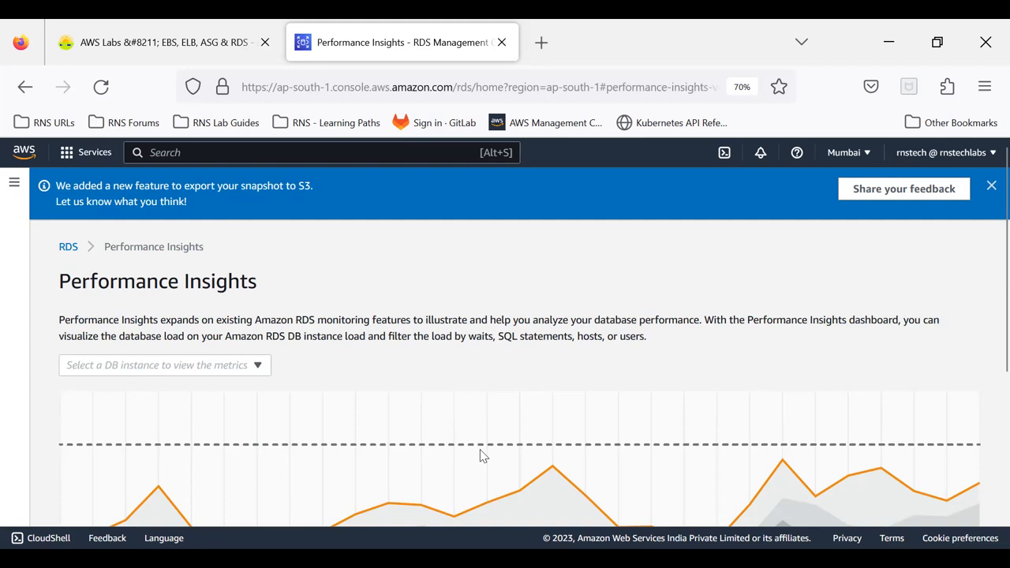
Step: Read the Performance Insights introduction about visualizing and filtering database load, and check the DB instance choices for metrics
{"action": "left_click_drag", "start_coordinate": [108, 321], "coordinate": [150, 322]}
{"action": "left_click", "coordinate": [694, 193]}
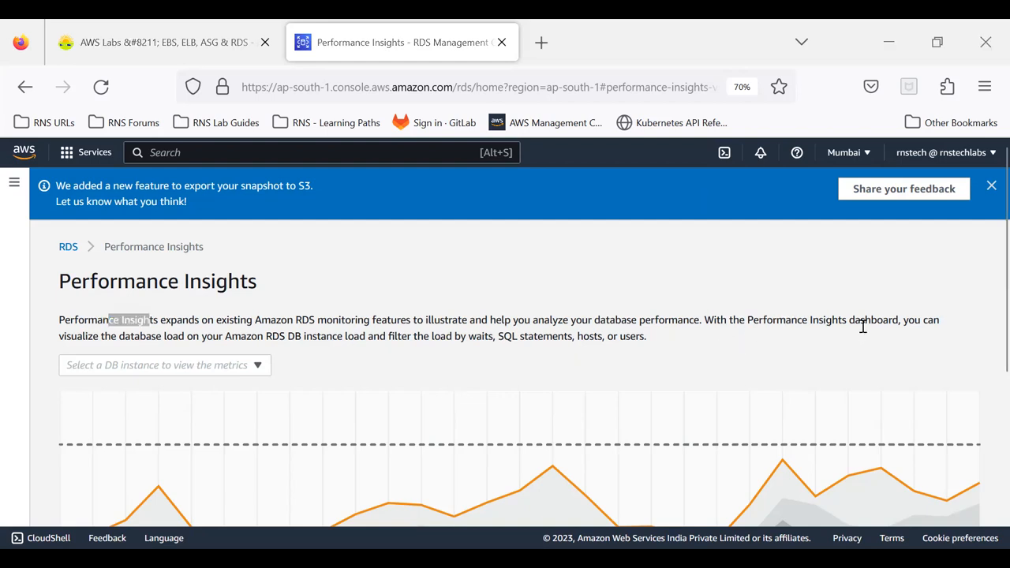
{"action": "left_click_drag", "start_coordinate": [72, 332], "coordinate": [193, 336]}
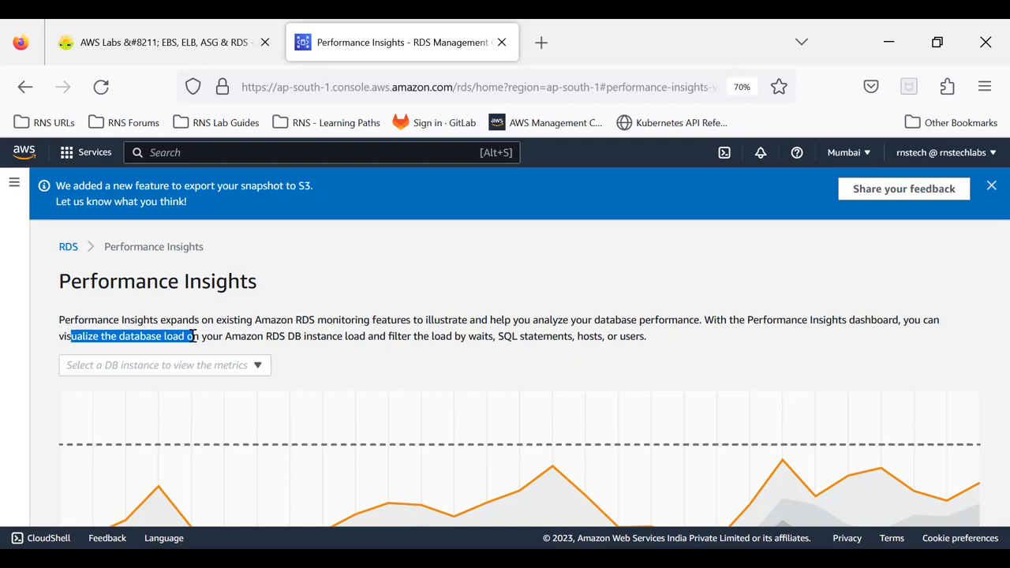
{"action": "left_click", "coordinate": [181, 364]}
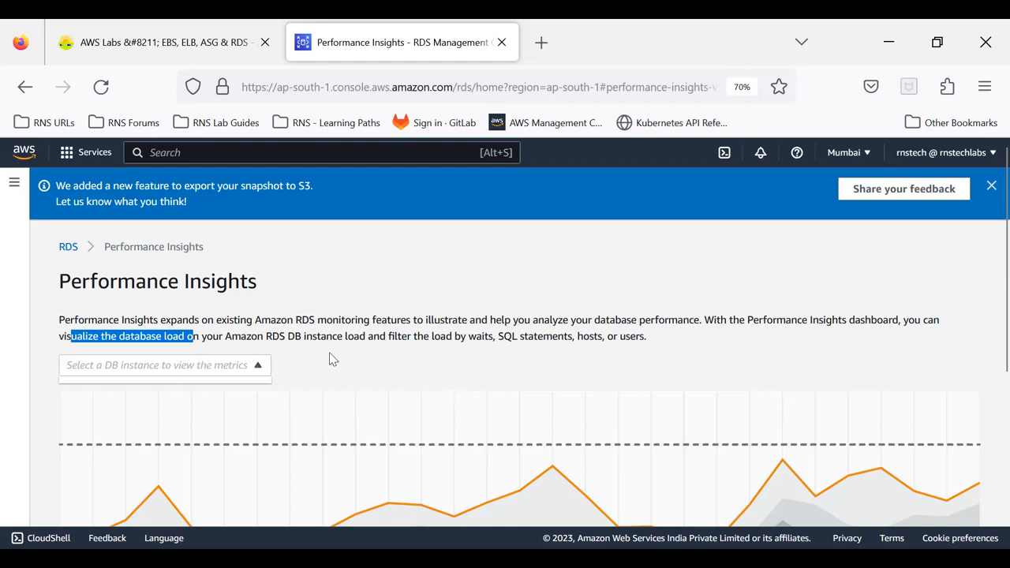
{"action": "left_click_drag", "start_coordinate": [433, 338], "coordinate": [574, 339]}
{"action": "left_click", "coordinate": [530, 386]}
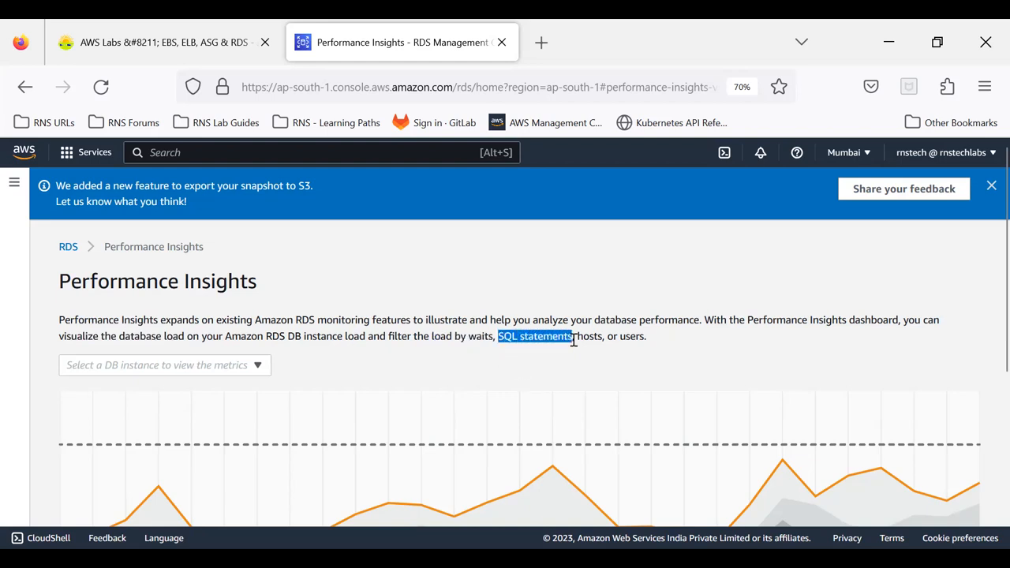
{"action": "left_click", "coordinate": [576, 367]}
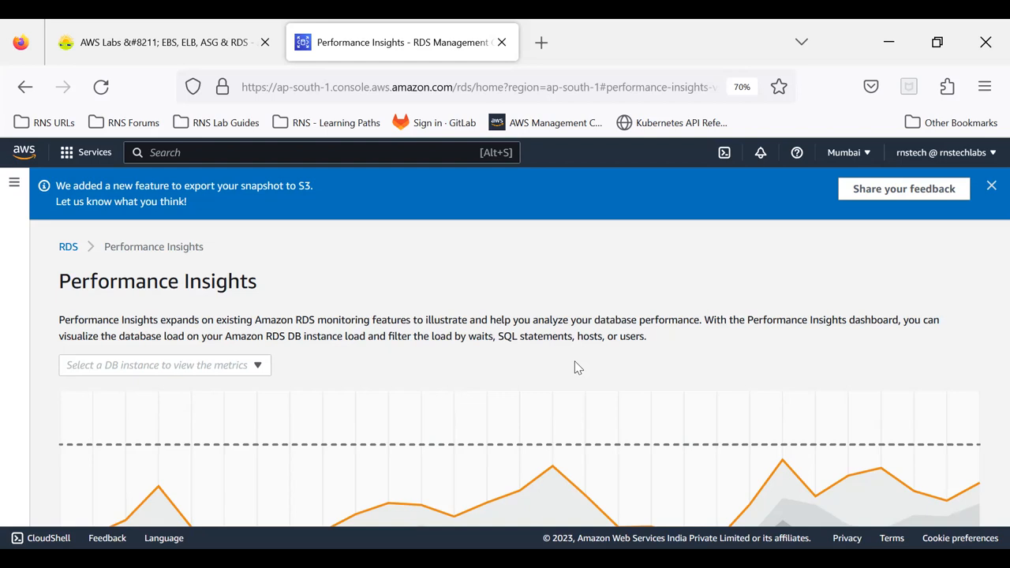
{"action": "double_click", "coordinate": [590, 337]}
{"action": "double_click", "coordinate": [632, 337]}
{"action": "left_click", "coordinate": [636, 356]}
{"action": "left_click_drag", "start_coordinate": [657, 343], "coordinate": [178, 337]}
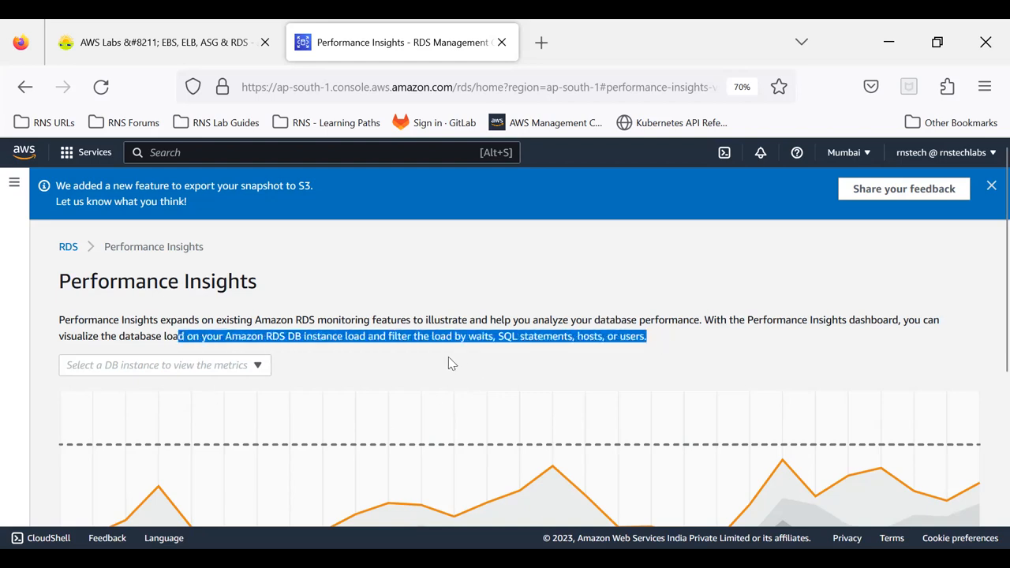
Step: Look over the load chart and the Turning on Performance Insights and DevOps Guru sections, and show the RDS navigation again
{"action": "scroll", "coordinate": [329, 429], "scroll_direction": "down", "scroll_amount": 3}
{"action": "scroll", "coordinate": [329, 428], "scroll_direction": "down", "scroll_amount": 2}
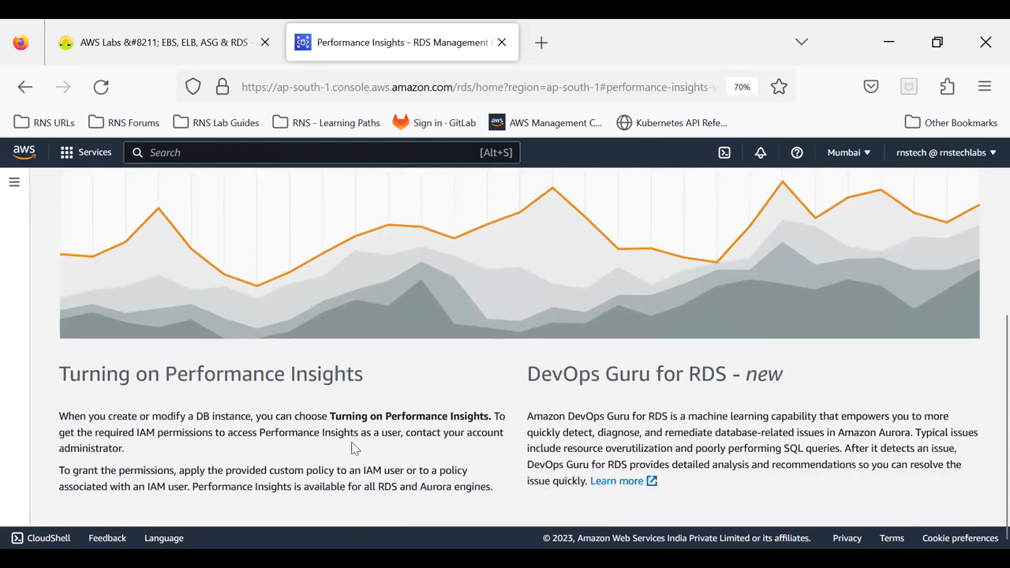
{"action": "scroll", "coordinate": [353, 446], "scroll_direction": "up", "scroll_amount": 5}
{"action": "left_click", "coordinate": [210, 330]}
{"action": "left_click", "coordinate": [243, 397]}
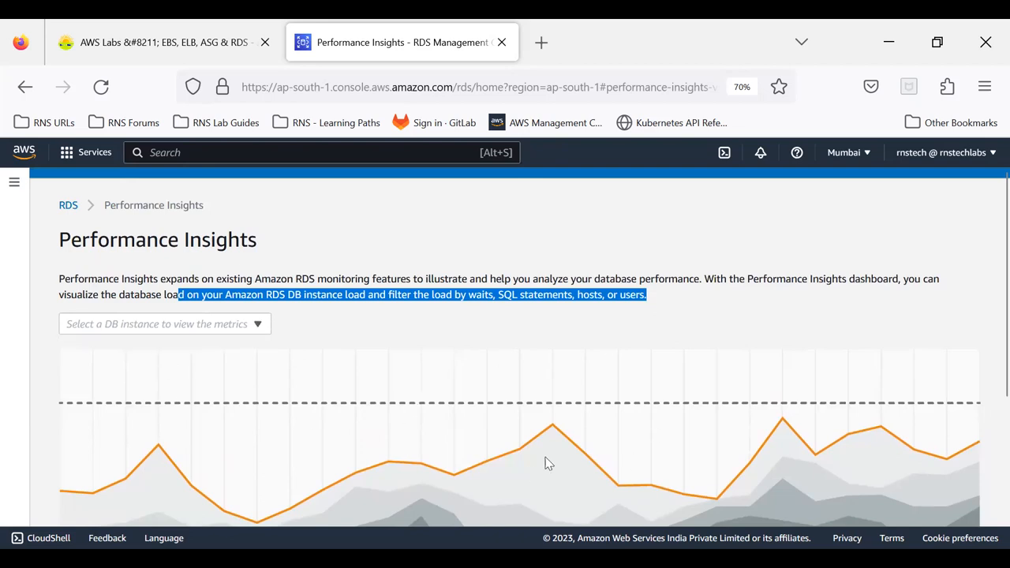
{"action": "scroll", "coordinate": [549, 463], "scroll_direction": "down", "scroll_amount": 5}
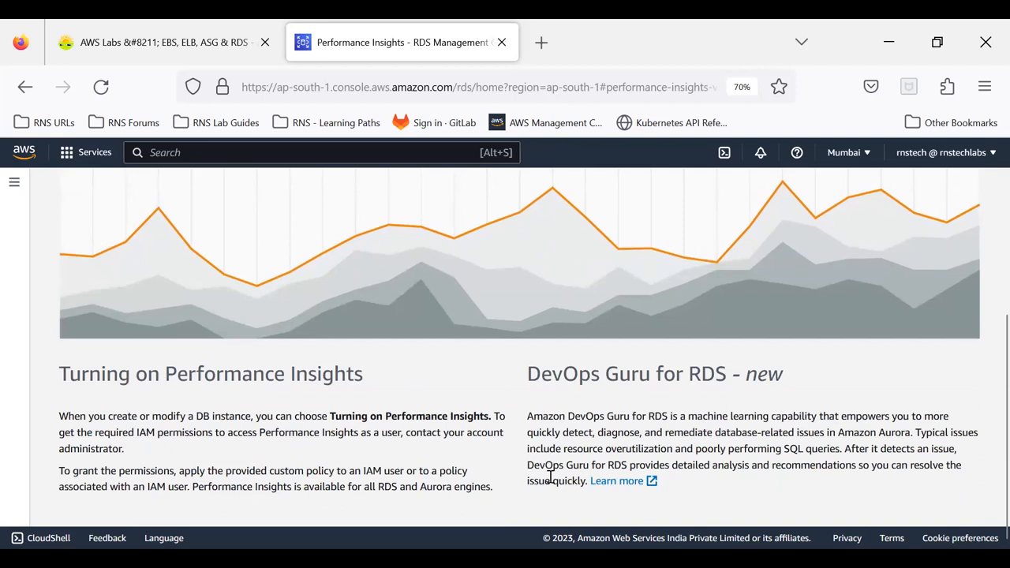
{"action": "scroll", "coordinate": [548, 473], "scroll_direction": "up", "scroll_amount": 5}
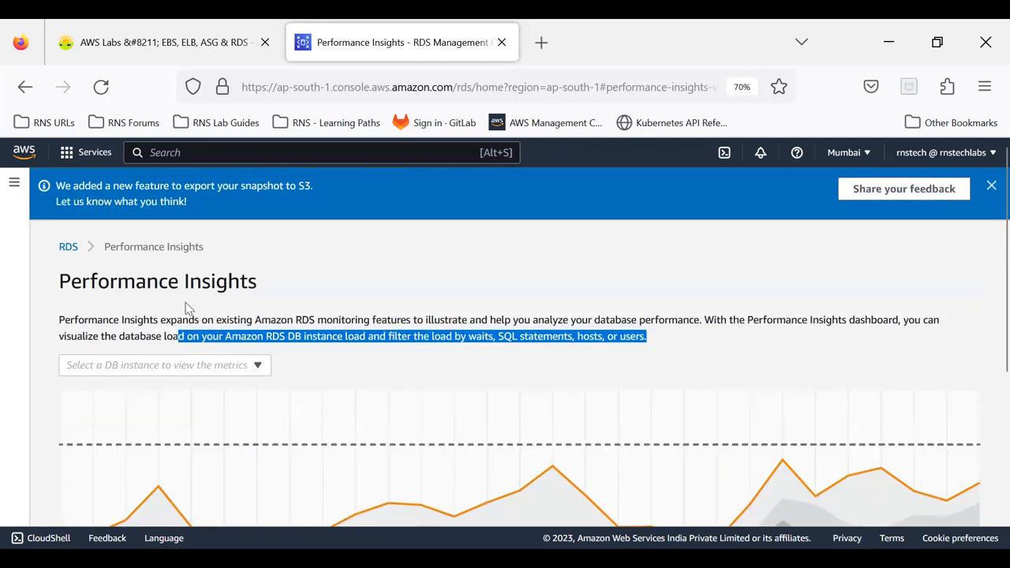
{"action": "left_click", "coordinate": [13, 181]}
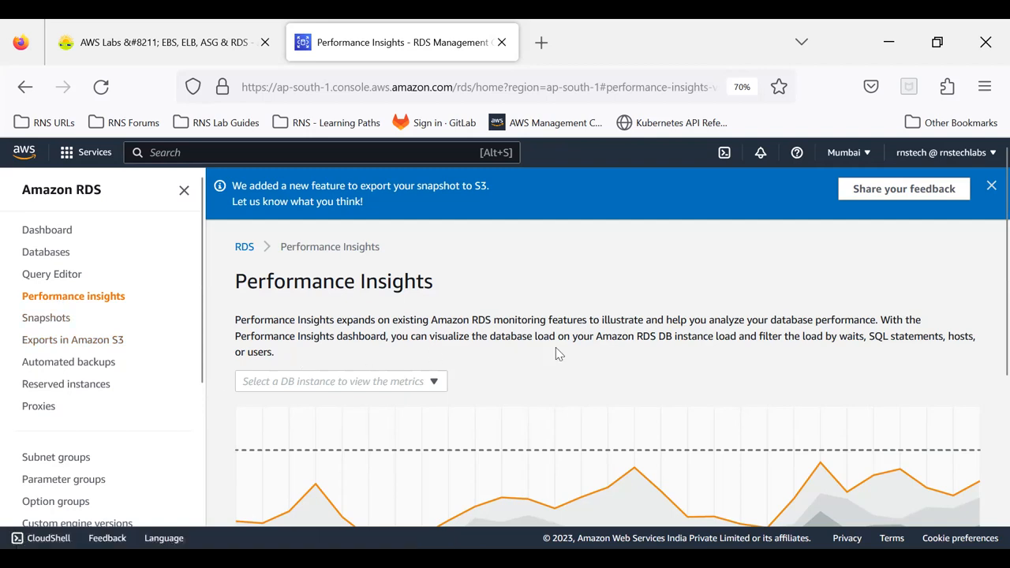
Step: Open the details of the mysql-db database and check its endpoint and port under connectivity and security
{"action": "scroll", "coordinate": [556, 348], "scroll_direction": "down", "scroll_amount": 2}
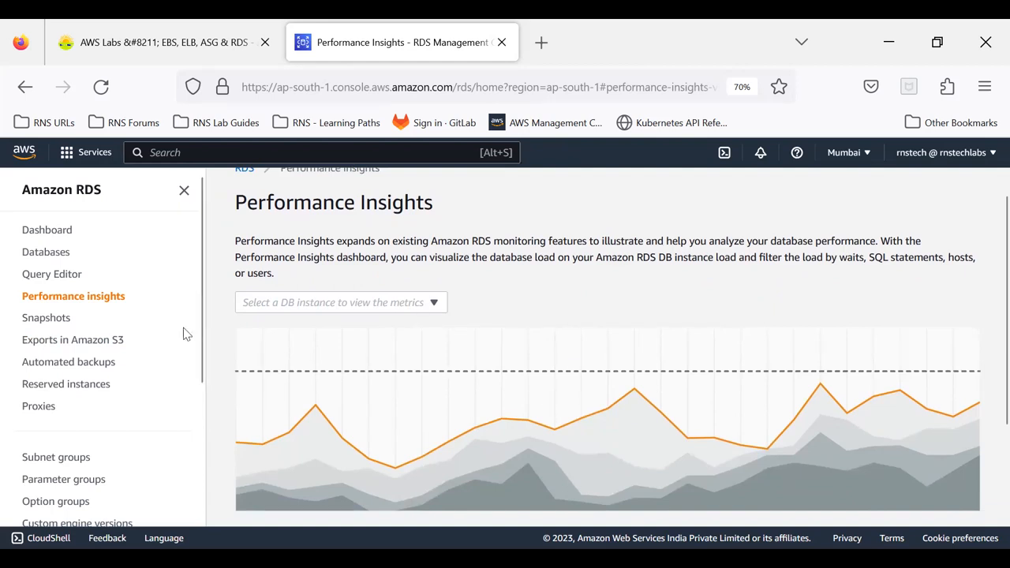
{"action": "scroll", "coordinate": [184, 329], "scroll_direction": "down", "scroll_amount": 2}
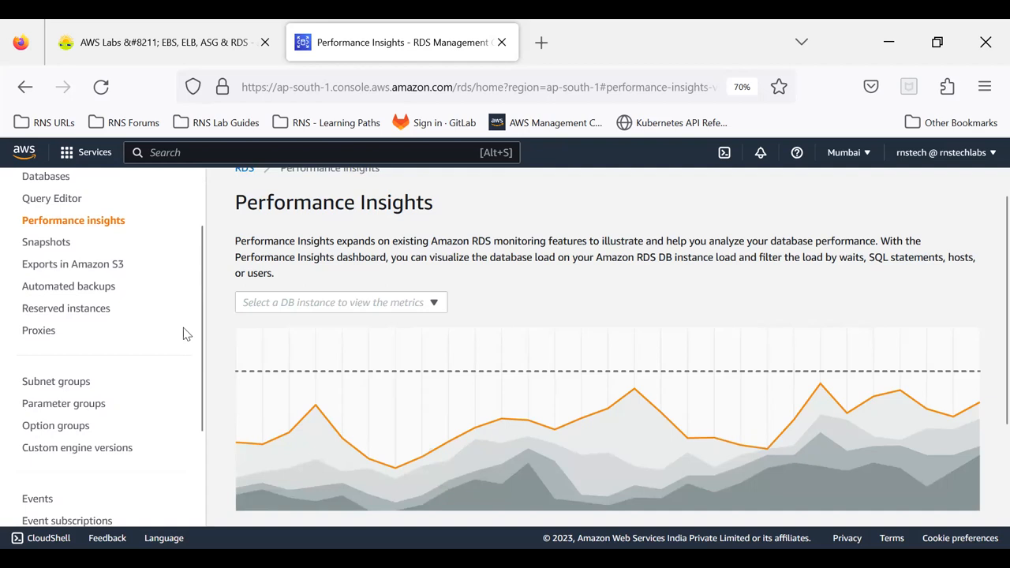
{"action": "scroll", "coordinate": [93, 253], "scroll_direction": "up", "scroll_amount": 2}
{"action": "left_click", "coordinate": [46, 254]}
{"action": "left_click", "coordinate": [339, 404]}
{"action": "scroll", "coordinate": [496, 379], "scroll_direction": "down", "scroll_amount": 3}
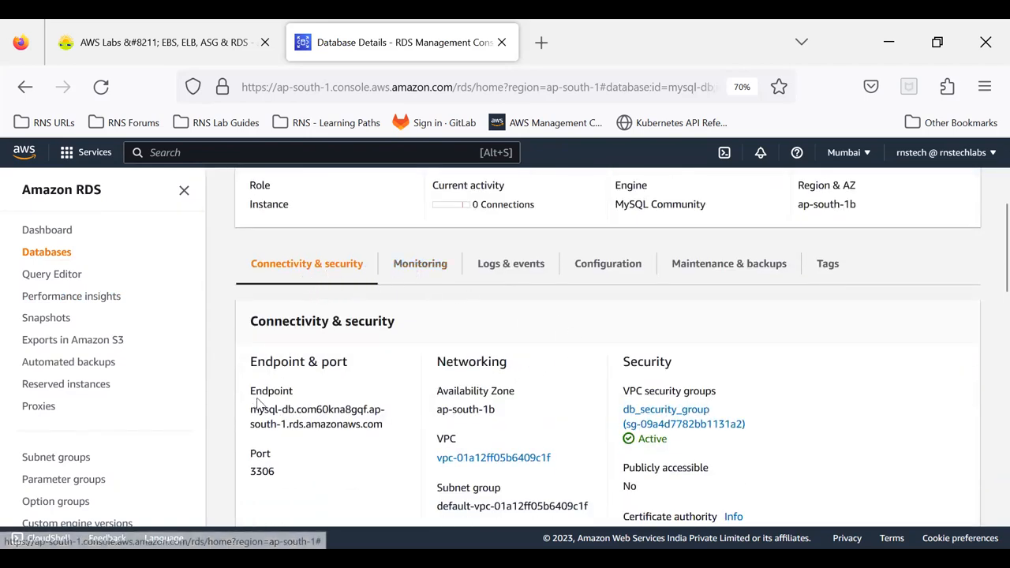
{"action": "left_click_drag", "start_coordinate": [251, 399], "coordinate": [279, 491]}
{"action": "left_click", "coordinate": [315, 483]}
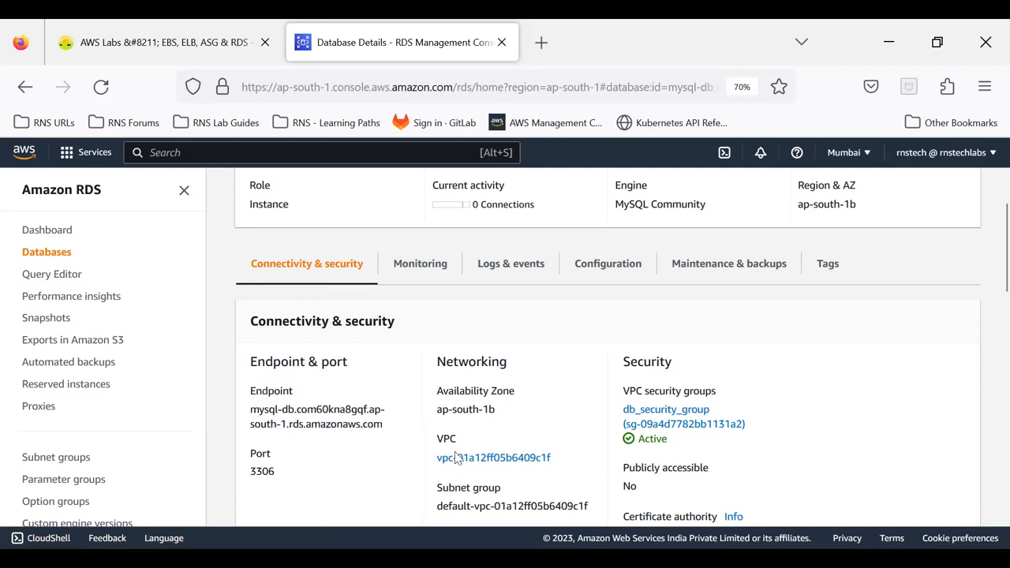
Step: Review mysql-db's CloudWatch charts for CPU utilization, DB connections, free storage space, freeable memory, and write and read IOPS
{"action": "left_click", "coordinate": [420, 270]}
{"action": "scroll", "coordinate": [421, 272], "scroll_direction": "down", "scroll_amount": 3}
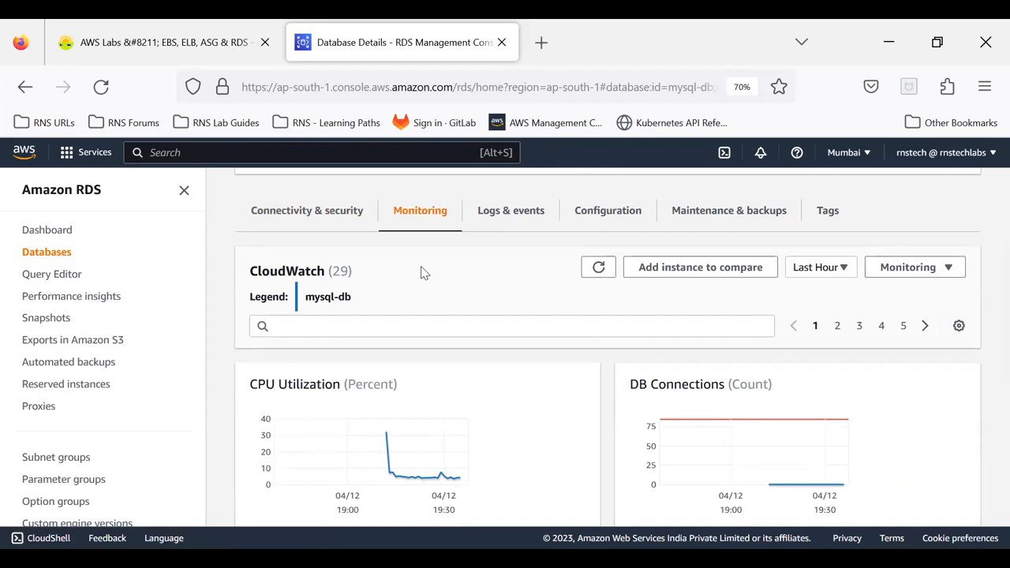
{"action": "scroll", "coordinate": [424, 272], "scroll_direction": "down", "scroll_amount": 1}
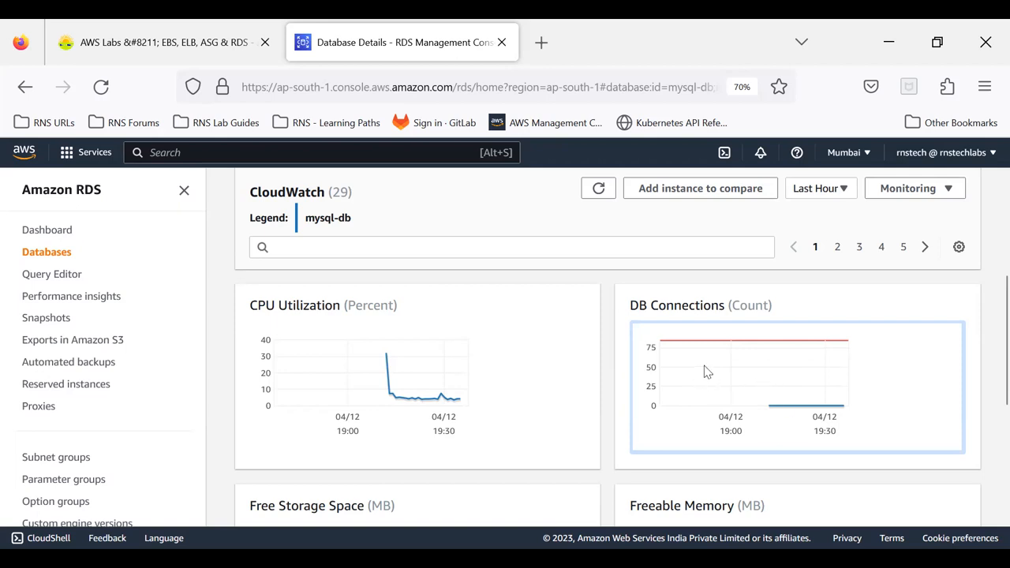
{"action": "scroll", "coordinate": [746, 375], "scroll_direction": "down", "scroll_amount": 4}
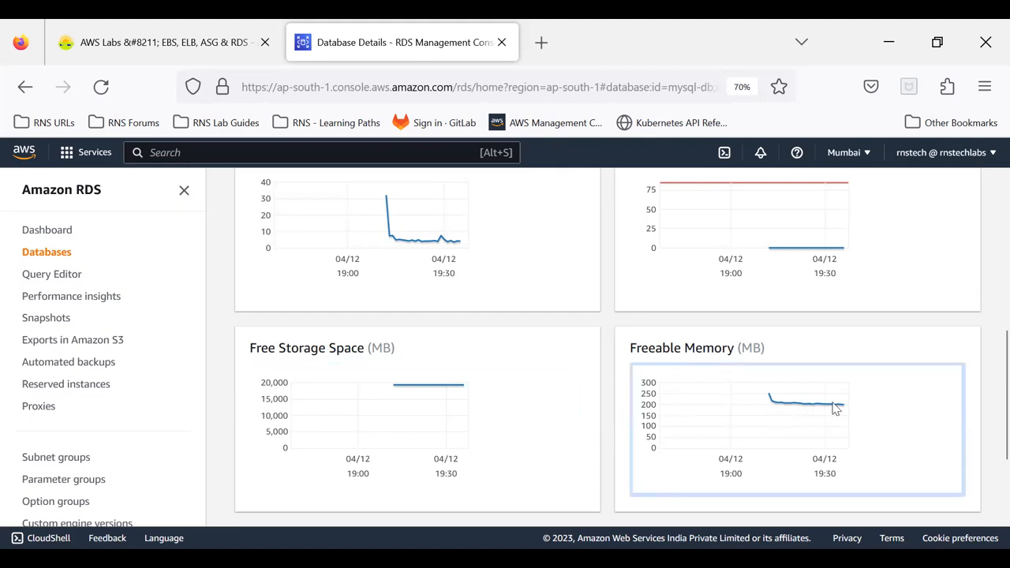
{"action": "scroll", "coordinate": [836, 409], "scroll_direction": "down", "scroll_amount": 1}
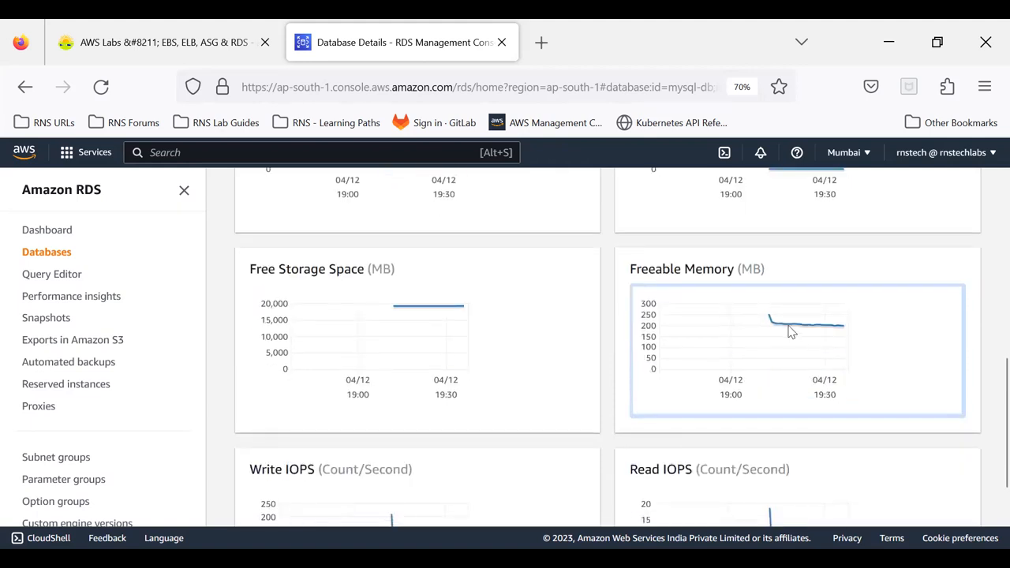
{"action": "scroll", "coordinate": [791, 331], "scroll_direction": "down", "scroll_amount": 2}
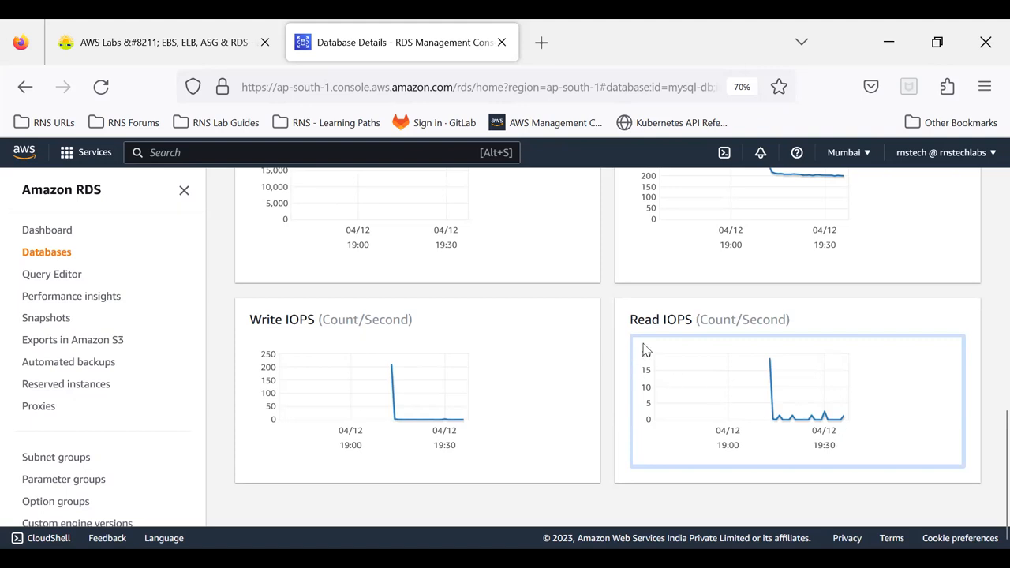
{"action": "scroll", "coordinate": [735, 376], "scroll_direction": "up", "scroll_amount": 3}
{"action": "scroll", "coordinate": [735, 376], "scroll_direction": "up", "scroll_amount": 10}
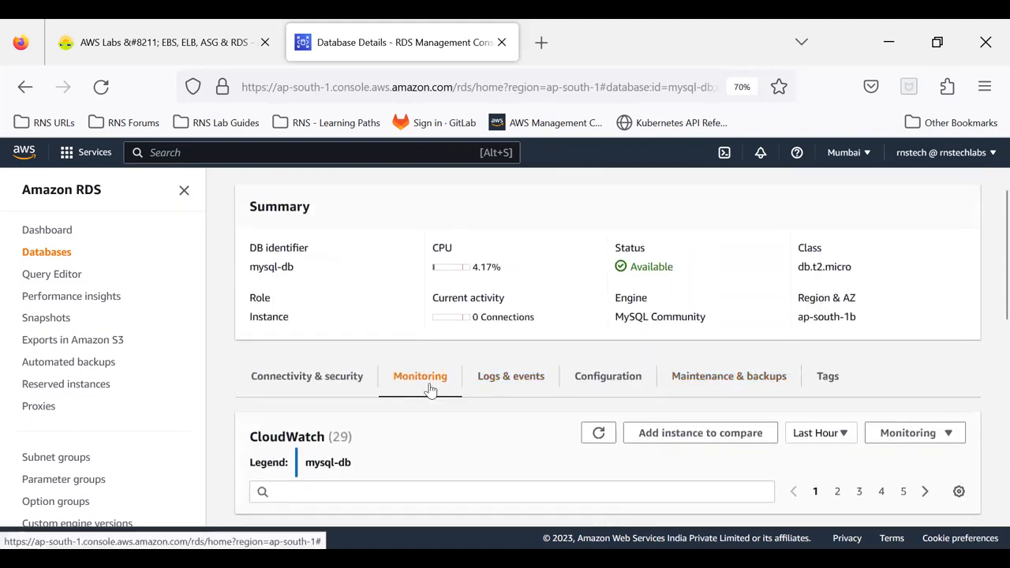
Step: Check which monitoring views are offered for mysql-db besides CloudWatch
{"action": "scroll", "coordinate": [430, 390], "scroll_direction": "down", "scroll_amount": 3}
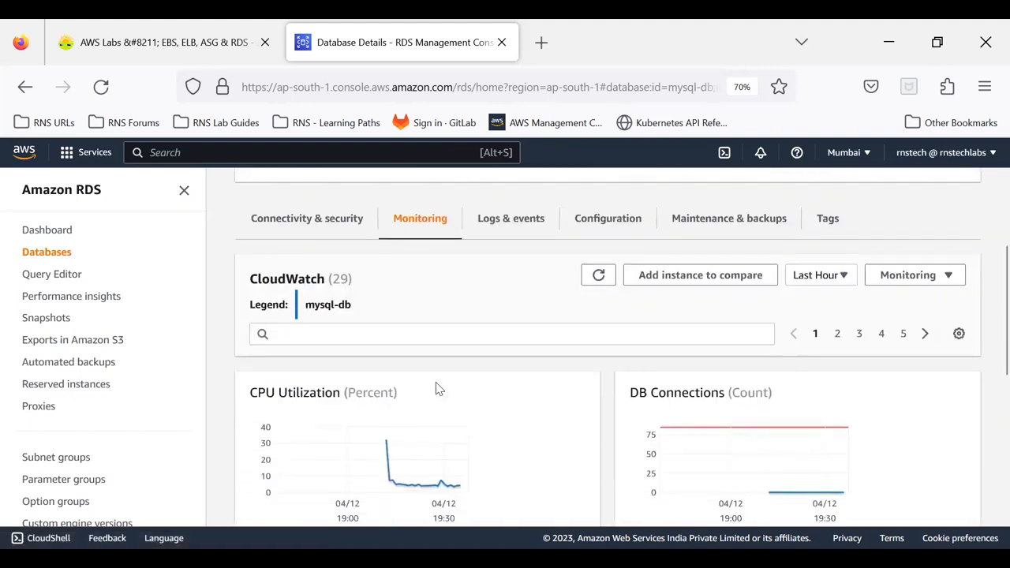
{"action": "left_click", "coordinate": [931, 278]}
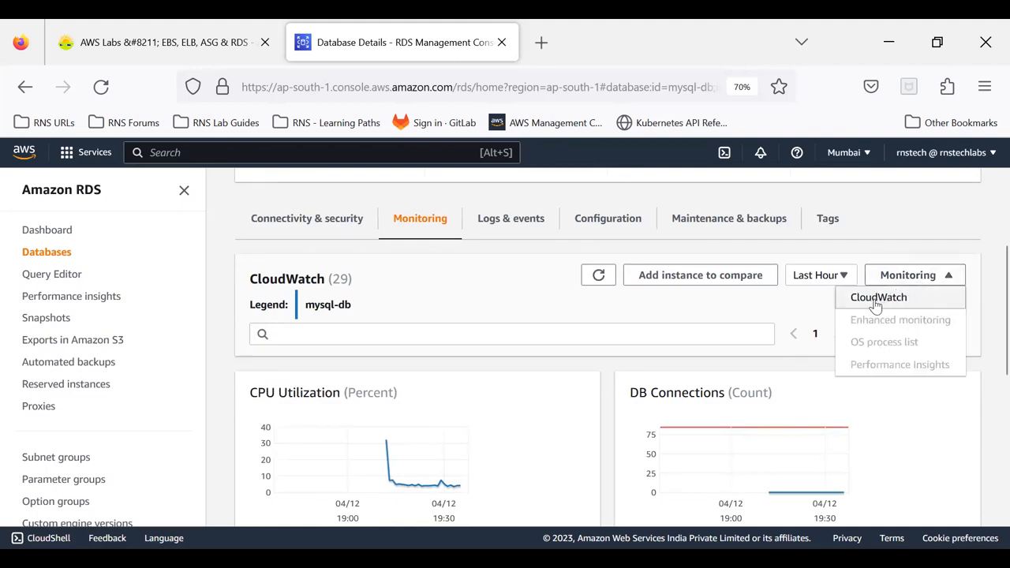
{"action": "left_click", "coordinate": [774, 310]}
{"action": "left_click", "coordinate": [914, 278]}
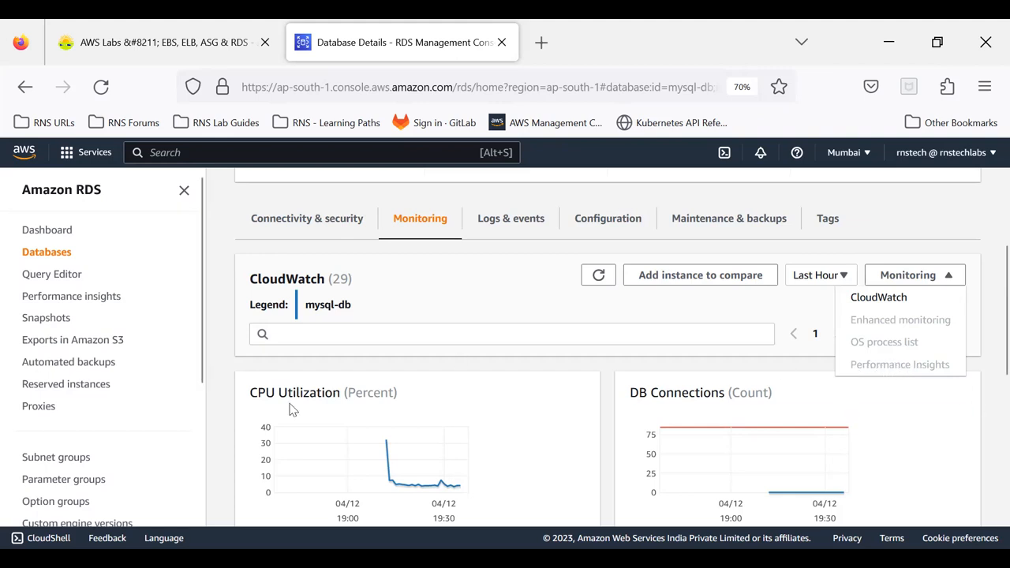
Step: Revisit the Performance Insights page and return to the list of RDS databases
{"action": "left_click", "coordinate": [70, 300]}
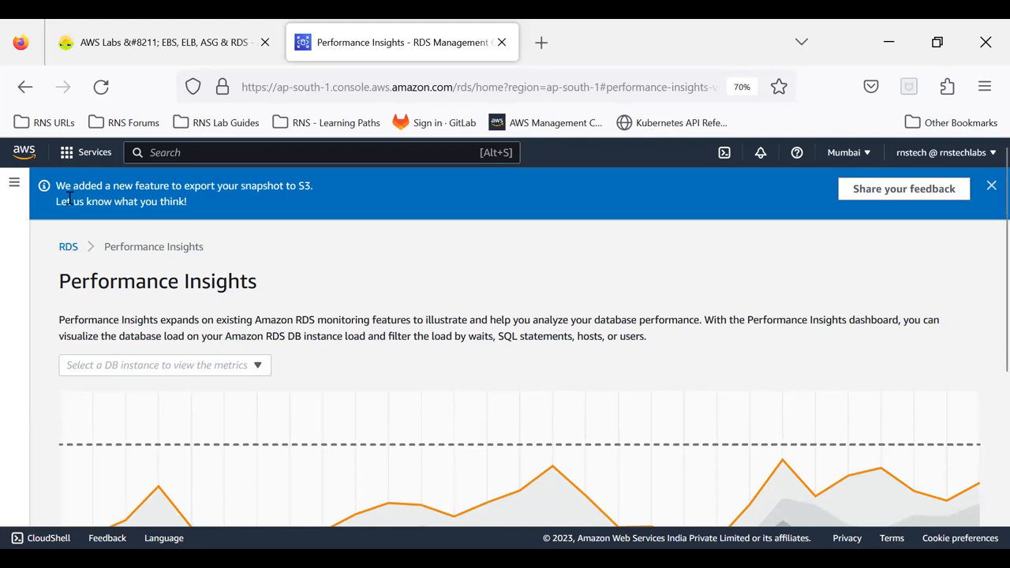
{"action": "left_click", "coordinate": [15, 184]}
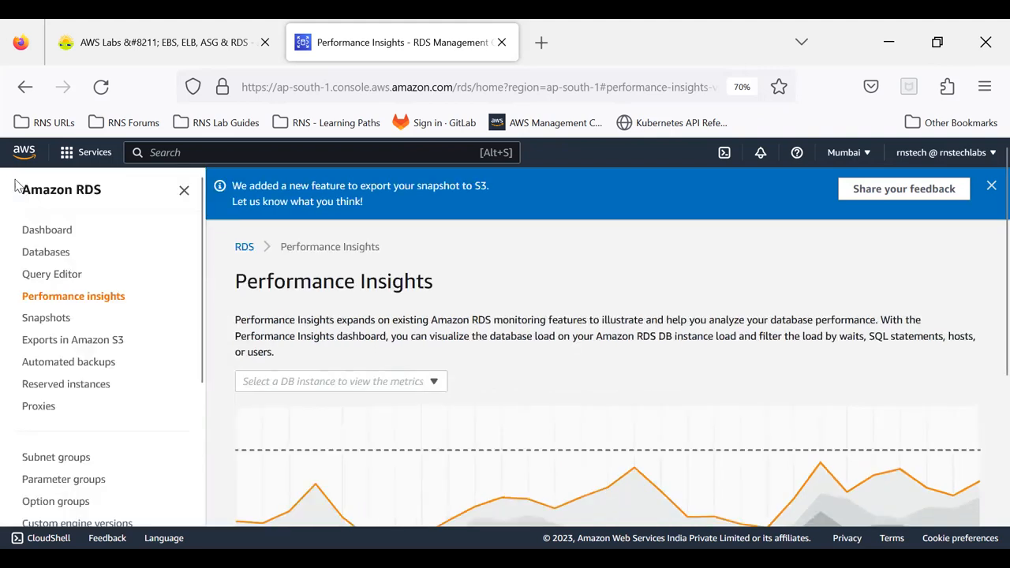
{"action": "left_click", "coordinate": [39, 253]}
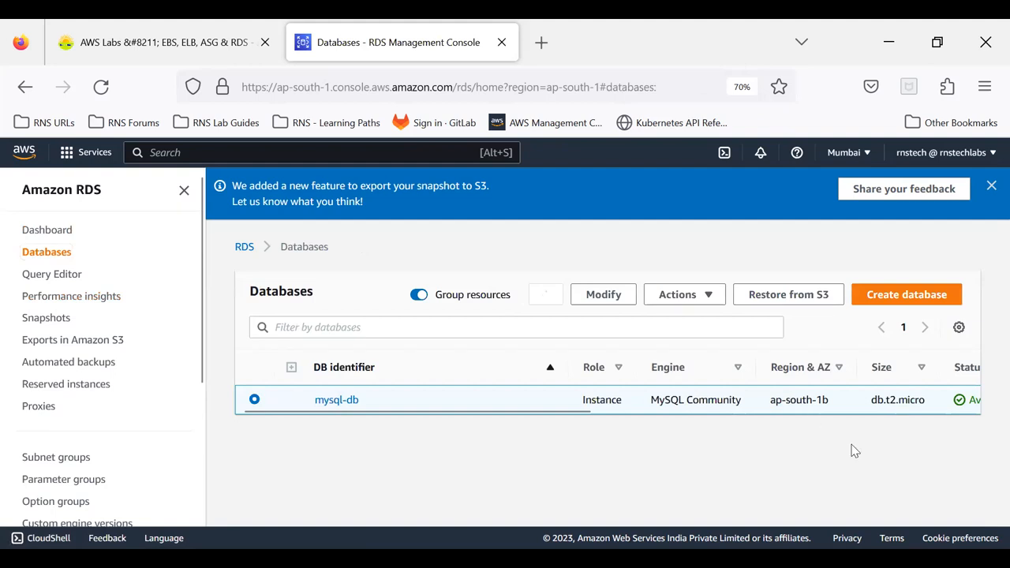
Step: Open the mysql-db database and examine its CloudWatch alarms, recent events and available log files
{"action": "left_click", "coordinate": [338, 401]}
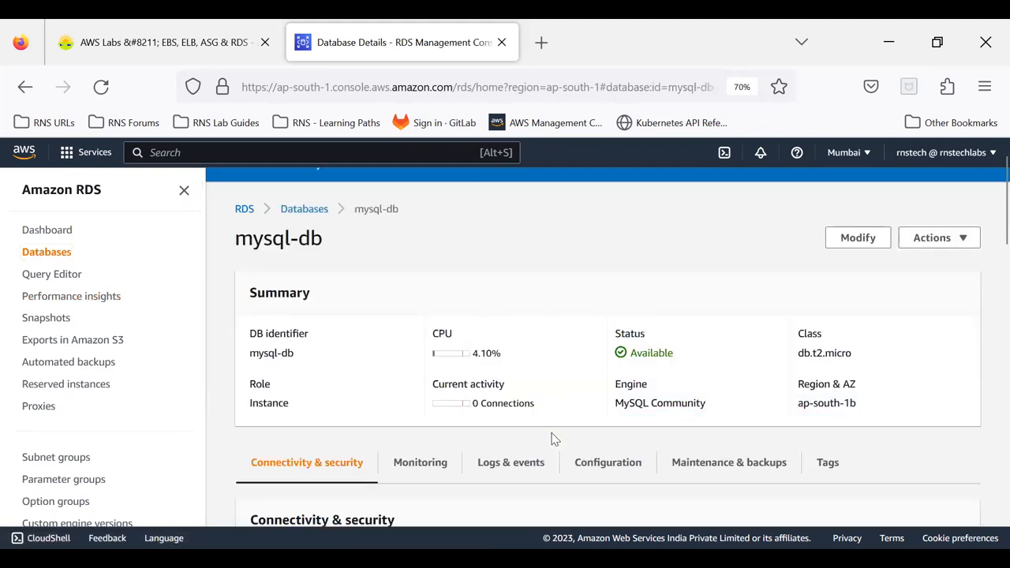
{"action": "scroll", "coordinate": [444, 305], "scroll_direction": "down", "scroll_amount": 3}
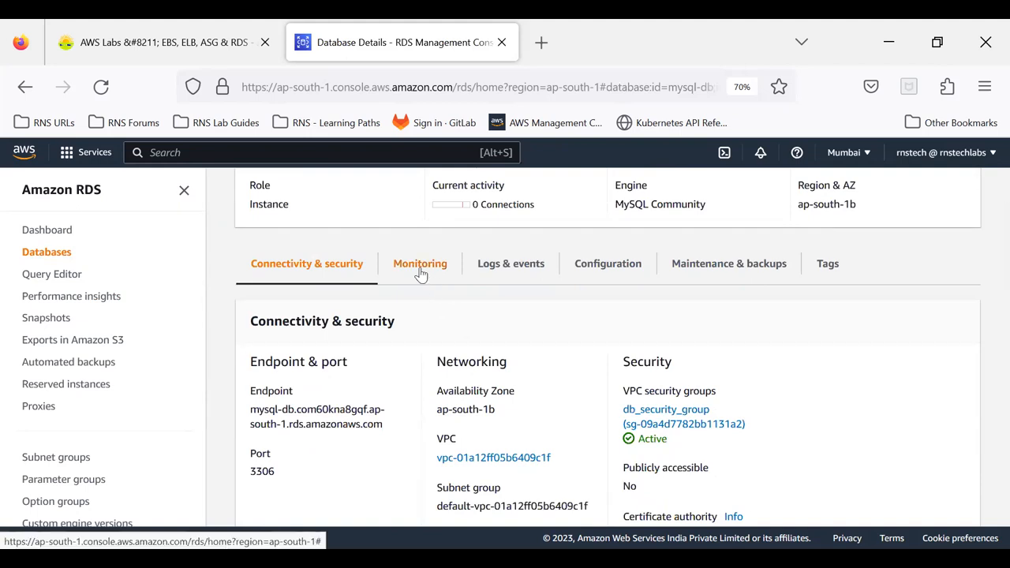
{"action": "left_click", "coordinate": [512, 265]}
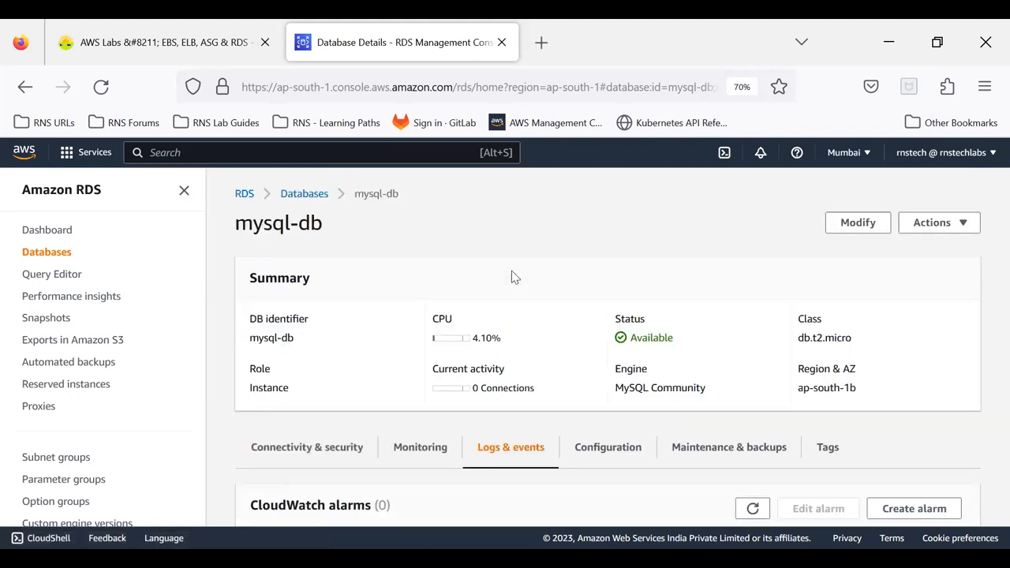
{"action": "scroll", "coordinate": [512, 277], "scroll_direction": "down", "scroll_amount": 2}
{"action": "scroll", "coordinate": [513, 276], "scroll_direction": "down", "scroll_amount": 2}
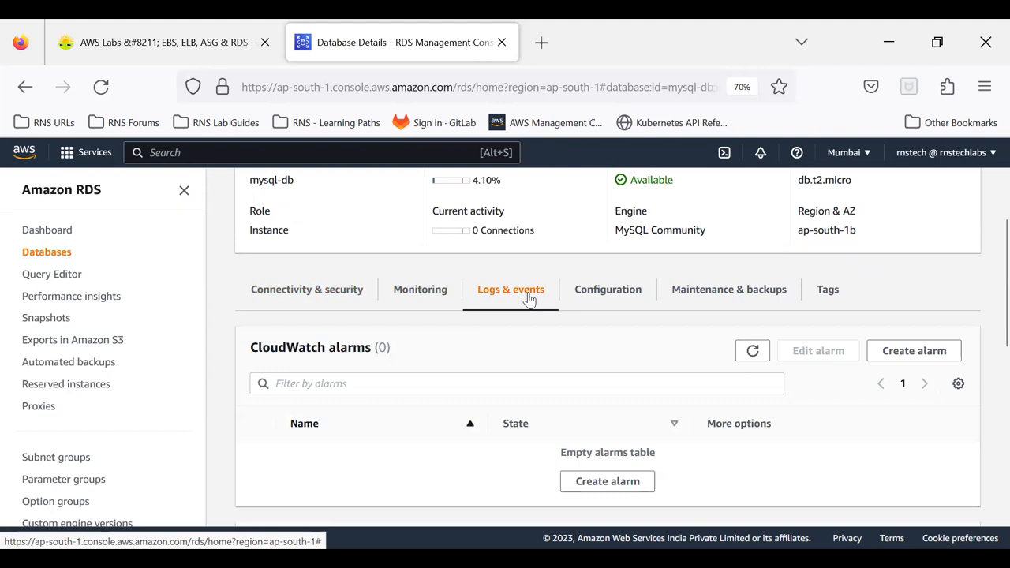
{"action": "scroll", "coordinate": [528, 299], "scroll_direction": "down", "scroll_amount": 6}
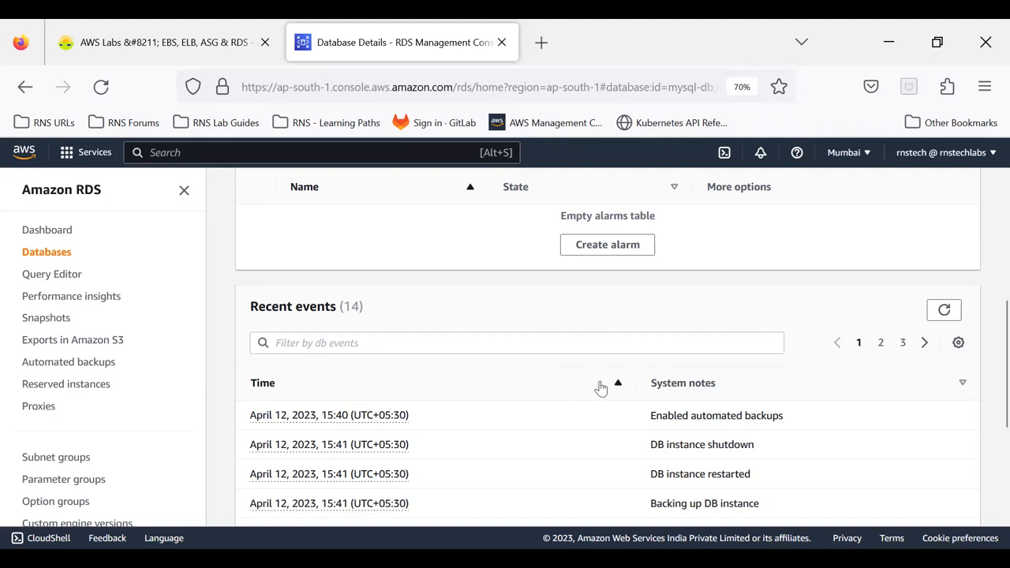
{"action": "scroll", "coordinate": [600, 387], "scroll_direction": "down", "scroll_amount": 4}
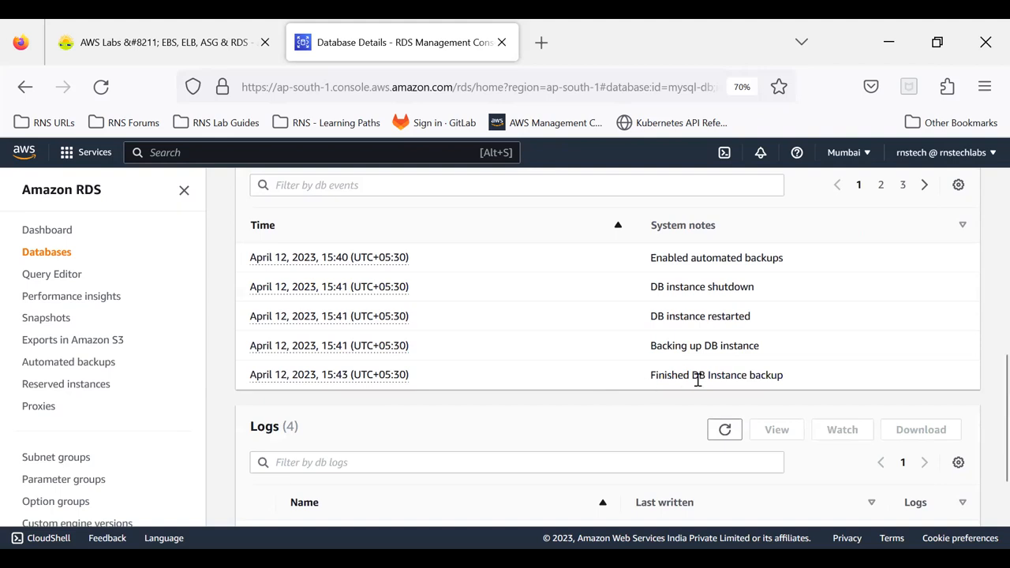
{"action": "scroll", "coordinate": [698, 379], "scroll_direction": "down", "scroll_amount": 4}
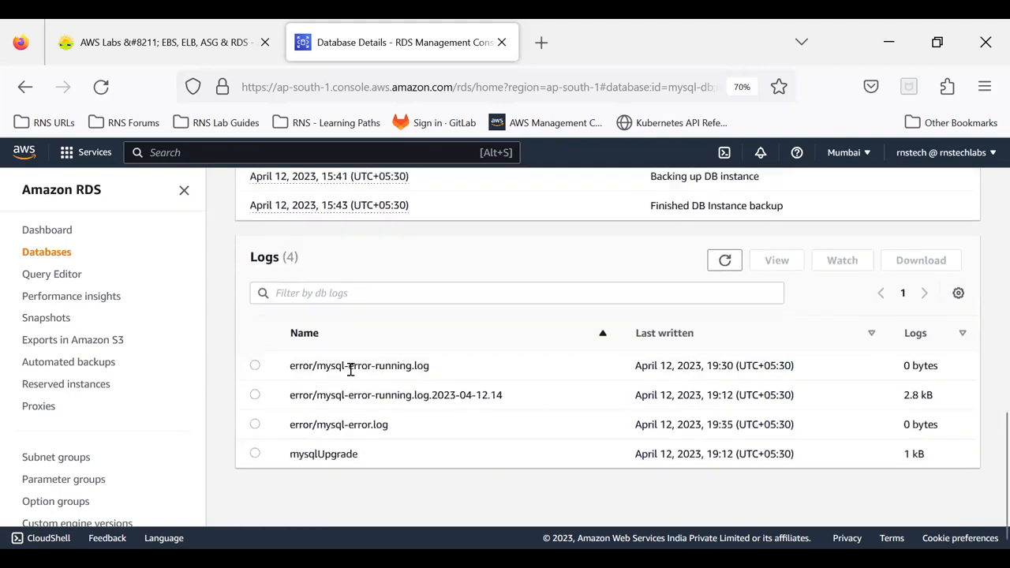
Step: Refresh the database's log list and watch the contents of error/mysql-error.log
{"action": "left_click", "coordinate": [718, 267]}
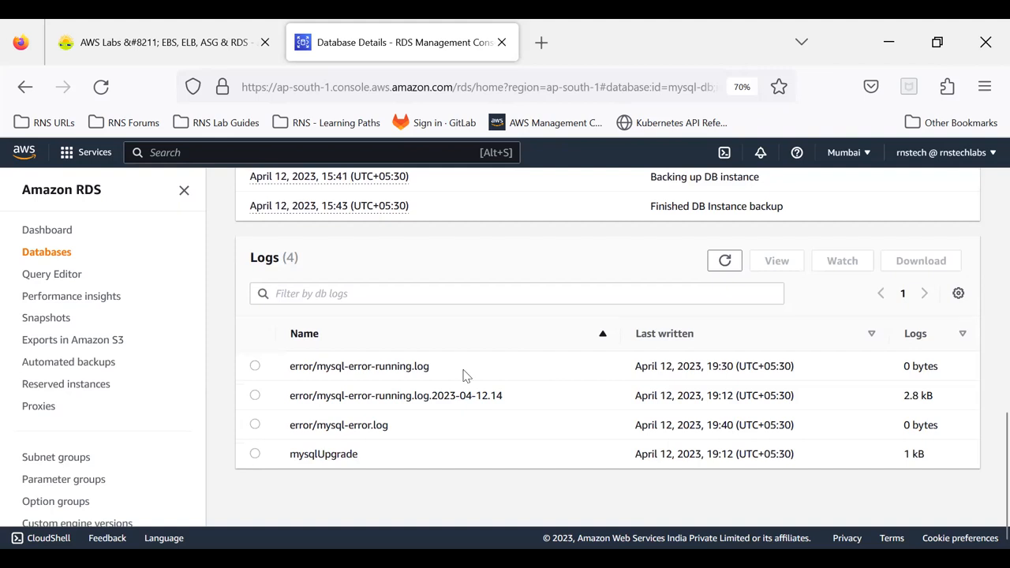
{"action": "left_click", "coordinate": [255, 425]}
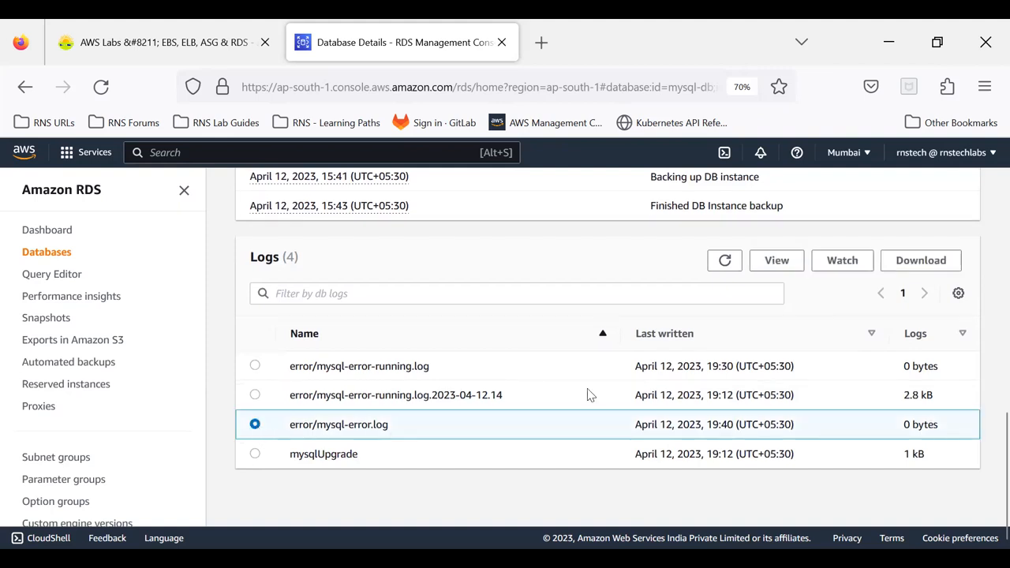
{"action": "left_click", "coordinate": [839, 268]}
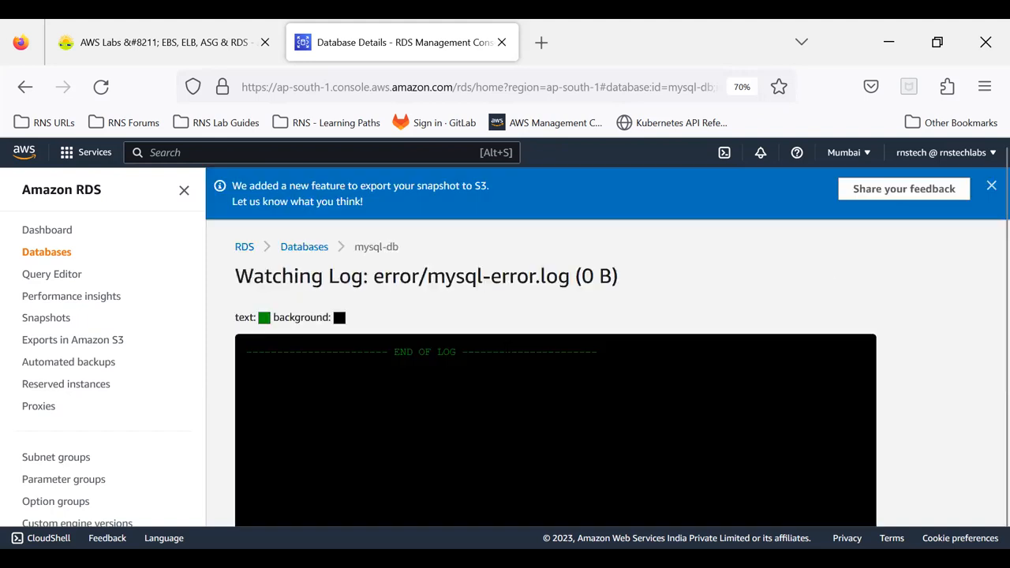
{"action": "scroll", "coordinate": [507, 354], "scroll_direction": "down", "scroll_amount": 2}
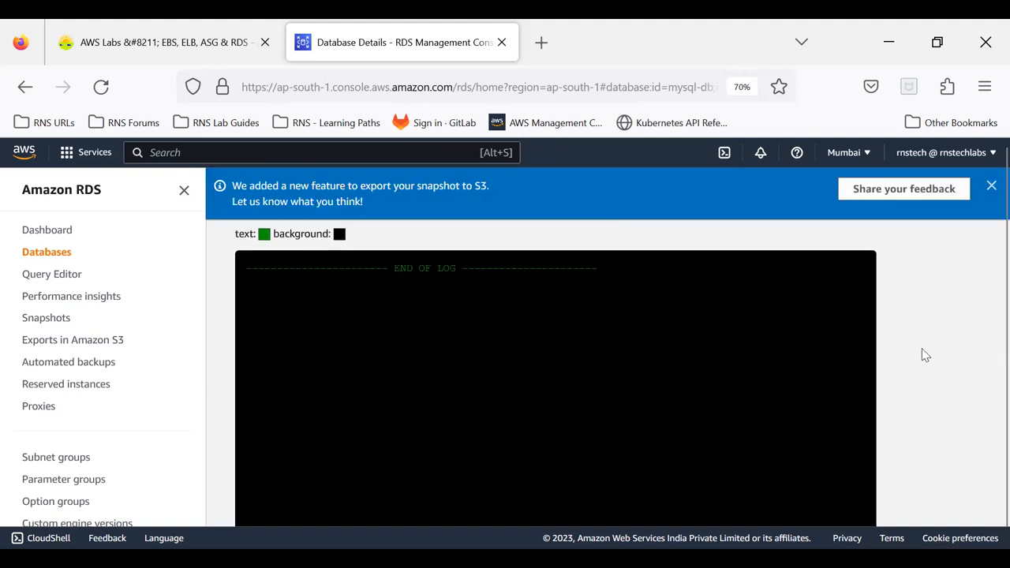
{"action": "scroll", "coordinate": [920, 355], "scroll_direction": "down", "scroll_amount": 3}
{"action": "left_click_drag", "start_coordinate": [748, 469], "coordinate": [863, 485]}
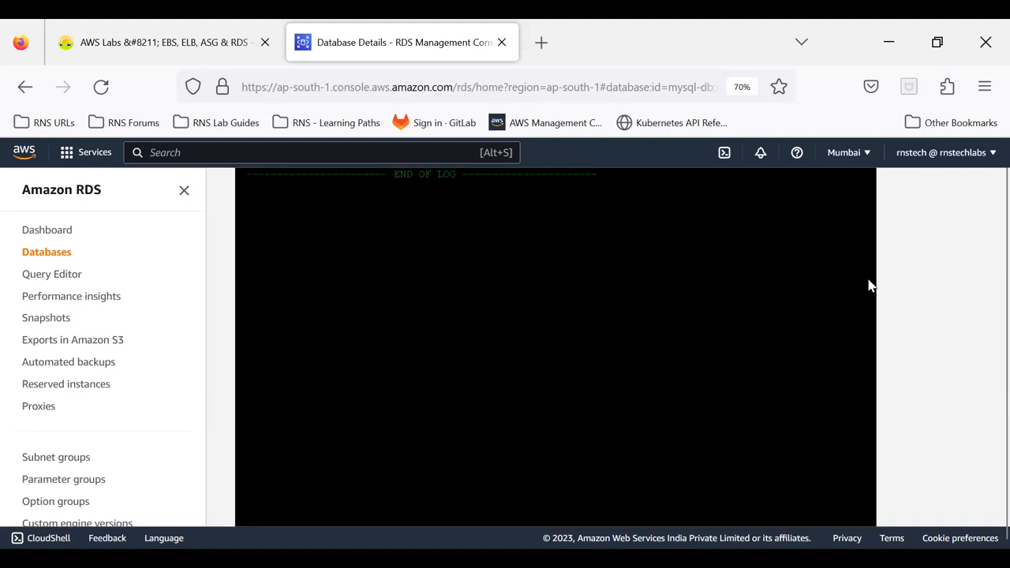
{"action": "scroll", "coordinate": [884, 281], "scroll_direction": "up", "scroll_amount": 3}
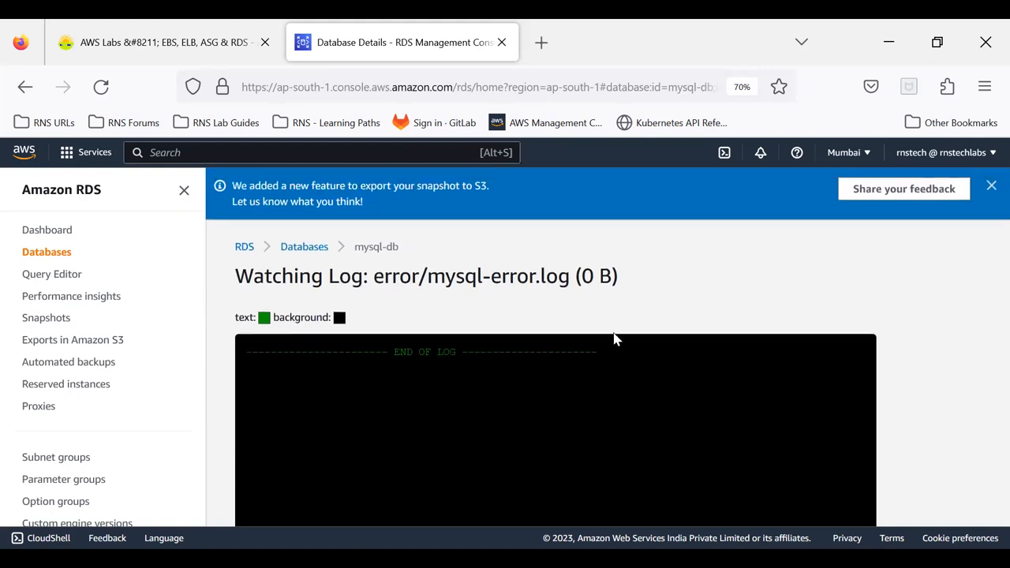
{"action": "left_click_drag", "start_coordinate": [378, 271], "coordinate": [569, 276]}
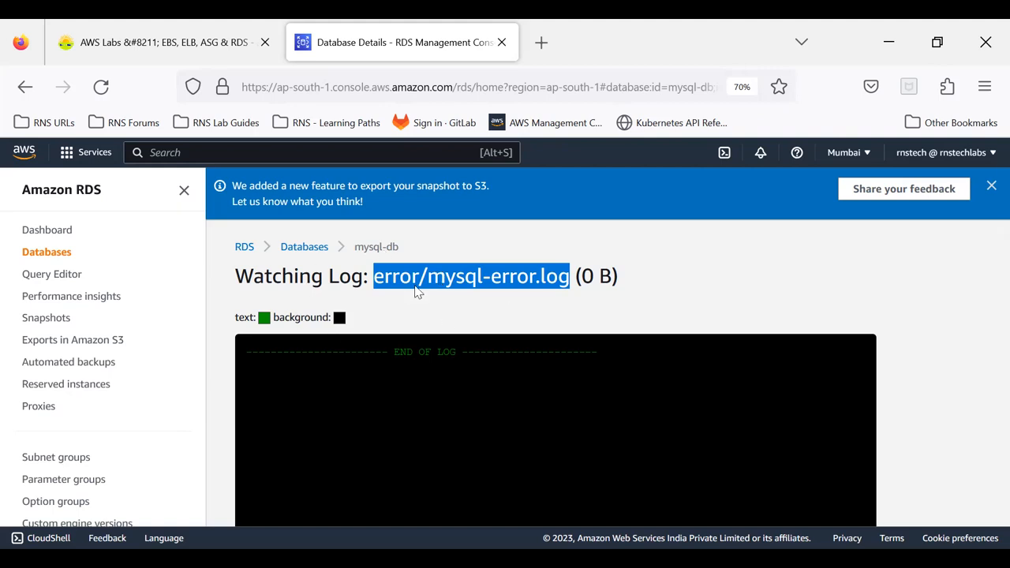
{"action": "left_click", "coordinate": [533, 330]}
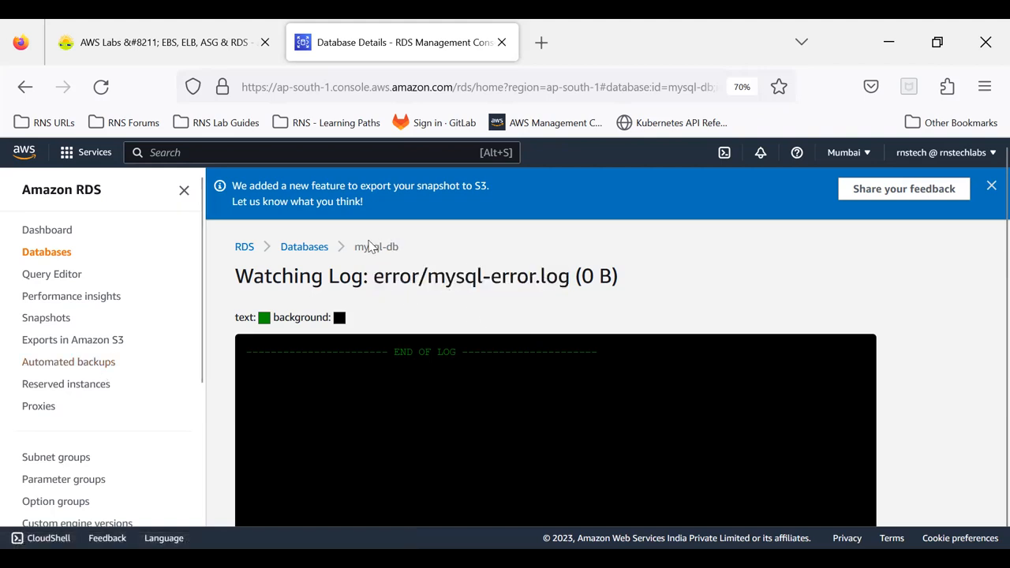
Step: Return to mysql-db's log files through the database list and select error/mysql-error-running.log.2023-04-12.14
{"action": "left_click", "coordinate": [300, 256]}
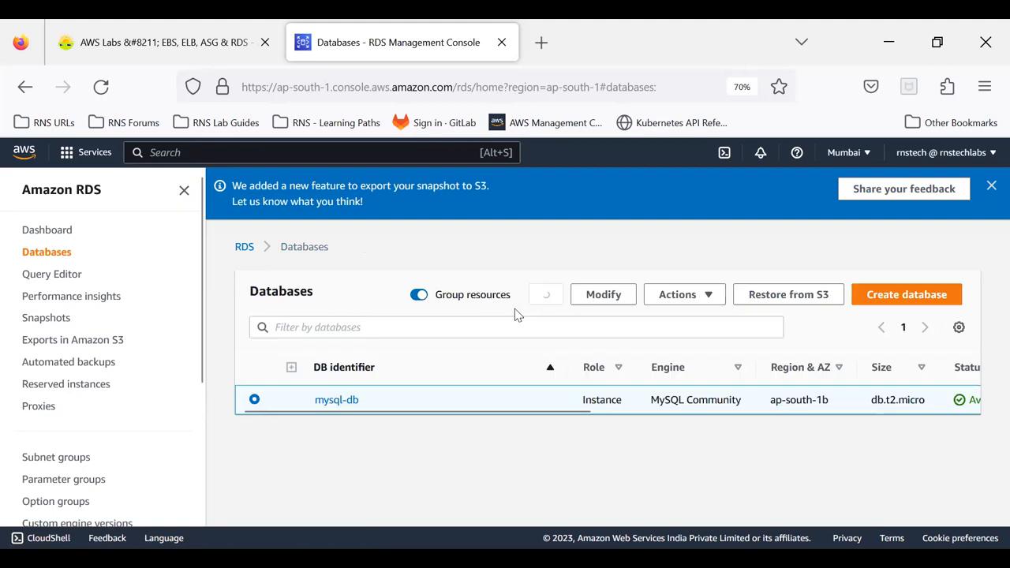
{"action": "left_click", "coordinate": [341, 403]}
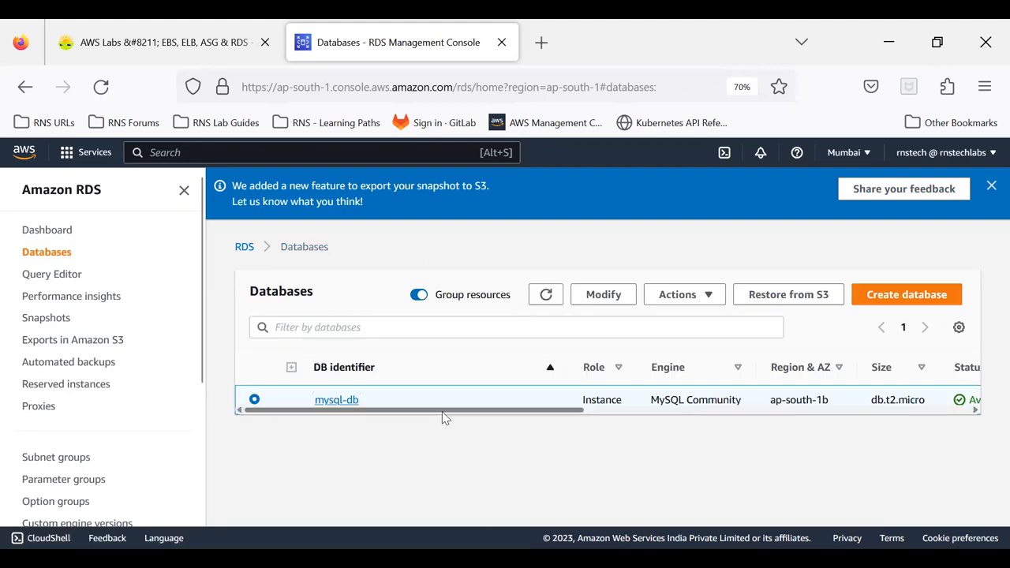
{"action": "scroll", "coordinate": [443, 418], "scroll_direction": "down", "scroll_amount": 10}
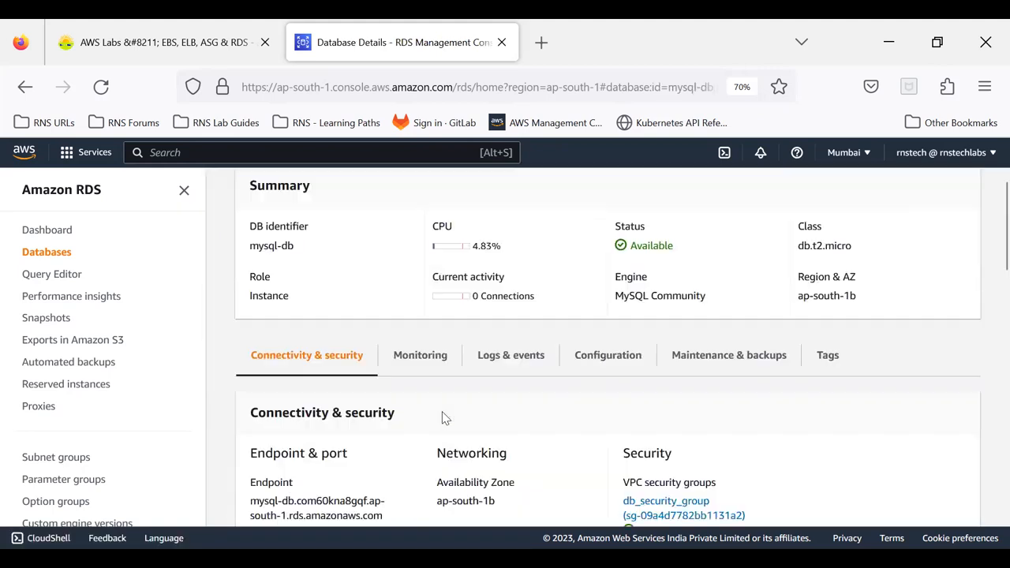
{"action": "scroll", "coordinate": [474, 363], "scroll_direction": "up", "scroll_amount": 8}
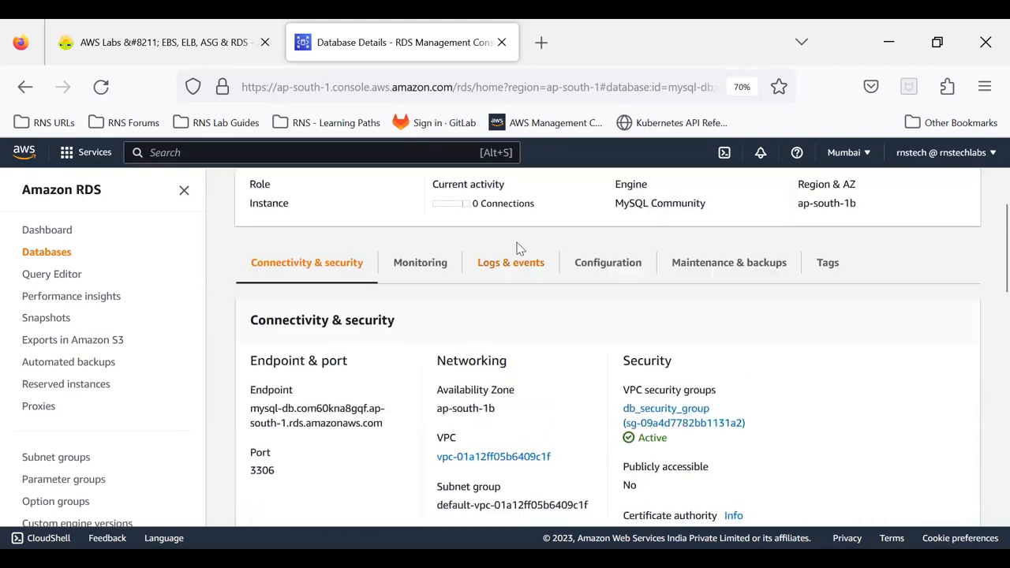
{"action": "scroll", "coordinate": [597, 380], "scroll_direction": "down", "scroll_amount": 6}
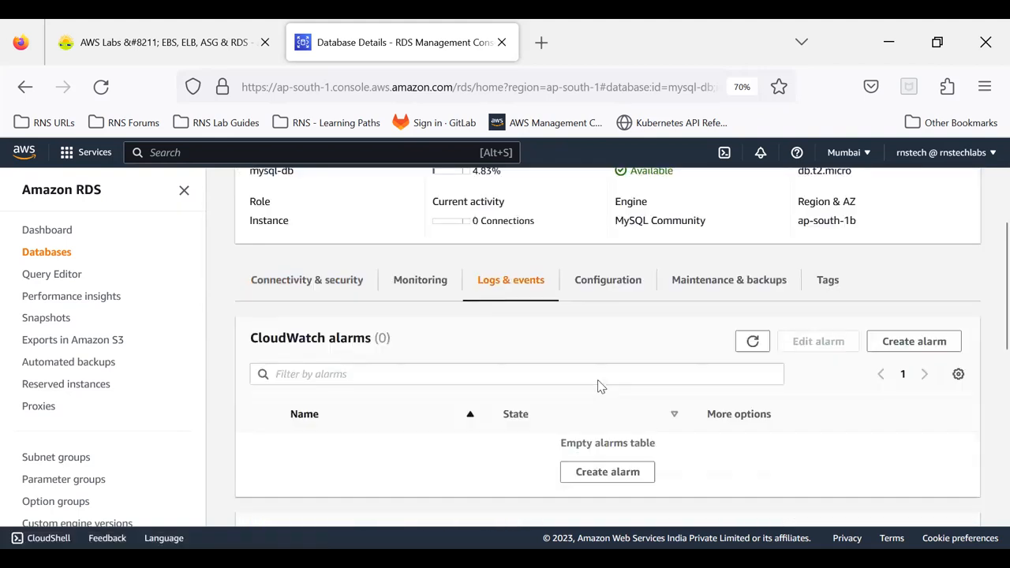
{"action": "scroll", "coordinate": [598, 385], "scroll_direction": "down", "scroll_amount": 3}
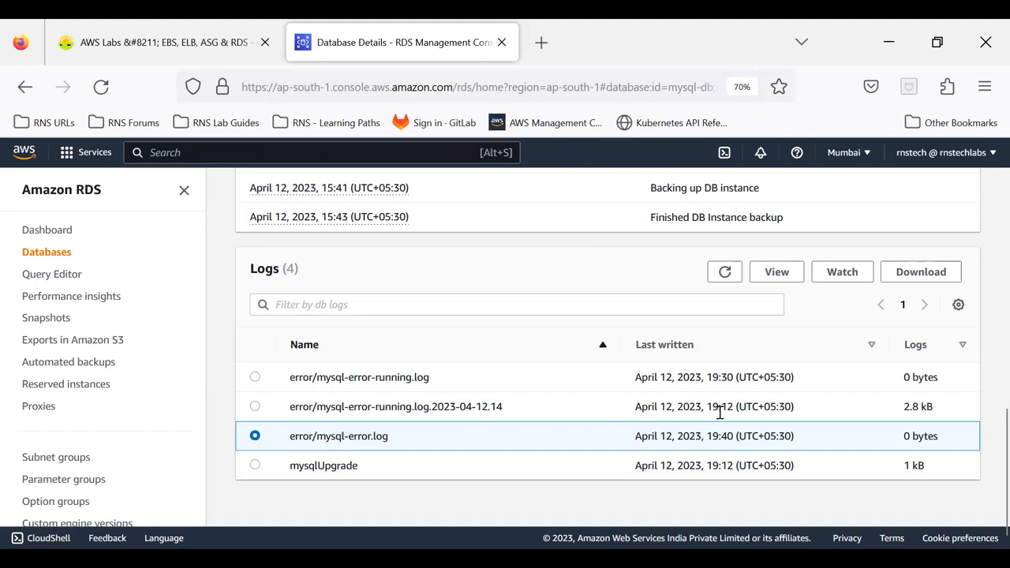
{"action": "left_click", "coordinate": [255, 406]}
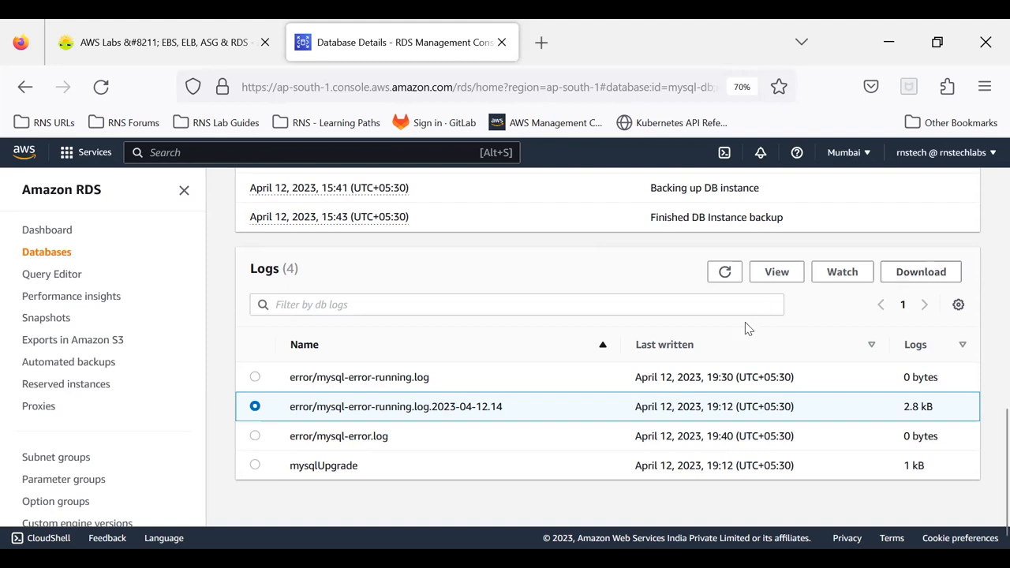
Step: Examine mysql-db's configuration, including its instance class, storage, availability, Performance Insights and recommendations
{"action": "scroll", "coordinate": [748, 328], "scroll_direction": "up", "scroll_amount": 10}
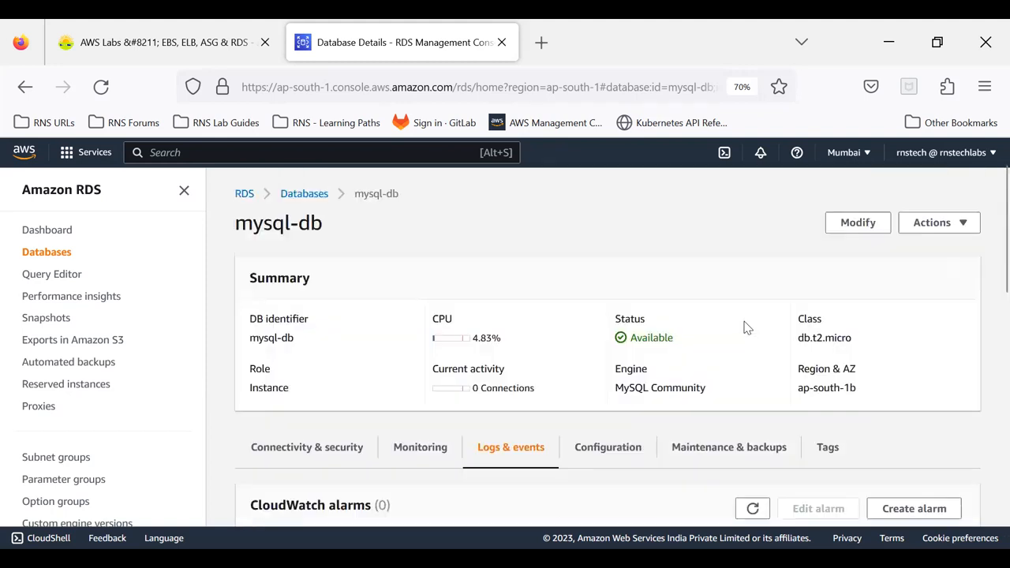
{"action": "left_click", "coordinate": [605, 444]}
{"action": "scroll", "coordinate": [547, 319], "scroll_direction": "down", "scroll_amount": 5}
{"action": "scroll", "coordinate": [548, 322], "scroll_direction": "down", "scroll_amount": 7}
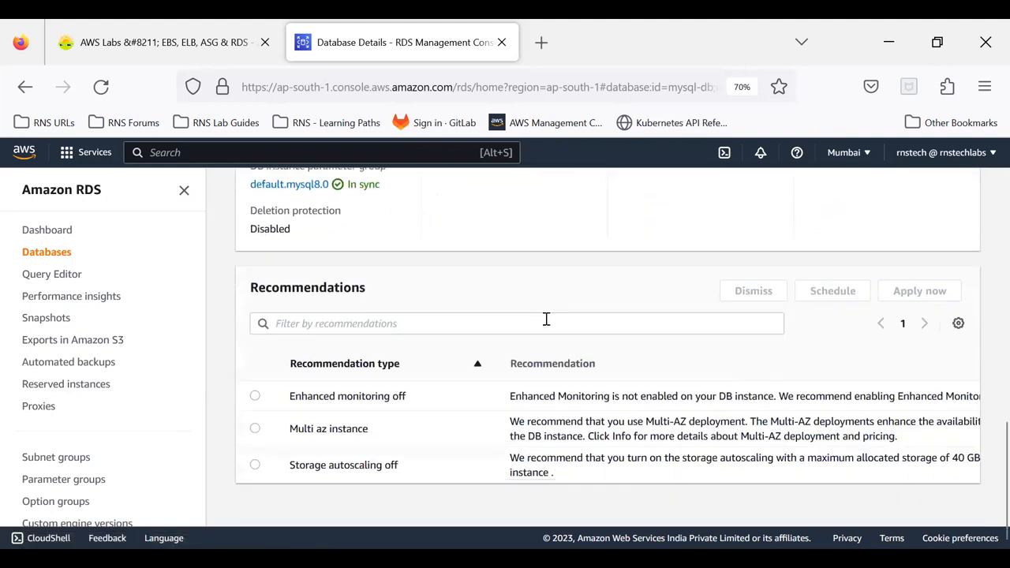
{"action": "scroll", "coordinate": [546, 319], "scroll_direction": "up", "scroll_amount": 8}
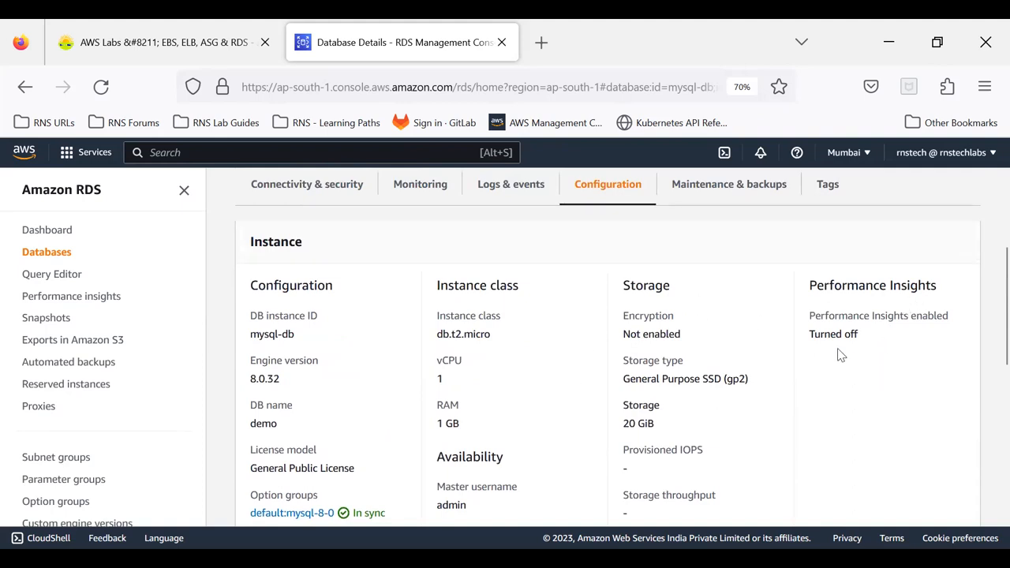
{"action": "scroll", "coordinate": [841, 355], "scroll_direction": "down", "scroll_amount": 5}
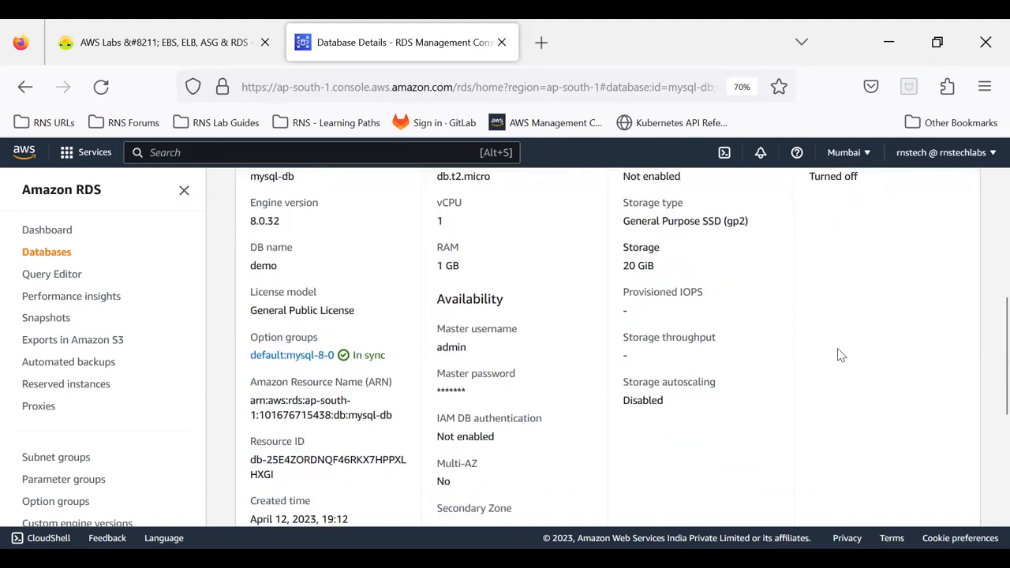
{"action": "scroll", "coordinate": [842, 355], "scroll_direction": "up", "scroll_amount": 10}
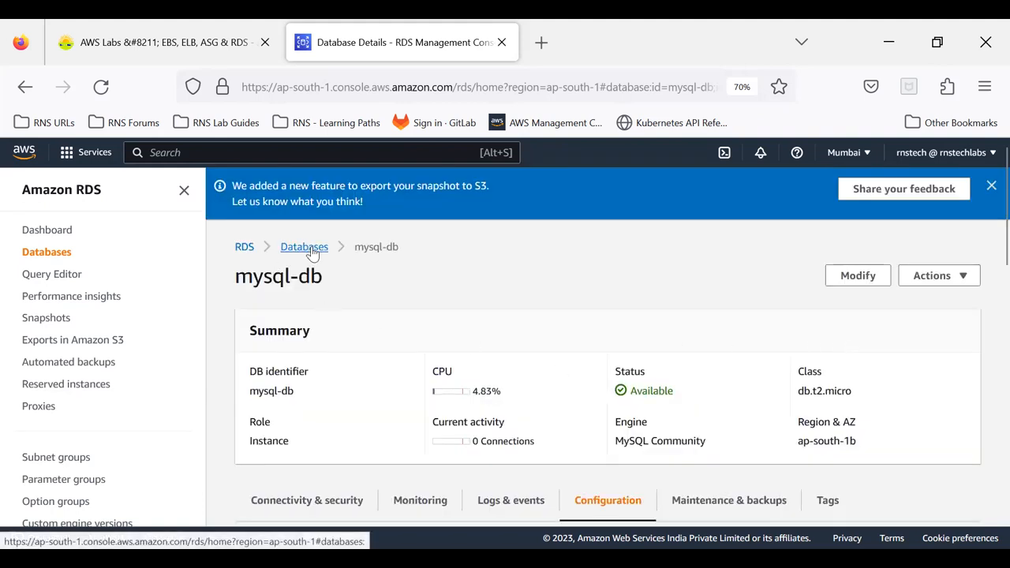
Step: Select the audit, error, general and slow query logs for CloudWatch export in mysql-db's modification settings, and cancel the modification
{"action": "left_click", "coordinate": [858, 276]}
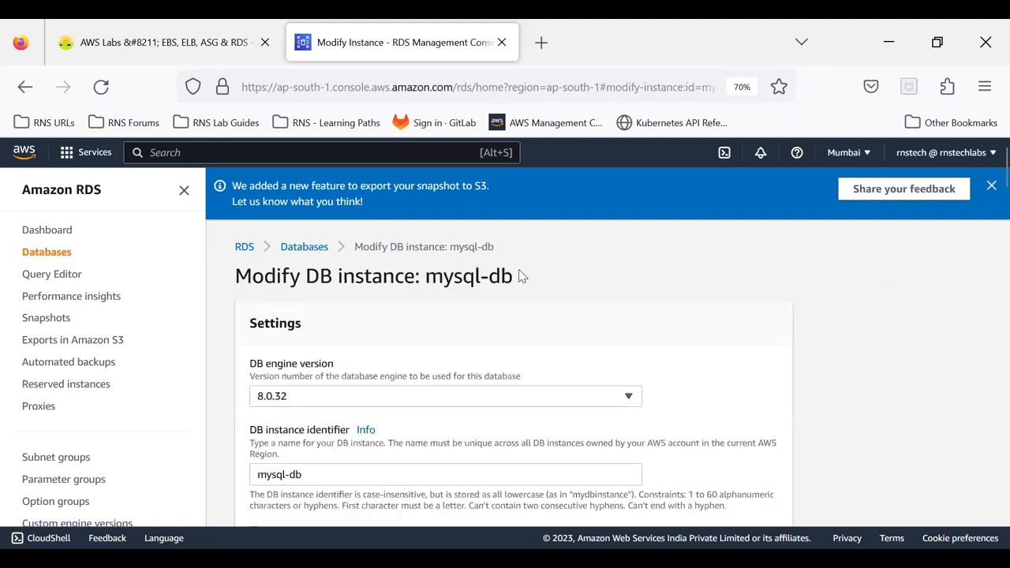
{"action": "scroll", "coordinate": [520, 276], "scroll_direction": "down", "scroll_amount": 5}
{"action": "scroll", "coordinate": [519, 276], "scroll_direction": "down", "scroll_amount": 15}
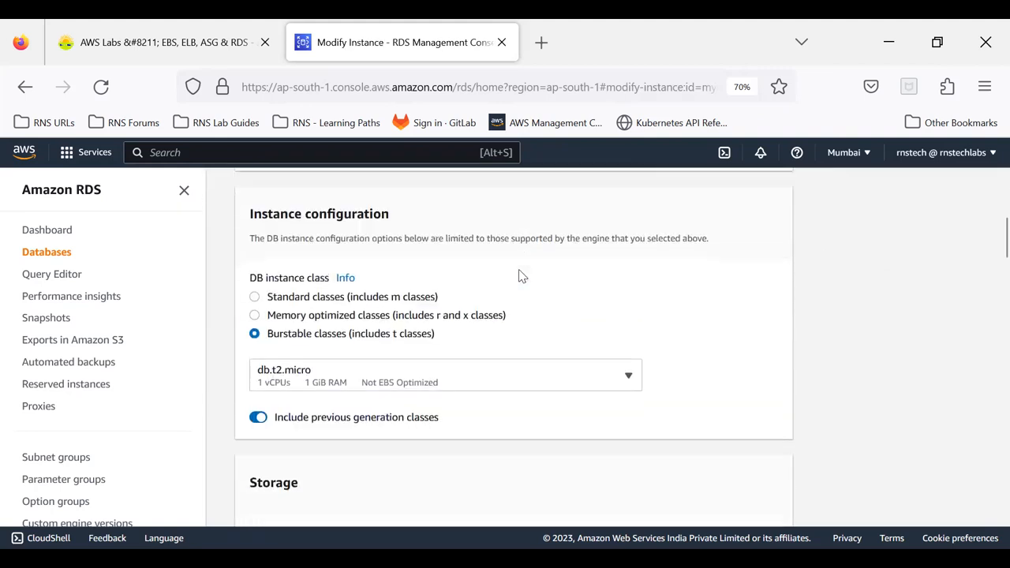
{"action": "scroll", "coordinate": [519, 272], "scroll_direction": "down", "scroll_amount": 15}
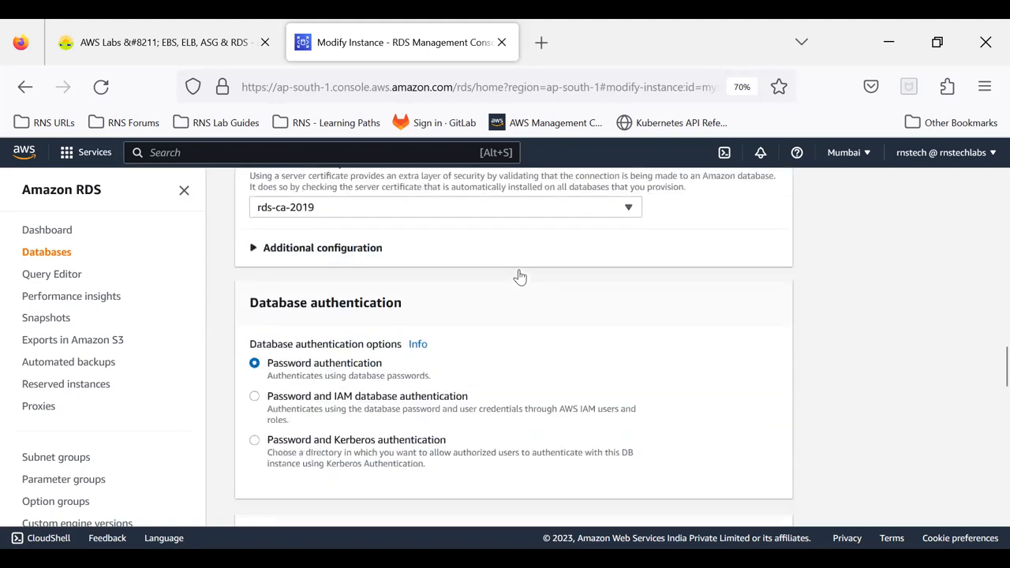
{"action": "scroll", "coordinate": [521, 276], "scroll_direction": "down", "scroll_amount": 4}
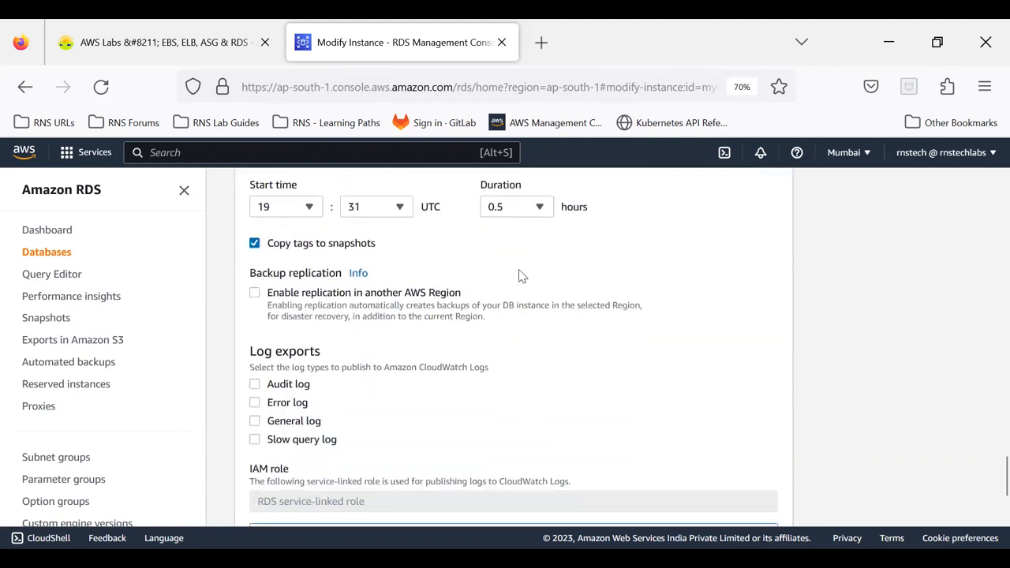
{"action": "left_click", "coordinate": [256, 334]}
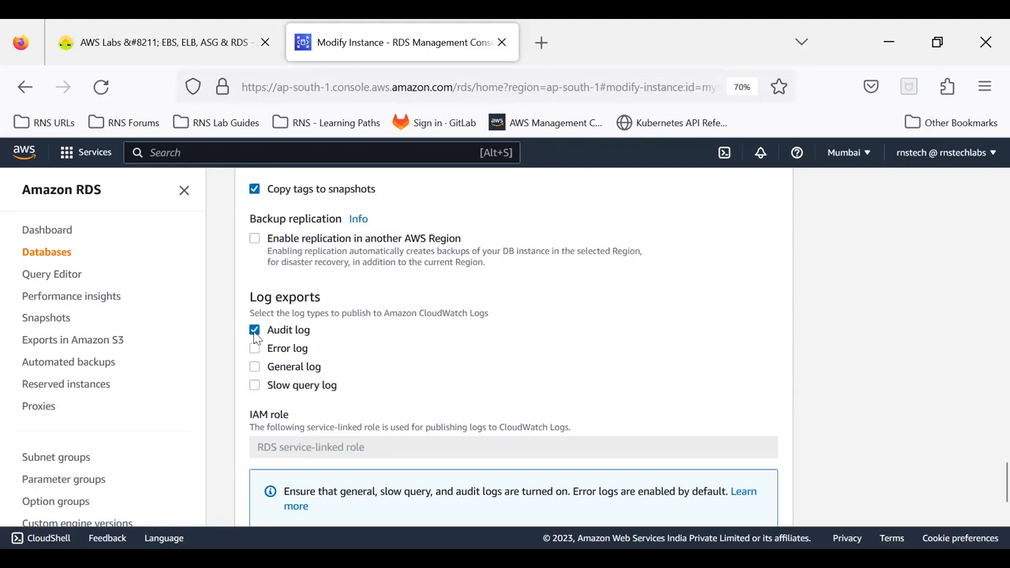
{"action": "left_click", "coordinate": [255, 368]}
{"action": "left_click", "coordinate": [255, 386]}
{"action": "left_click_drag", "start_coordinate": [421, 315], "coordinate": [469, 312]}
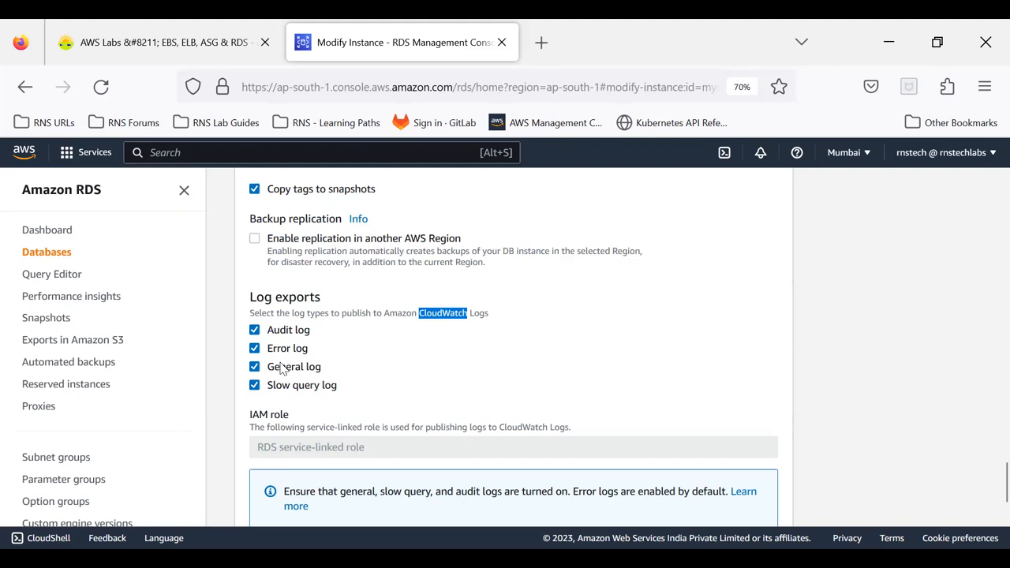
{"action": "scroll", "coordinate": [568, 326], "scroll_direction": "up", "scroll_amount": 2}
{"action": "scroll", "coordinate": [568, 326], "scroll_direction": "down", "scroll_amount": 6}
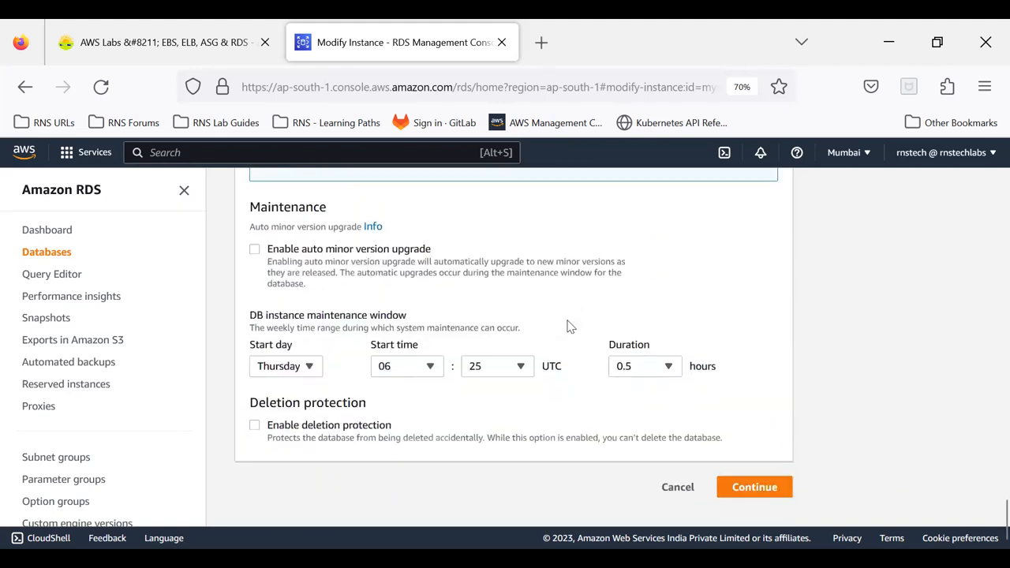
{"action": "left_click", "coordinate": [678, 488]}
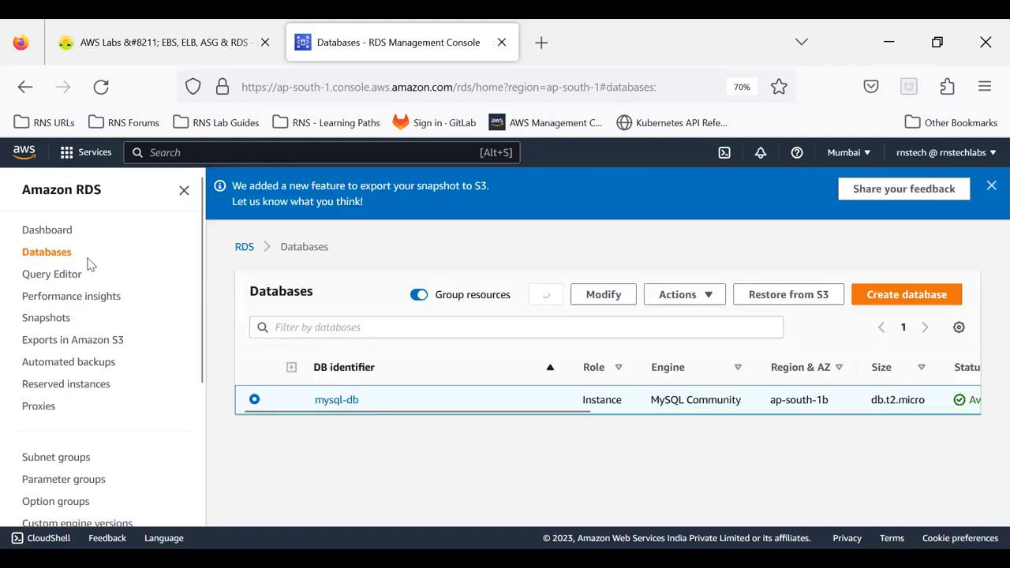
Step: Open mysql-db's logs and events, and examine its CloudWatch alarms, recent events and log files
{"action": "left_click", "coordinate": [347, 400]}
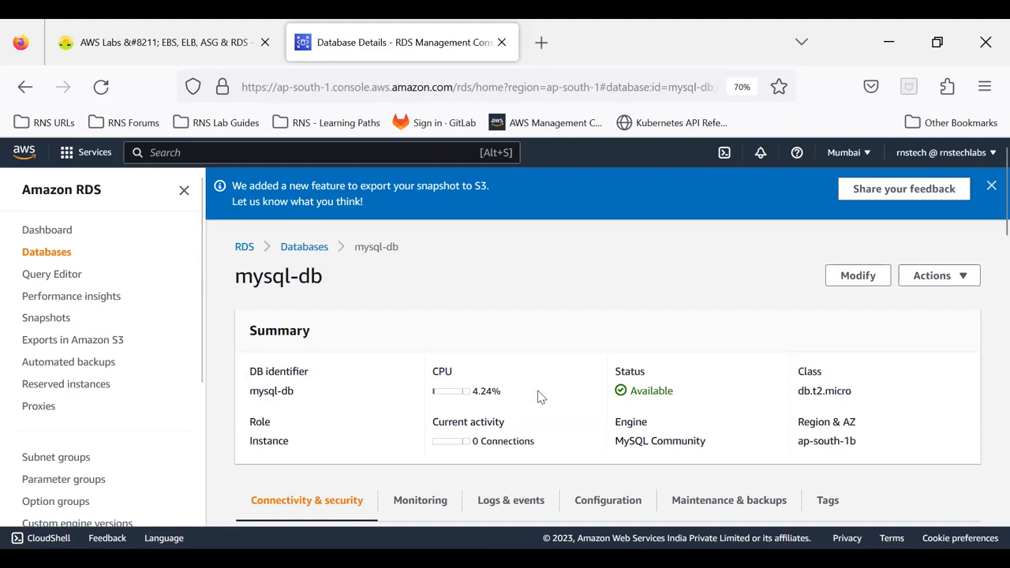
{"action": "scroll", "coordinate": [539, 397], "scroll_direction": "down", "scroll_amount": 3}
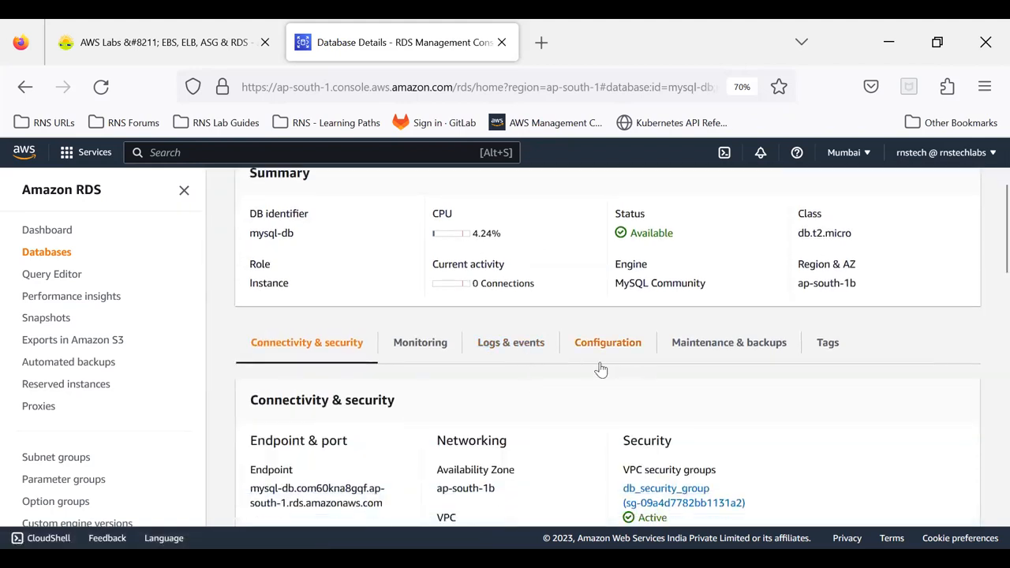
{"action": "left_click", "coordinate": [519, 348]}
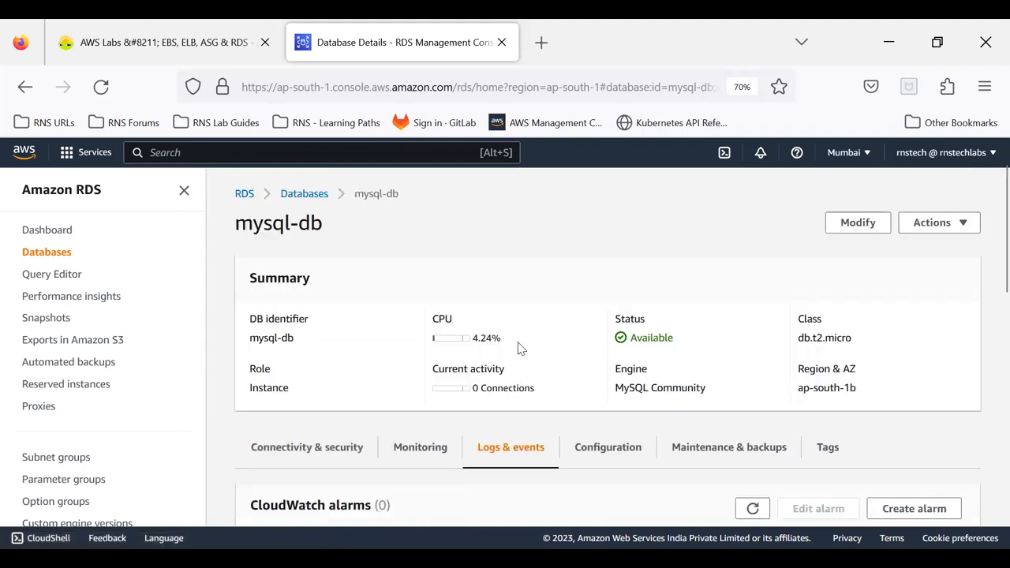
{"action": "scroll", "coordinate": [518, 348], "scroll_direction": "down", "scroll_amount": 3}
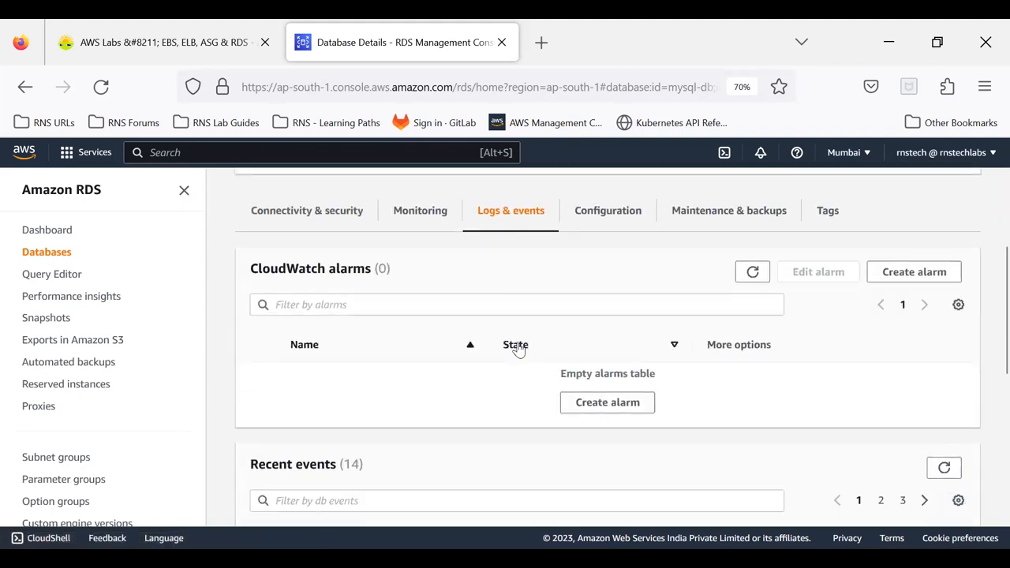
{"action": "scroll", "coordinate": [518, 348], "scroll_direction": "down", "scroll_amount": 4}
{"action": "scroll", "coordinate": [519, 349], "scroll_direction": "down", "scroll_amount": 2}
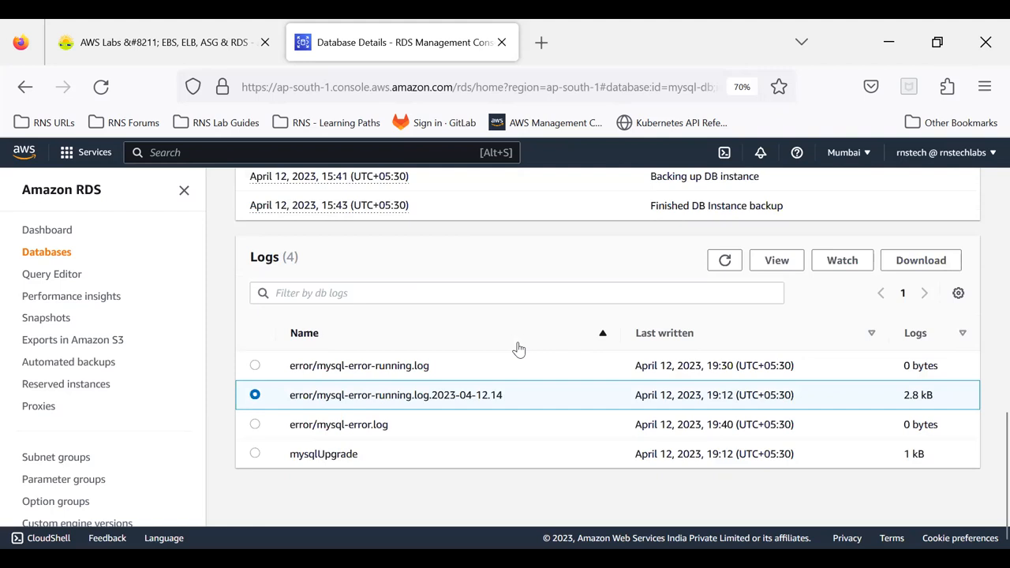
{"action": "scroll", "coordinate": [518, 348], "scroll_direction": "up", "scroll_amount": 7}
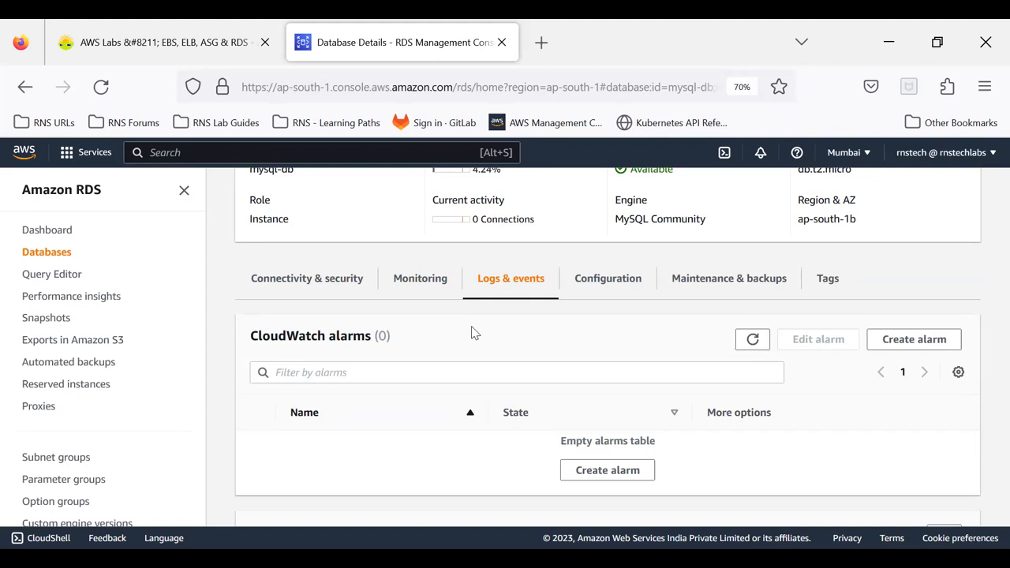
Step: Start creating a CloudWatch alarm for mysql-db and examine its notification settings, including the available ARN topics
{"action": "left_click", "coordinate": [607, 477]}
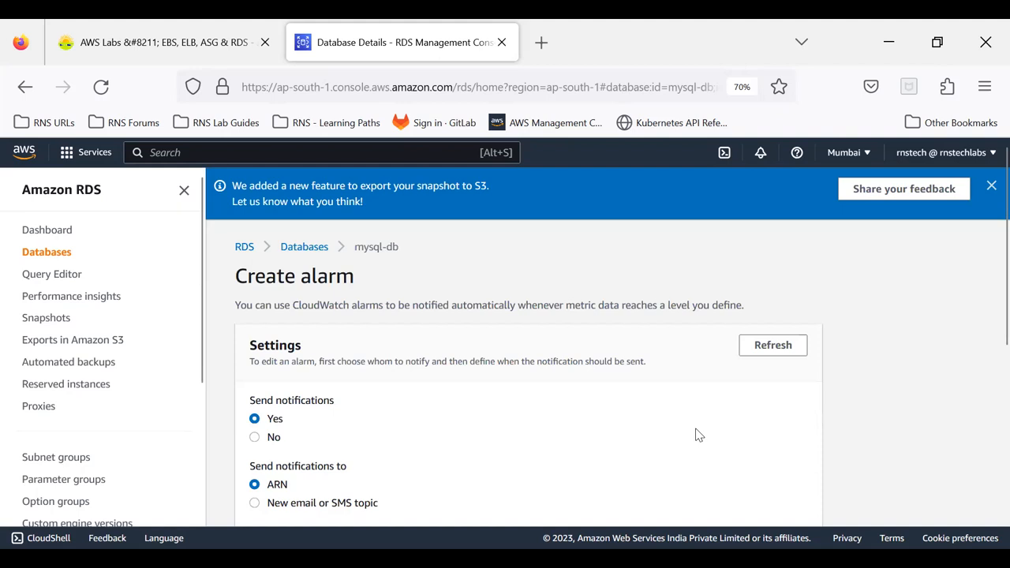
{"action": "scroll", "coordinate": [679, 426], "scroll_direction": "down", "scroll_amount": 2}
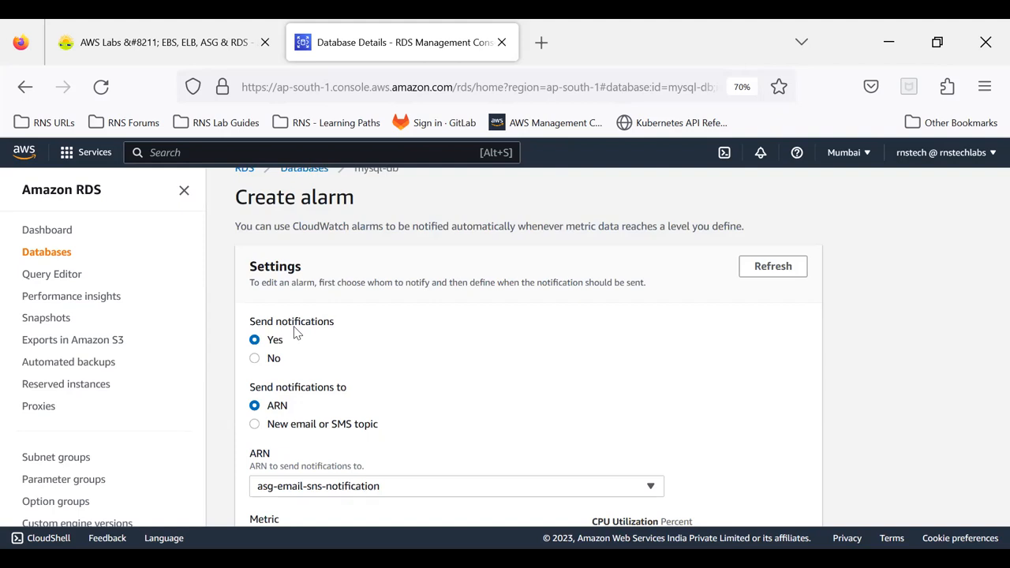
{"action": "scroll", "coordinate": [296, 334], "scroll_direction": "down", "scroll_amount": 2}
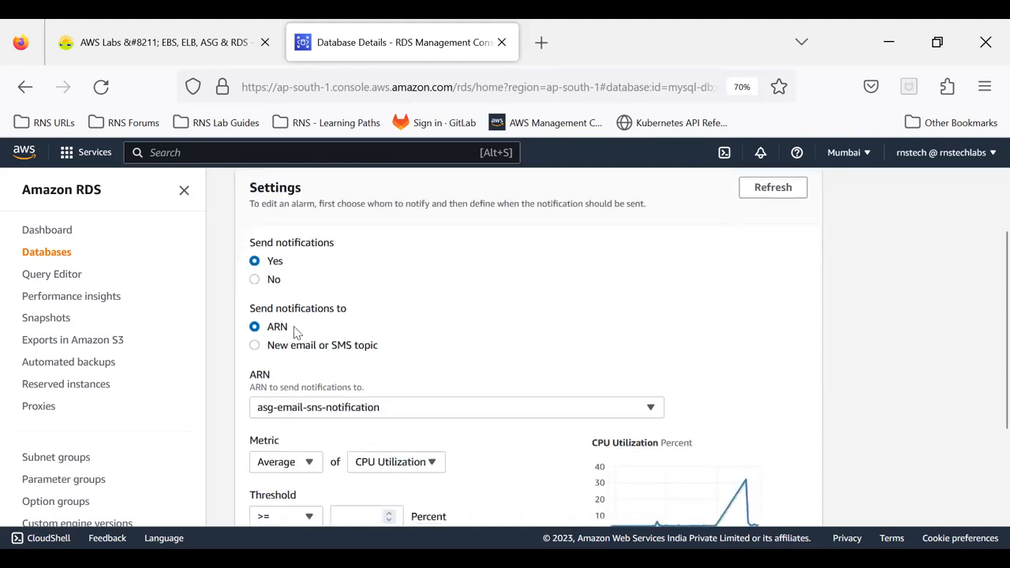
{"action": "scroll", "coordinate": [296, 333], "scroll_direction": "up", "scroll_amount": 1}
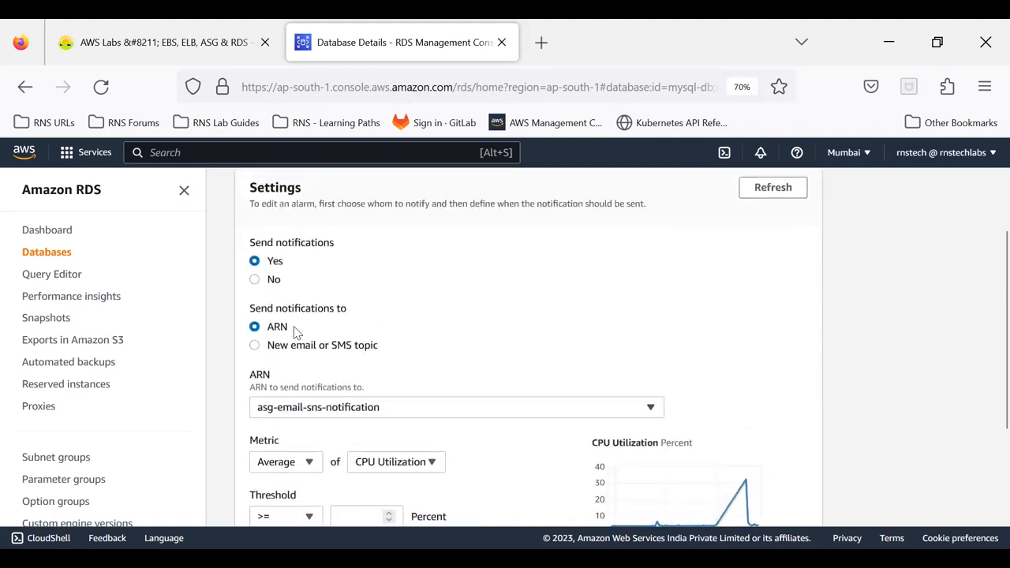
{"action": "scroll", "coordinate": [296, 333], "scroll_direction": "up", "scroll_amount": 1}
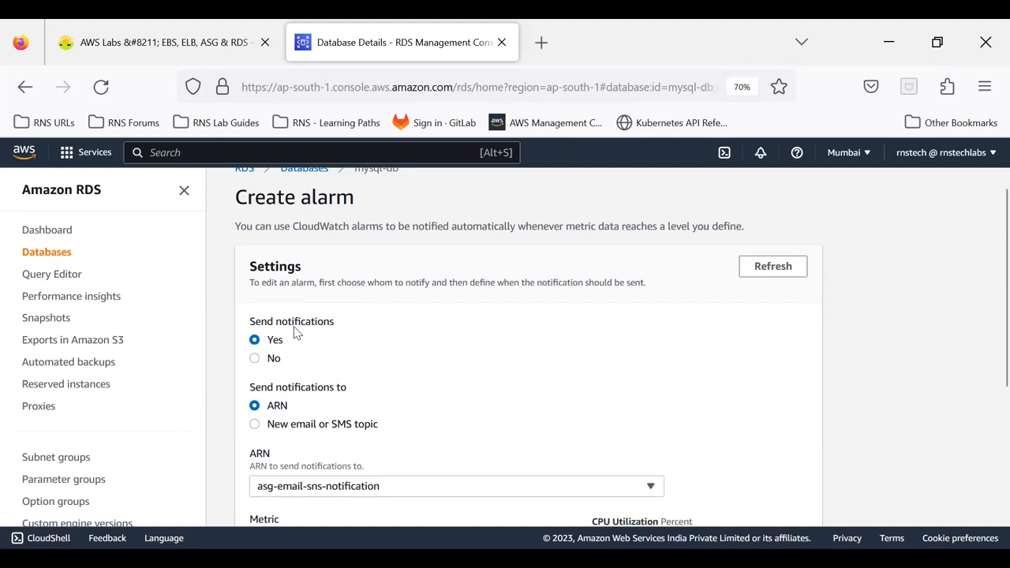
{"action": "scroll", "coordinate": [182, 379], "scroll_direction": "down", "scroll_amount": 4}
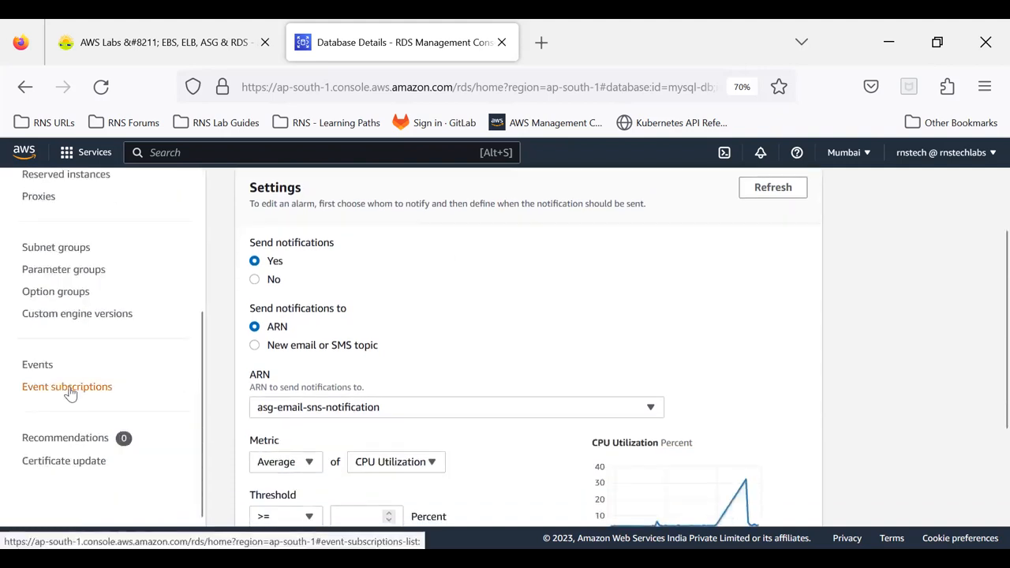
{"action": "scroll", "coordinate": [418, 288], "scroll_direction": "up", "scroll_amount": 3}
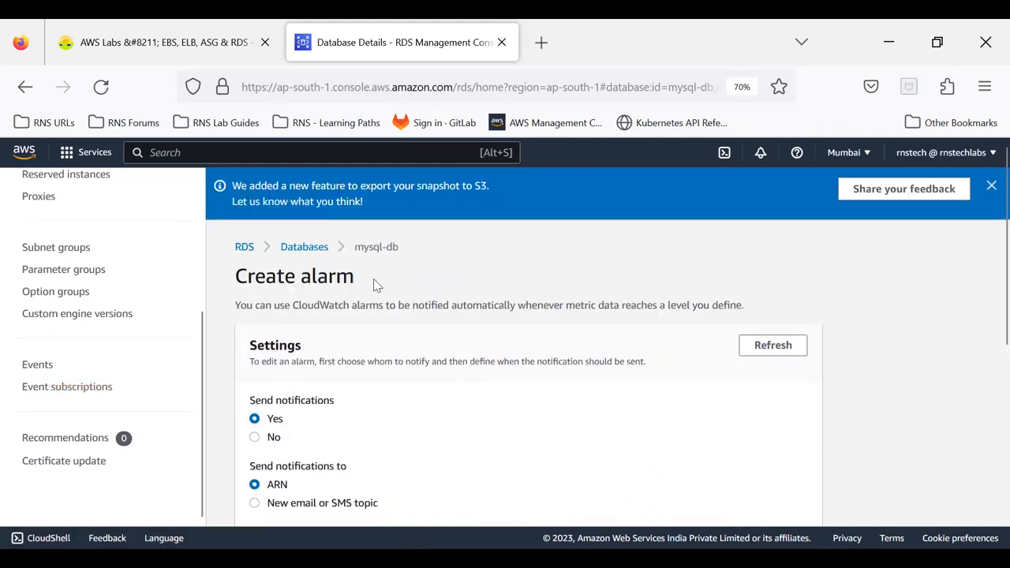
{"action": "scroll", "coordinate": [304, 296], "scroll_direction": "down", "scroll_amount": 5}
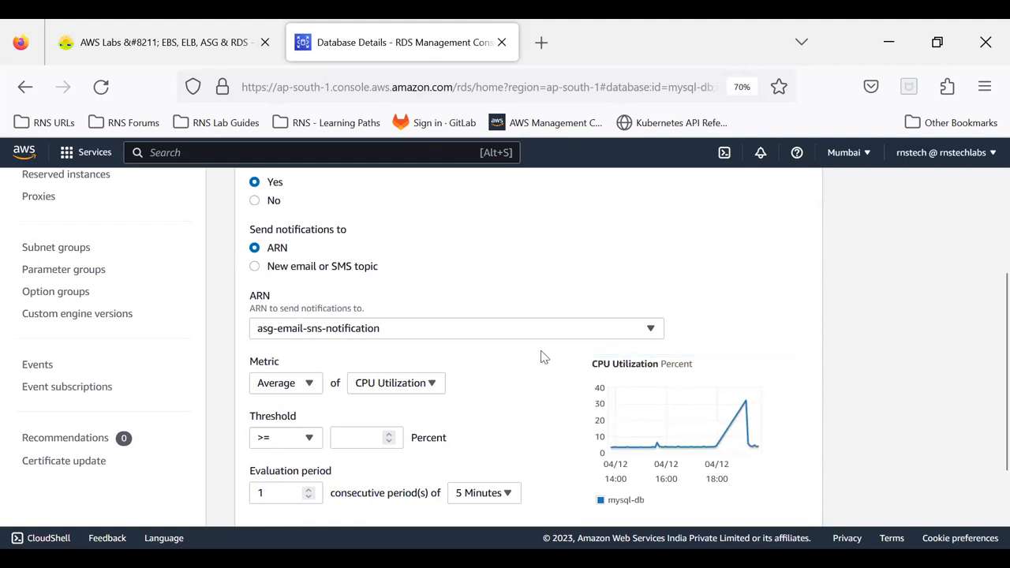
{"action": "left_click", "coordinate": [535, 330]}
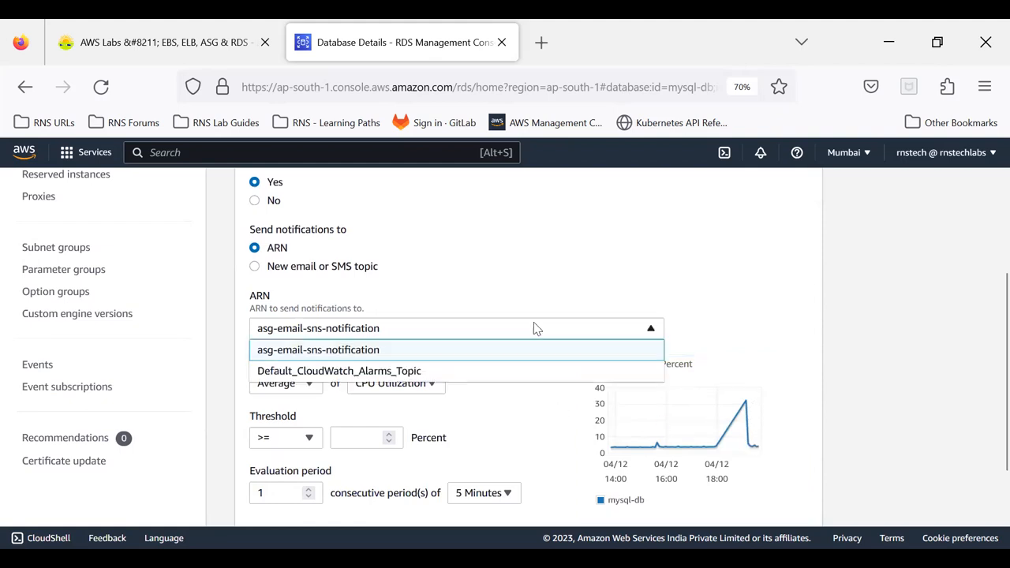
{"action": "left_click", "coordinate": [600, 254]}
{"action": "scroll", "coordinate": [552, 261], "scroll_direction": "down", "scroll_amount": 2}
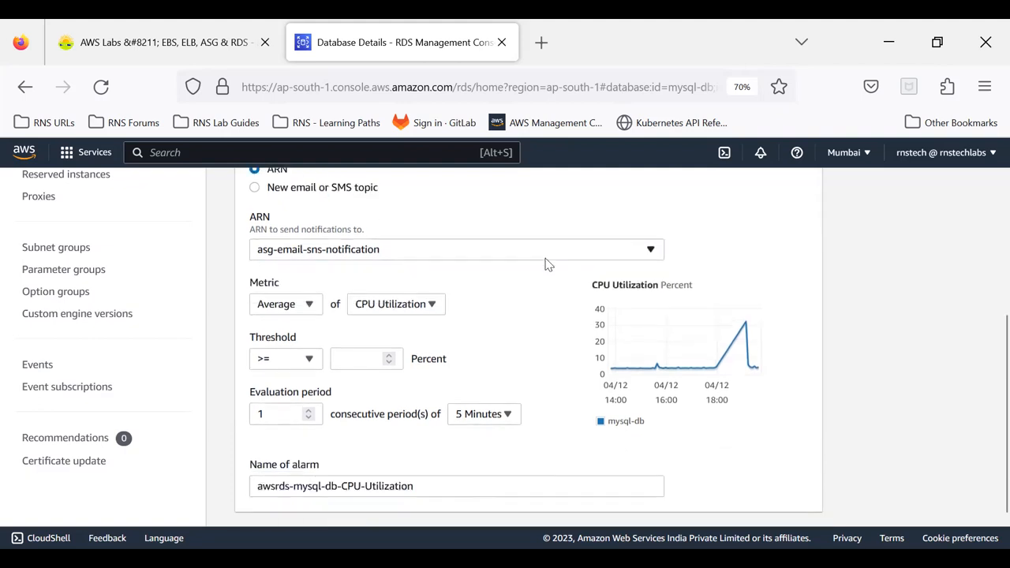
Step: Set the alarm metric to Free Storage Space with a <= threshold condition
{"action": "left_click", "coordinate": [381, 310]}
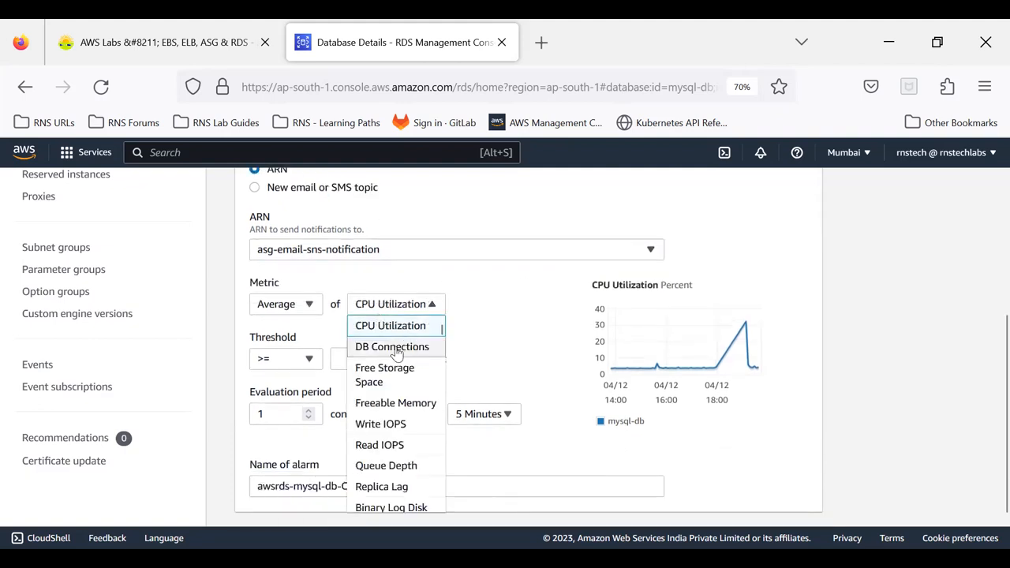
{"action": "left_click", "coordinate": [382, 385]}
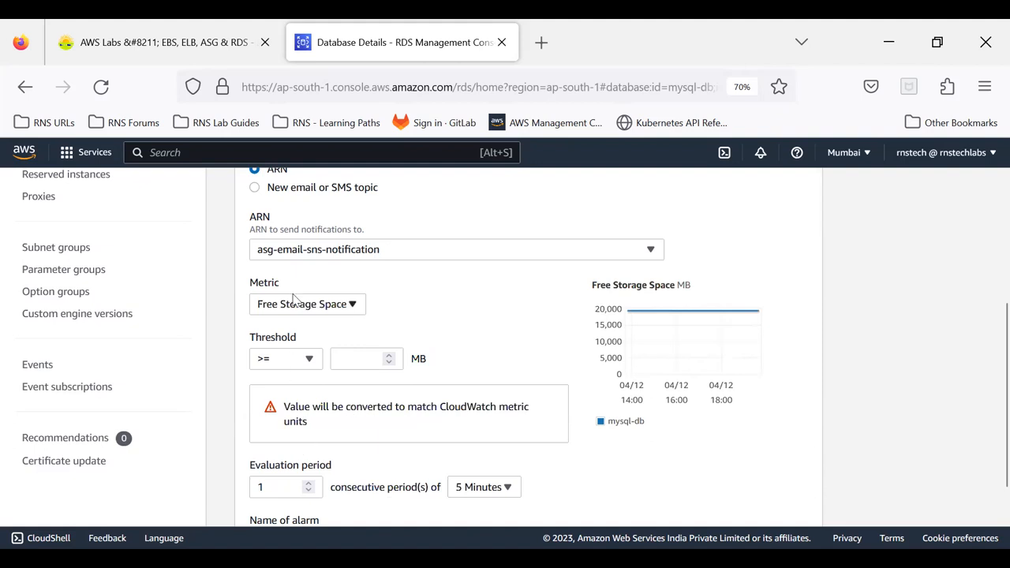
{"action": "left_click", "coordinate": [267, 360]}
{"action": "left_click", "coordinate": [266, 446]}
{"action": "left_click", "coordinate": [343, 359]}
{"action": "left_click", "coordinate": [253, 290]}
{"action": "left_click_drag", "start_coordinate": [253, 291], "coordinate": [284, 294]}
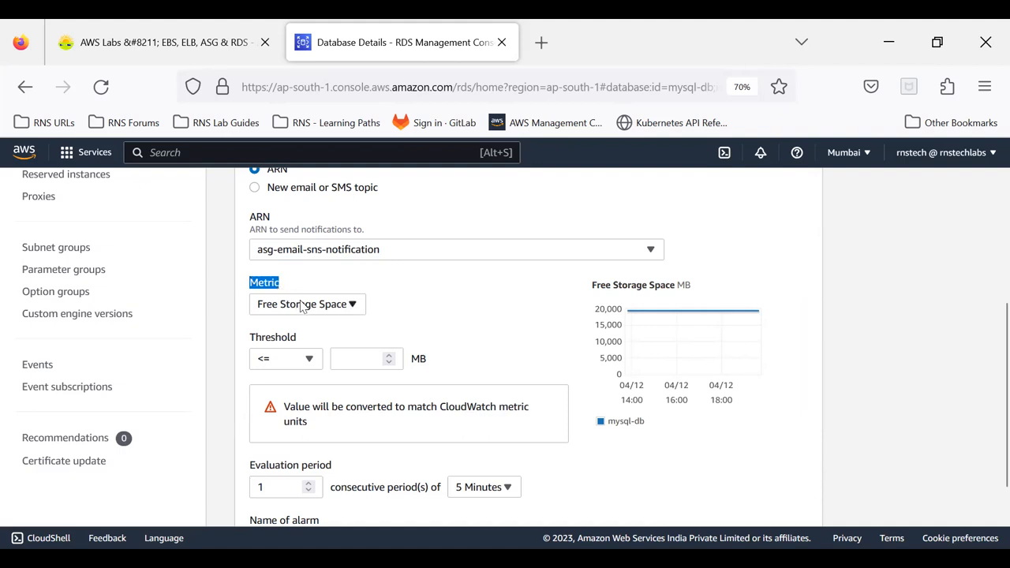
Step: Change the alarm metric to DB Connections, keeping the <= threshold condition and the 5 Minutes evaluation period
{"action": "left_click", "coordinate": [303, 305]}
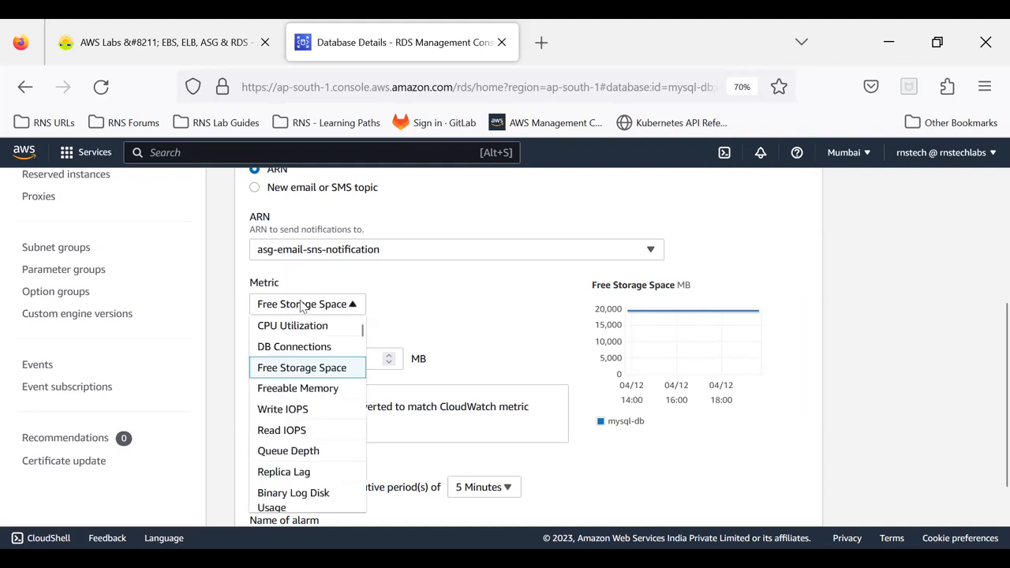
{"action": "left_click", "coordinate": [310, 348]}
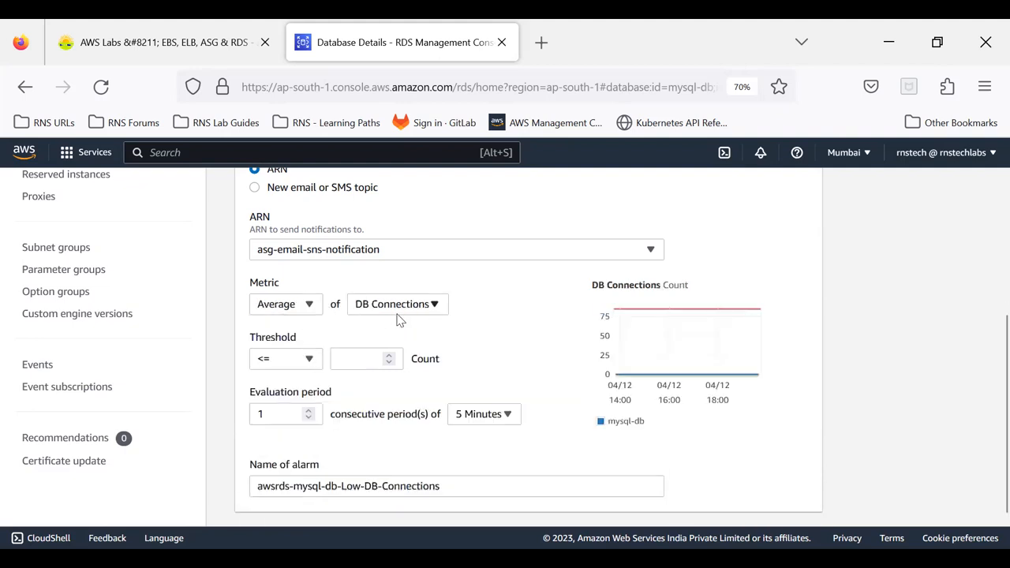
{"action": "left_click", "coordinate": [309, 360]}
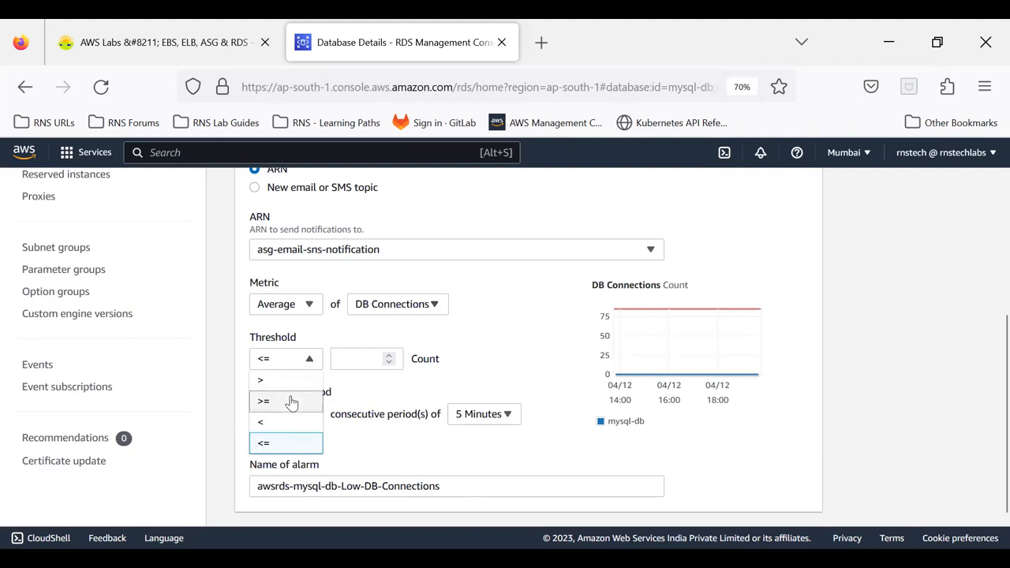
{"action": "left_click", "coordinate": [283, 443]}
{"action": "left_click", "coordinate": [342, 363]}
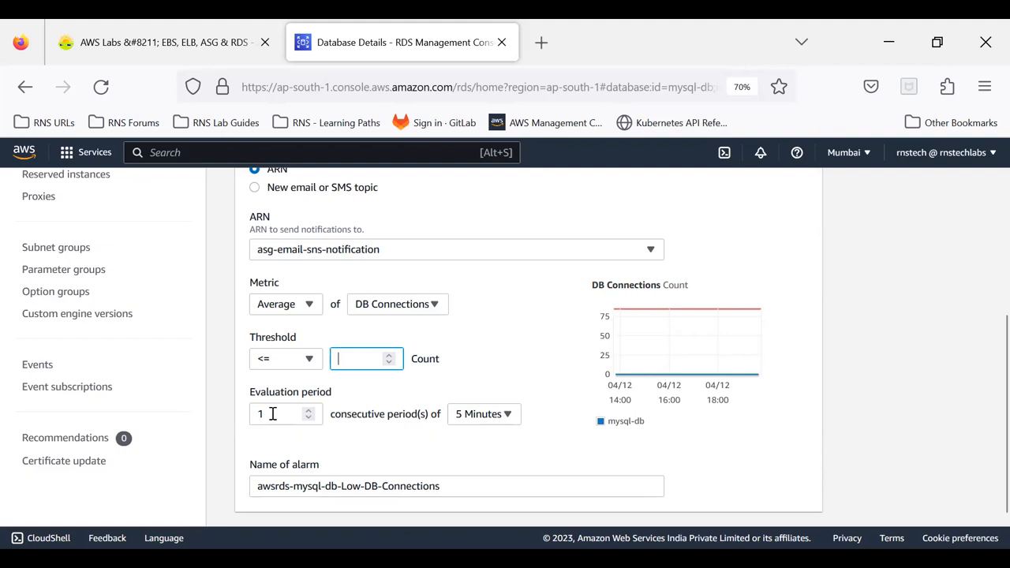
{"action": "left_click", "coordinate": [477, 419]}
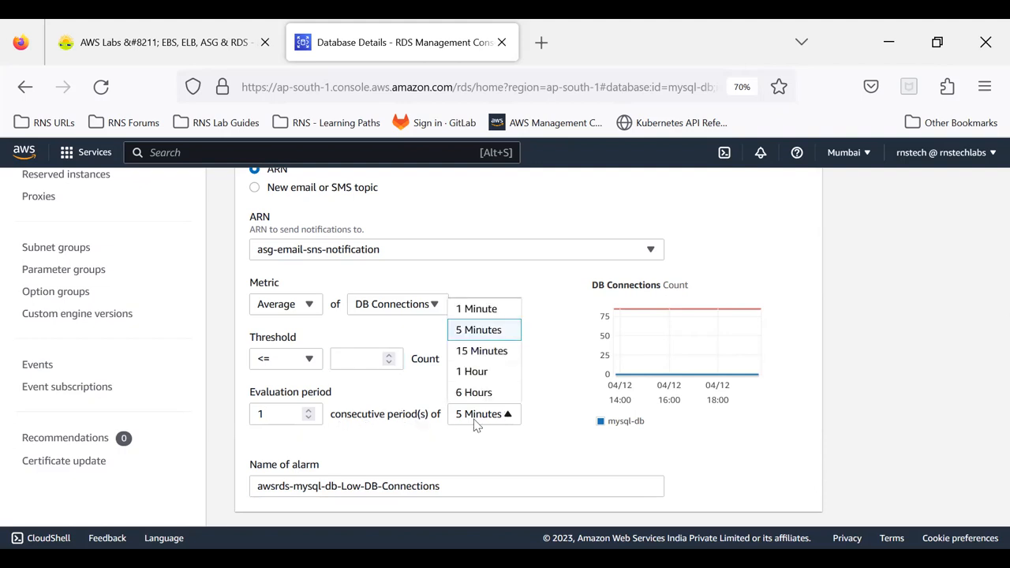
{"action": "left_click", "coordinate": [476, 332]}
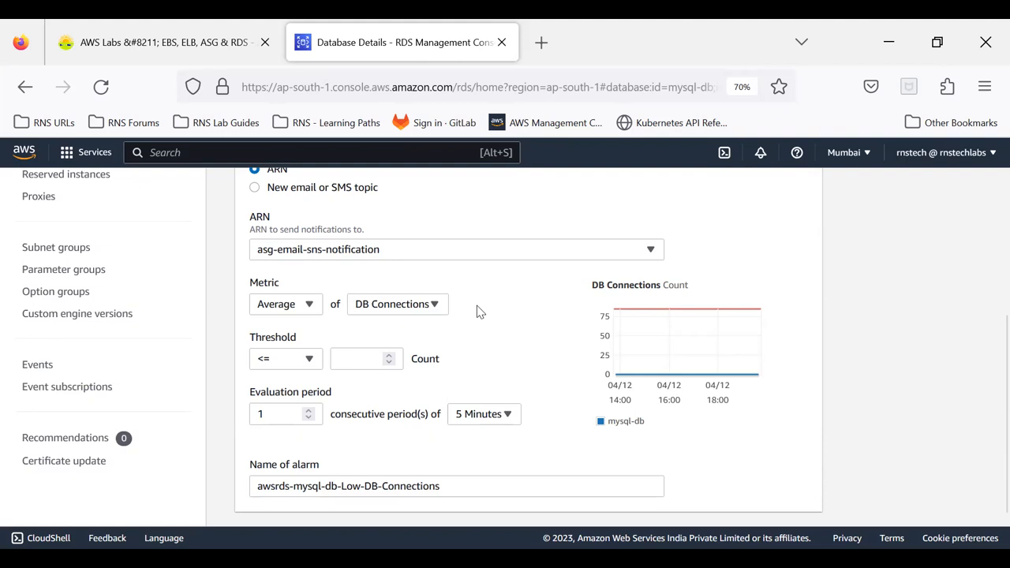
Step: Examine the other metrics available for the alarm, and review its notification, threshold and evaluation settings
{"action": "left_click", "coordinate": [399, 310]}
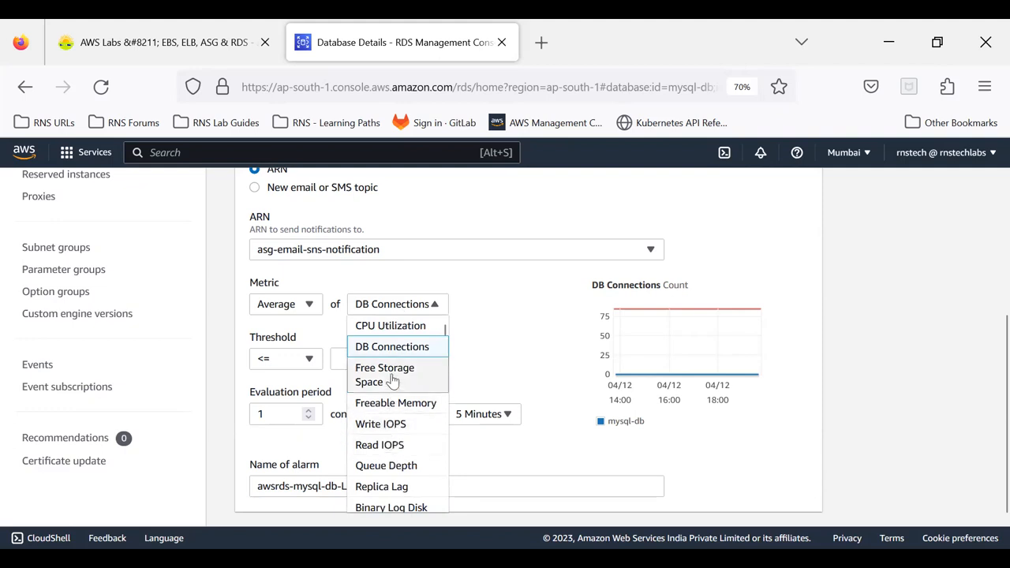
{"action": "scroll", "coordinate": [392, 381], "scroll_direction": "down", "scroll_amount": 3}
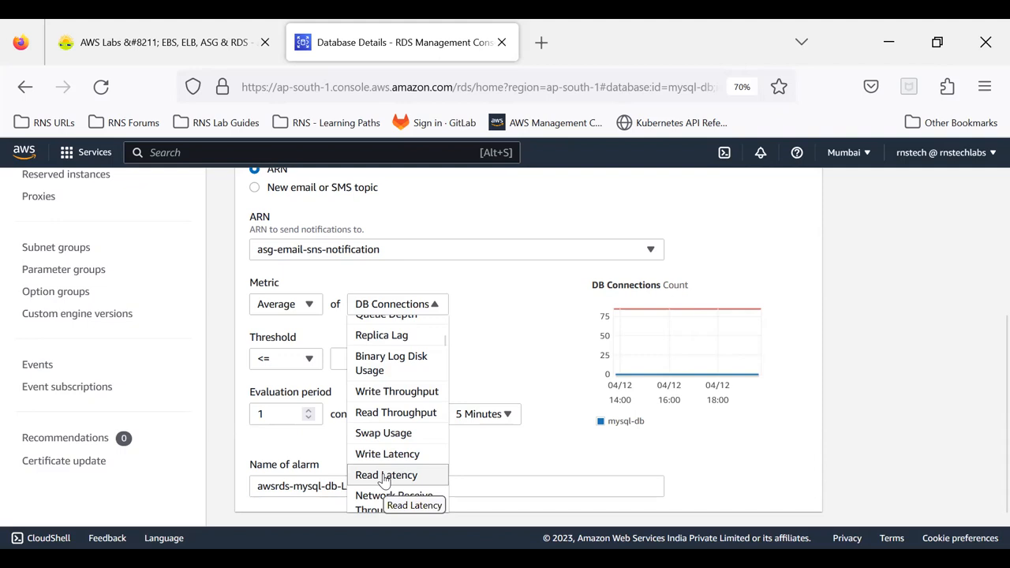
{"action": "scroll", "coordinate": [398, 329], "scroll_direction": "up", "scroll_amount": 5}
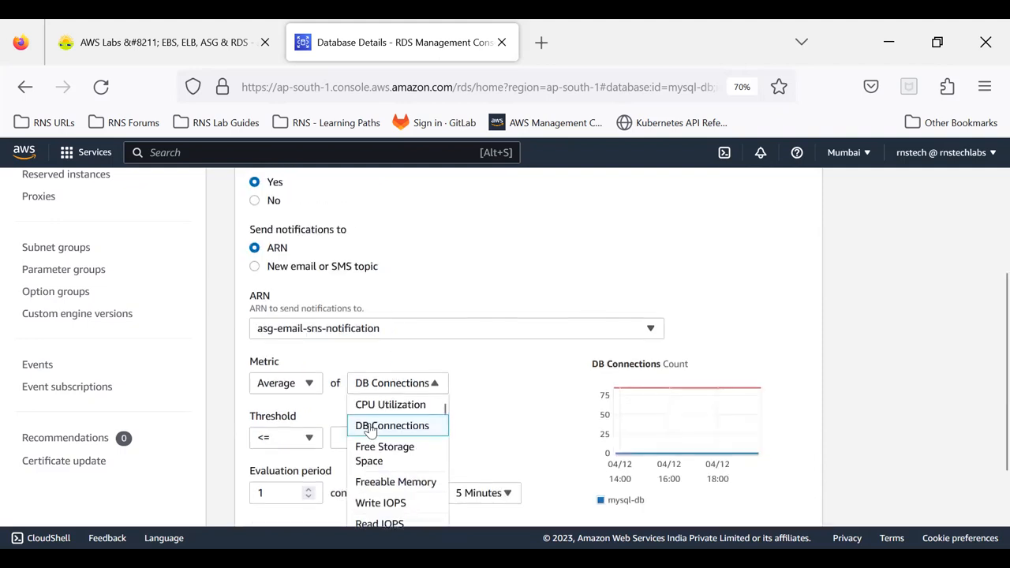
{"action": "left_click", "coordinate": [373, 360]}
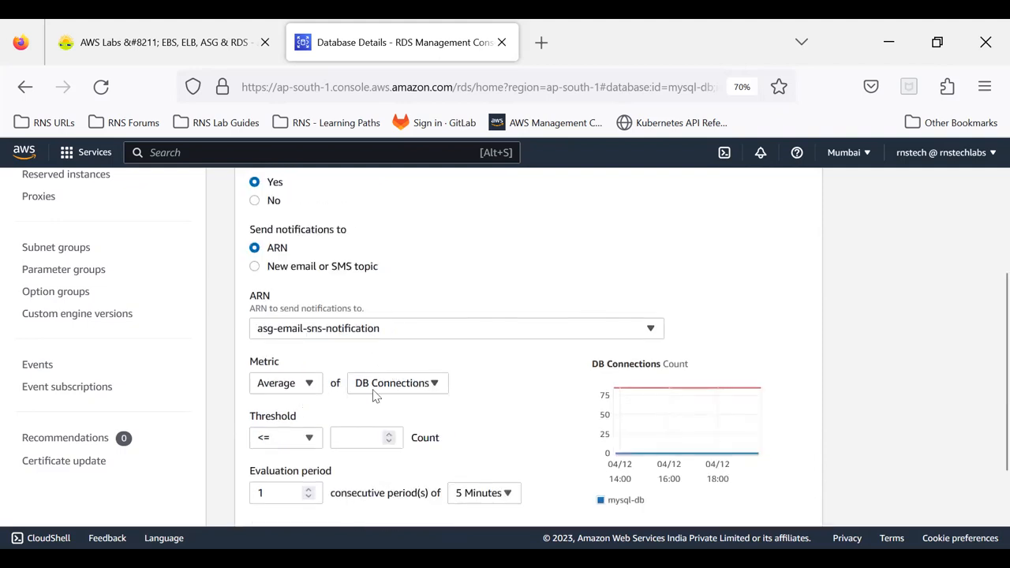
{"action": "scroll", "coordinate": [379, 393], "scroll_direction": "up", "scroll_amount": 5}
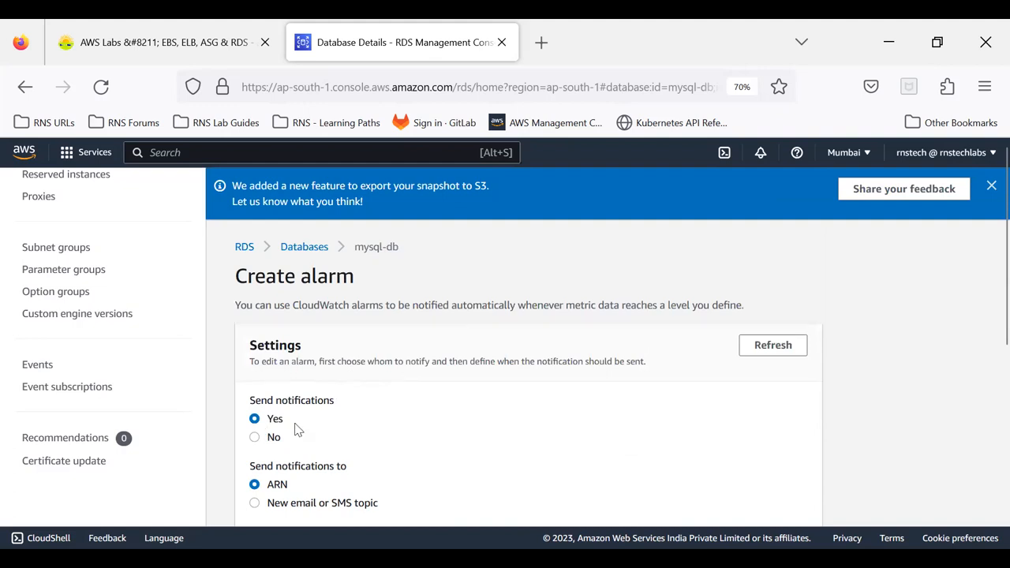
{"action": "scroll", "coordinate": [299, 430], "scroll_direction": "down", "scroll_amount": 5}
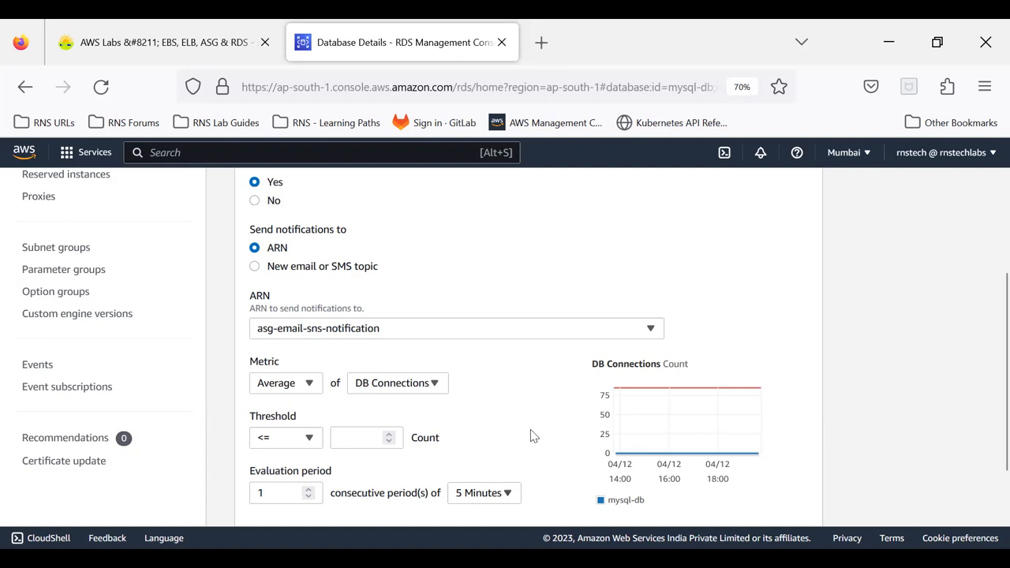
{"action": "scroll", "coordinate": [532, 431], "scroll_direction": "up", "scroll_amount": 5}
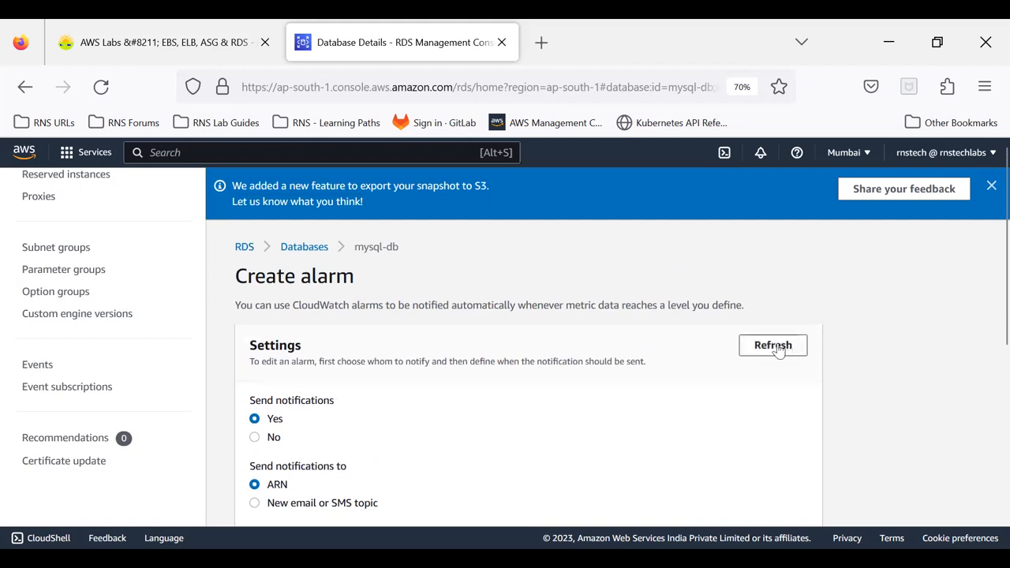
Step: Leave the alarm setup without creating it and reopen mysql-db's details from the database list
{"action": "left_click", "coordinate": [299, 249]}
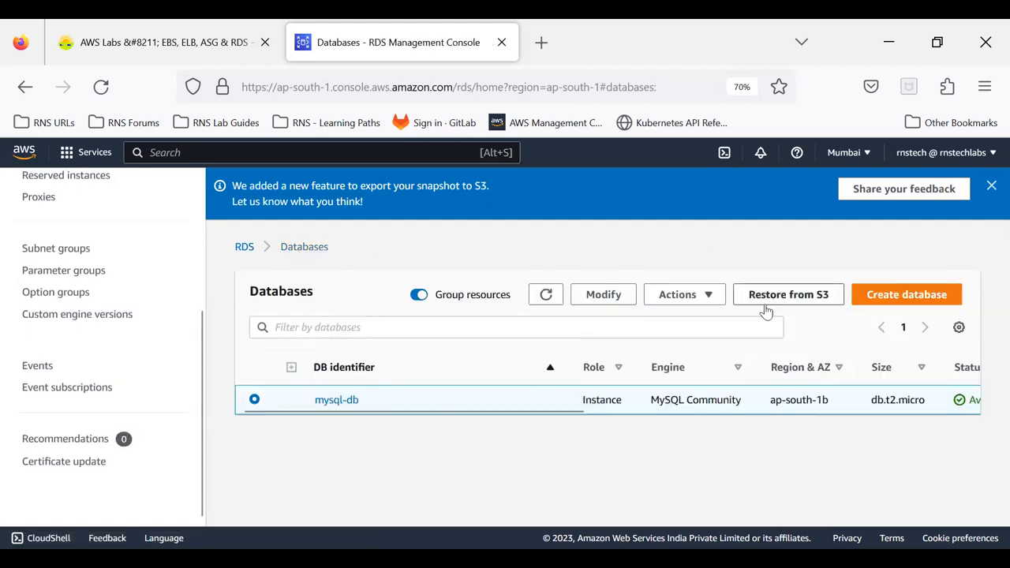
{"action": "left_click", "coordinate": [333, 402]}
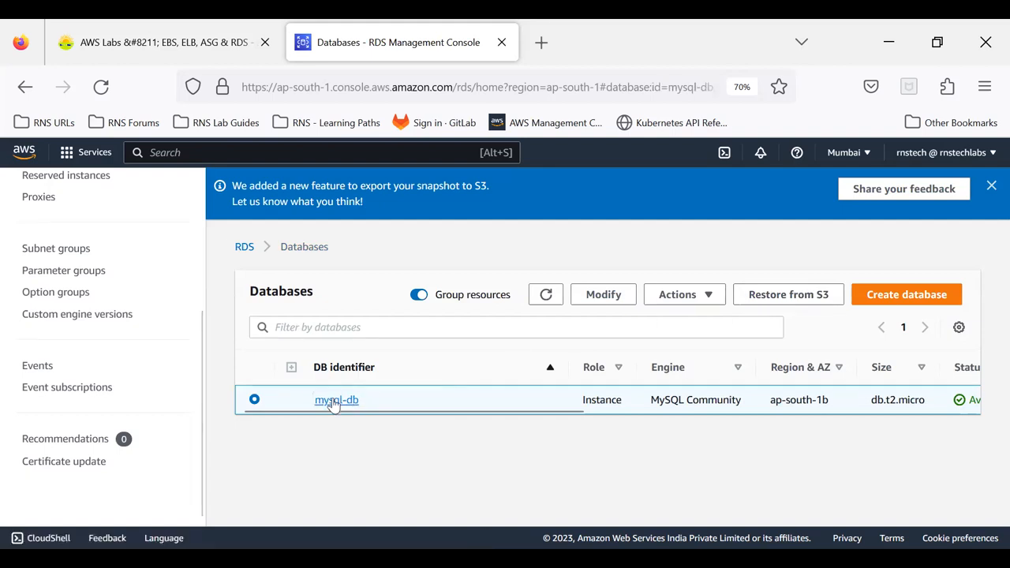
{"action": "scroll", "coordinate": [567, 332], "scroll_direction": "down", "scroll_amount": 3}
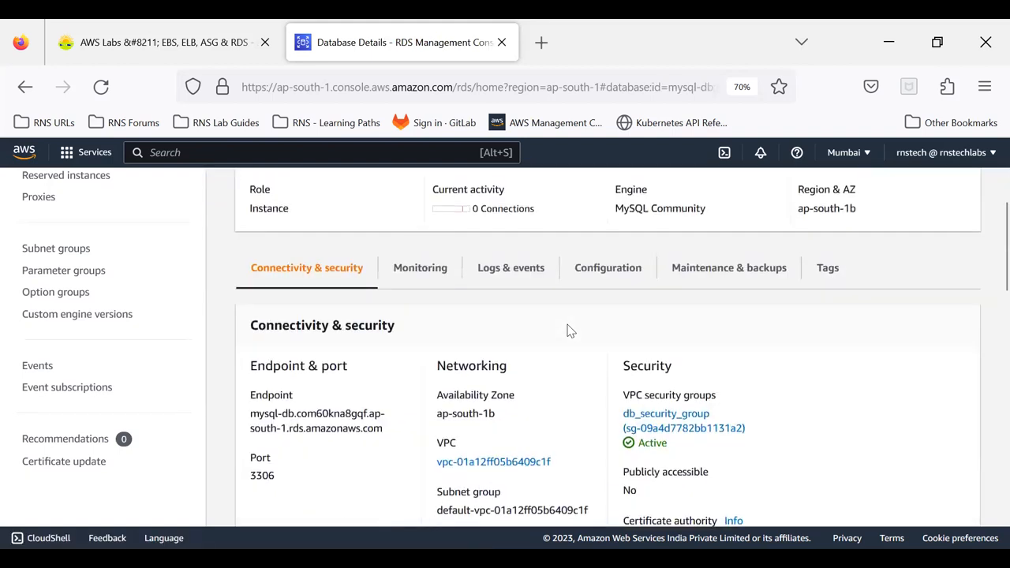
Step: Review mysql-db's CloudWatch alarms, recent events and log files
{"action": "scroll", "coordinate": [570, 330], "scroll_direction": "up", "scroll_amount": 3}
{"action": "left_click", "coordinate": [526, 425]}
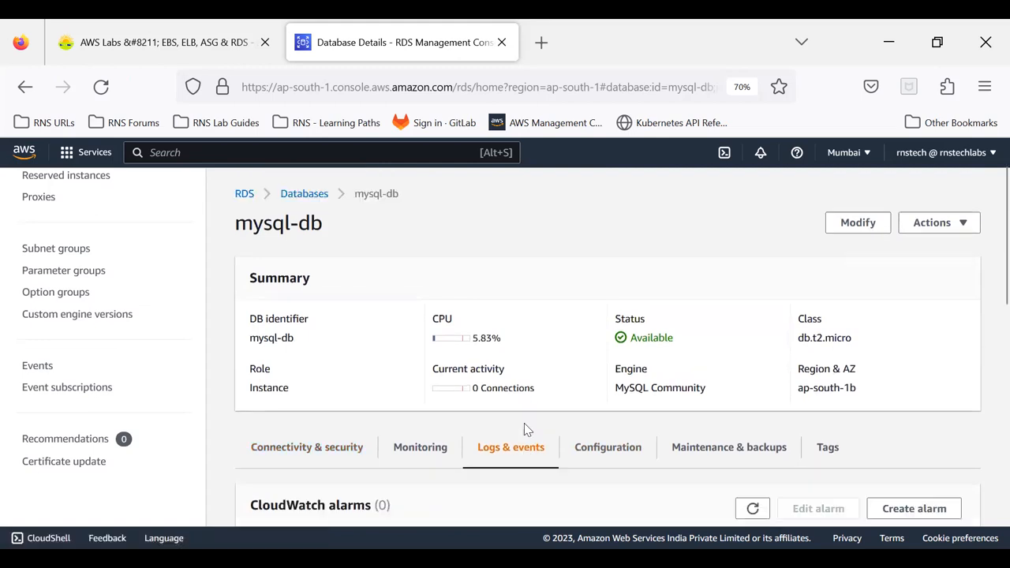
{"action": "scroll", "coordinate": [525, 424], "scroll_direction": "down", "scroll_amount": 5}
{"action": "scroll", "coordinate": [525, 424], "scroll_direction": "down", "scroll_amount": 3}
{"action": "scroll", "coordinate": [525, 427], "scroll_direction": "down", "scroll_amount": 2}
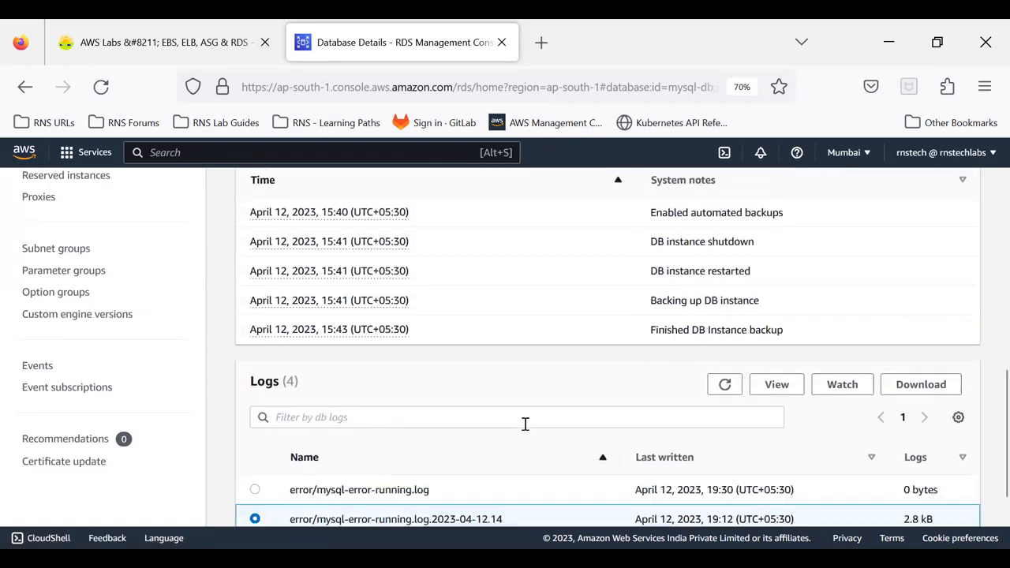
{"action": "scroll", "coordinate": [525, 426], "scroll_direction": "up", "scroll_amount": 4}
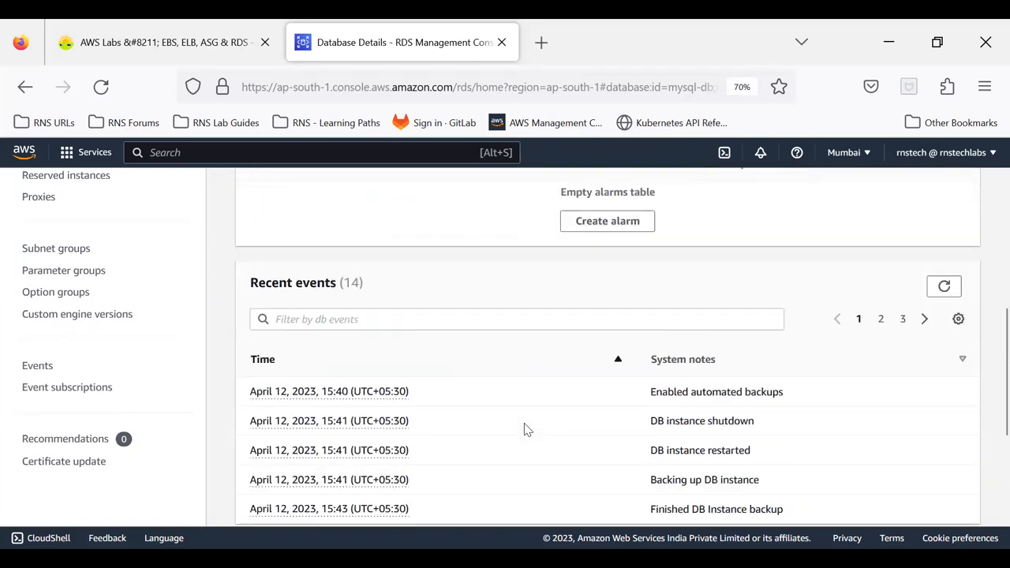
{"action": "scroll", "coordinate": [525, 442], "scroll_direction": "up", "scroll_amount": 6}
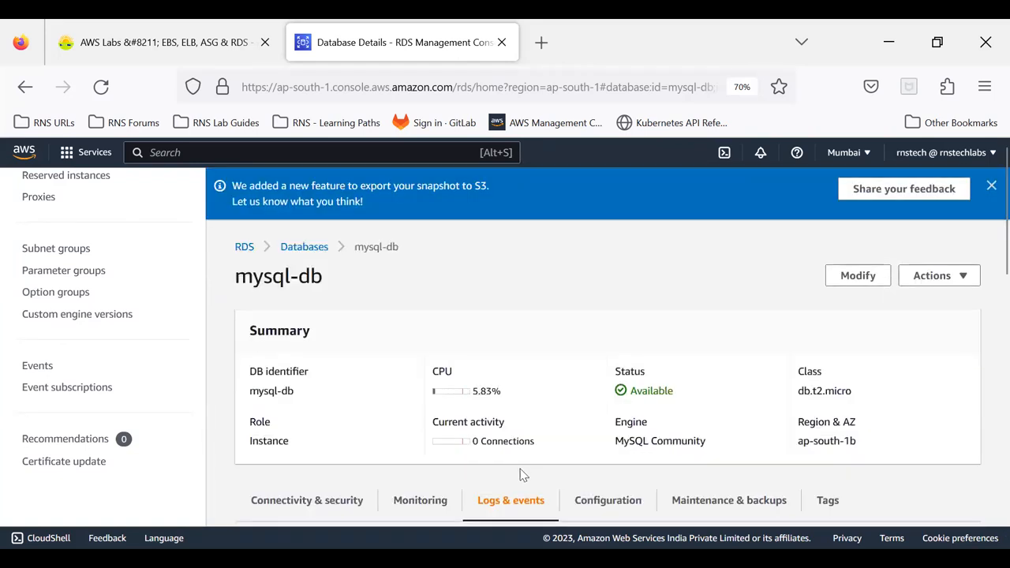
{"action": "scroll", "coordinate": [523, 471], "scroll_direction": "down", "scroll_amount": 2}
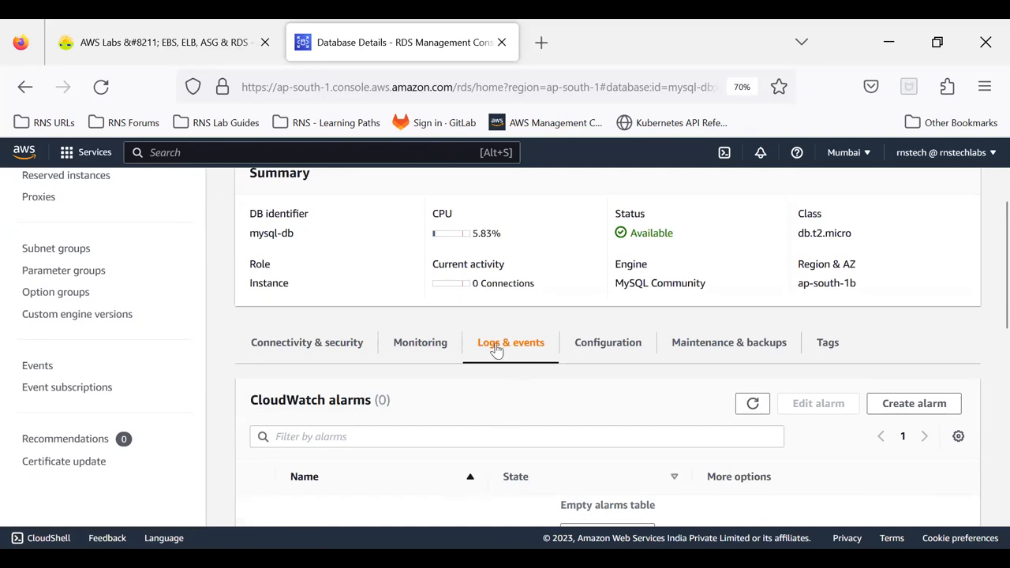
Step: View mysql-db's configuration details, including its instance class and storage
{"action": "left_click", "coordinate": [605, 346]}
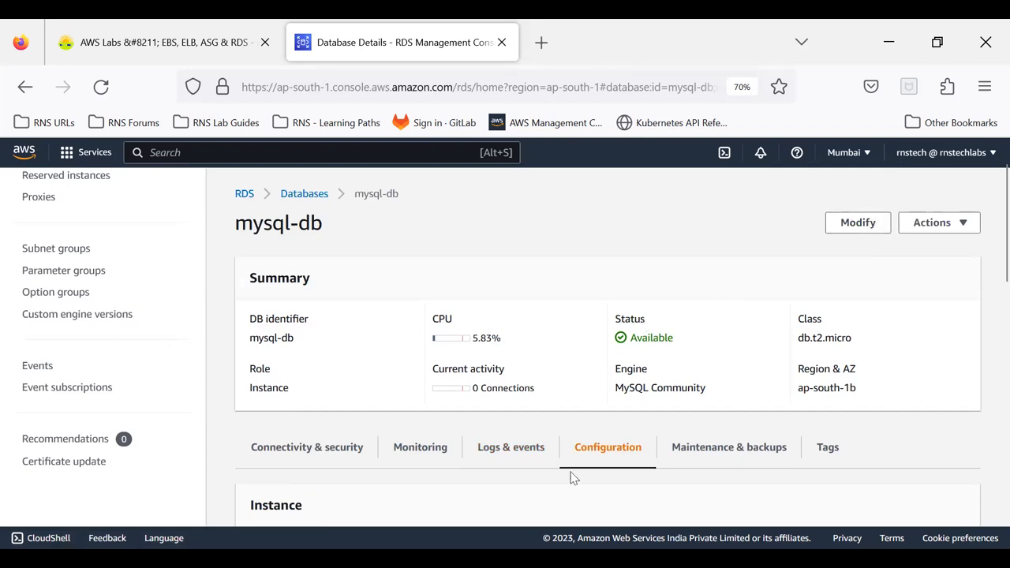
{"action": "scroll", "coordinate": [575, 479], "scroll_direction": "down", "scroll_amount": 5}
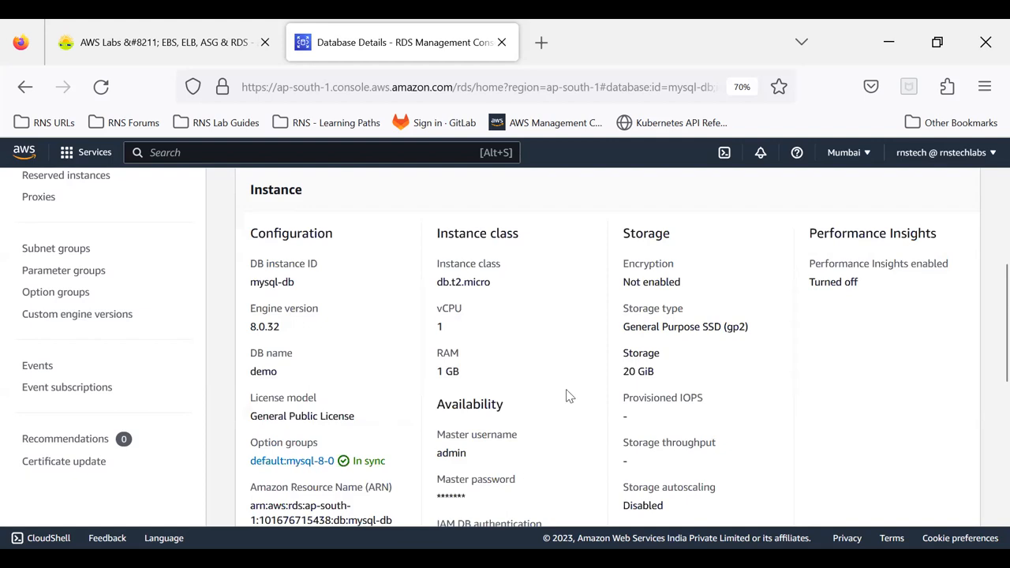
{"action": "scroll", "coordinate": [501, 402], "scroll_direction": "up", "scroll_amount": 5}
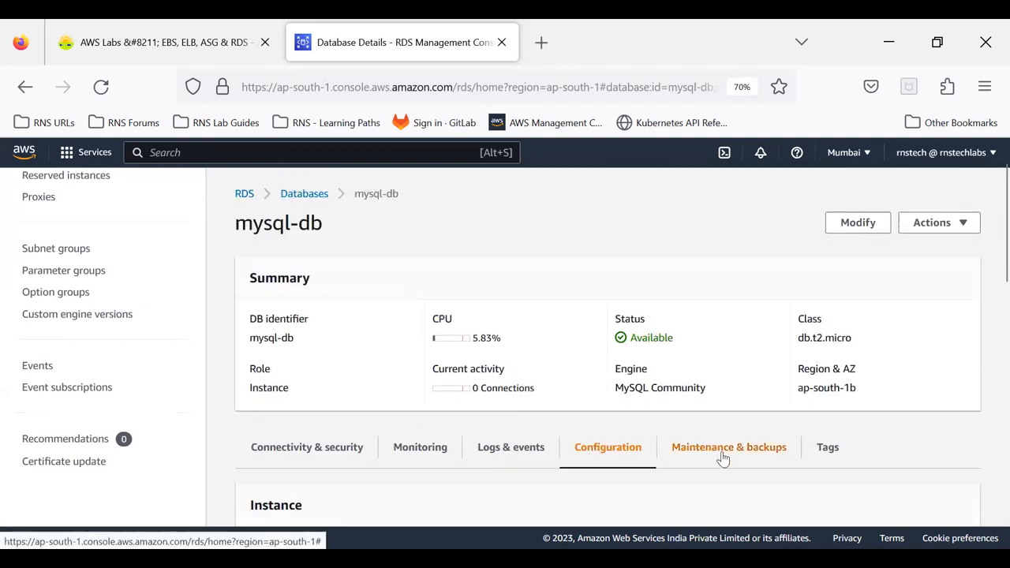
Step: Examine mysql-db's maintenance settings, including the auto minor version upgrade and the maintenance window
{"action": "left_click", "coordinate": [718, 456]}
{"action": "scroll", "coordinate": [718, 457], "scroll_direction": "down", "scroll_amount": 5}
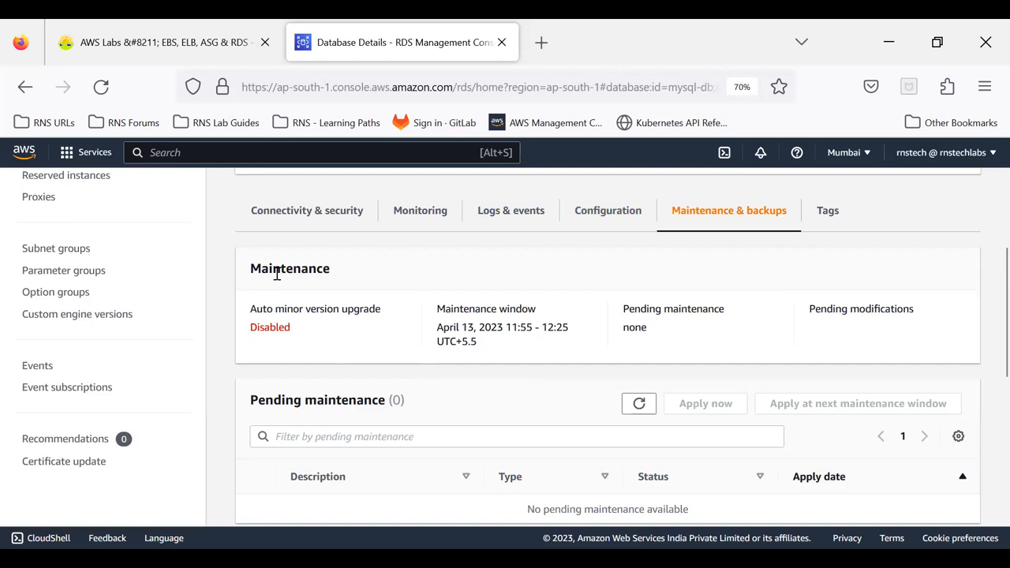
{"action": "left_click_drag", "start_coordinate": [250, 326], "coordinate": [300, 329]}
{"action": "left_click", "coordinate": [300, 330]}
{"action": "left_click_drag", "start_coordinate": [274, 309], "coordinate": [382, 320]}
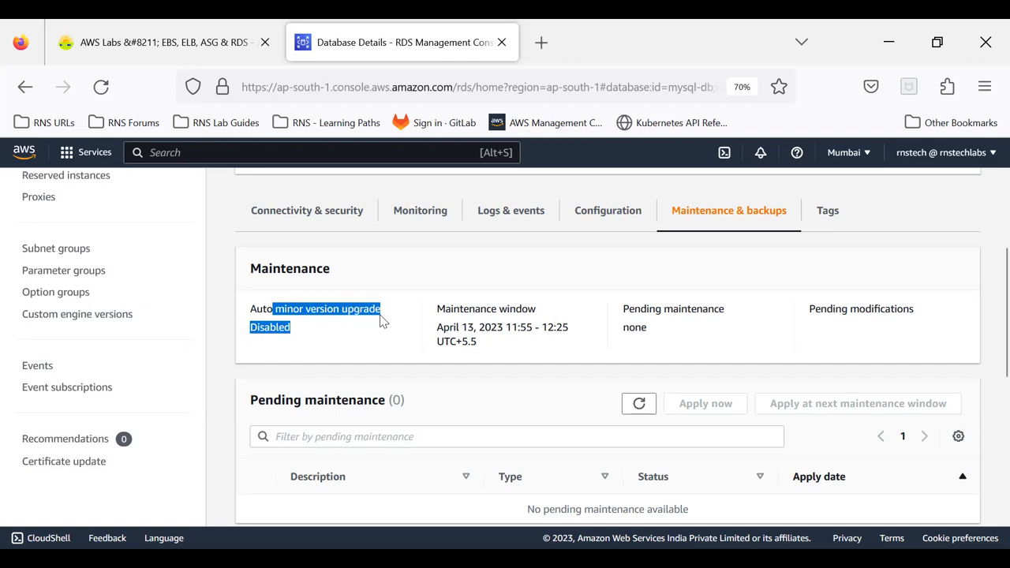
{"action": "left_click", "coordinate": [381, 320]}
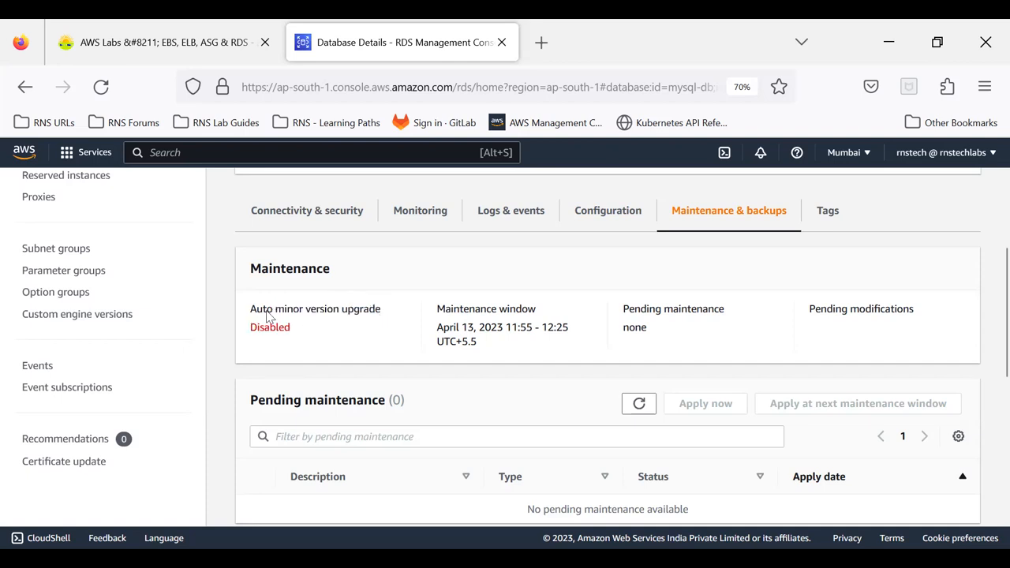
{"action": "left_click_drag", "start_coordinate": [256, 327], "coordinate": [278, 342]}
{"action": "left_click", "coordinate": [295, 353]}
{"action": "left_click_drag", "start_coordinate": [448, 327], "coordinate": [511, 355]}
{"action": "left_click", "coordinate": [588, 356]}
Step: Check mysql-db's backup settings, including automated backups, the latest restore time and the backup target
{"action": "scroll", "coordinate": [593, 322], "scroll_direction": "down", "scroll_amount": 3}
{"action": "scroll", "coordinate": [592, 322], "scroll_direction": "down", "scroll_amount": 3}
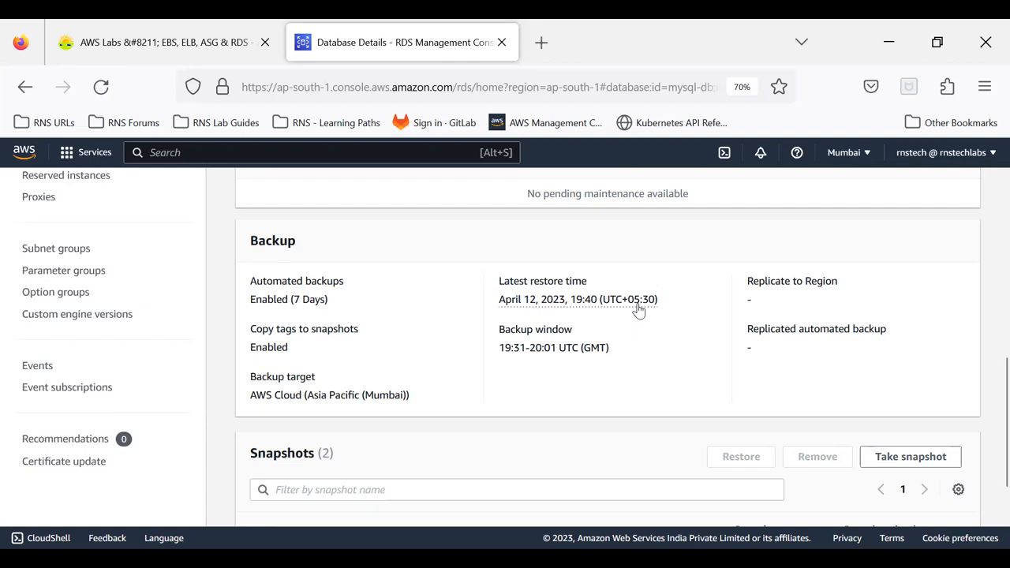
{"action": "scroll", "coordinate": [462, 375], "scroll_direction": "down", "scroll_amount": 3}
{"action": "scroll", "coordinate": [462, 376], "scroll_direction": "up", "scroll_amount": 3}
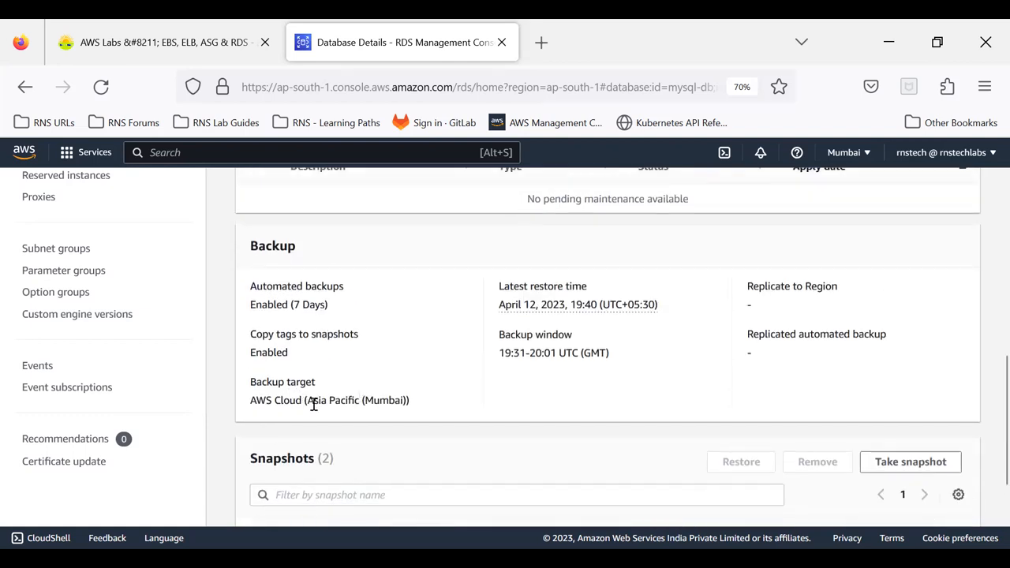
{"action": "left_click_drag", "start_coordinate": [312, 402], "coordinate": [413, 395]}
{"action": "left_click", "coordinate": [424, 405]}
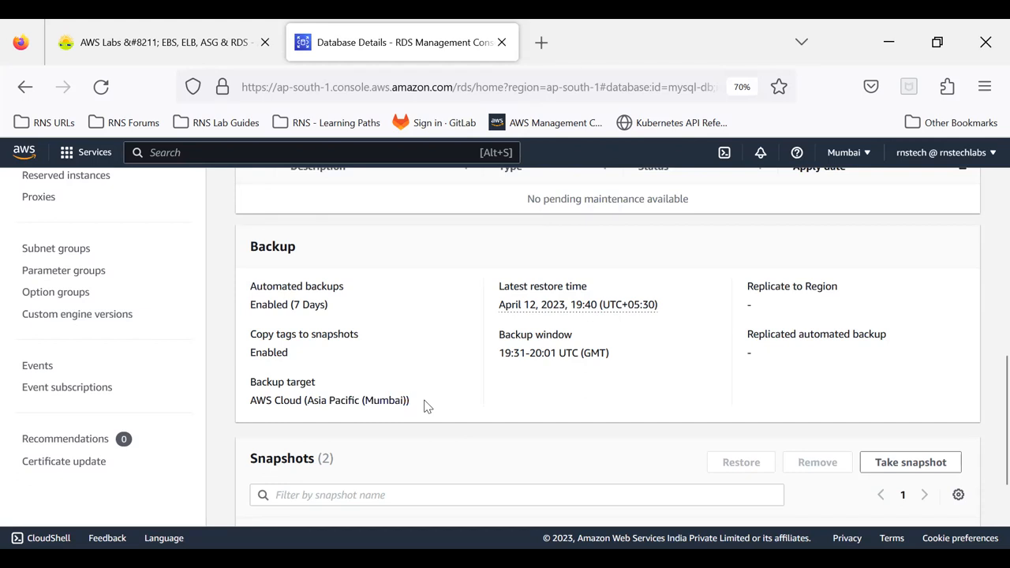
Step: Compare the automated and manual snapshots of mysql-db, and return to the instance summary
{"action": "scroll", "coordinate": [426, 406], "scroll_direction": "down", "scroll_amount": 3}
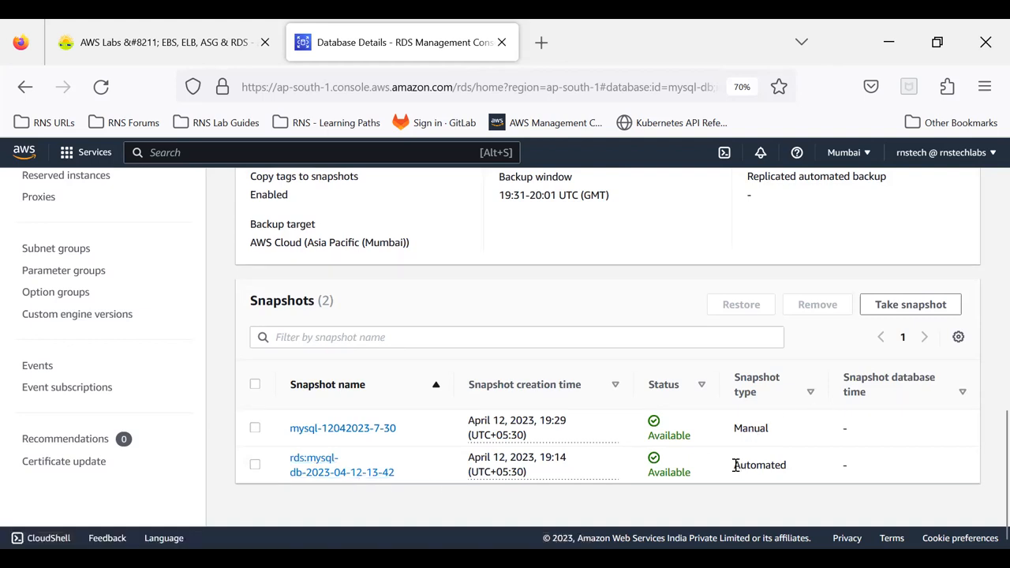
{"action": "left_click_drag", "start_coordinate": [734, 465], "coordinate": [797, 475]}
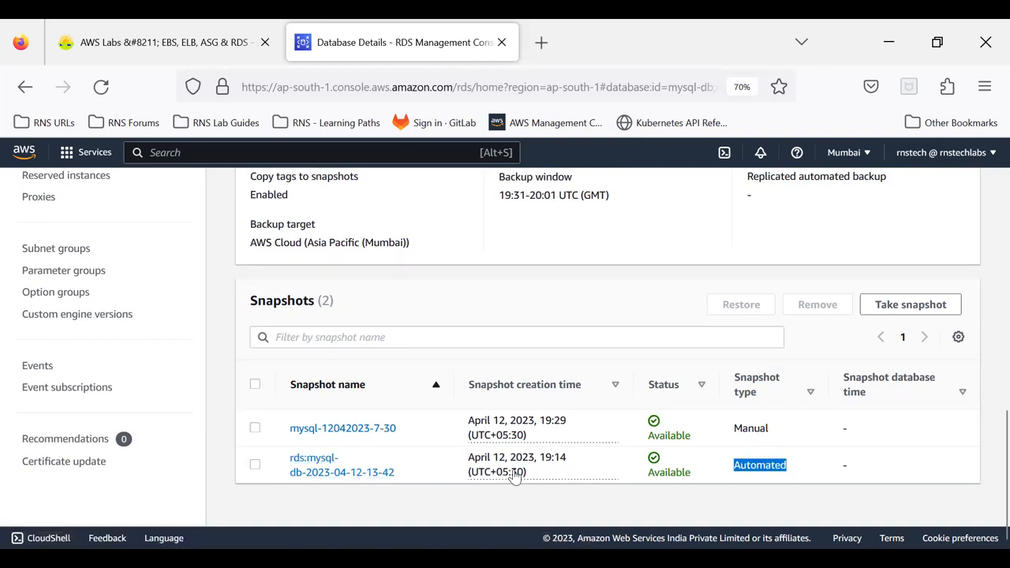
{"action": "left_click_drag", "start_coordinate": [735, 428], "coordinate": [778, 427]}
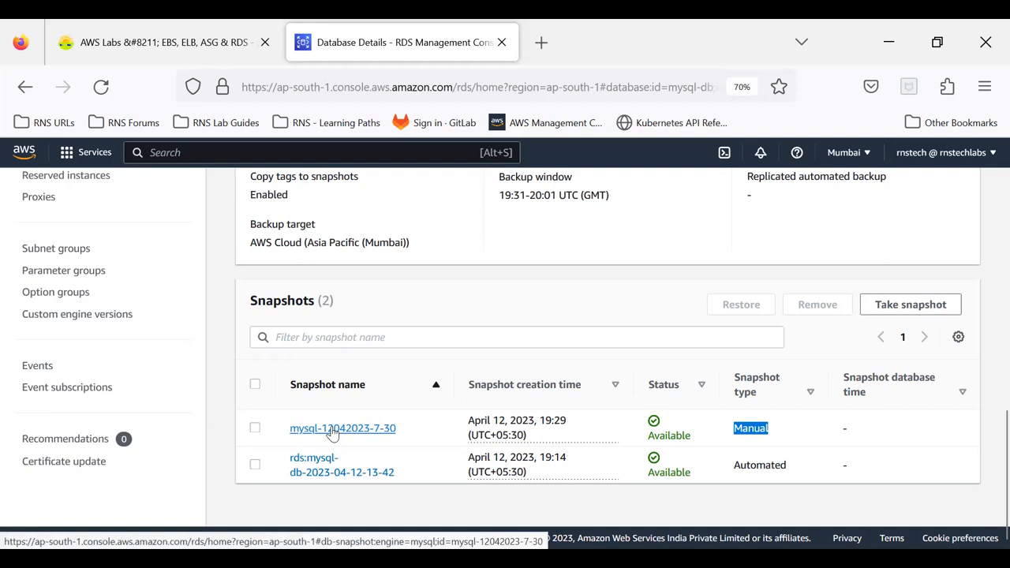
{"action": "scroll", "coordinate": [333, 434], "scroll_direction": "up", "scroll_amount": 10}
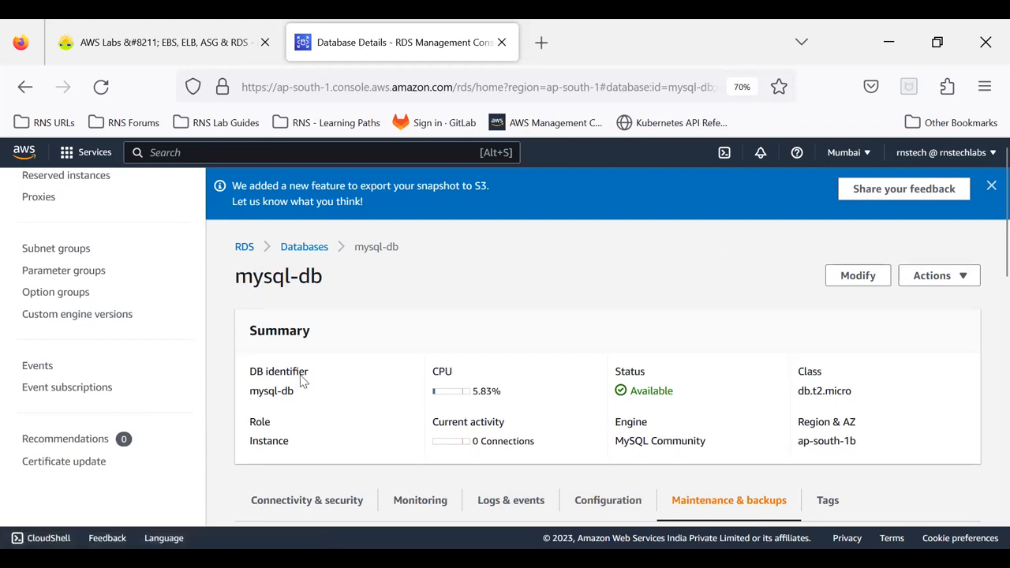
{"action": "scroll", "coordinate": [649, 328], "scroll_direction": "down", "scroll_amount": 3}
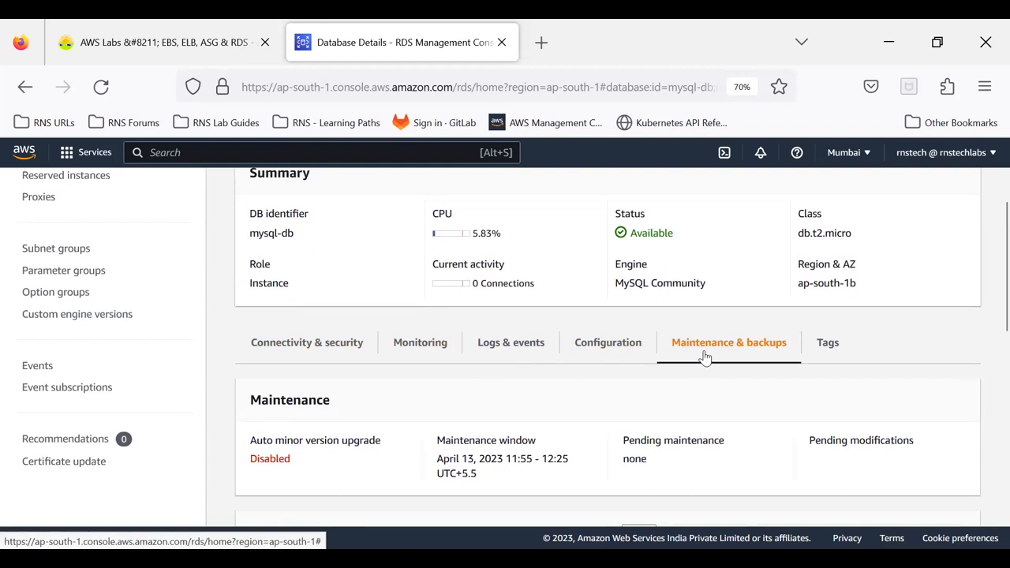
{"action": "scroll", "coordinate": [705, 357], "scroll_direction": "up", "scroll_amount": 3}
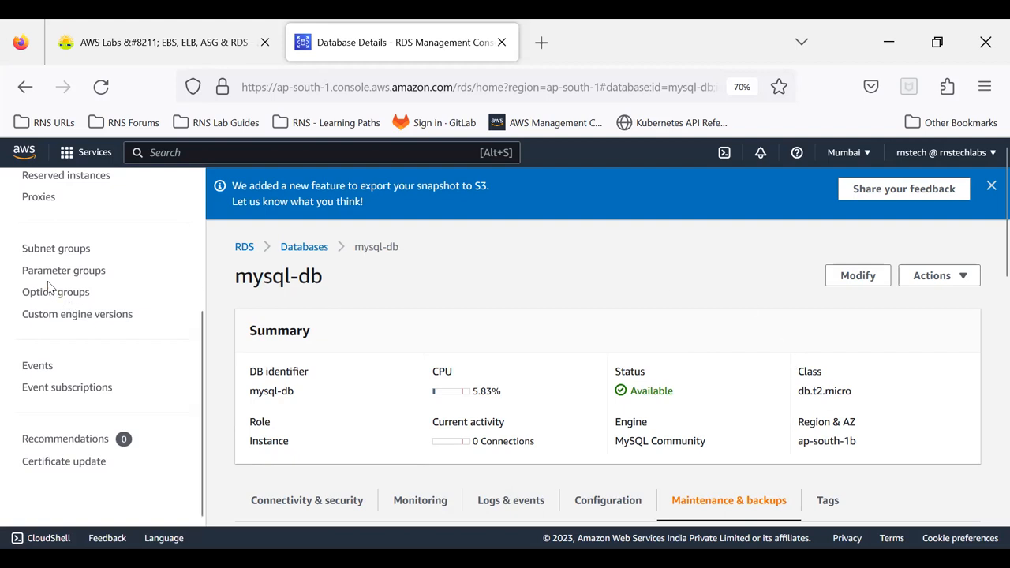
Step: Open the default.mysql8.0 parameter group from the RDS parameter groups list
{"action": "scroll", "coordinate": [110, 258], "scroll_direction": "up", "scroll_amount": 3}
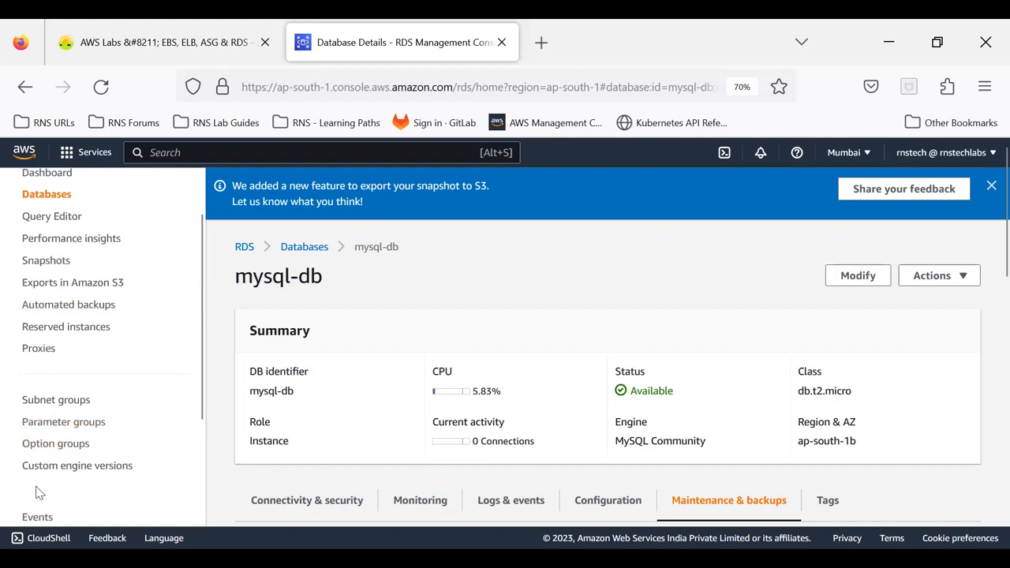
{"action": "left_click", "coordinate": [49, 423]}
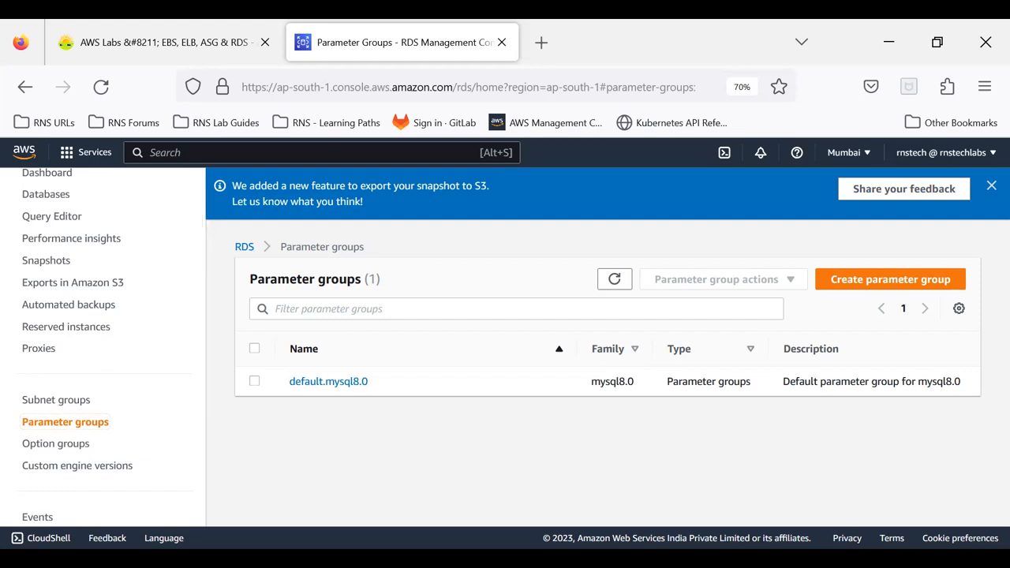
{"action": "left_click", "coordinate": [339, 383]}
{"action": "scroll", "coordinate": [442, 338], "scroll_direction": "down", "scroll_amount": 2}
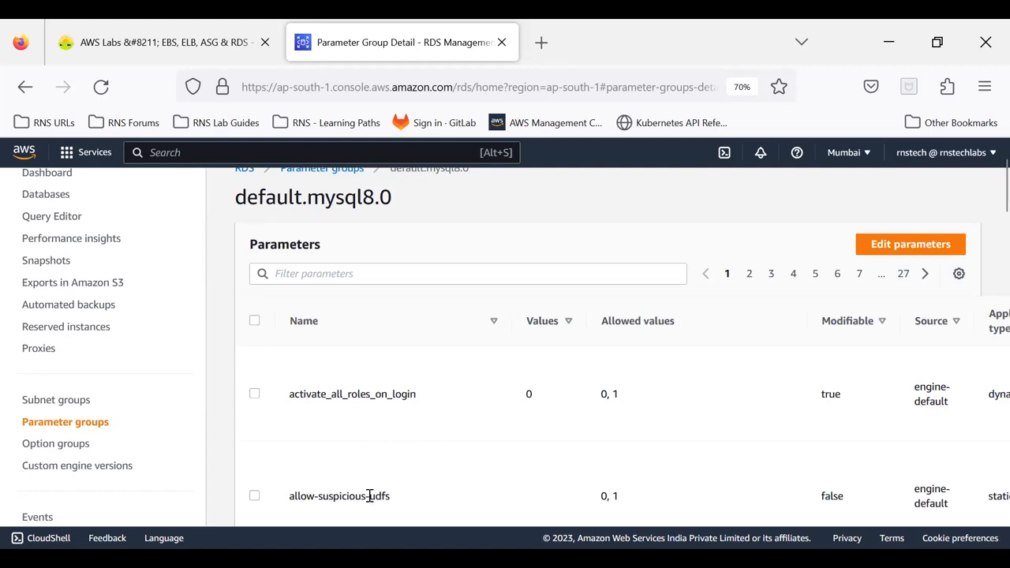
Step: Reduce the page zoom to 60% and examine the default.mysql8.0 parameters, their allowed values, modifiability and descriptions
{"action": "key", "text": "ctrl+minus"}
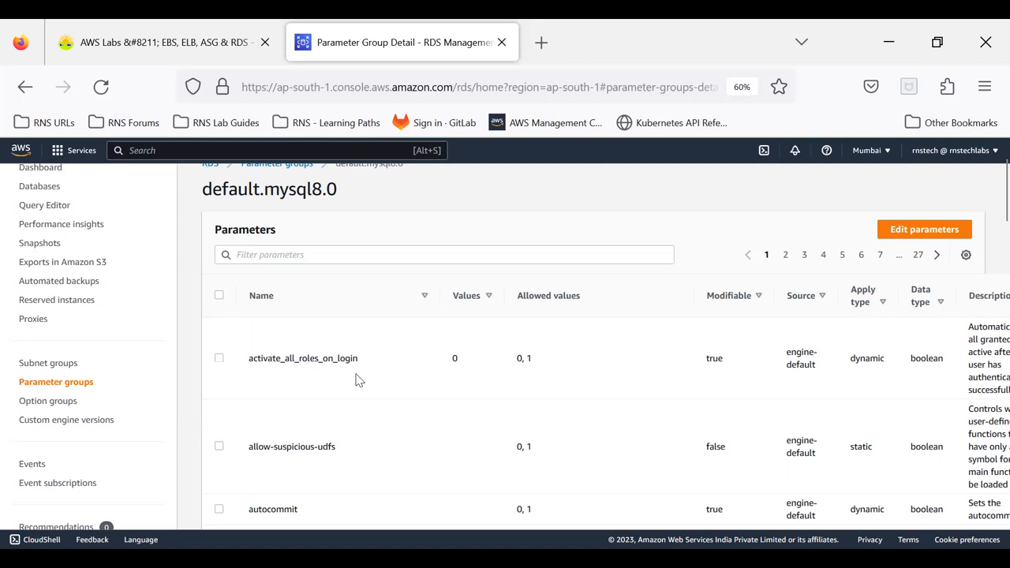
{"action": "left_click_drag", "start_coordinate": [969, 325], "coordinate": [993, 389]}
{"action": "left_click", "coordinate": [984, 357]}
{"action": "scroll", "coordinate": [985, 358], "scroll_direction": "down", "scroll_amount": 1}
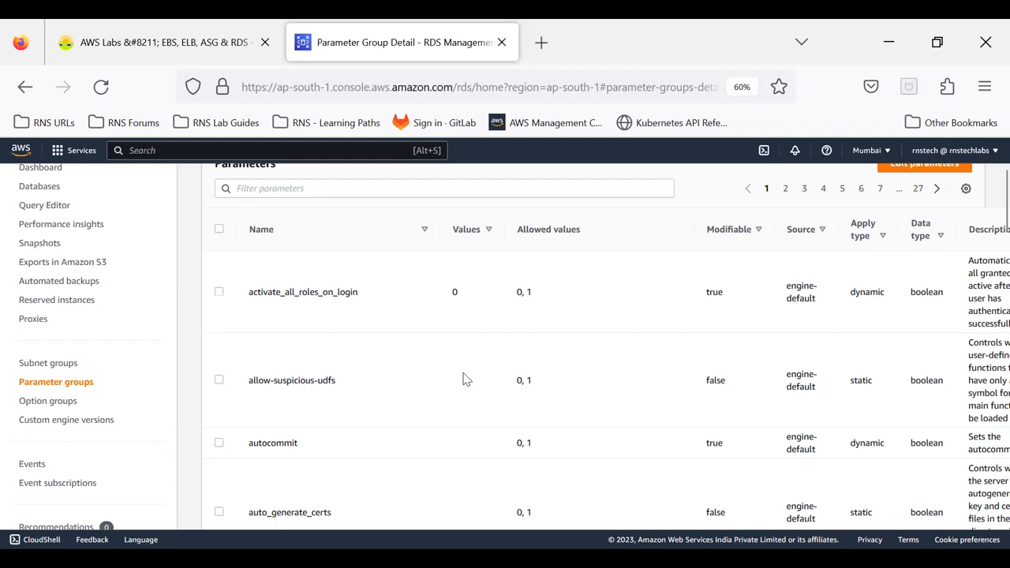
{"action": "scroll", "coordinate": [466, 379], "scroll_direction": "up", "scroll_amount": 2}
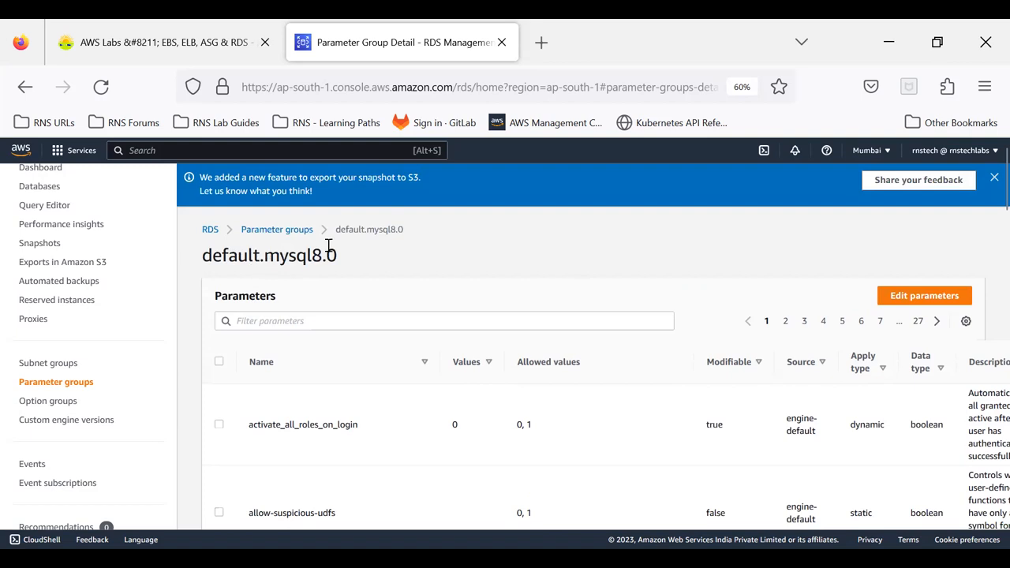
{"action": "left_click_drag", "start_coordinate": [352, 260], "coordinate": [200, 263]}
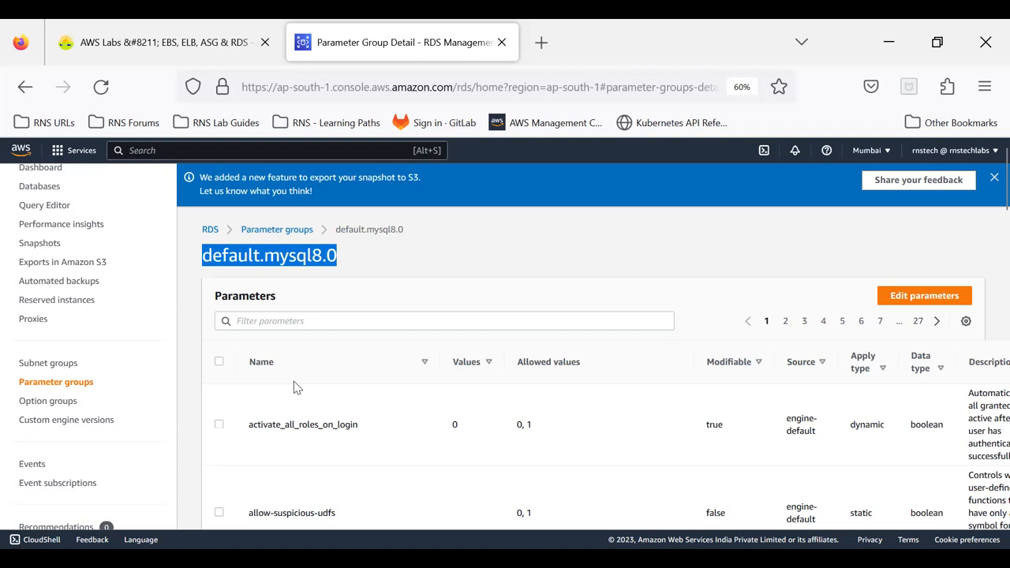
{"action": "scroll", "coordinate": [386, 434], "scroll_direction": "down", "scroll_amount": 3}
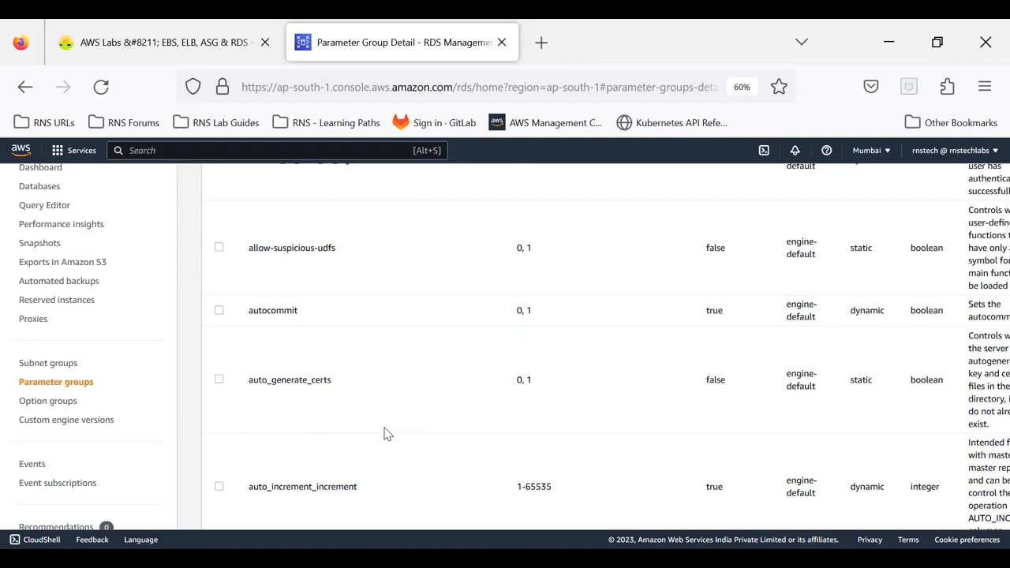
{"action": "scroll", "coordinate": [387, 433], "scroll_direction": "up", "scroll_amount": 3}
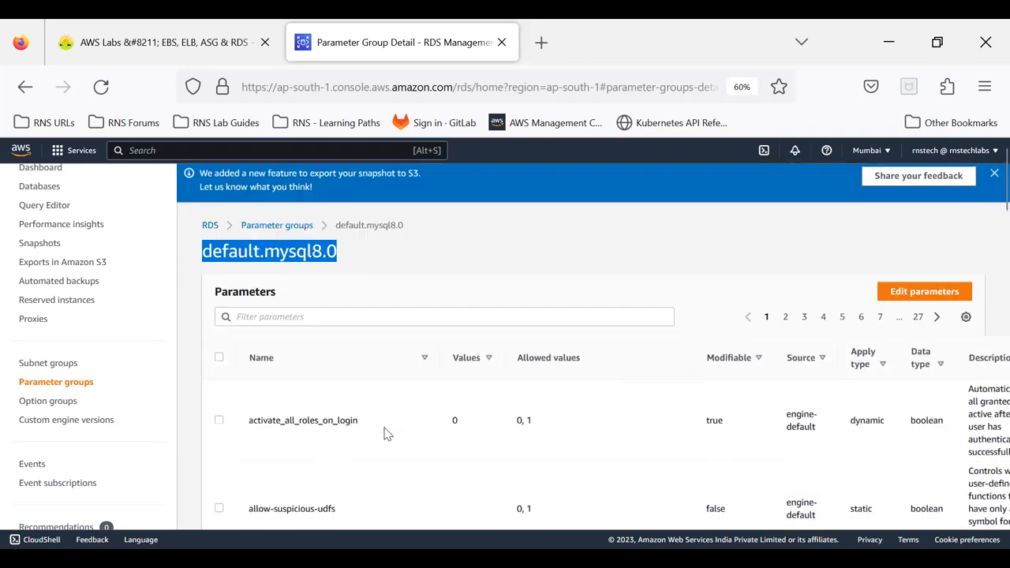
{"action": "left_click", "coordinate": [357, 264]}
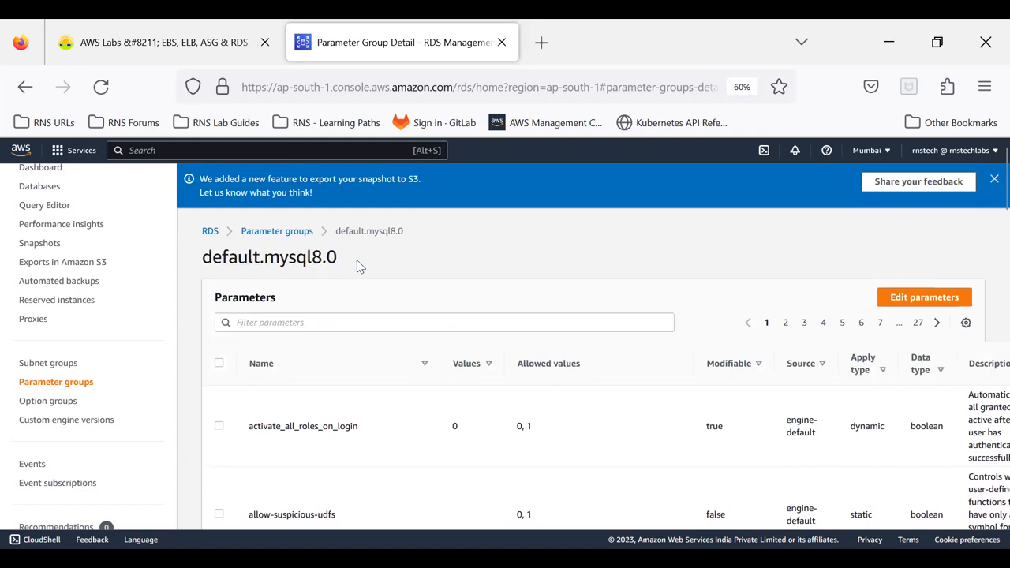
Step: Start creating a parameter group from the parameter groups list and examine the available families, keeping mysql8.0 selected
{"action": "left_click", "coordinate": [52, 384]}
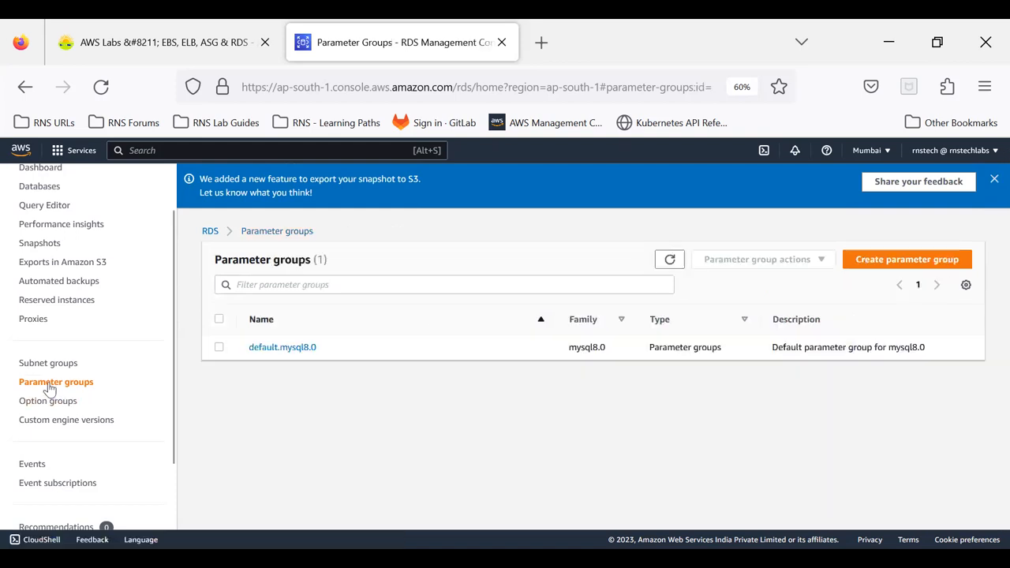
{"action": "left_click", "coordinate": [881, 263]}
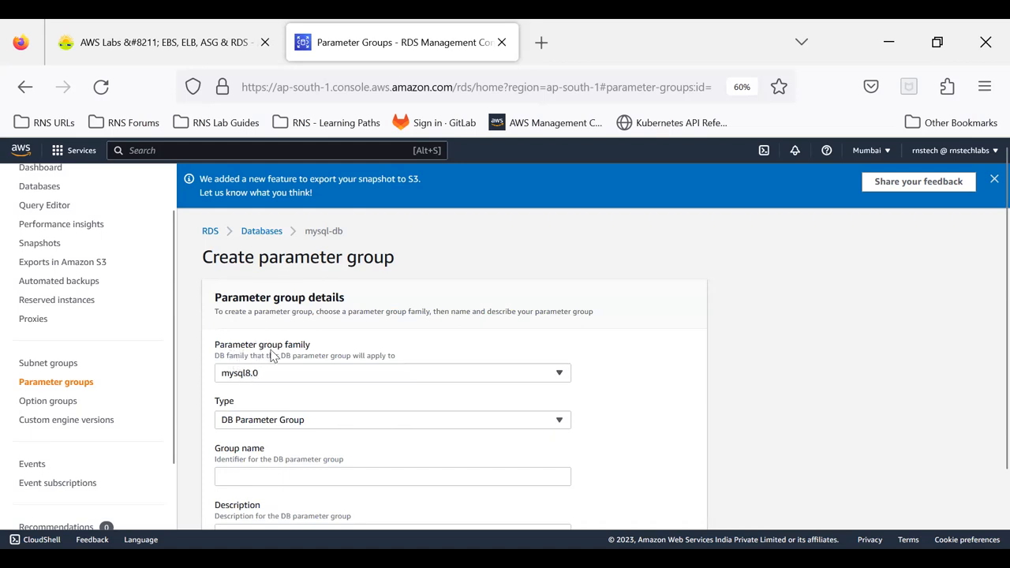
{"action": "left_click", "coordinate": [258, 375]}
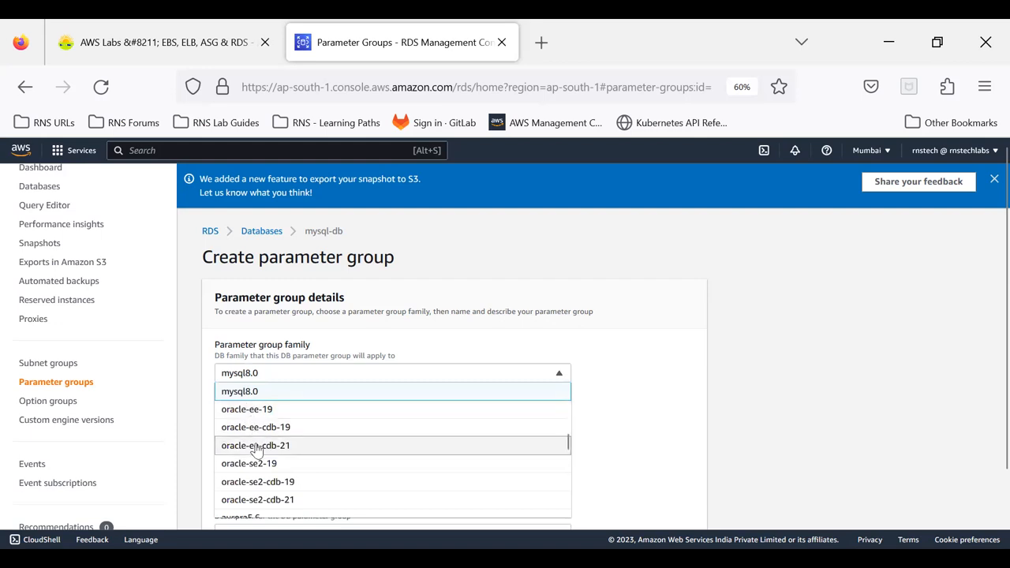
{"action": "scroll", "coordinate": [257, 447], "scroll_direction": "down", "scroll_amount": 1}
{"action": "scroll", "coordinate": [257, 446], "scroll_direction": "down", "scroll_amount": 2}
{"action": "scroll", "coordinate": [261, 431], "scroll_direction": "down", "scroll_amount": 1}
{"action": "scroll", "coordinate": [261, 431], "scroll_direction": "up", "scroll_amount": 1}
{"action": "scroll", "coordinate": [261, 431], "scroll_direction": "up", "scroll_amount": 1}
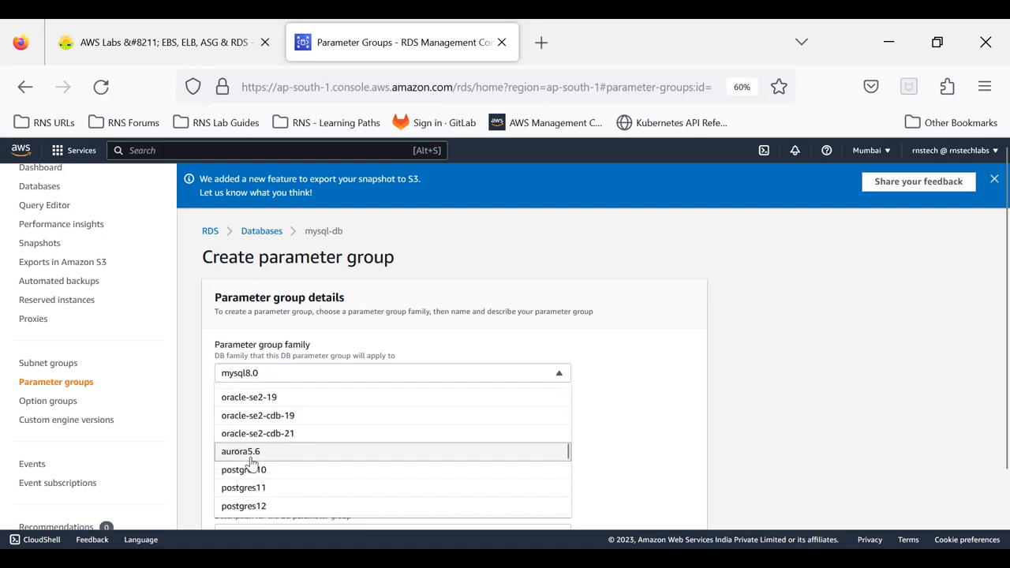
{"action": "scroll", "coordinate": [251, 461], "scroll_direction": "down", "scroll_amount": 4}
{"action": "scroll", "coordinate": [251, 461], "scroll_direction": "down", "scroll_amount": 3}
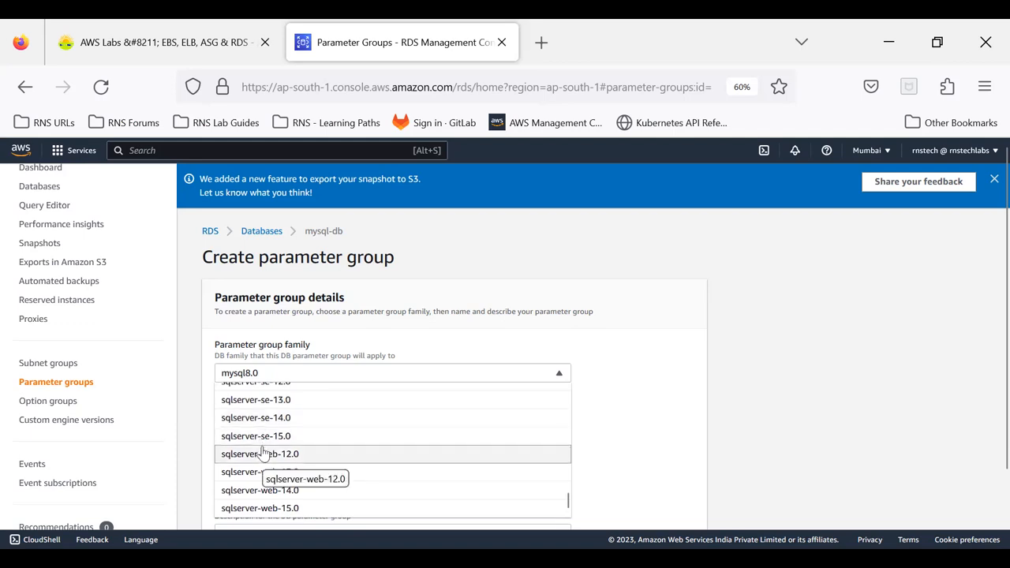
{"action": "scroll", "coordinate": [263, 452], "scroll_direction": "up", "scroll_amount": 8}
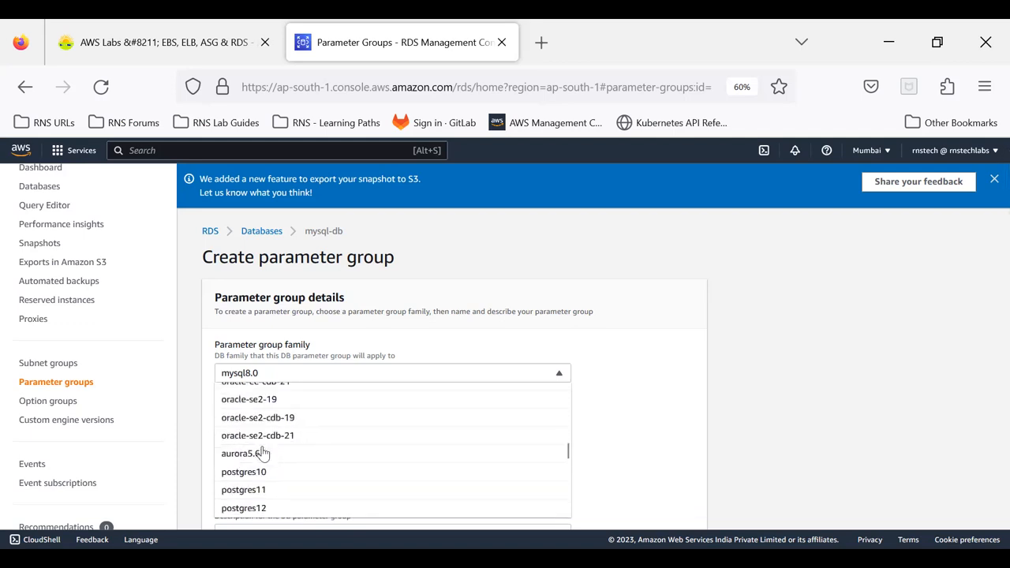
{"action": "scroll", "coordinate": [263, 452], "scroll_direction": "up", "scroll_amount": 6}
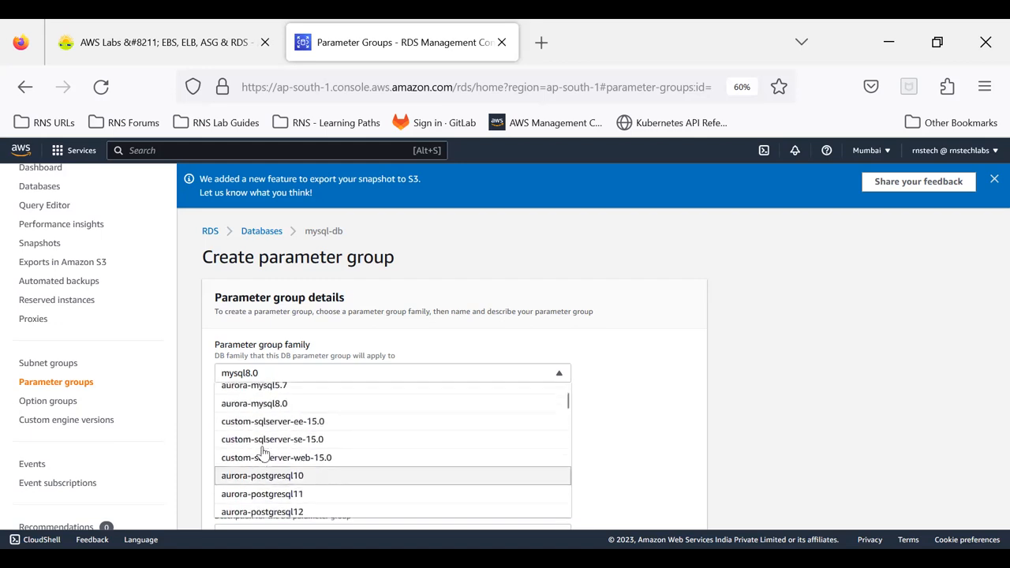
{"action": "scroll", "coordinate": [263, 452], "scroll_direction": "down", "scroll_amount": 3}
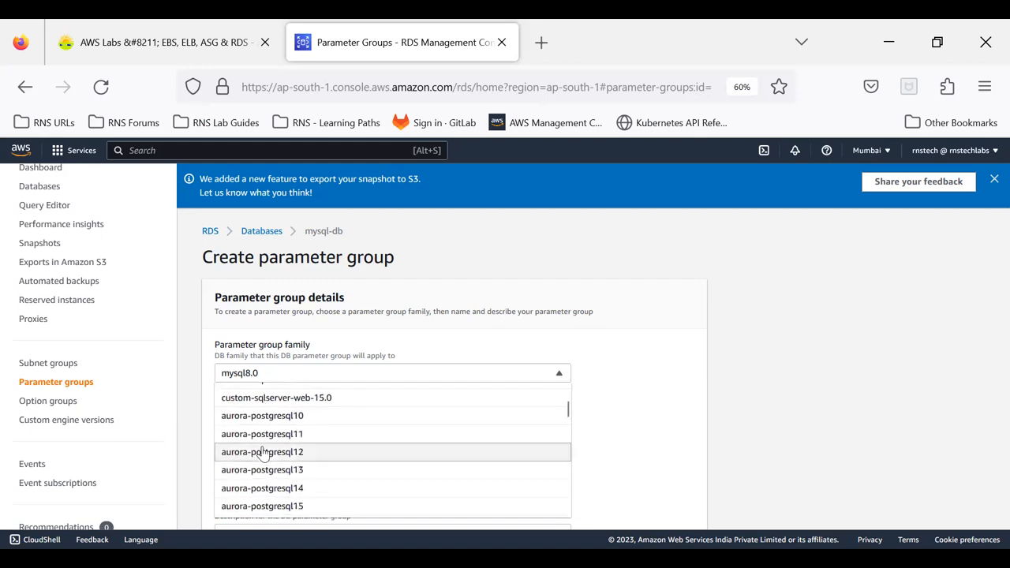
{"action": "left_click", "coordinate": [344, 332]}
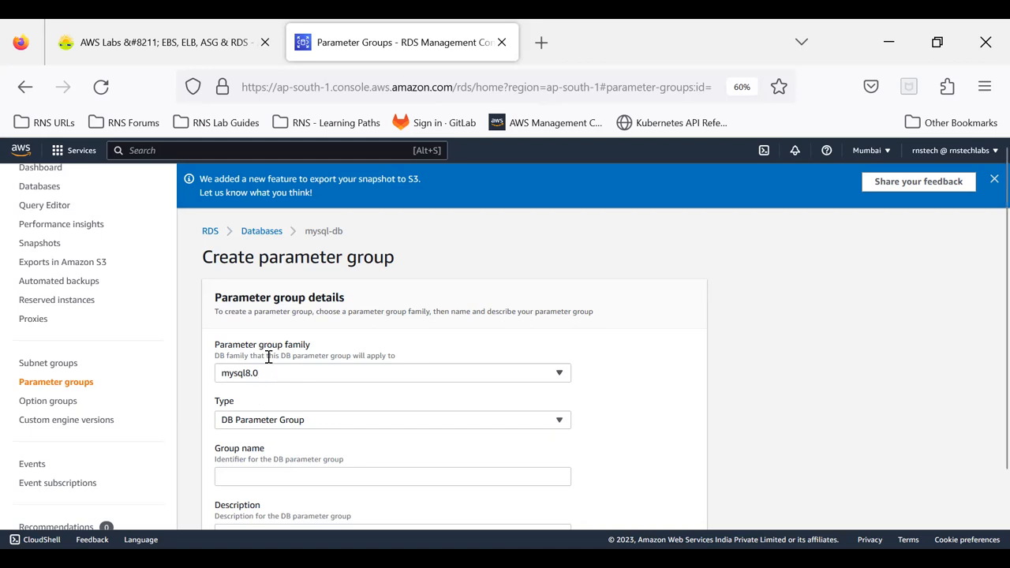
Step: Set the type to DB Parameter Group and enter rns-mysql-parameter-group-8.0 as the group name
{"action": "left_click", "coordinate": [248, 422]}
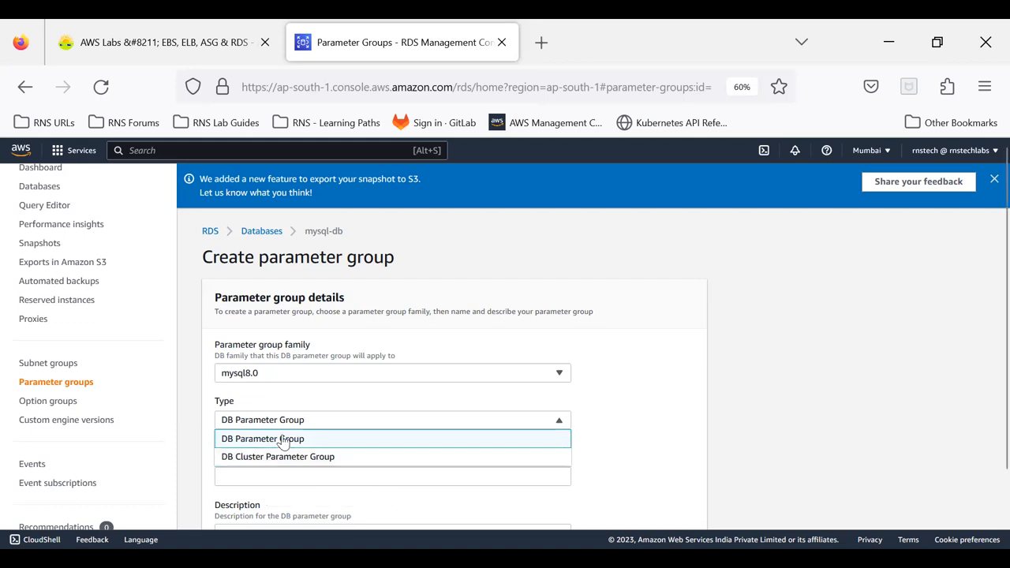
{"action": "left_click", "coordinate": [282, 440]}
{"action": "scroll", "coordinate": [305, 417], "scroll_direction": "down", "scroll_amount": 2}
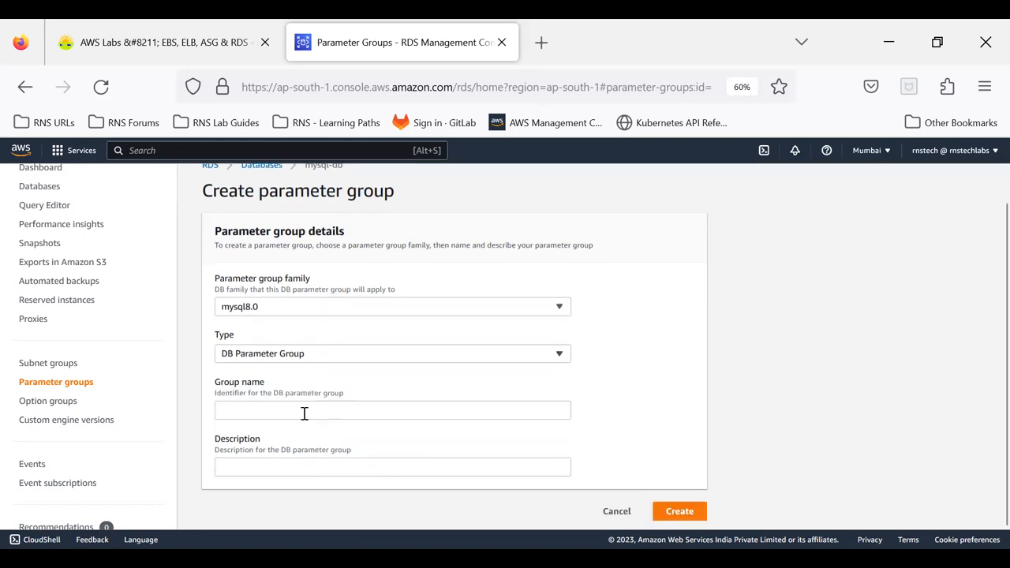
{"action": "left_click", "coordinate": [233, 410]}
{"action": "type", "text": "rns"}
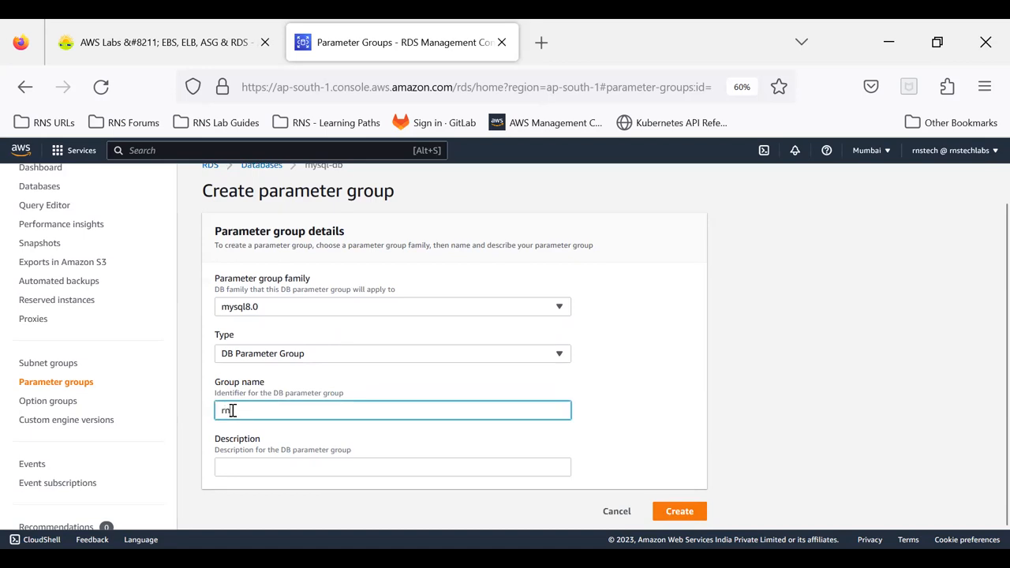
{"action": "type", "text": "-mysql-"}
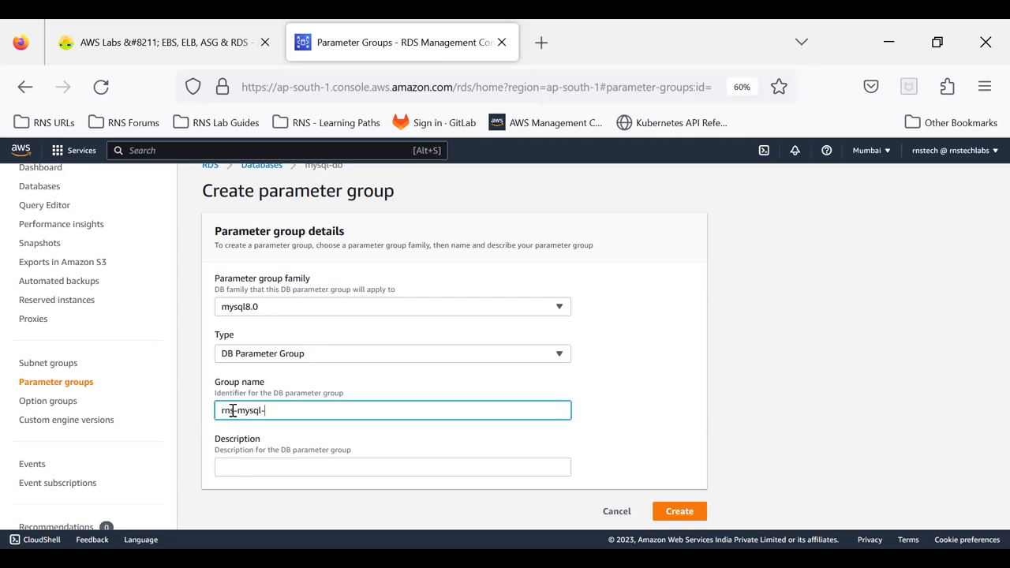
{"action": "type", "text": "parameter-group-8"}
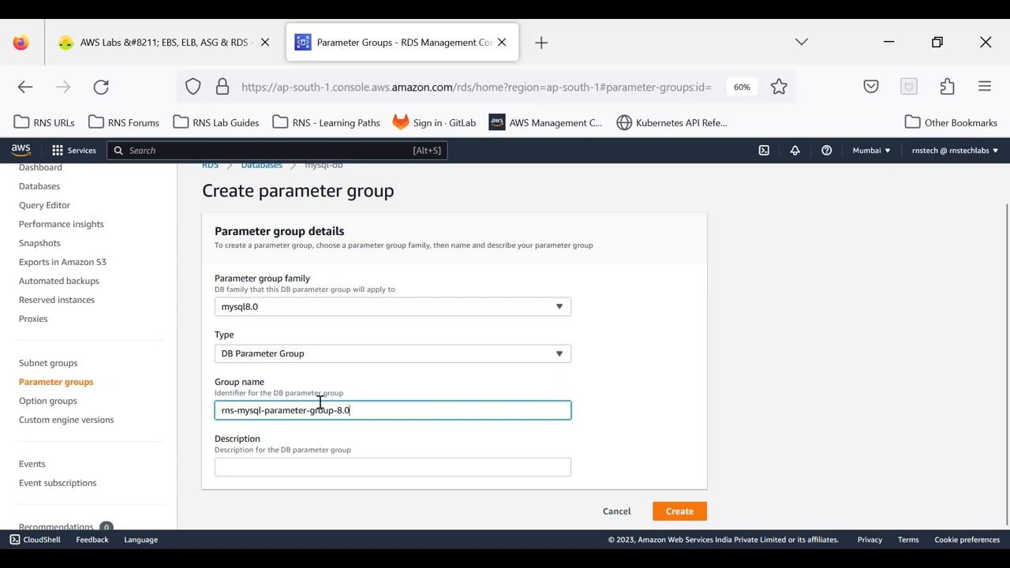
Step: Copy the group name into the description as rns-mysql-parameter-group-8.0 and try to create the parameter group
{"action": "left_click_drag", "start_coordinate": [355, 410], "coordinate": [215, 385]}
{"action": "key", "text": "ctrl+c"}
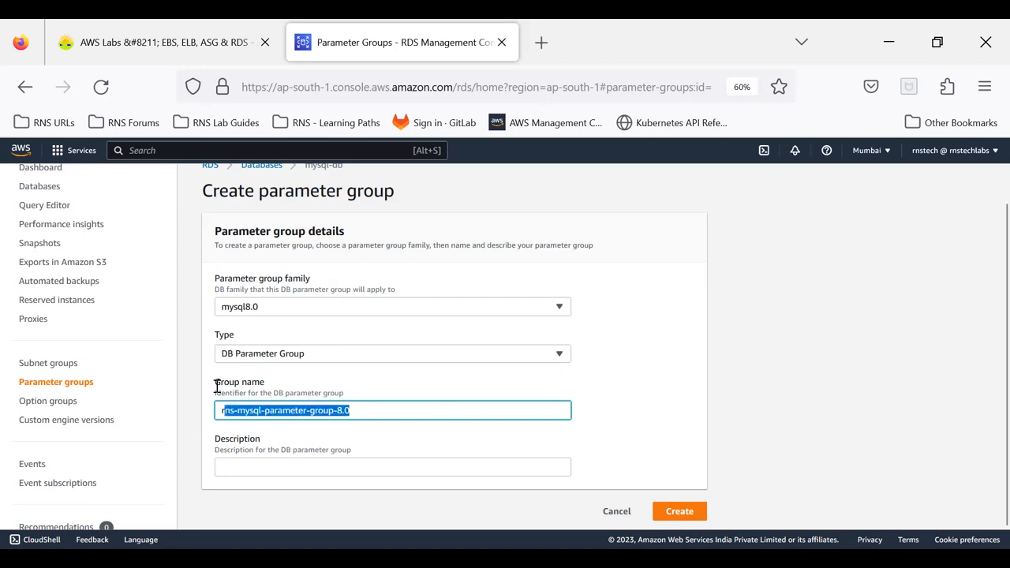
{"action": "left_click", "coordinate": [257, 466]}
{"action": "key", "text": "ctrl+v"}
{"action": "left_click", "coordinate": [681, 513]}
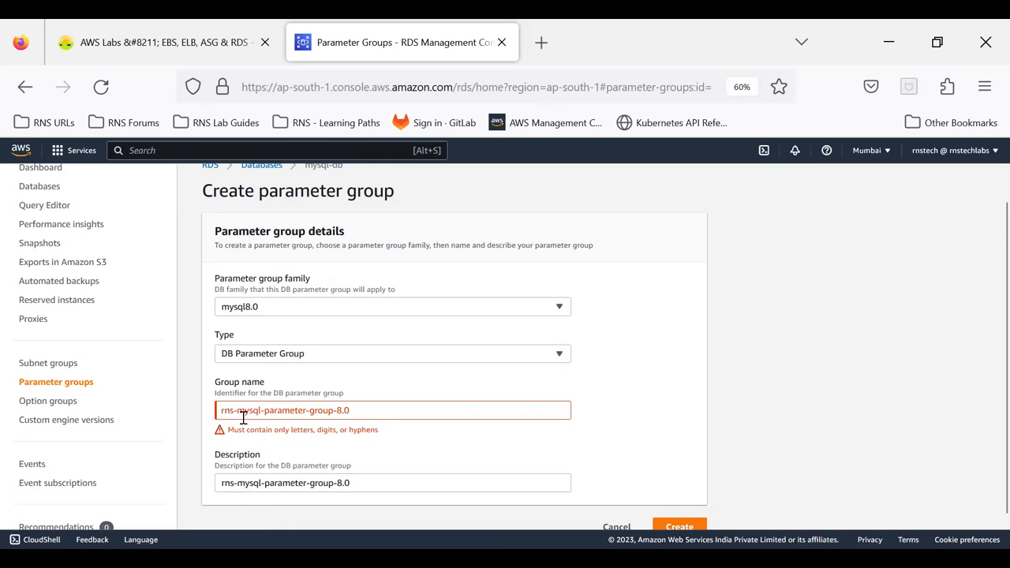
Step: Shorten the group name to rns-mysql-parameter-group-8 and create the parameter group
{"action": "left_click", "coordinate": [345, 413]}
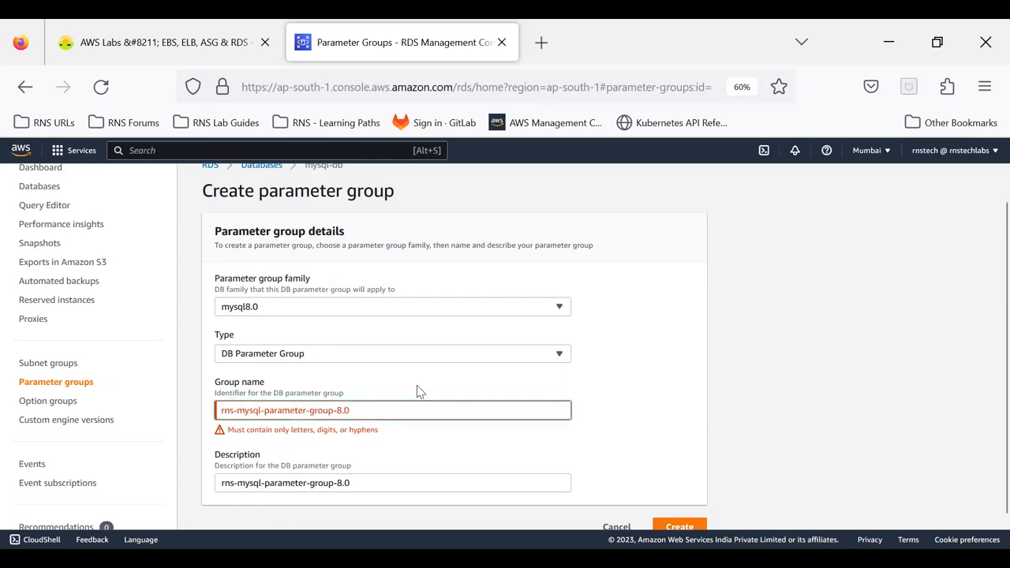
{"action": "key", "text": "BackSpace"}
{"action": "key", "text": "Delete"}
{"action": "scroll", "coordinate": [734, 383], "scroll_direction": "down", "scroll_amount": 1}
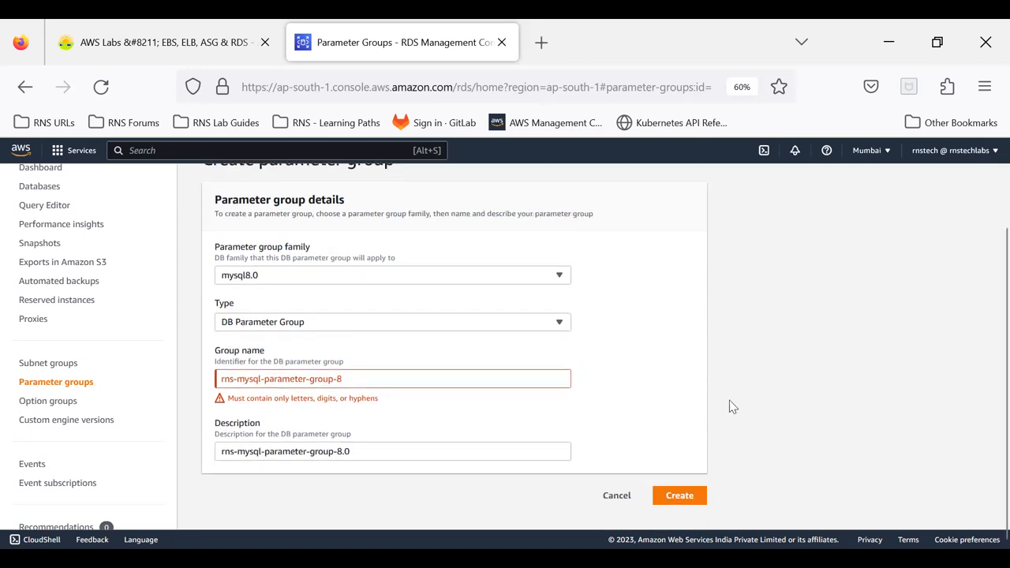
{"action": "left_click", "coordinate": [669, 497]}
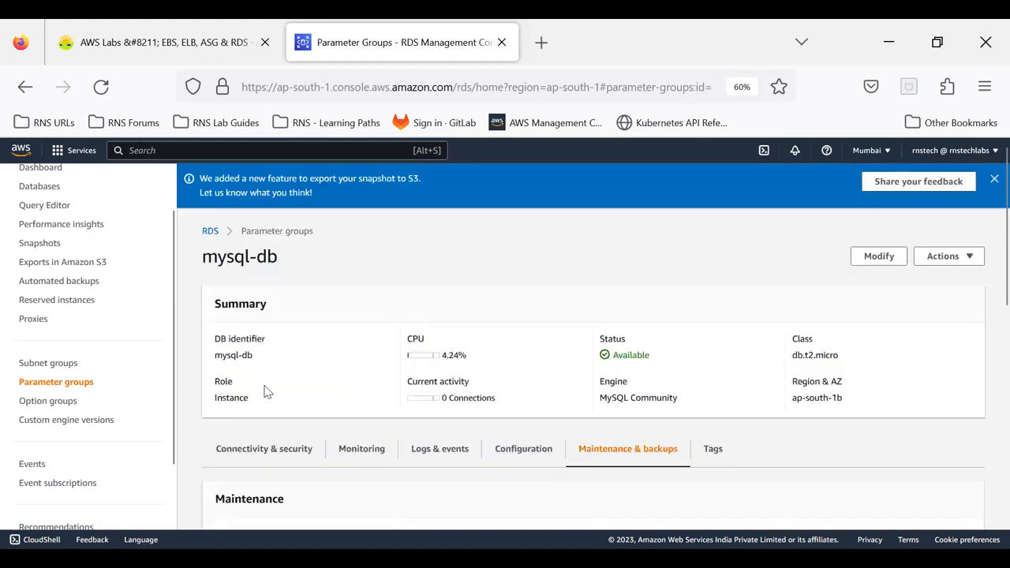
Step: Dismiss the snapshot export banner, and reopen the parameter groups list with the page zoom at 70%
{"action": "left_click", "coordinate": [83, 385]}
{"action": "left_click", "coordinate": [52, 382]}
{"action": "left_click", "coordinate": [994, 180]}
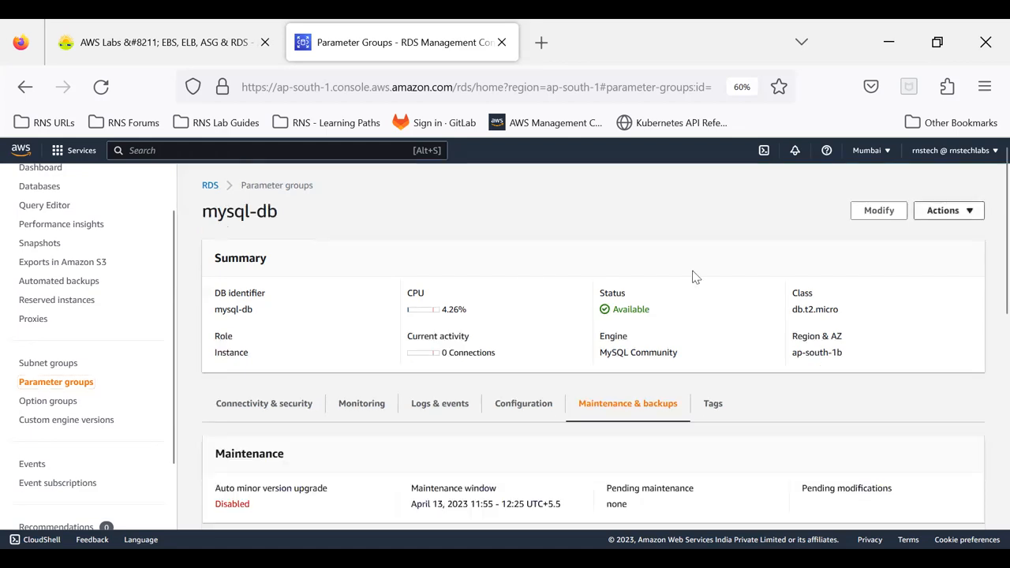
{"action": "left_click", "coordinate": [32, 384]}
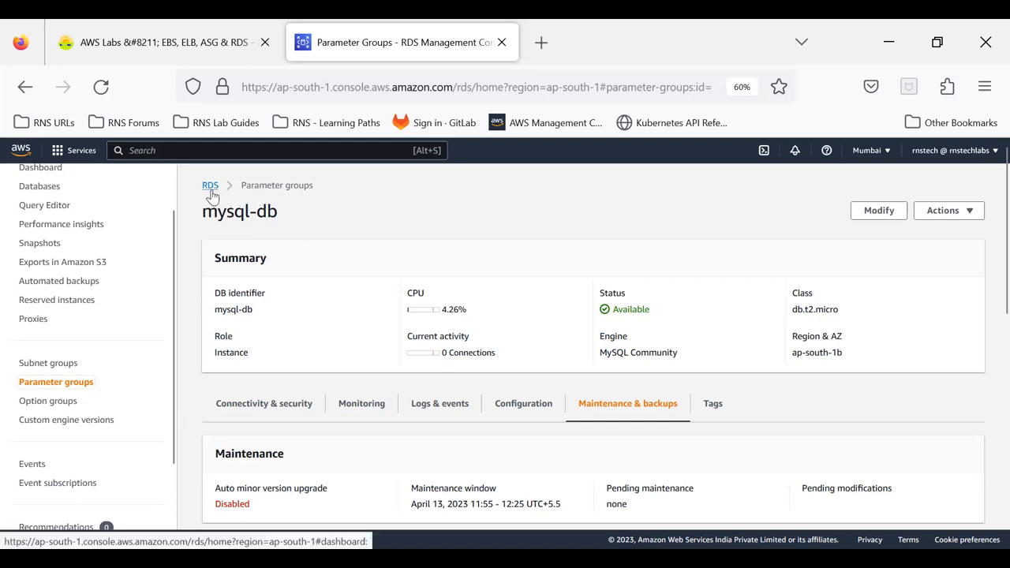
{"action": "scroll", "coordinate": [418, 401], "scroll_direction": "down", "scroll_amount": 4}
{"action": "scroll", "coordinate": [355, 391], "scroll_direction": "up", "scroll_amount": 4}
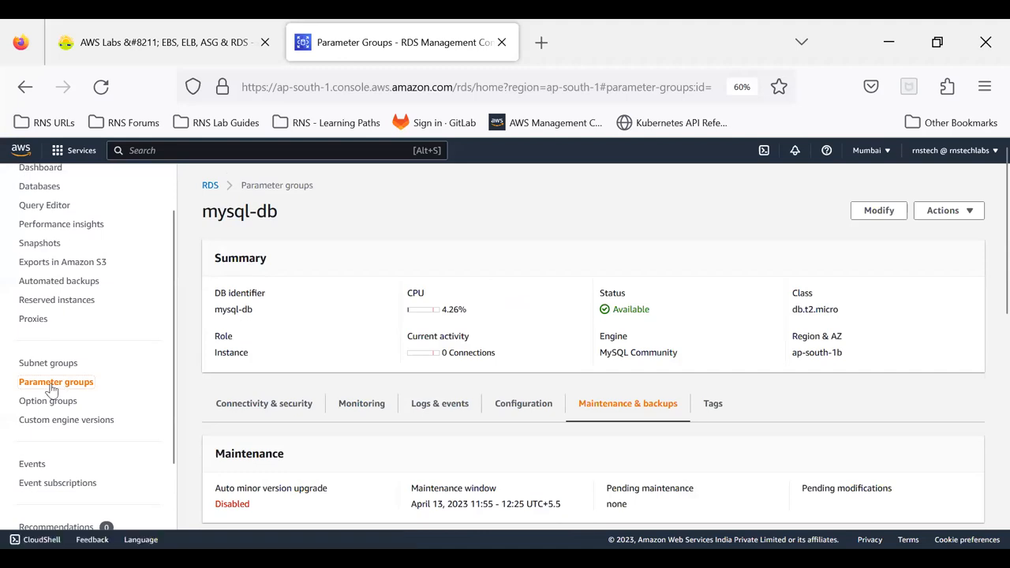
{"action": "key", "text": "ctrl+plus"}
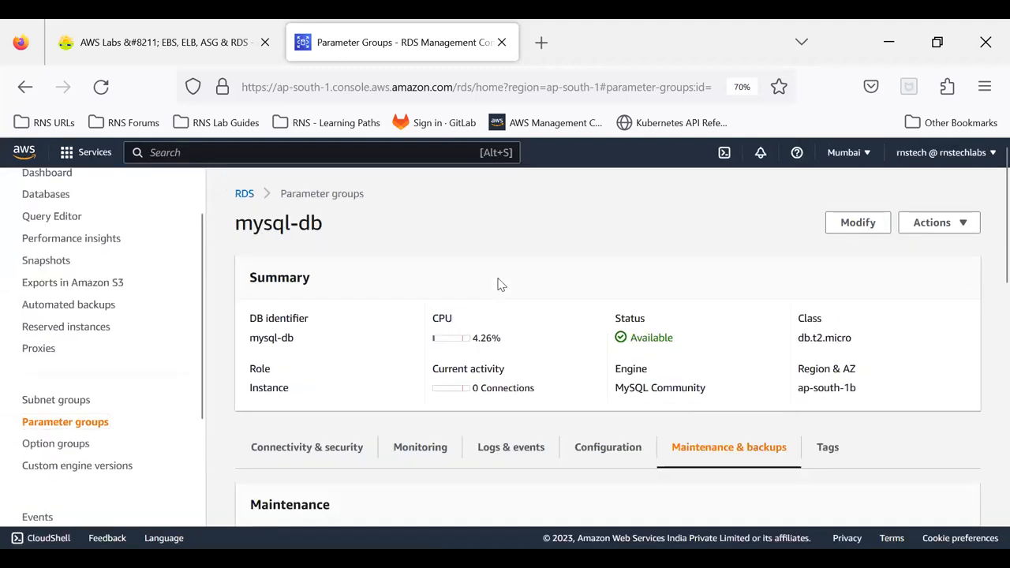
{"action": "left_click", "coordinate": [47, 403]}
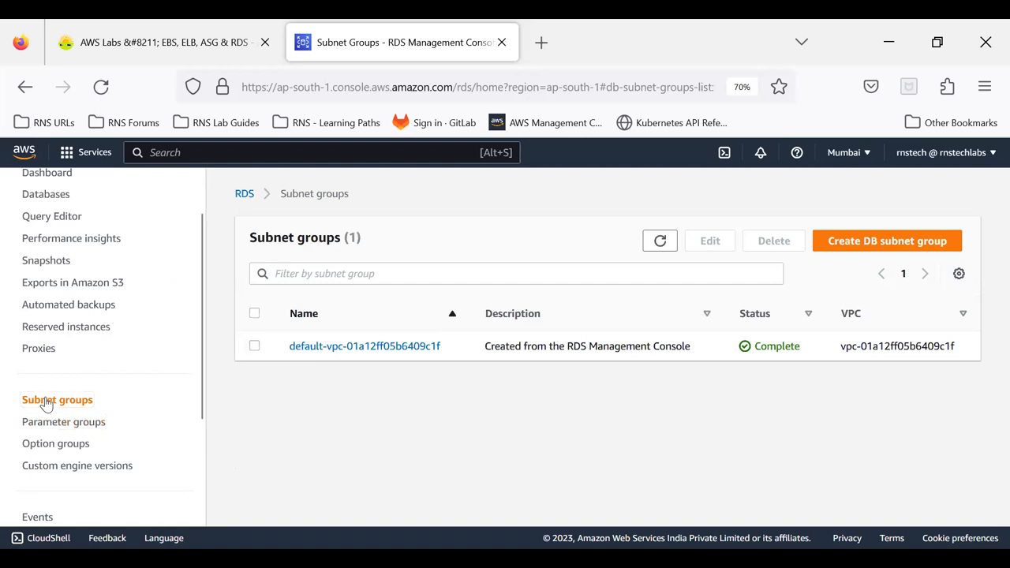
{"action": "left_click", "coordinate": [51, 424]}
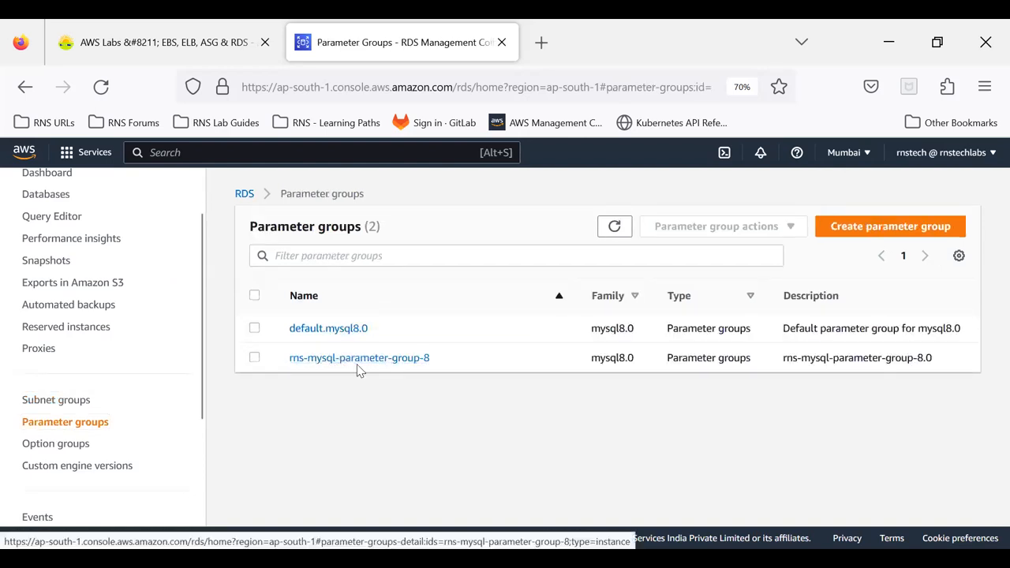
Step: Open the parameters of rns-mysql-parameter-group-8 for editing
{"action": "left_click", "coordinate": [256, 359]}
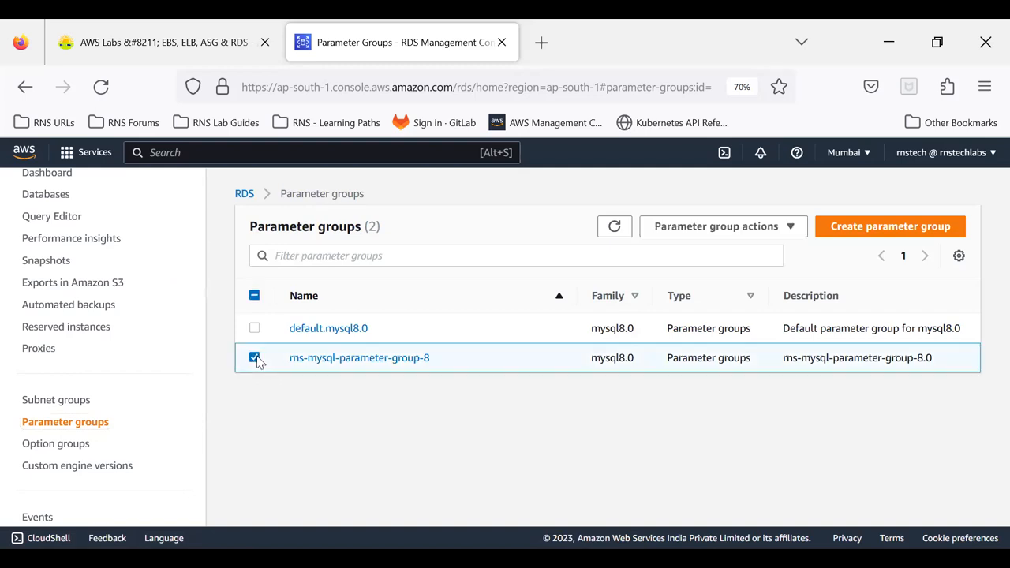
{"action": "left_click", "coordinate": [798, 228]}
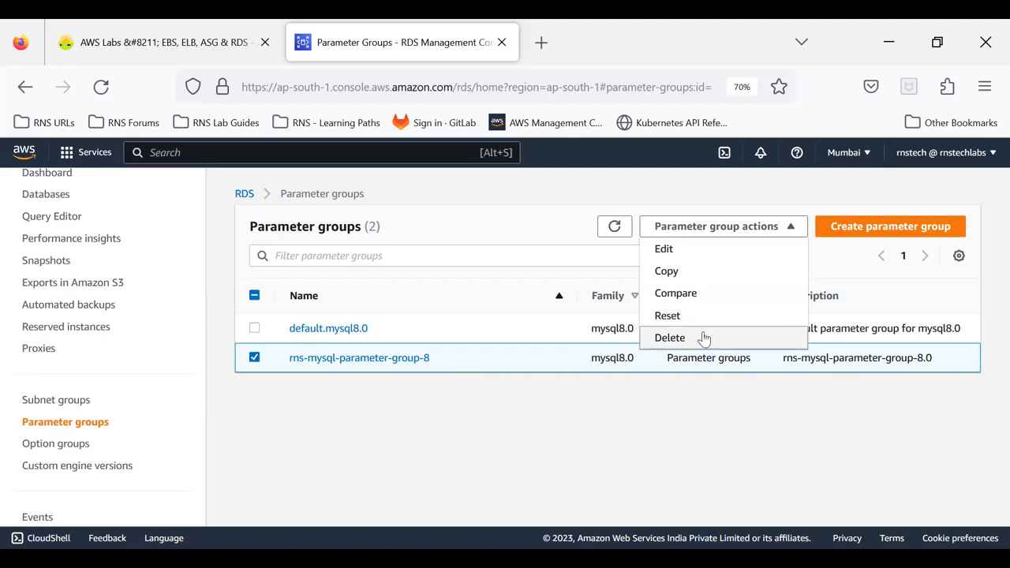
{"action": "left_click", "coordinate": [680, 259]}
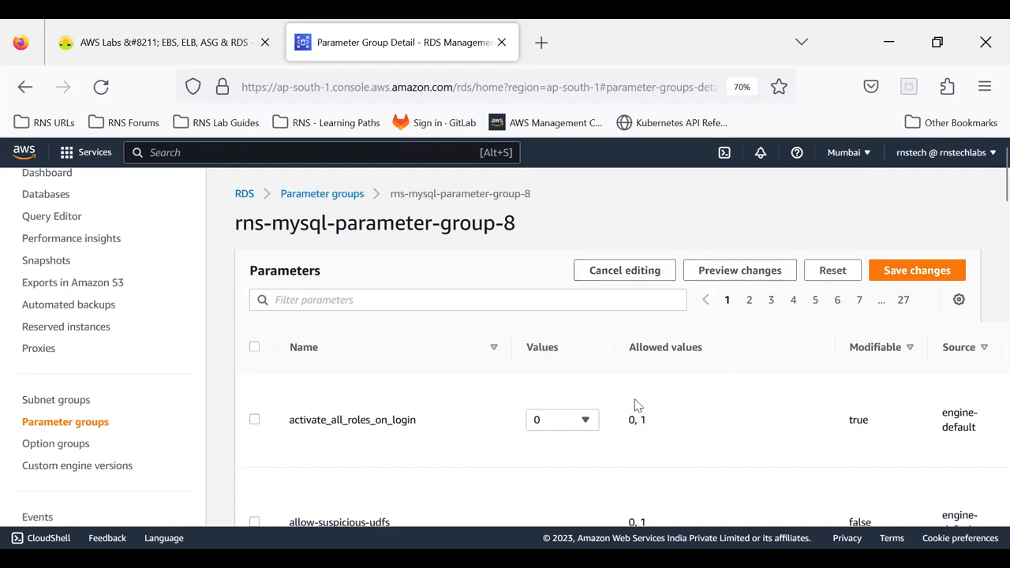
Step: Check the value choices for activate_all_roles_on_login without changing it, and set autocommit to 1
{"action": "scroll", "coordinate": [638, 405], "scroll_direction": "down", "scroll_amount": 2}
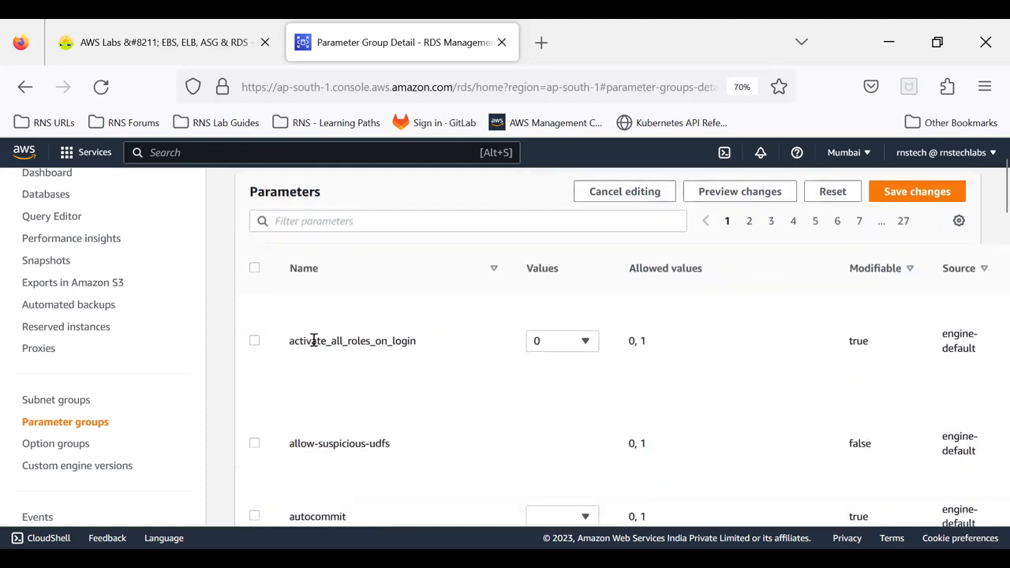
{"action": "left_click", "coordinate": [586, 341]}
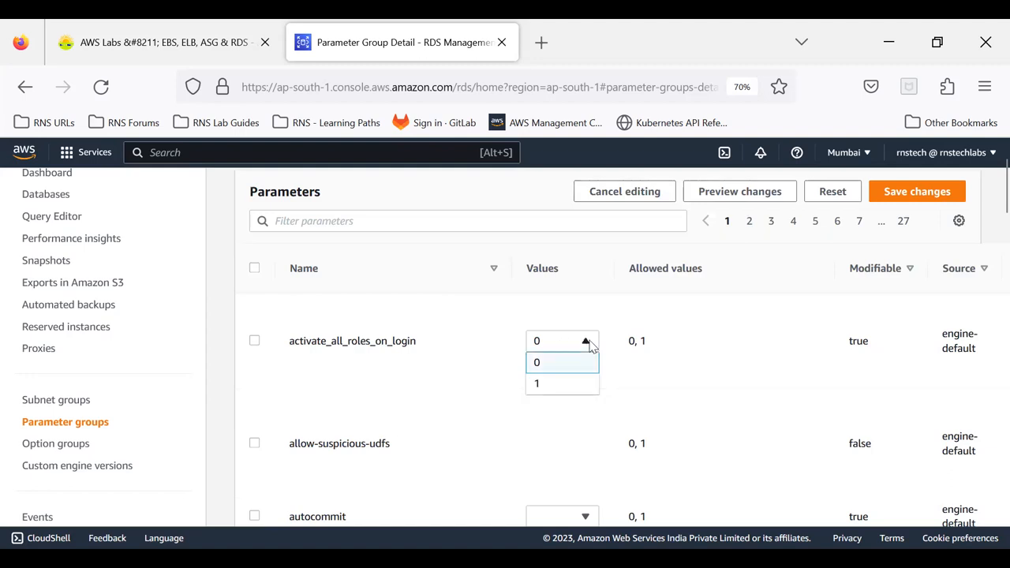
{"action": "left_click", "coordinate": [625, 363]}
{"action": "scroll", "coordinate": [623, 364], "scroll_direction": "down", "scroll_amount": 2}
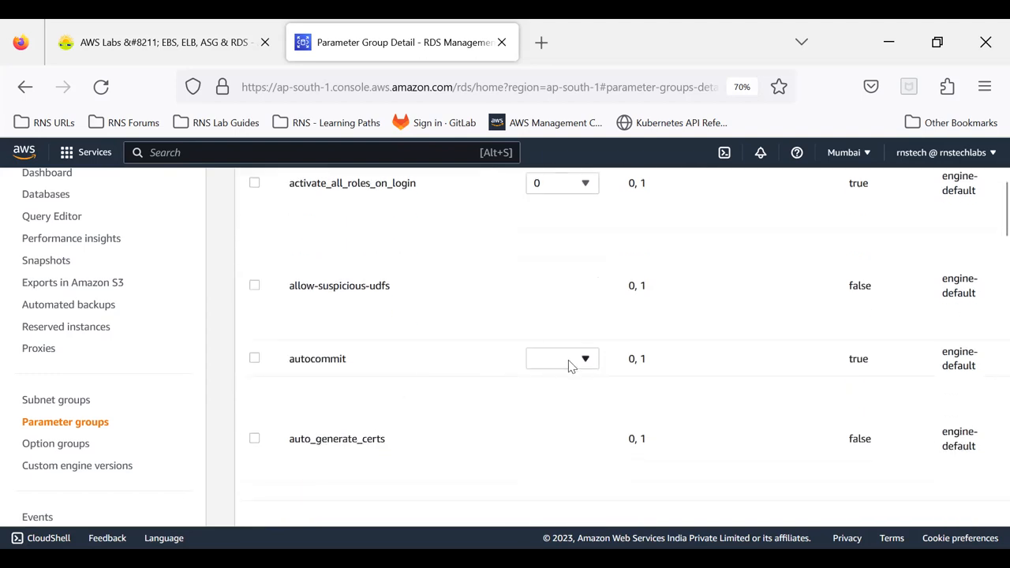
{"action": "left_click", "coordinate": [592, 362]}
{"action": "left_click", "coordinate": [568, 401]}
Step: Filter the parameters of the group by "conne"
{"action": "scroll", "coordinate": [568, 350], "scroll_direction": "up", "scroll_amount": 2}
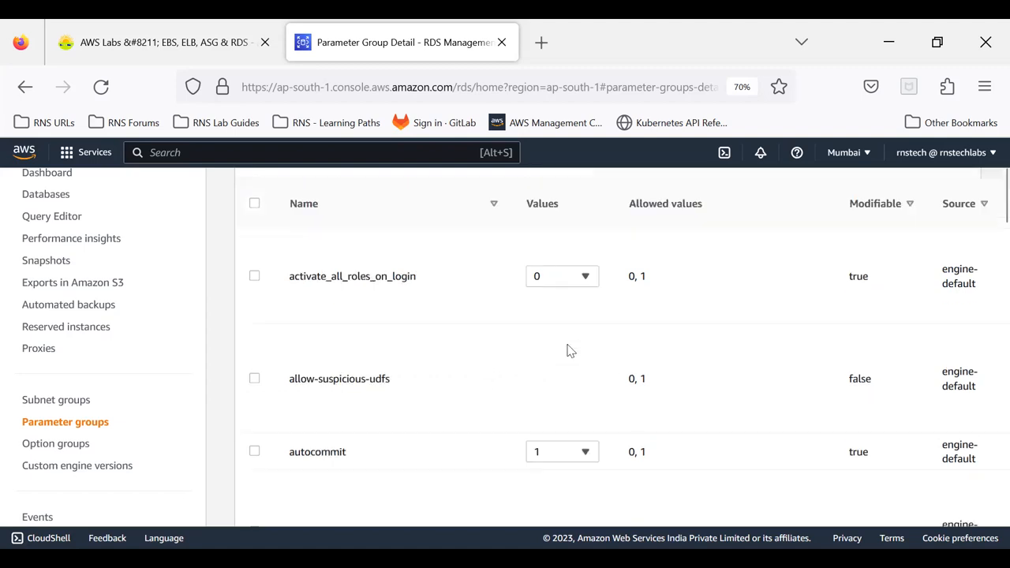
{"action": "scroll", "coordinate": [568, 350], "scroll_direction": "up", "scroll_amount": 3}
{"action": "left_click", "coordinate": [346, 300]}
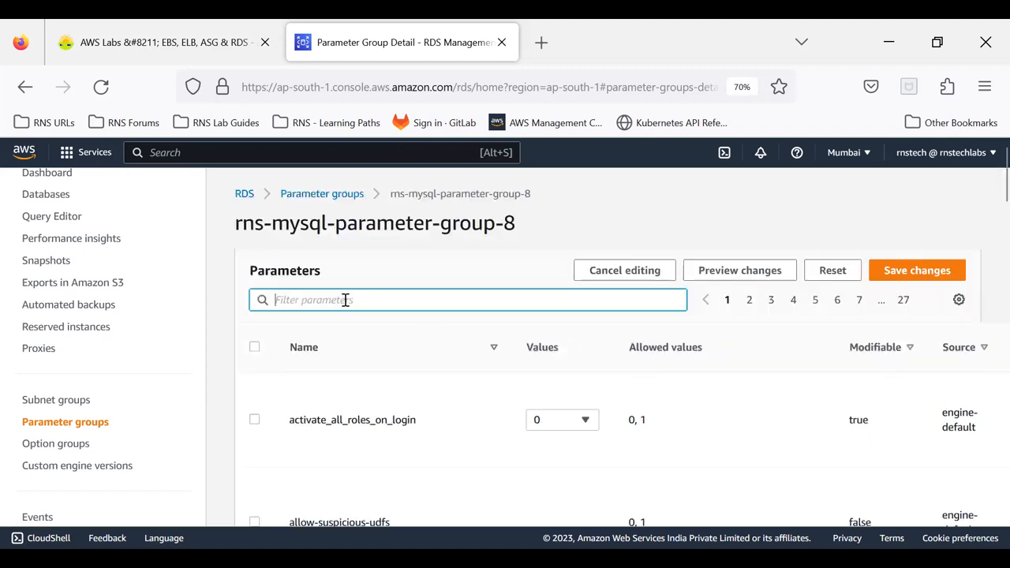
{"action": "type", "text": "conne"}
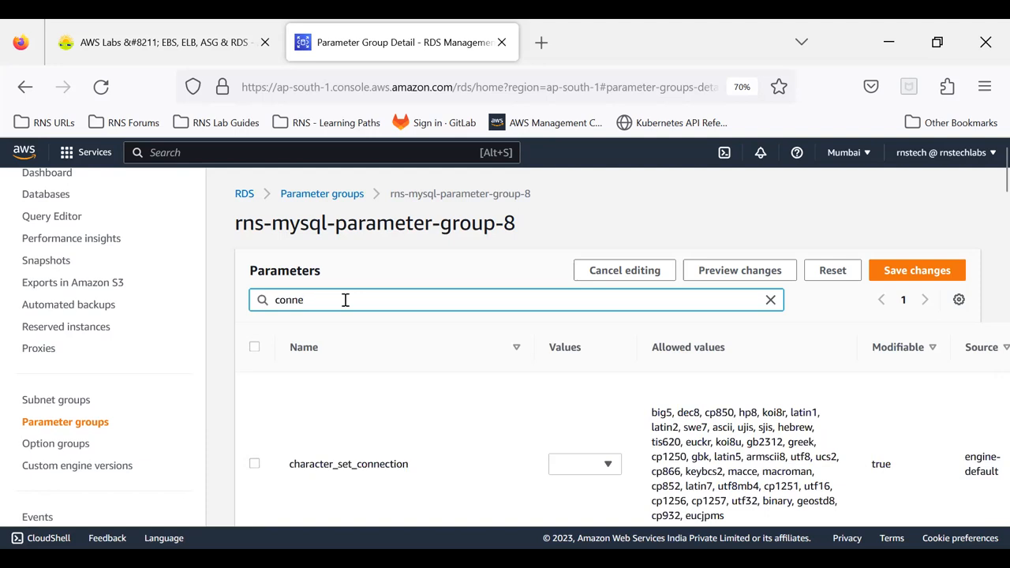
Step: Examine the filtered connection parameters and their allowed values, including connect_timeout, max_connect_errors, max_connections and max_user_connections
{"action": "scroll", "coordinate": [410, 370], "scroll_direction": "down", "scroll_amount": 5}
{"action": "scroll", "coordinate": [410, 370], "scroll_direction": "down", "scroll_amount": 10}
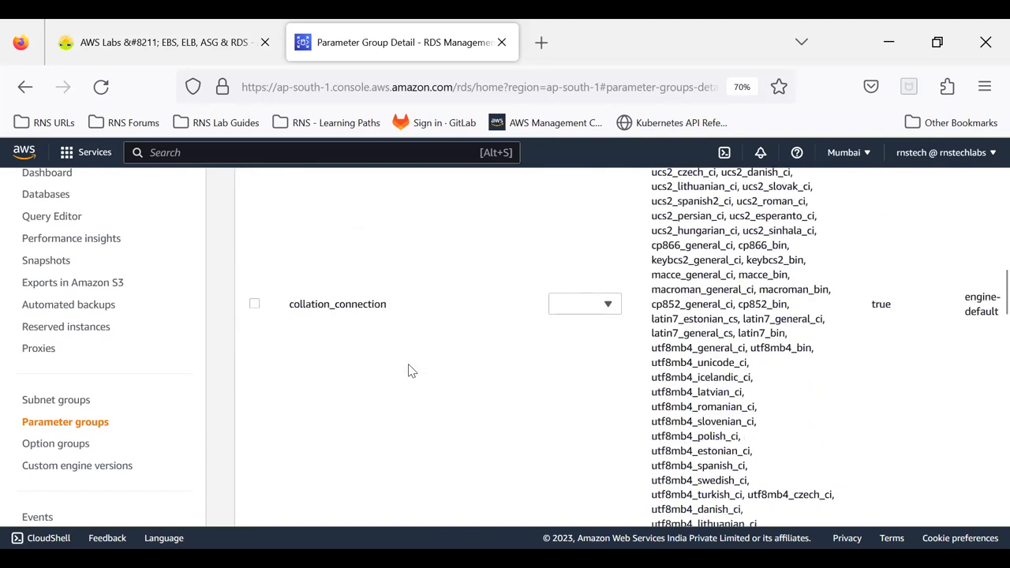
{"action": "scroll", "coordinate": [410, 370], "scroll_direction": "down", "scroll_amount": 10}
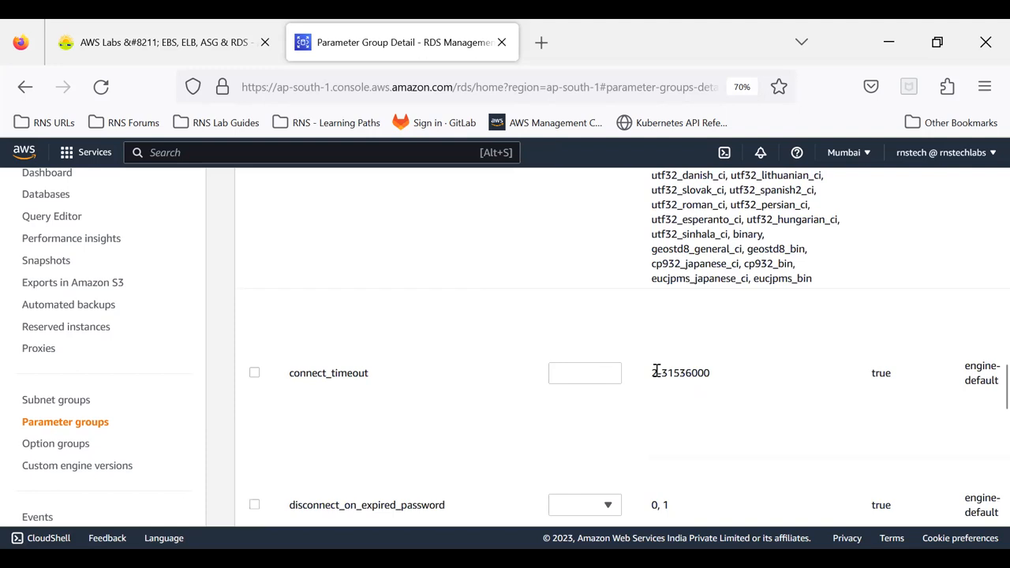
{"action": "left_click_drag", "start_coordinate": [661, 372], "coordinate": [713, 374]}
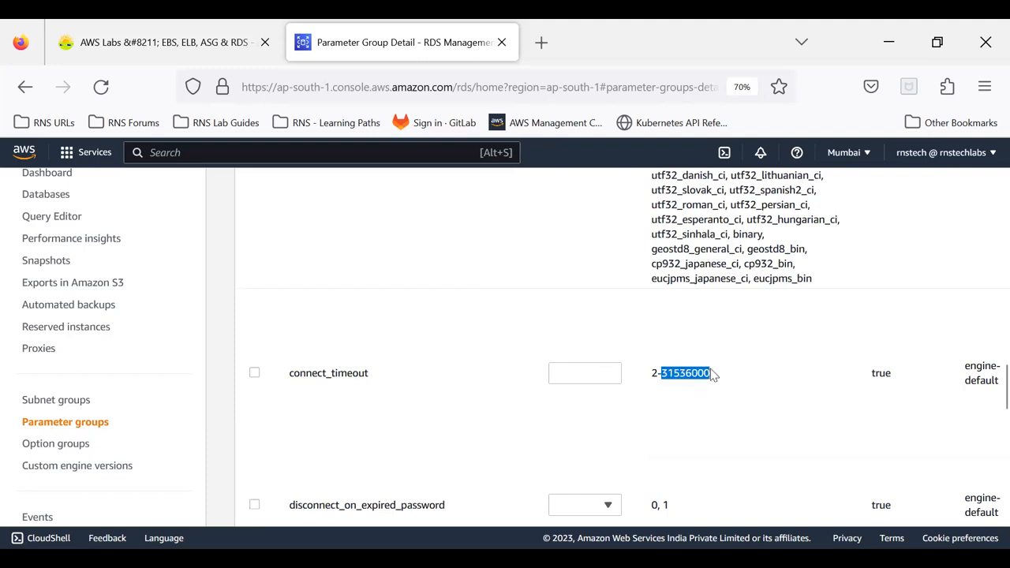
{"action": "scroll", "coordinate": [713, 374], "scroll_direction": "down", "scroll_amount": 1}
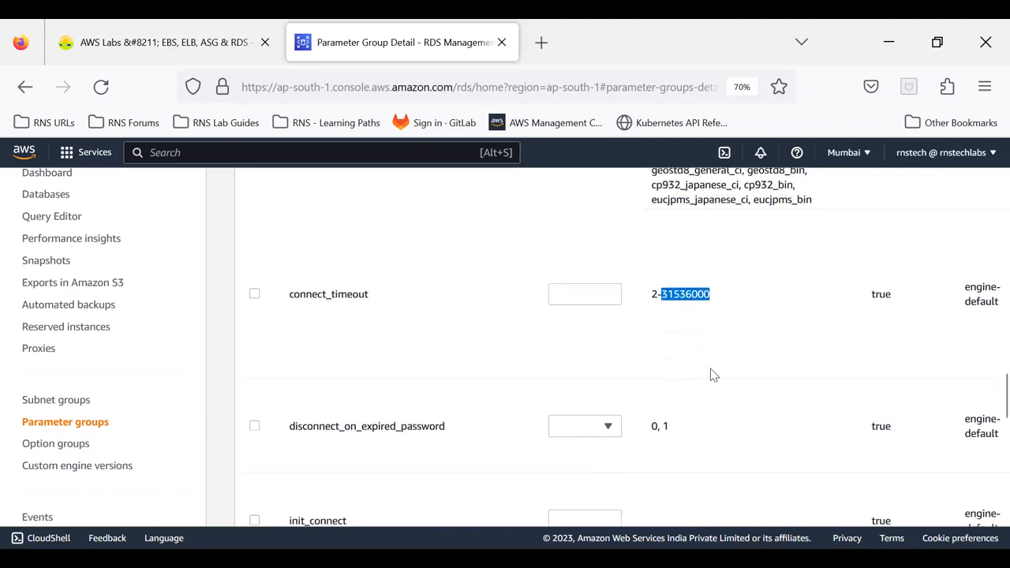
{"action": "scroll", "coordinate": [713, 374], "scroll_direction": "down", "scroll_amount": 1}
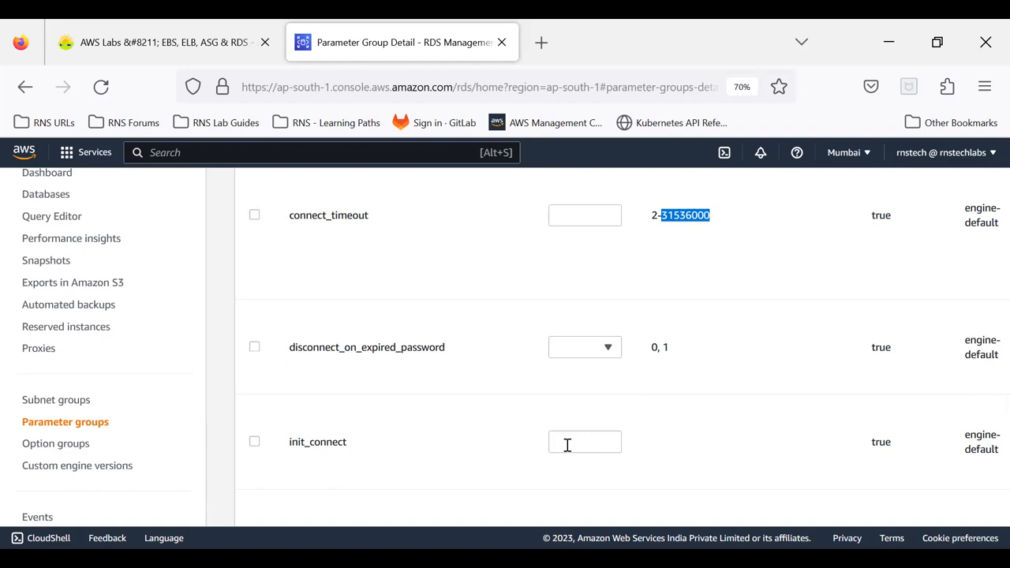
{"action": "scroll", "coordinate": [567, 447], "scroll_direction": "down", "scroll_amount": 4}
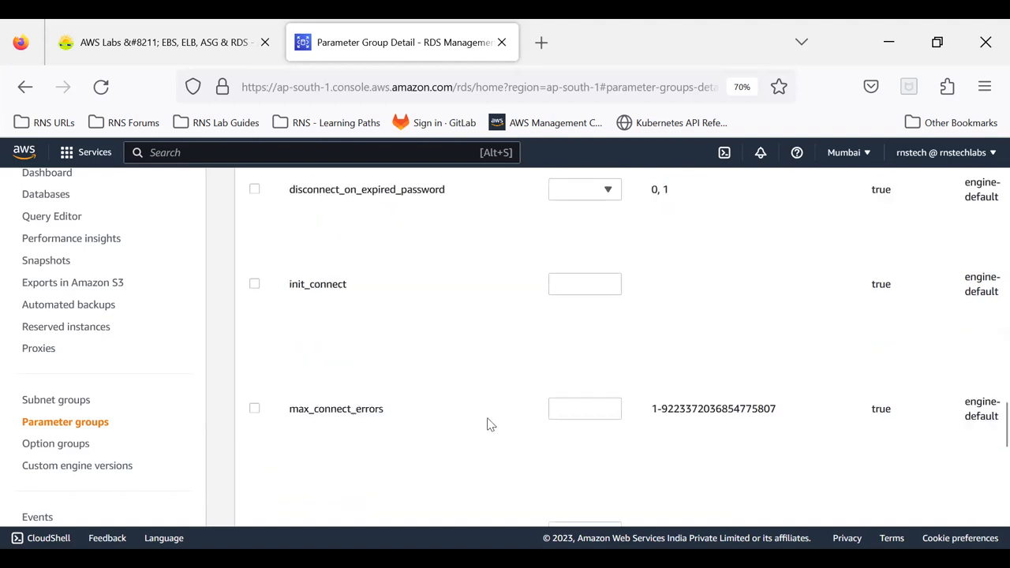
{"action": "scroll", "coordinate": [489, 424], "scroll_direction": "down", "scroll_amount": 4}
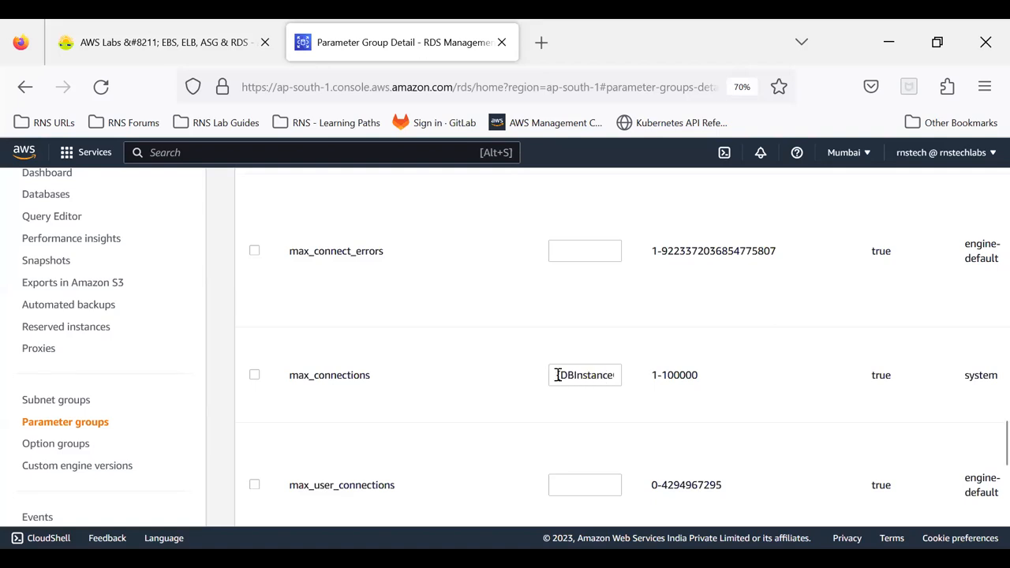
{"action": "scroll", "coordinate": [543, 458], "scroll_direction": "down", "scroll_amount": 2}
{"action": "scroll", "coordinate": [543, 458], "scroll_direction": "down", "scroll_amount": 2}
{"action": "scroll", "coordinate": [543, 458], "scroll_direction": "up", "scroll_amount": 3}
{"action": "scroll", "coordinate": [543, 458], "scroll_direction": "down", "scroll_amount": 10}
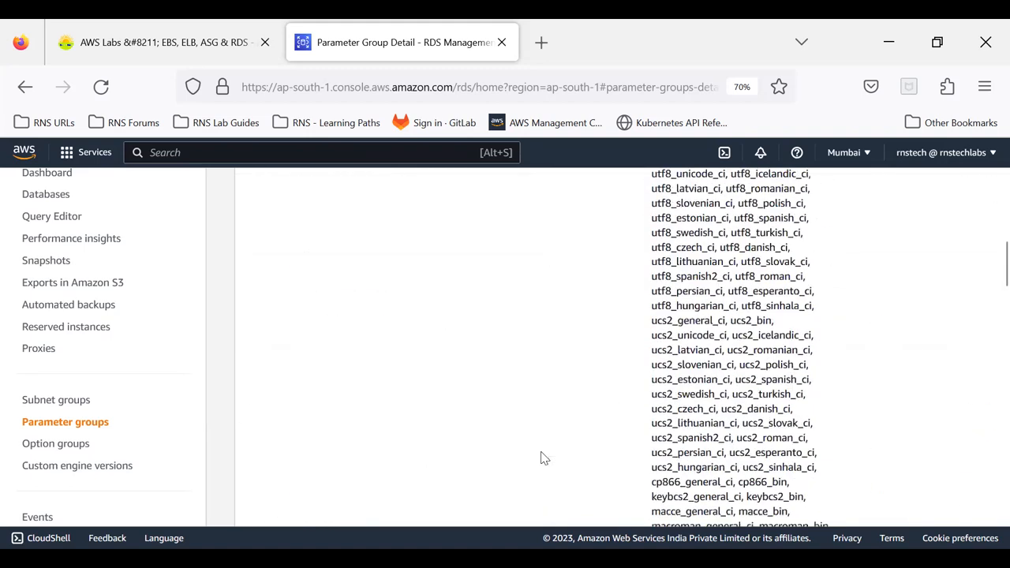
{"action": "scroll", "coordinate": [541, 458], "scroll_direction": "up", "scroll_amount": 15}
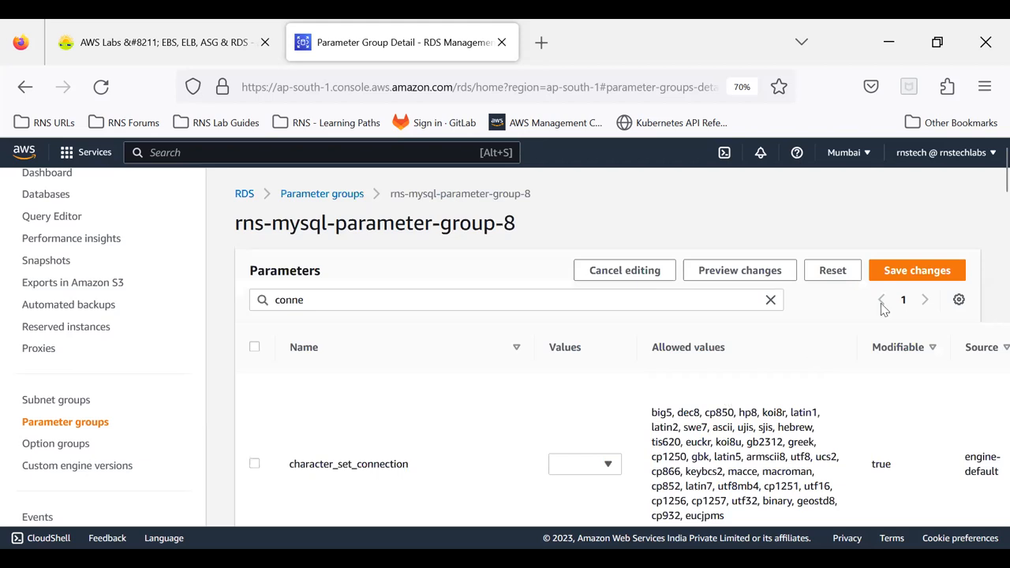
Step: Save the parameter edits and return to the parameter groups list
{"action": "left_click", "coordinate": [906, 275]}
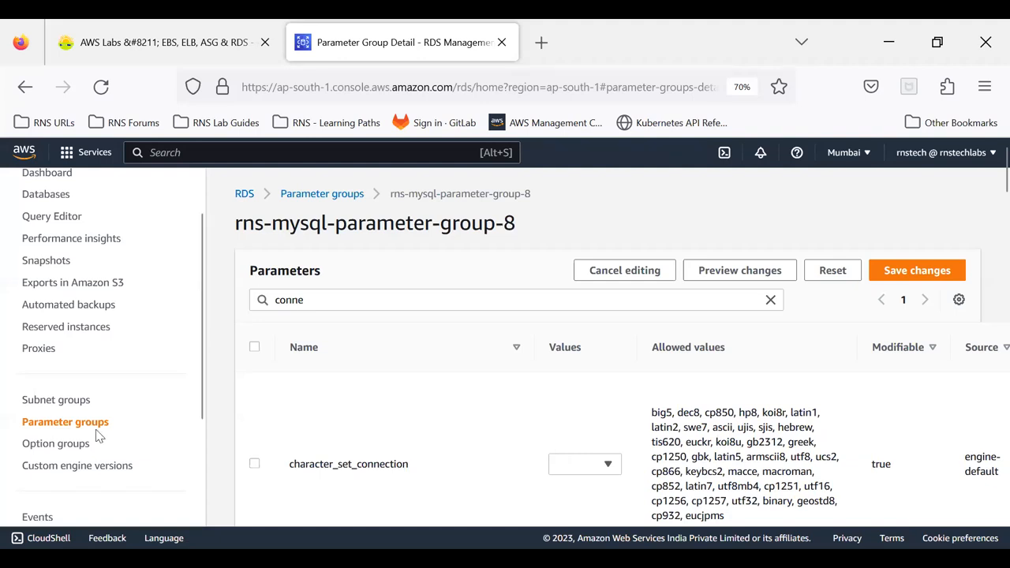
{"action": "left_click", "coordinate": [71, 423]}
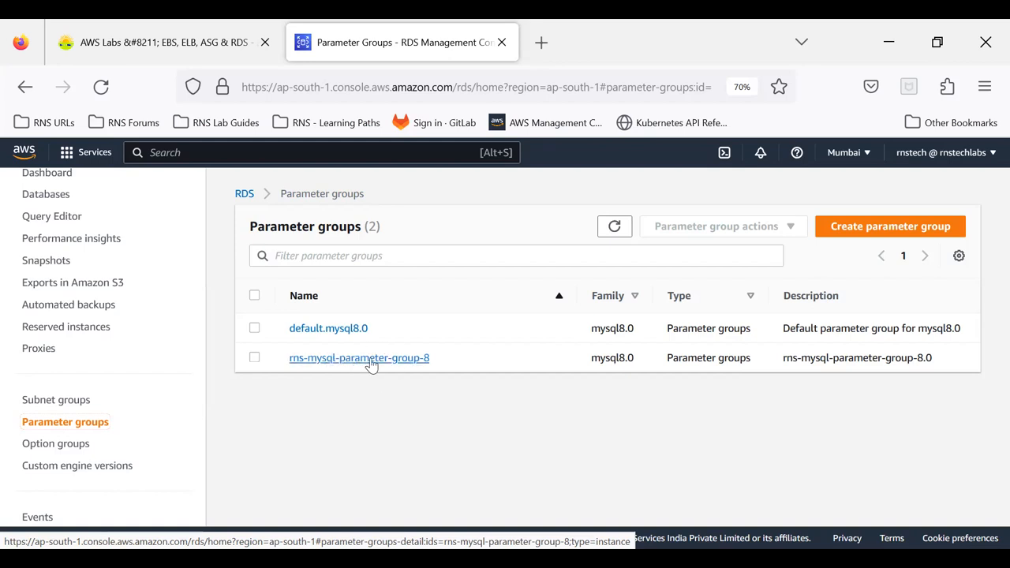
Step: Open the mysql-db database instance for modification
{"action": "scroll", "coordinate": [75, 342], "scroll_direction": "up", "scroll_amount": 2}
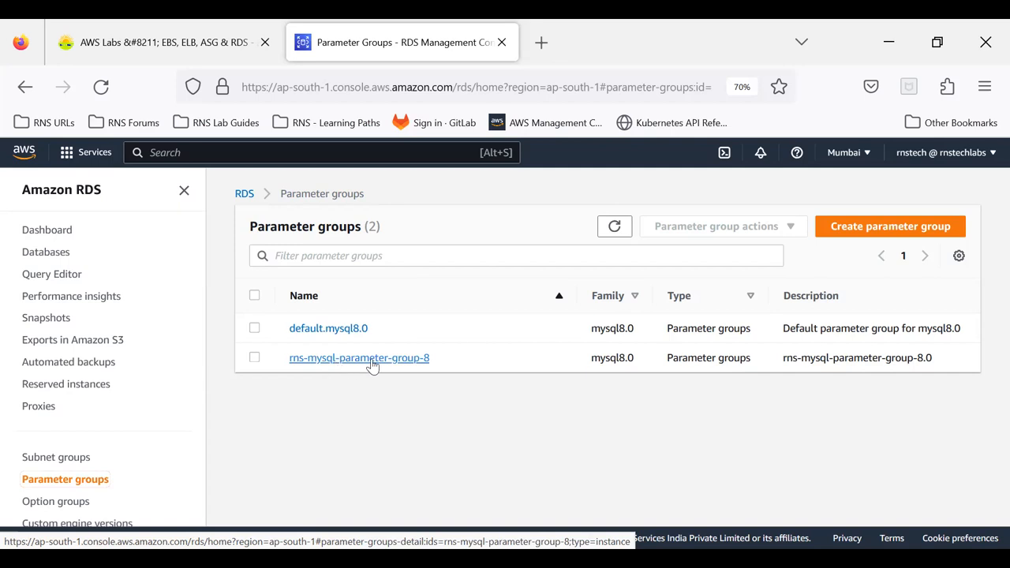
{"action": "left_click", "coordinate": [47, 255]}
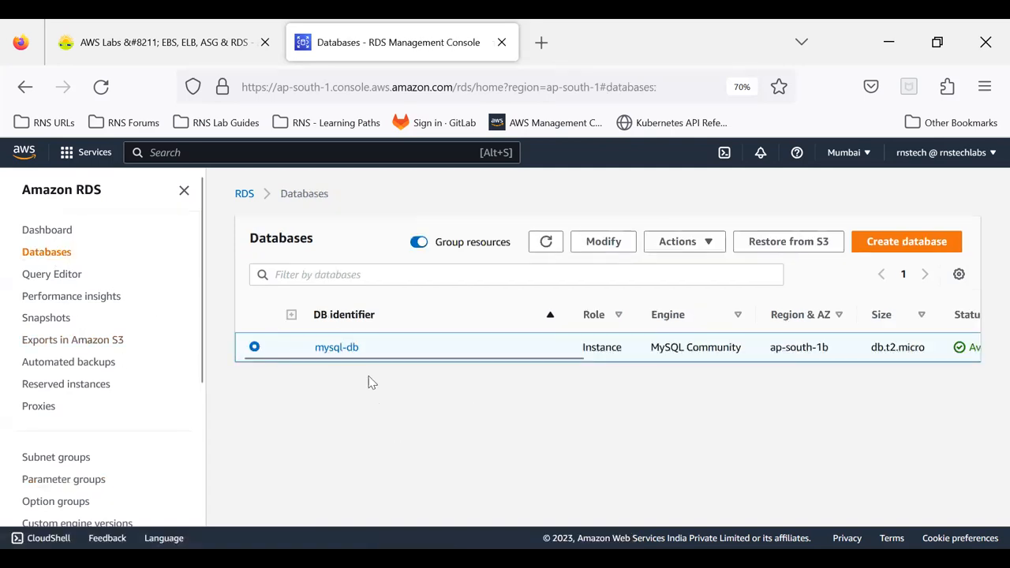
{"action": "left_click", "coordinate": [340, 352]}
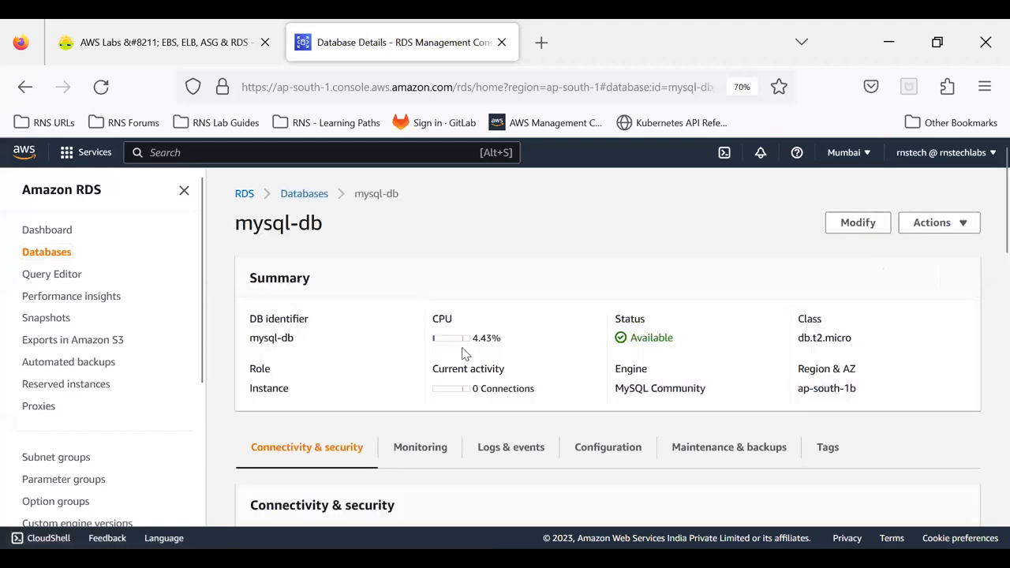
{"action": "left_click", "coordinate": [858, 225]}
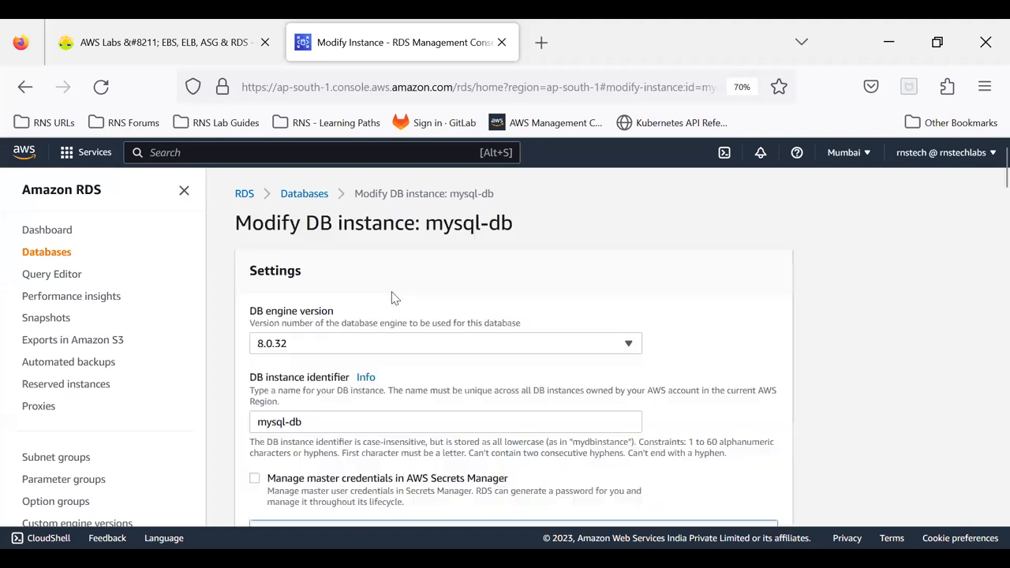
Step: Set the DB parameter group of mysql-db to rns-mysql-parameter-group-8 in its additional configuration
{"action": "scroll", "coordinate": [395, 299], "scroll_direction": "down", "scroll_amount": 5}
{"action": "scroll", "coordinate": [392, 298], "scroll_direction": "up", "scroll_amount": 4}
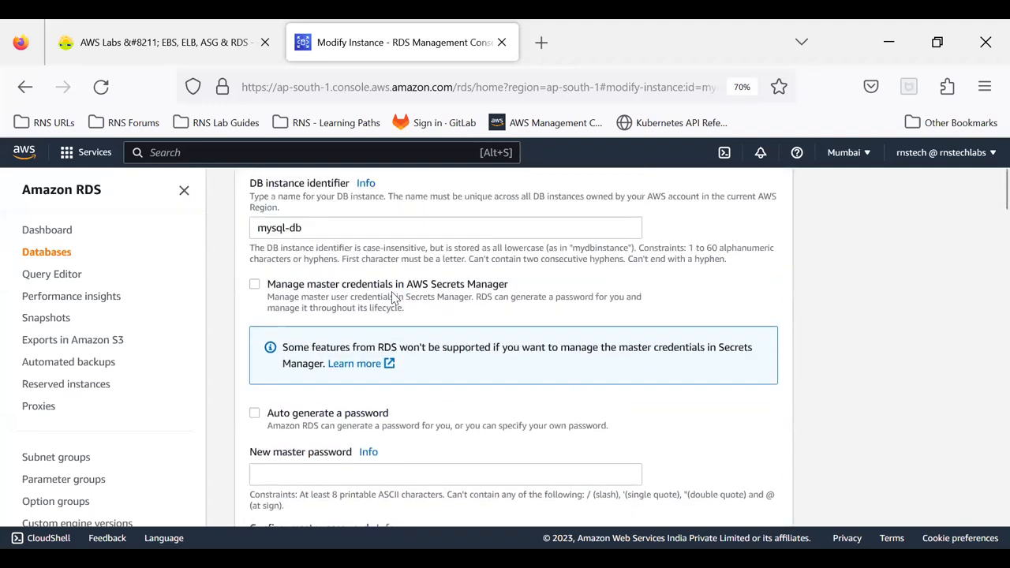
{"action": "scroll", "coordinate": [392, 298], "scroll_direction": "down", "scroll_amount": 4}
{"action": "scroll", "coordinate": [392, 299], "scroll_direction": "down", "scroll_amount": 7}
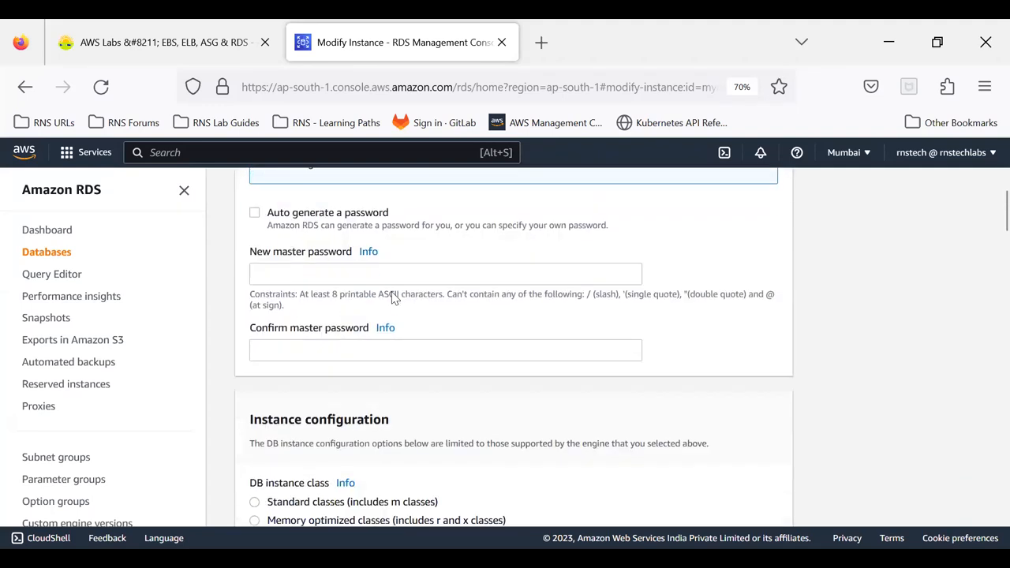
{"action": "scroll", "coordinate": [394, 379], "scroll_direction": "down", "scroll_amount": 8}
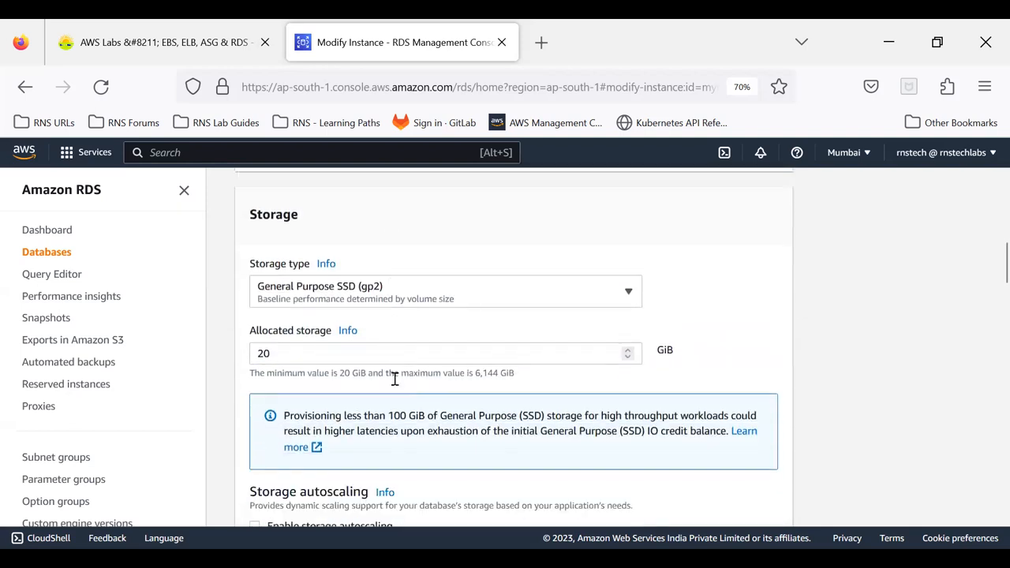
{"action": "scroll", "coordinate": [396, 384], "scroll_direction": "down", "scroll_amount": 5}
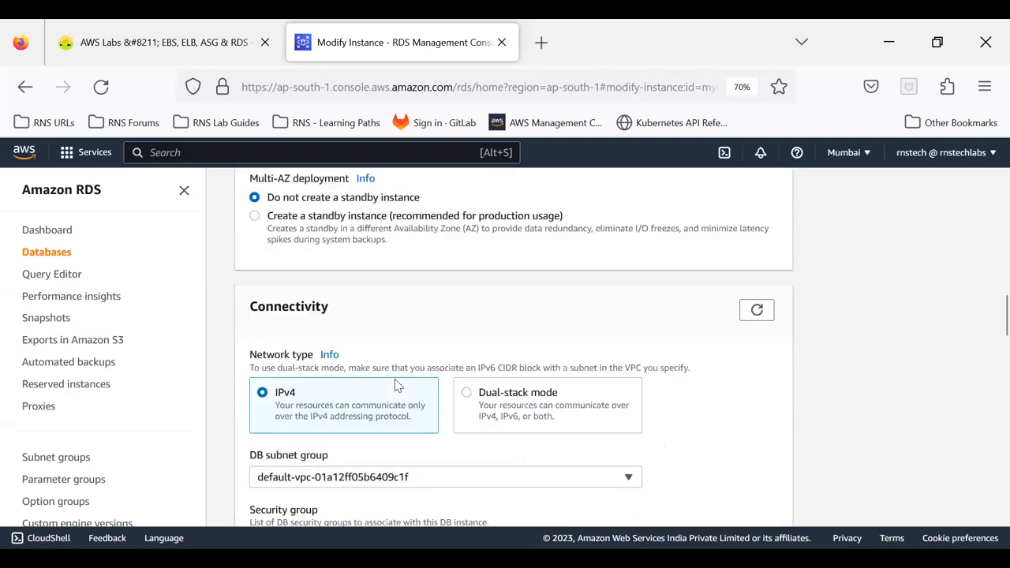
{"action": "scroll", "coordinate": [396, 385], "scroll_direction": "down", "scroll_amount": 10}
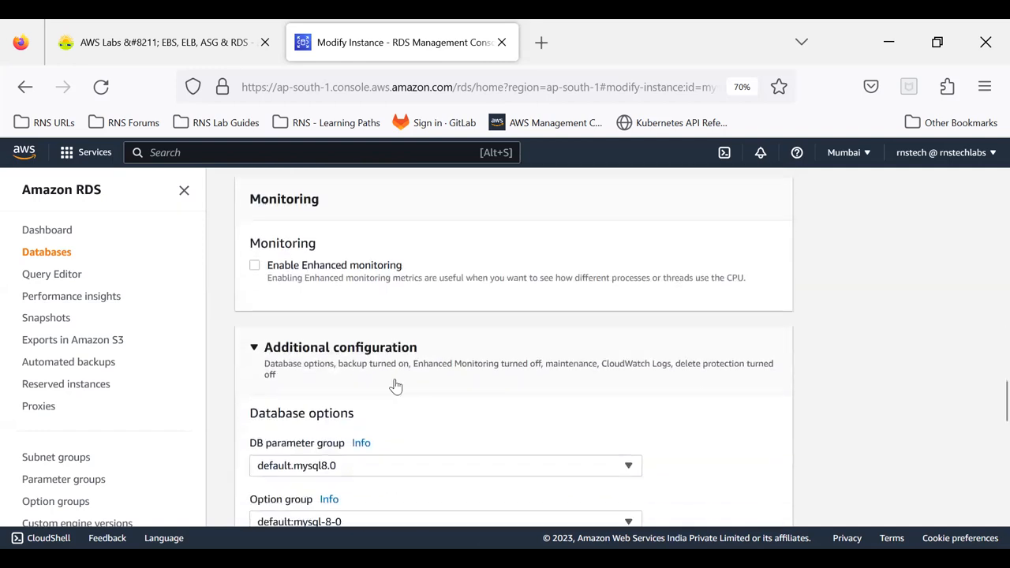
{"action": "scroll", "coordinate": [395, 385], "scroll_direction": "down", "scroll_amount": 4}
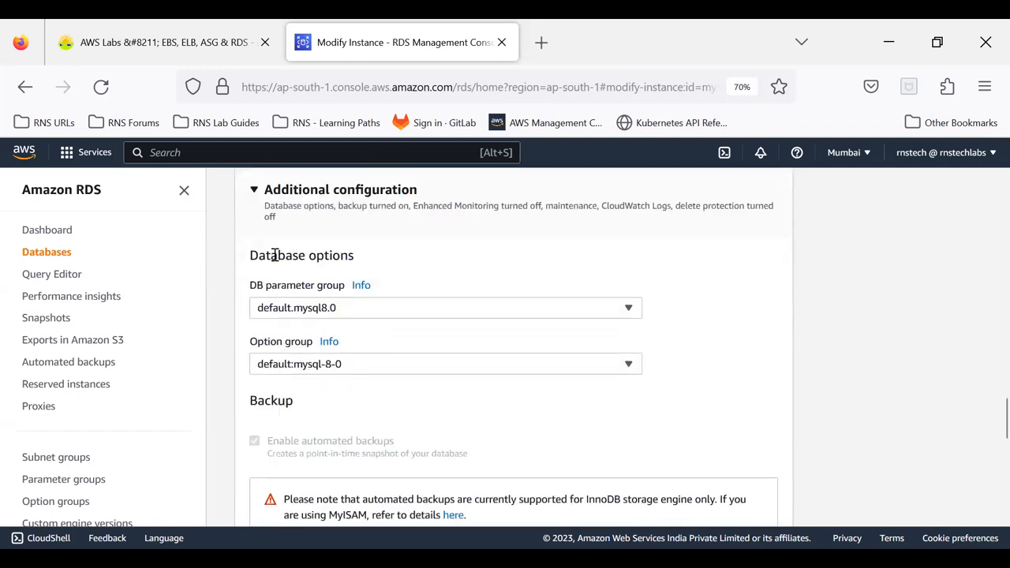
{"action": "left_click", "coordinate": [276, 316]}
{"action": "left_click", "coordinate": [282, 352]}
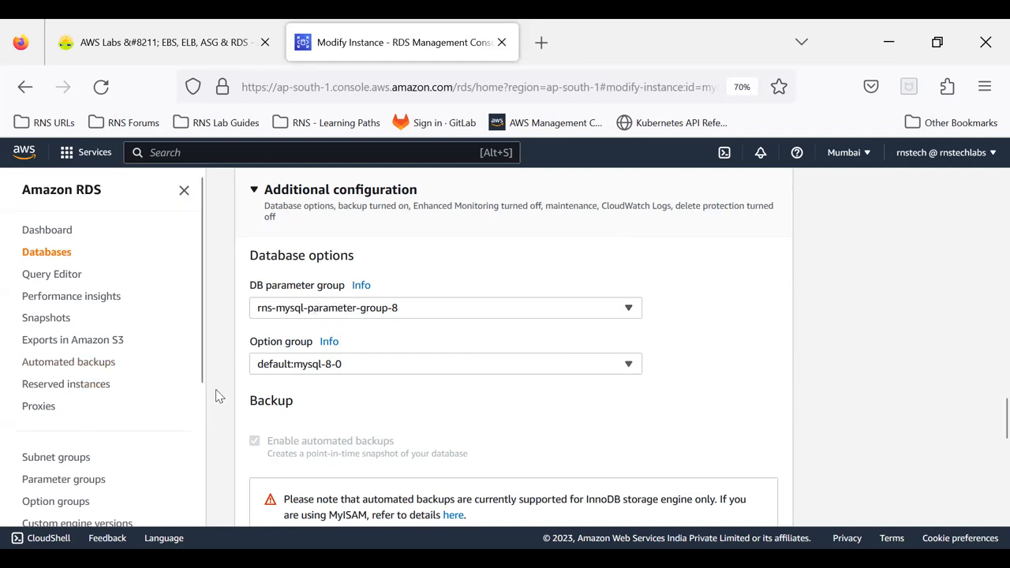
Step: Continue to the summary of modifications and submit the parameter group change for mysql-db
{"action": "scroll", "coordinate": [767, 320], "scroll_direction": "down", "scroll_amount": 10}
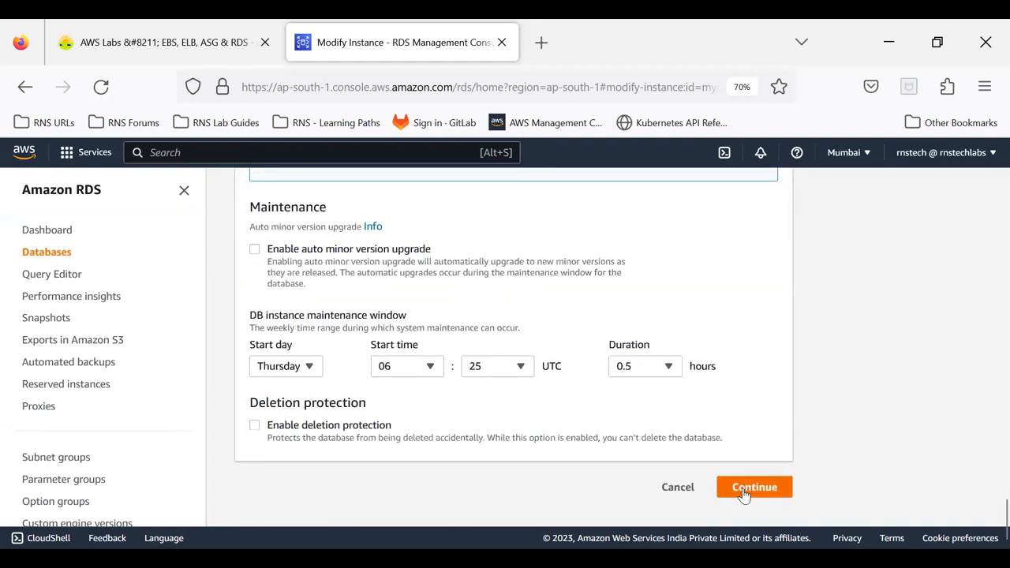
{"action": "left_click", "coordinate": [742, 490]}
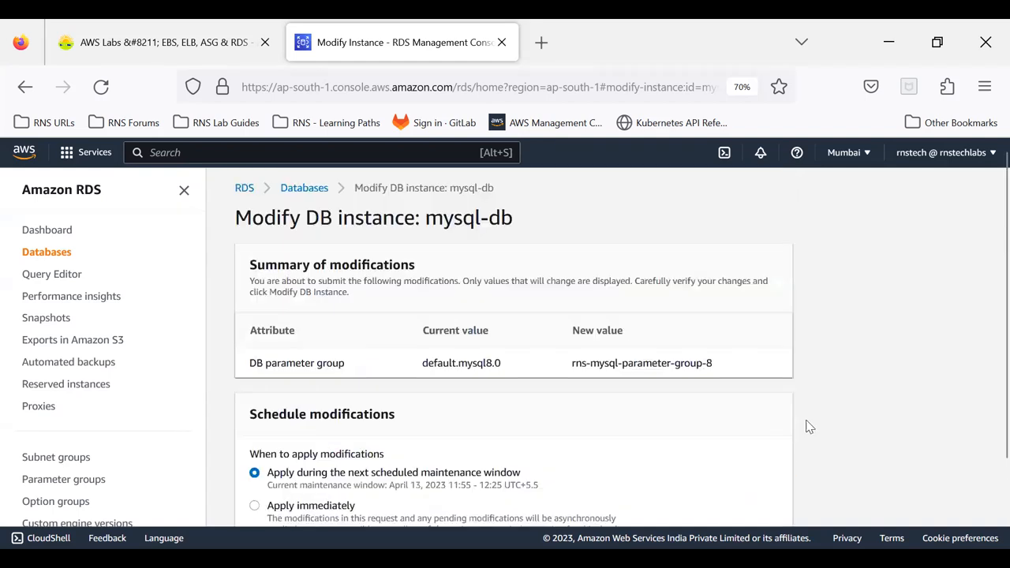
{"action": "scroll", "coordinate": [809, 427], "scroll_direction": "down", "scroll_amount": 2}
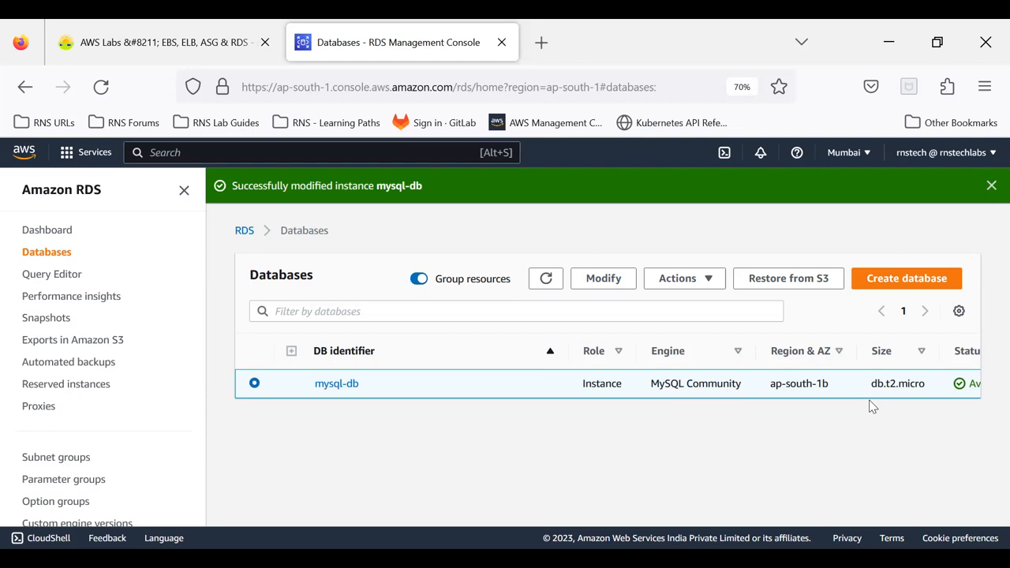
Step: Open mysql-db's details and review its maintenance, pending modifications, backup and snapshot information
{"action": "left_click", "coordinate": [340, 386]}
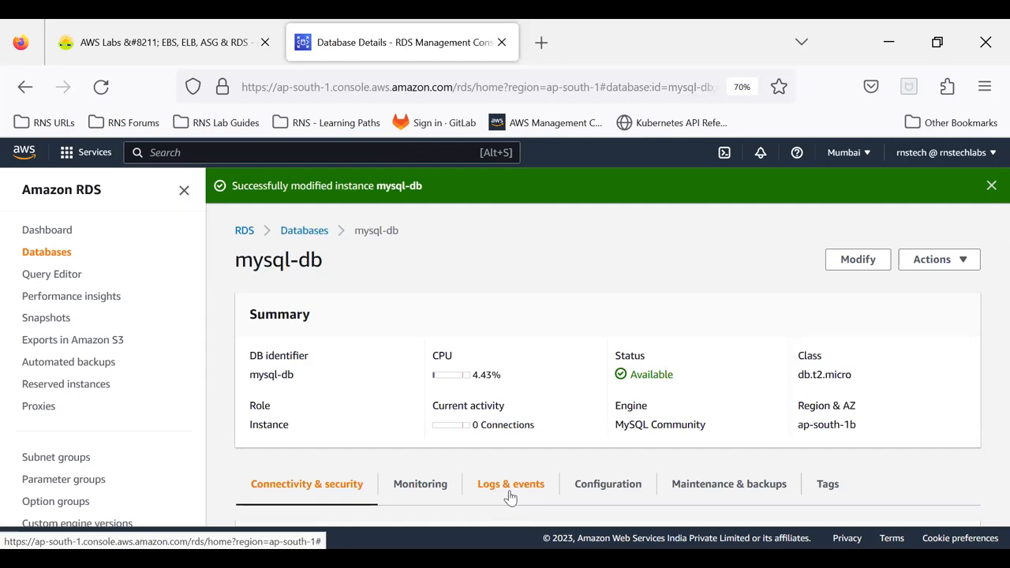
{"action": "scroll", "coordinate": [510, 496], "scroll_direction": "down", "scroll_amount": 2}
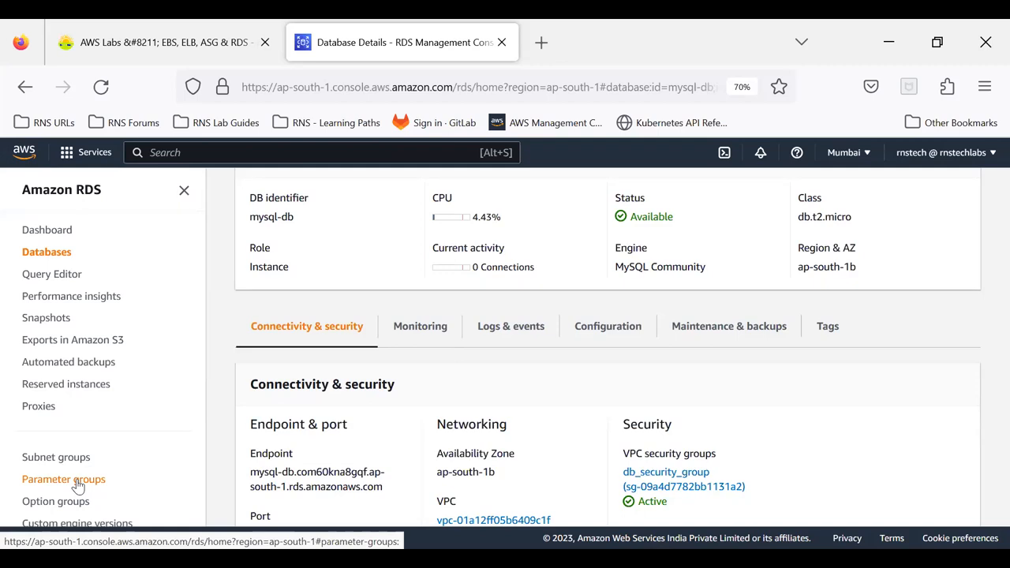
{"action": "left_click", "coordinate": [698, 332]}
{"action": "scroll", "coordinate": [534, 450], "scroll_direction": "down", "scroll_amount": 3}
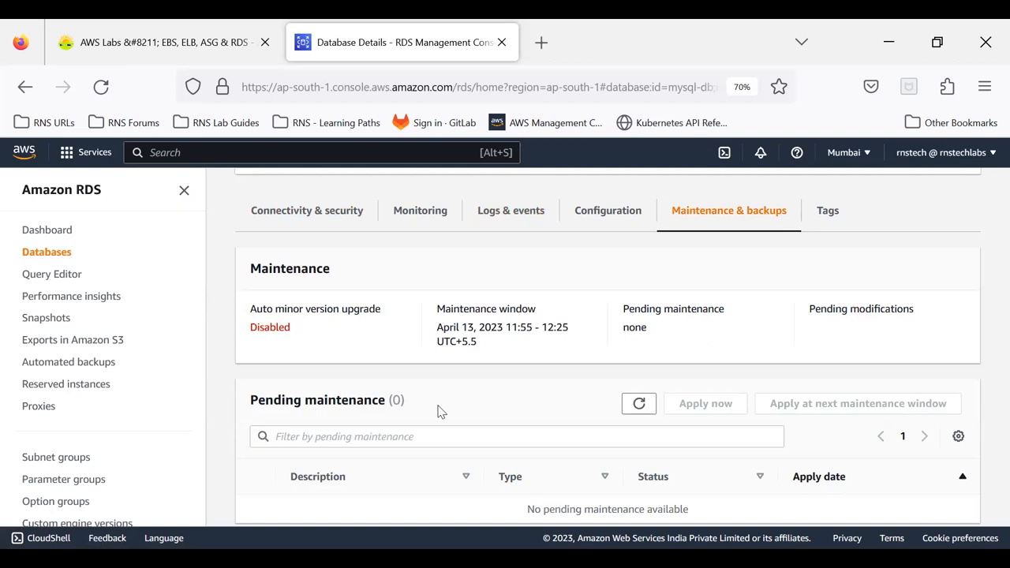
{"action": "scroll", "coordinate": [440, 411], "scroll_direction": "down", "scroll_amount": 6}
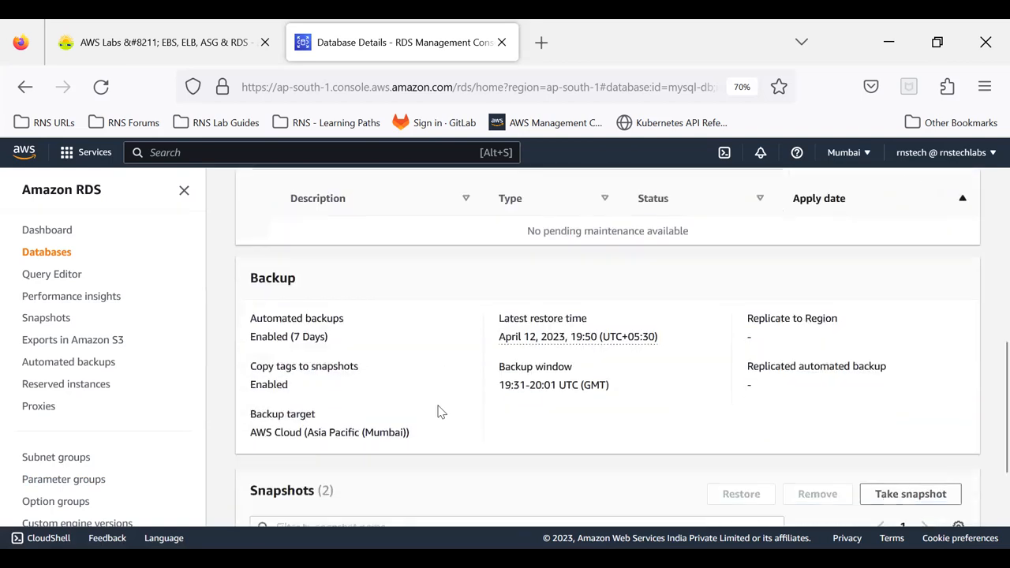
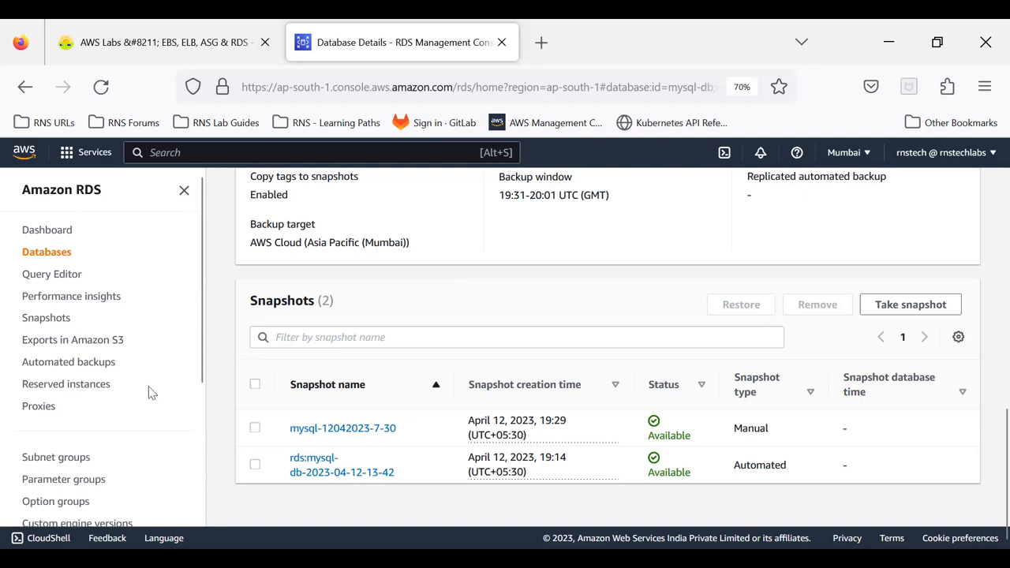
Step: Open the RDS recommendations page
{"action": "scroll", "coordinate": [150, 393], "scroll_direction": "down", "scroll_amount": 3}
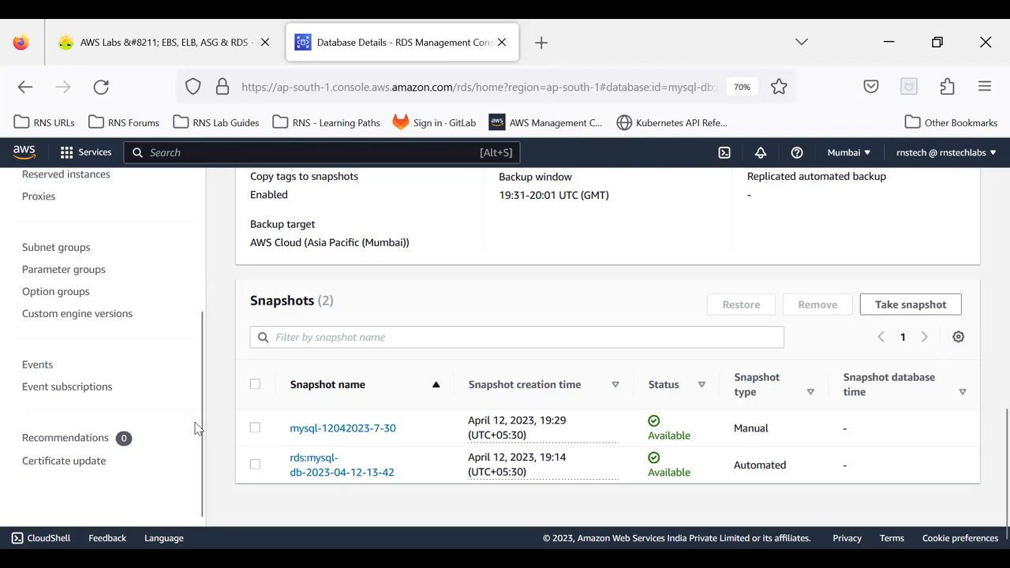
{"action": "left_click", "coordinate": [72, 446]}
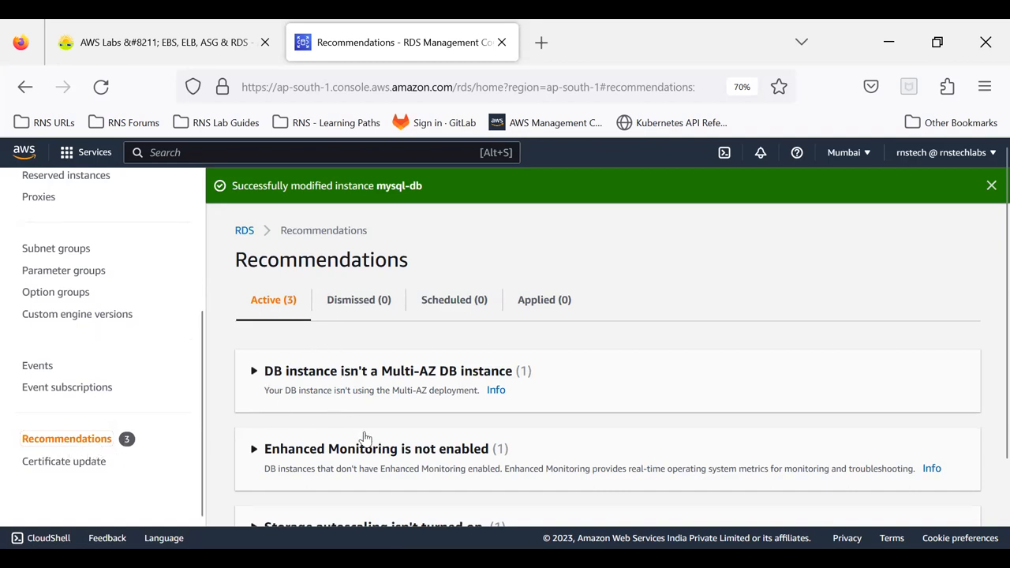
Step: Expand the recommendation about the DB instance not being Multi-AZ and review its advice and available actions for mysql-db
{"action": "scroll", "coordinate": [363, 439], "scroll_direction": "down", "scroll_amount": 2}
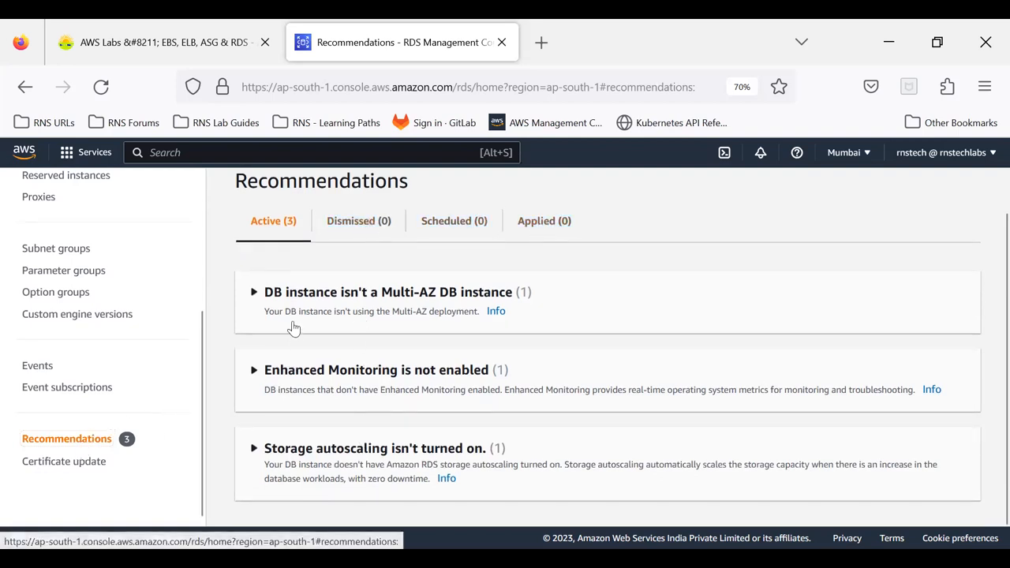
{"action": "left_click", "coordinate": [437, 298]}
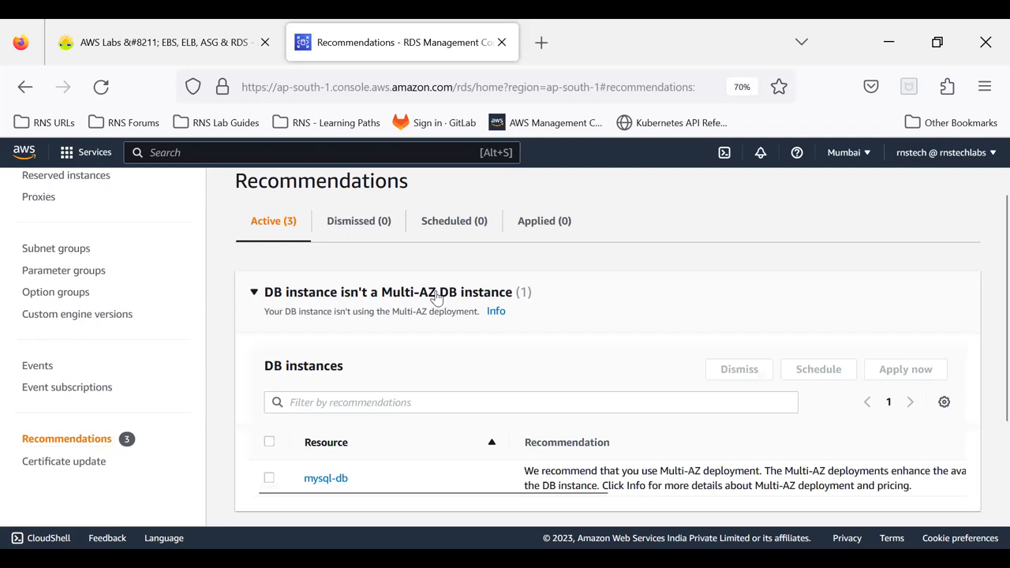
{"action": "scroll", "coordinate": [436, 299], "scroll_direction": "down", "scroll_amount": 2}
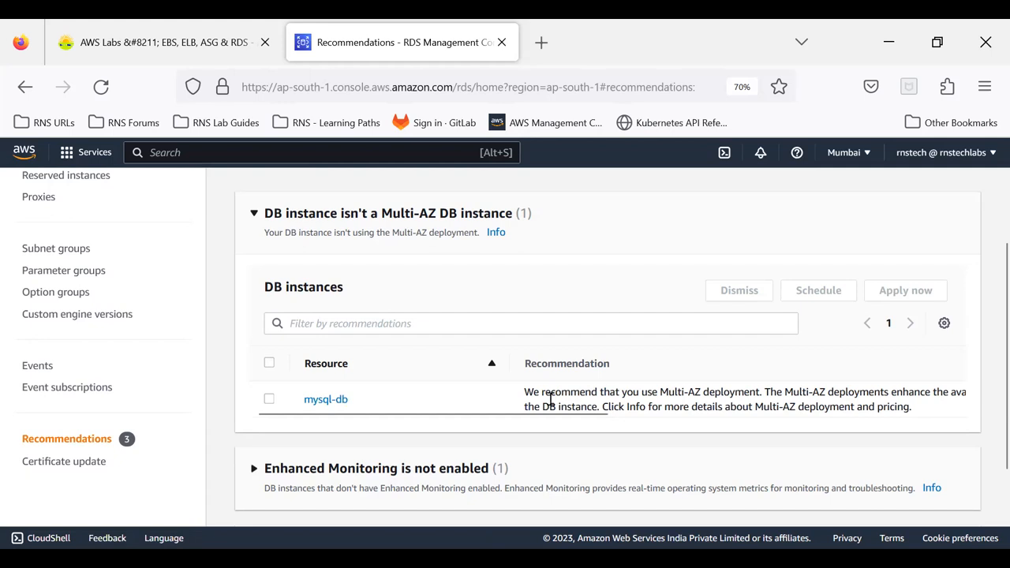
{"action": "left_click_drag", "start_coordinate": [526, 393], "coordinate": [764, 392]}
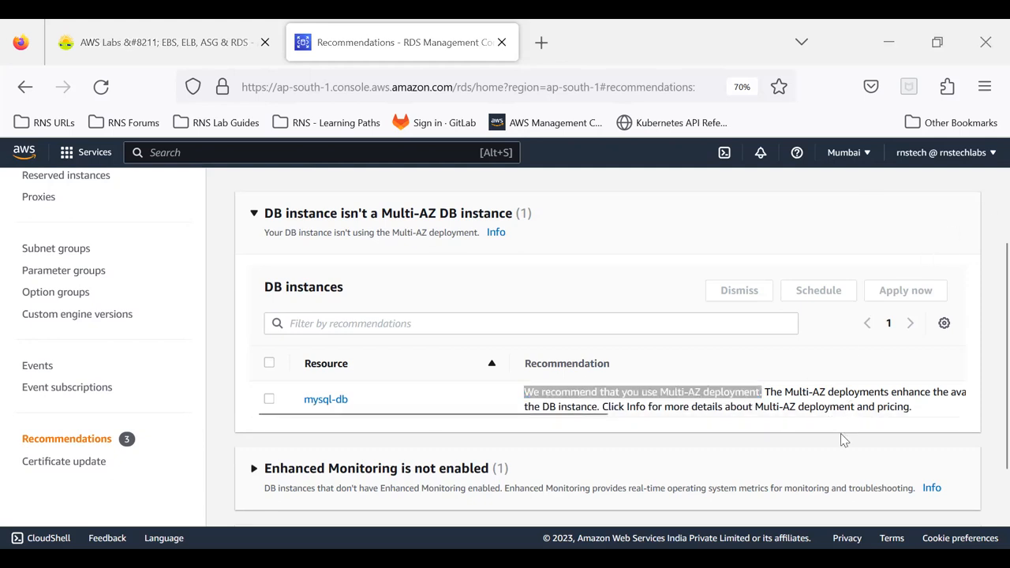
{"action": "left_click", "coordinate": [269, 400]}
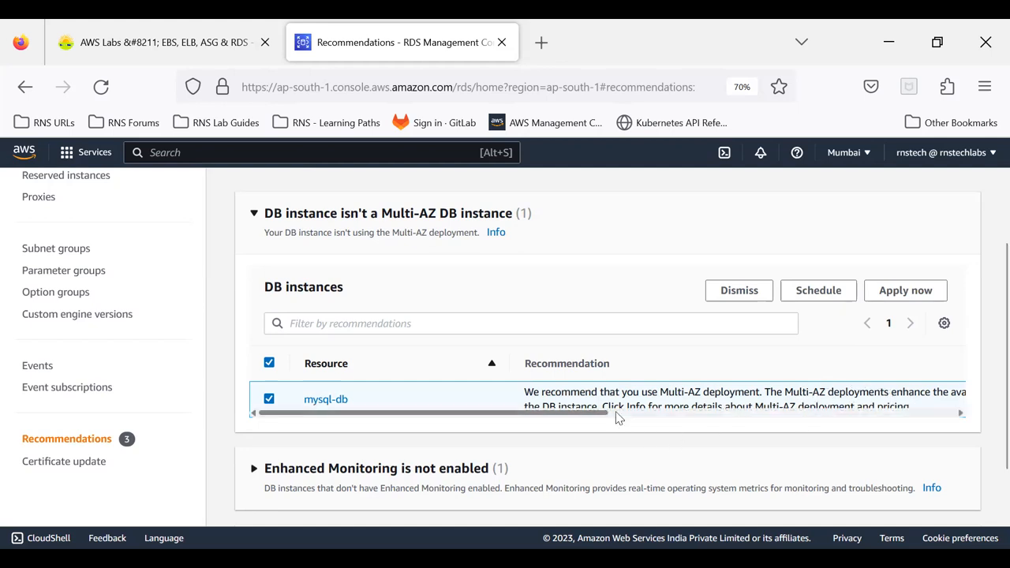
{"action": "mouse_move", "coordinate": [605, 416]}
{"action": "left_mouse_down"}
{"action": "mouse_move", "coordinate": [742, 434]}
{"action": "mouse_move", "coordinate": [596, 428]}
{"action": "left_mouse_up"}
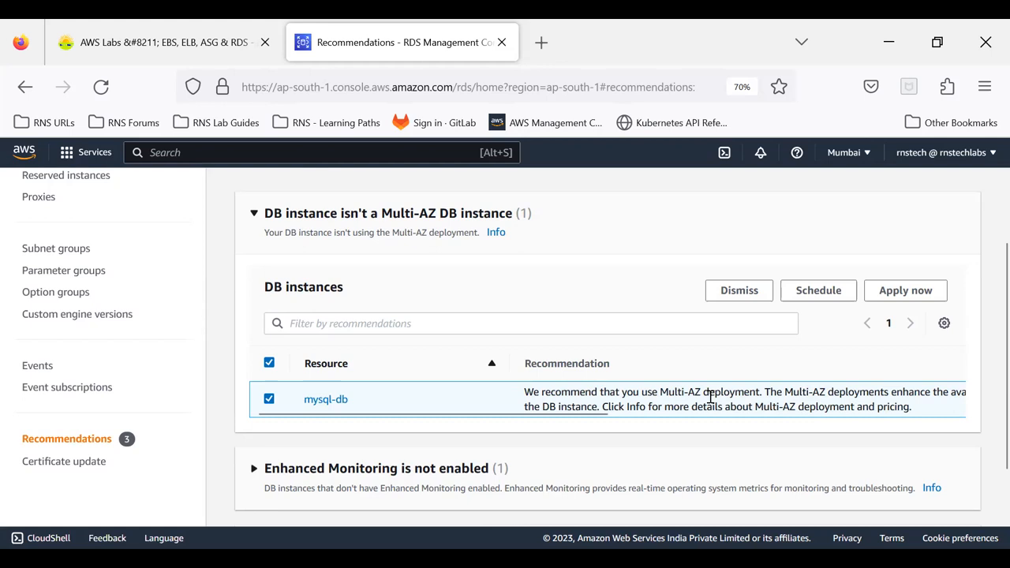
{"action": "left_click", "coordinate": [269, 398]}
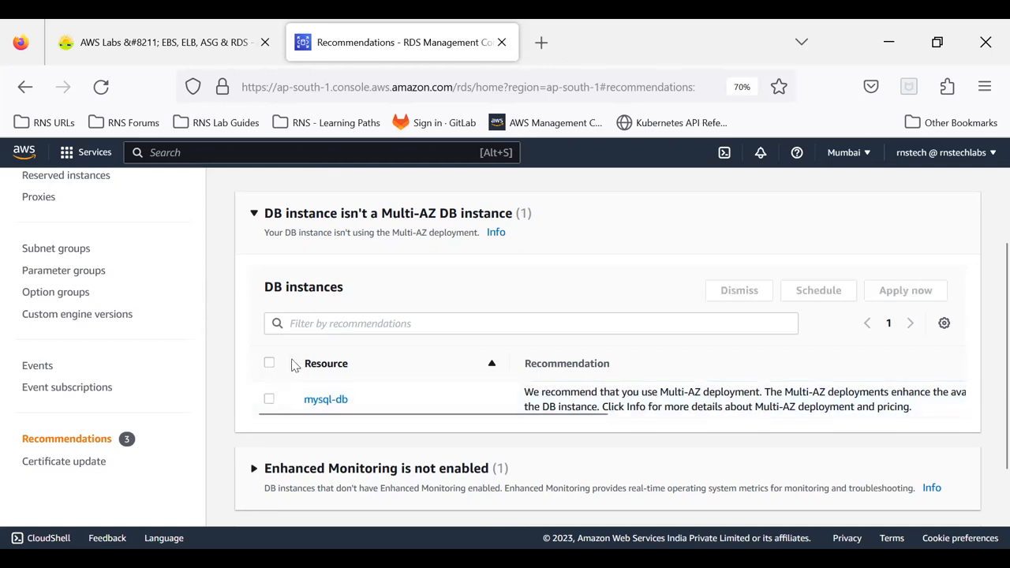
Step: Expand the Enhanced Monitoring recommendation and select mysql-db in its DB instances list
{"action": "scroll", "coordinate": [291, 364], "scroll_direction": "down", "scroll_amount": 3}
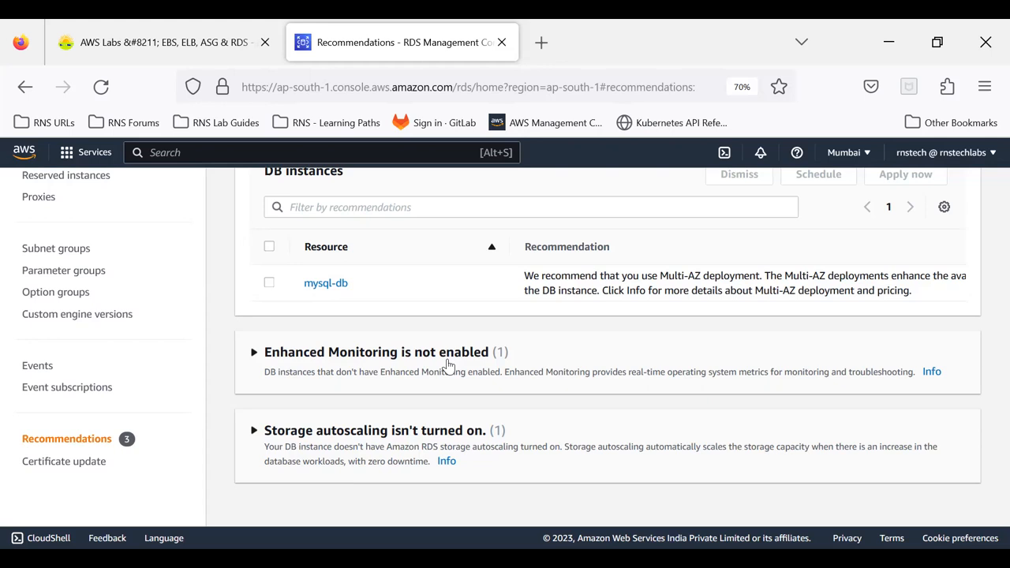
{"action": "left_click", "coordinate": [254, 354]}
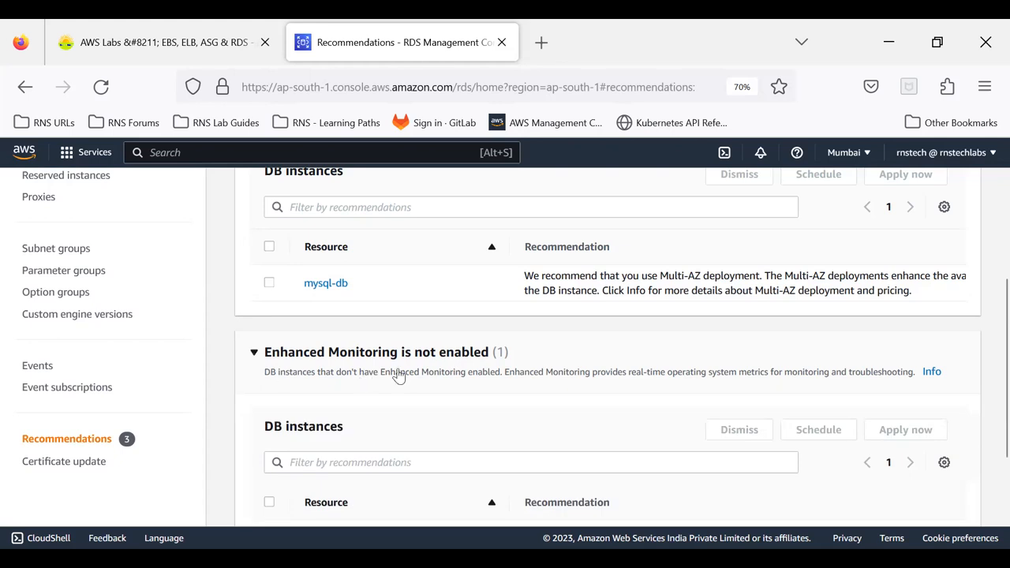
{"action": "scroll", "coordinate": [397, 377], "scroll_direction": "down", "scroll_amount": 3}
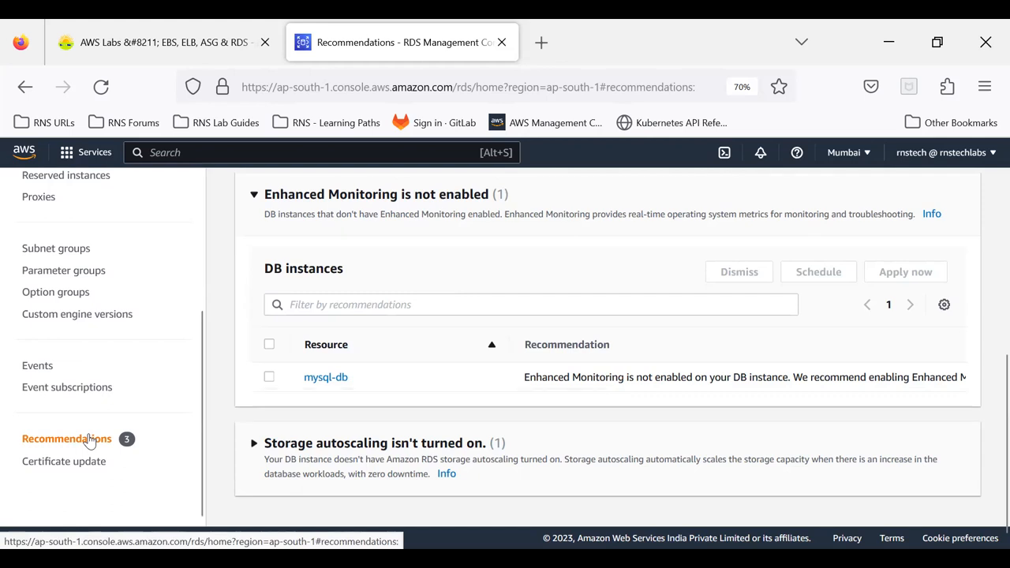
{"action": "left_click", "coordinate": [269, 378]}
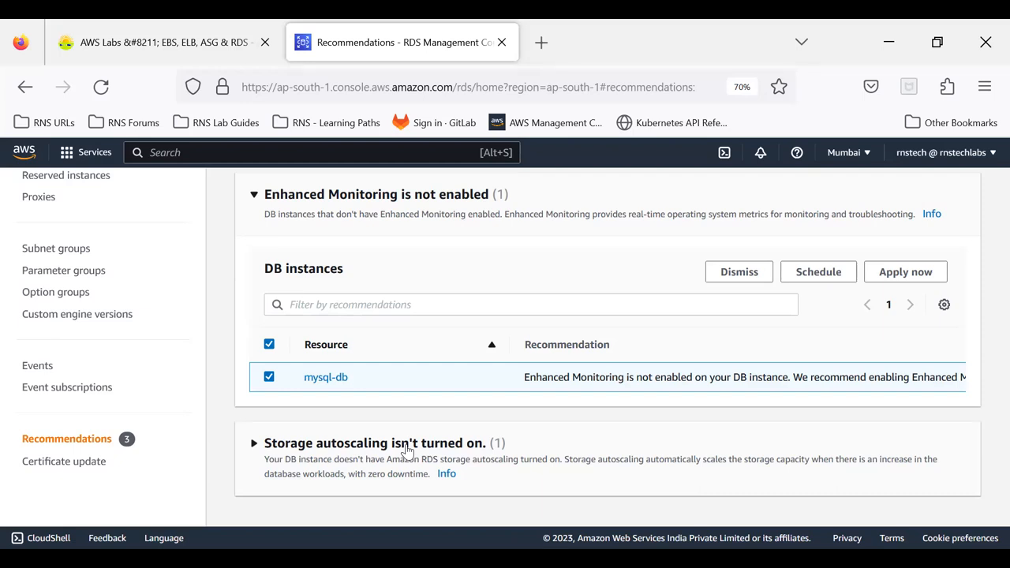
Step: Expand the storage autoscaling recommendation and review its advice for mysql-db
{"action": "left_click", "coordinate": [254, 444]}
{"action": "scroll", "coordinate": [303, 467], "scroll_direction": "down", "scroll_amount": 2}
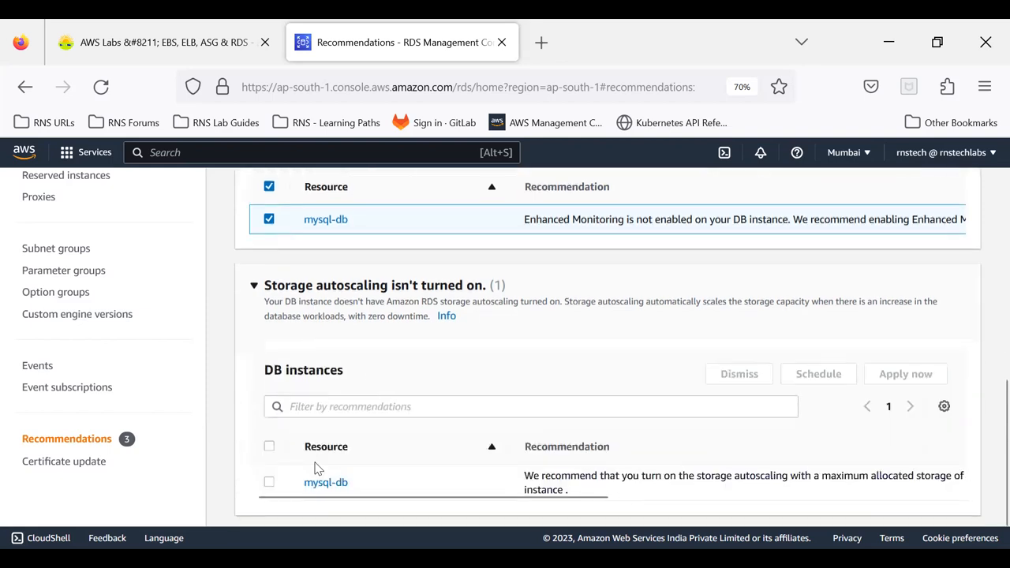
{"action": "scroll", "coordinate": [314, 467], "scroll_direction": "down", "scroll_amount": 1}
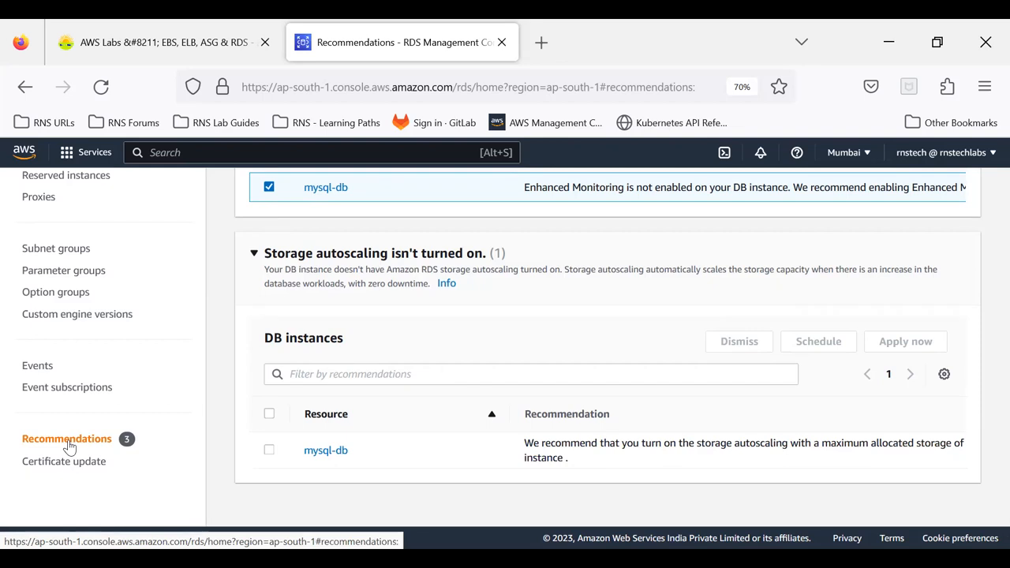
Step: Dismiss the Enhanced Monitoring recommendation for mysql-db and check the dismissed and active recommendations
{"action": "scroll", "coordinate": [414, 417], "scroll_direction": "up", "scroll_amount": 3}
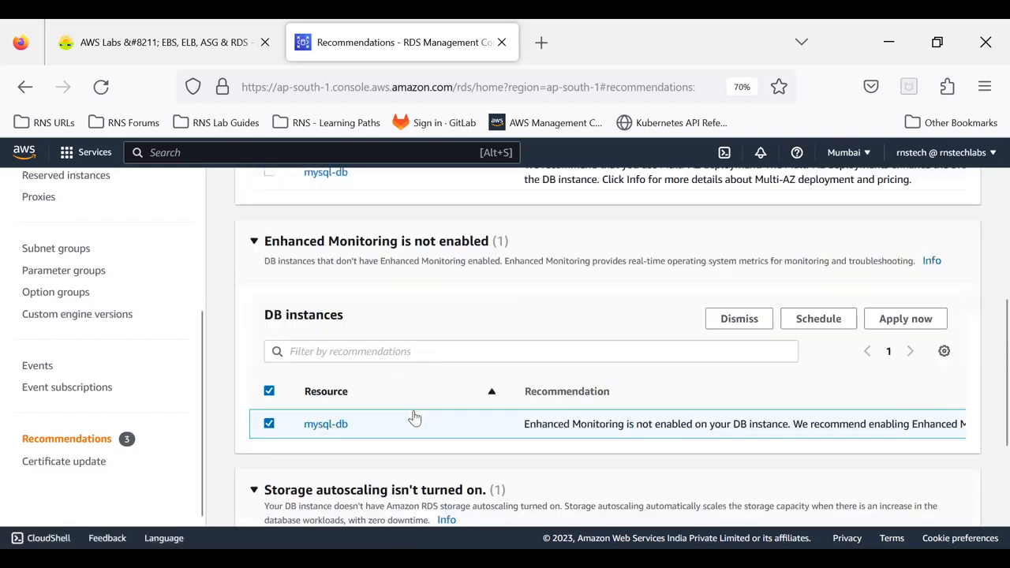
{"action": "scroll", "coordinate": [414, 418], "scroll_direction": "up", "scroll_amount": 1}
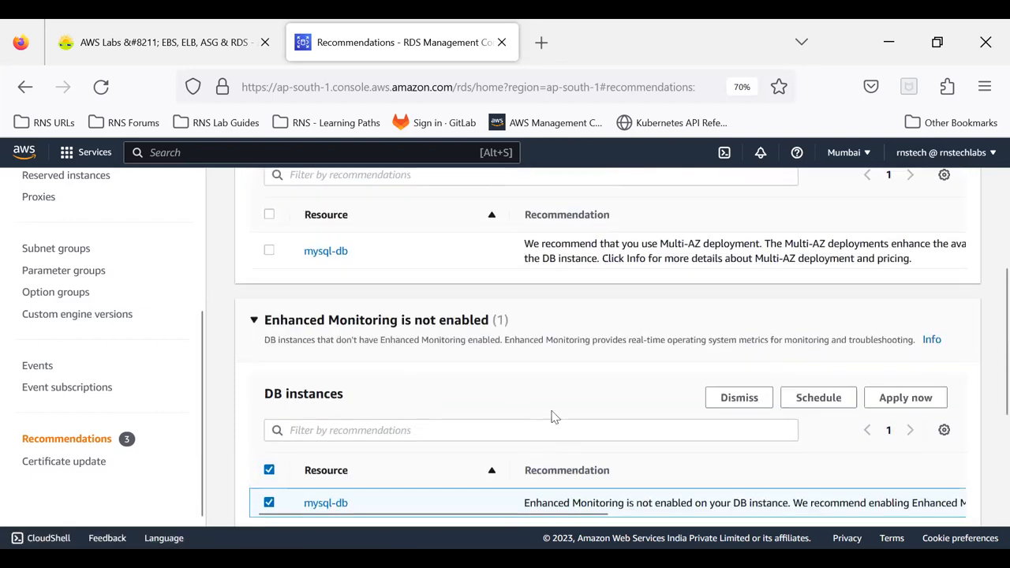
{"action": "left_click", "coordinate": [733, 400]}
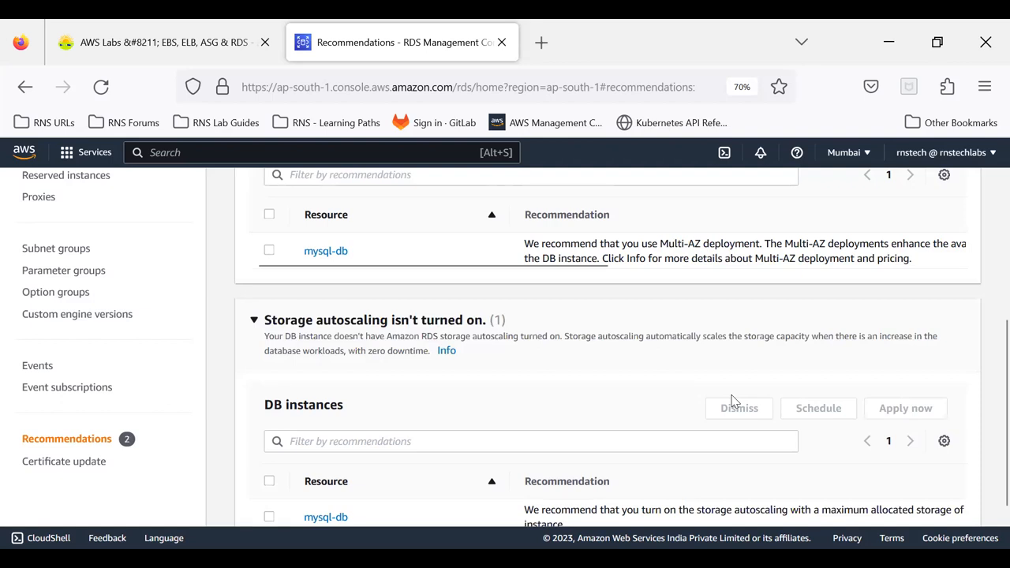
{"action": "scroll", "coordinate": [733, 400], "scroll_direction": "up", "scroll_amount": 3}
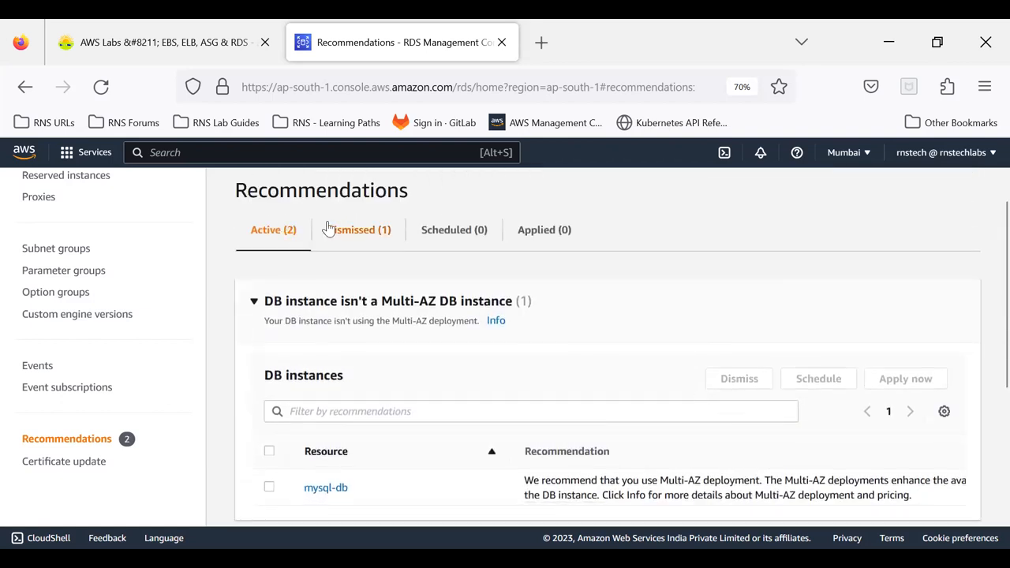
{"action": "left_click", "coordinate": [358, 240]}
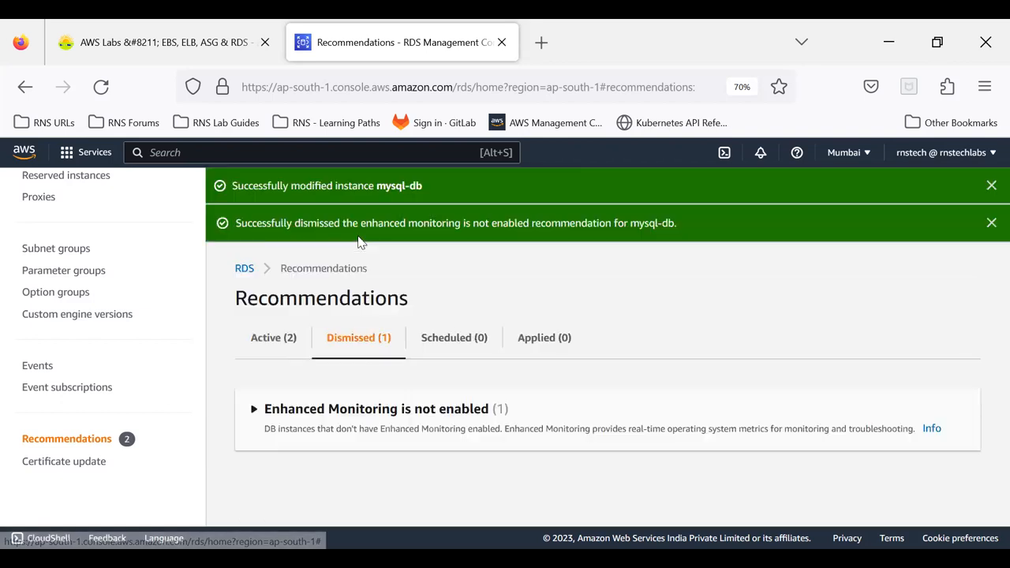
{"action": "left_click", "coordinate": [276, 341]}
{"action": "scroll", "coordinate": [404, 409], "scroll_direction": "down", "scroll_amount": 1}
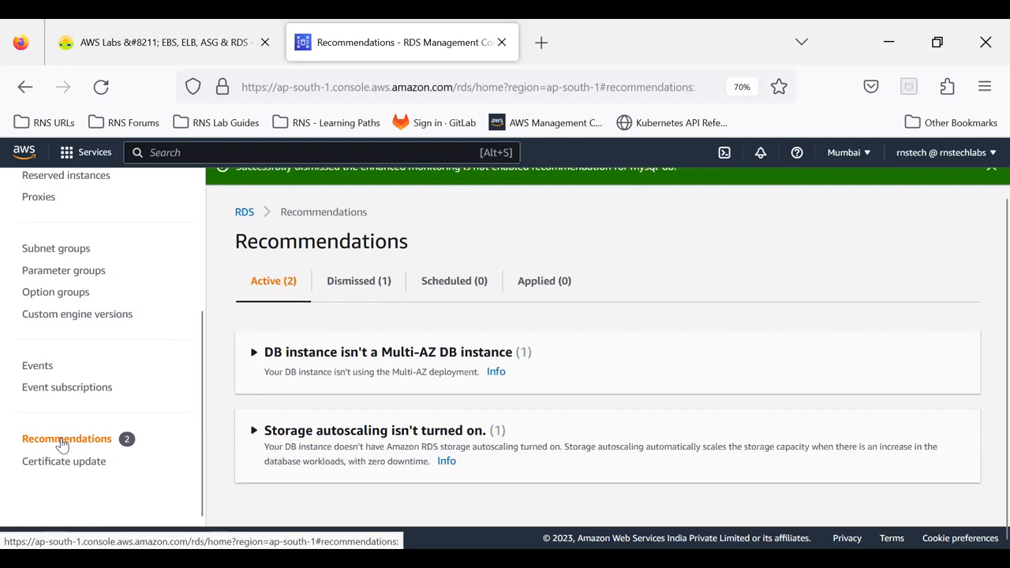
Step: Open the RDS events list and review the parameter group, backup and snapshot events
{"action": "left_click", "coordinate": [37, 367]}
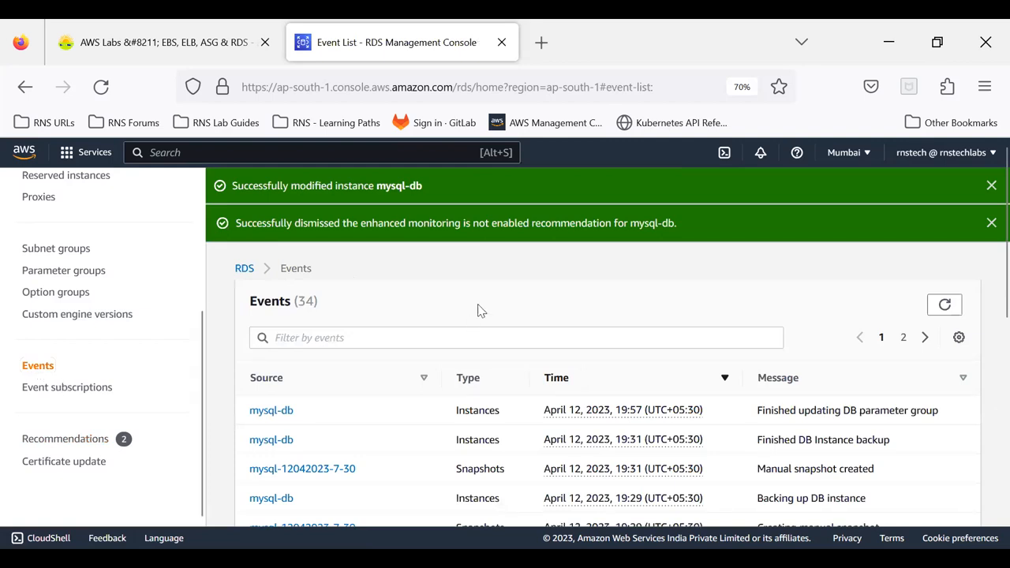
{"action": "scroll", "coordinate": [478, 310], "scroll_direction": "down", "scroll_amount": 3}
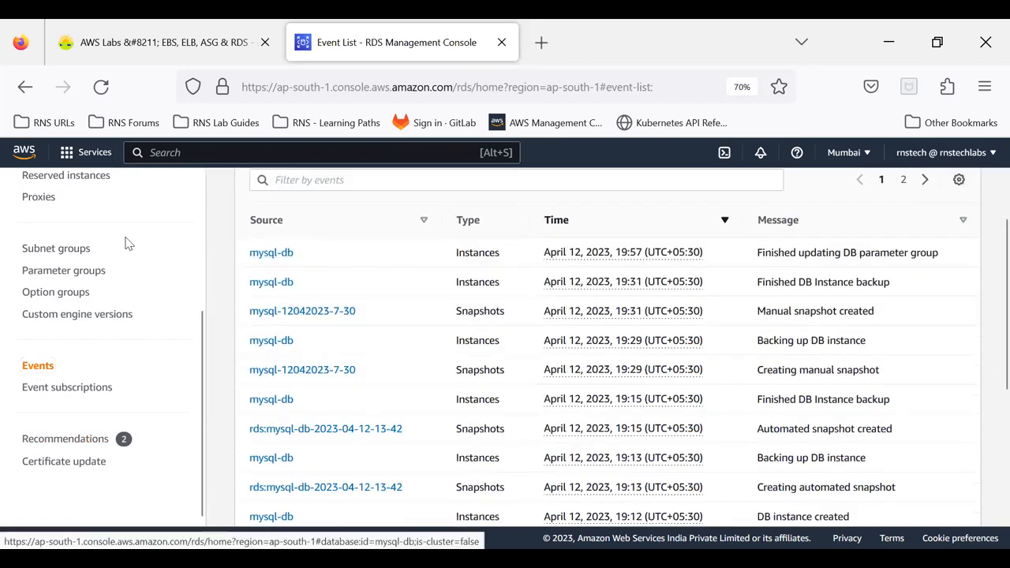
{"action": "scroll", "coordinate": [126, 244], "scroll_direction": "up", "scroll_amount": 5}
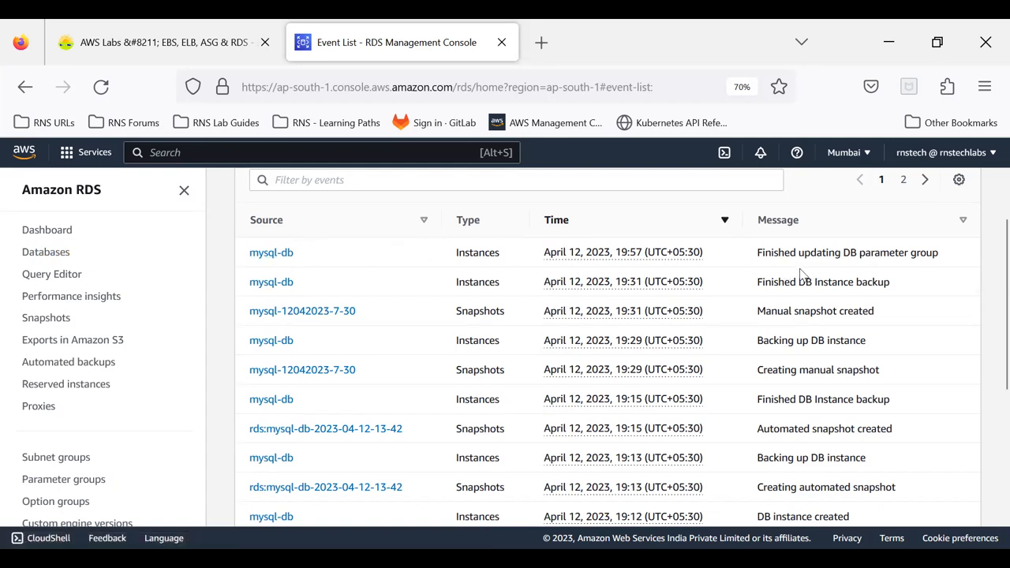
{"action": "left_click_drag", "start_coordinate": [952, 254], "coordinate": [758, 259]}
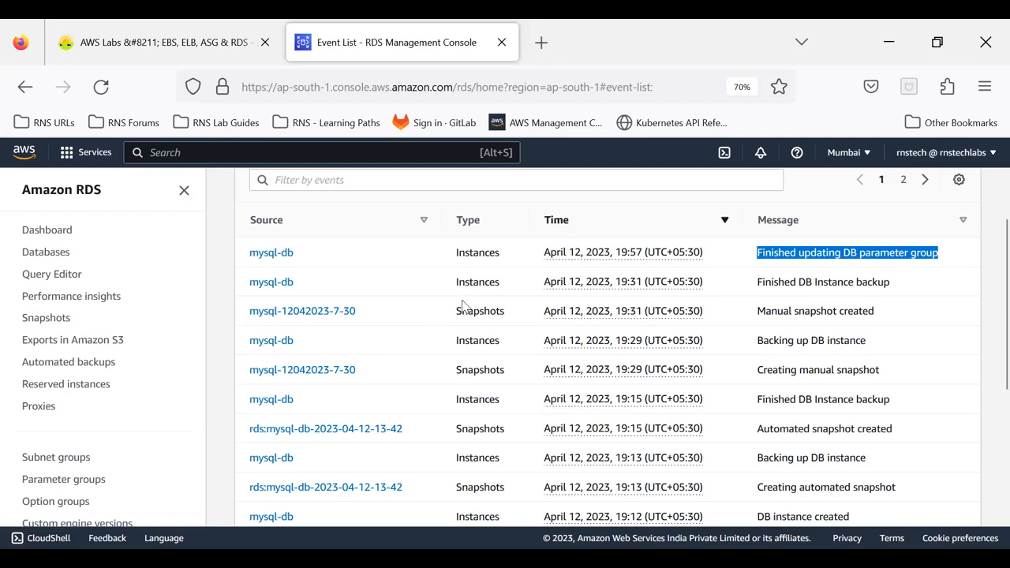
{"action": "left_click_drag", "start_coordinate": [452, 317], "coordinate": [520, 325]}
{"action": "left_click_drag", "start_coordinate": [764, 315], "coordinate": [756, 342]}
{"action": "left_click_drag", "start_coordinate": [880, 369], "coordinate": [765, 368]}
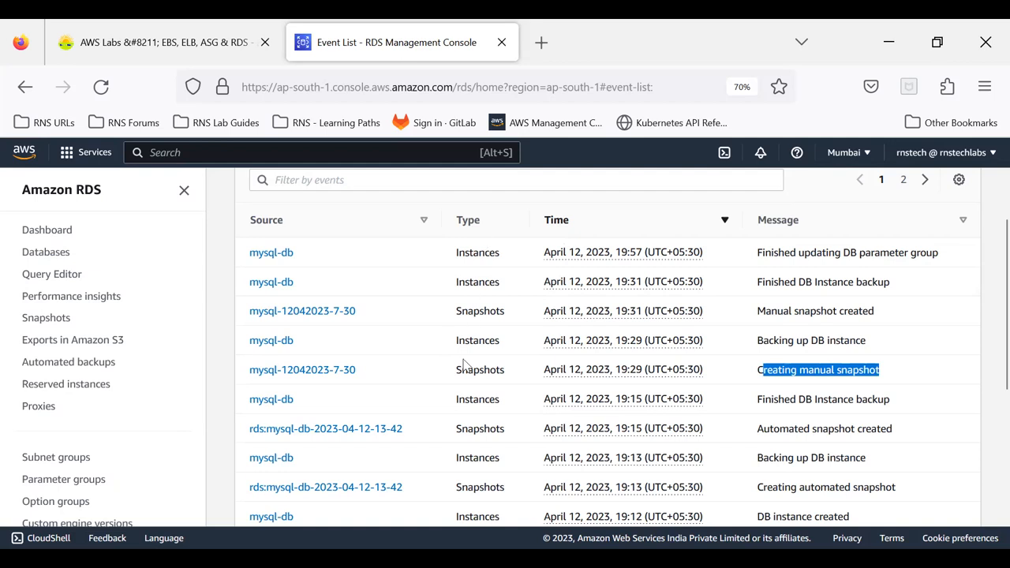
Step: Clear the success notifications on the event subscriptions page and start creating an event subscription
{"action": "scroll", "coordinate": [135, 390], "scroll_direction": "down", "scroll_amount": 4}
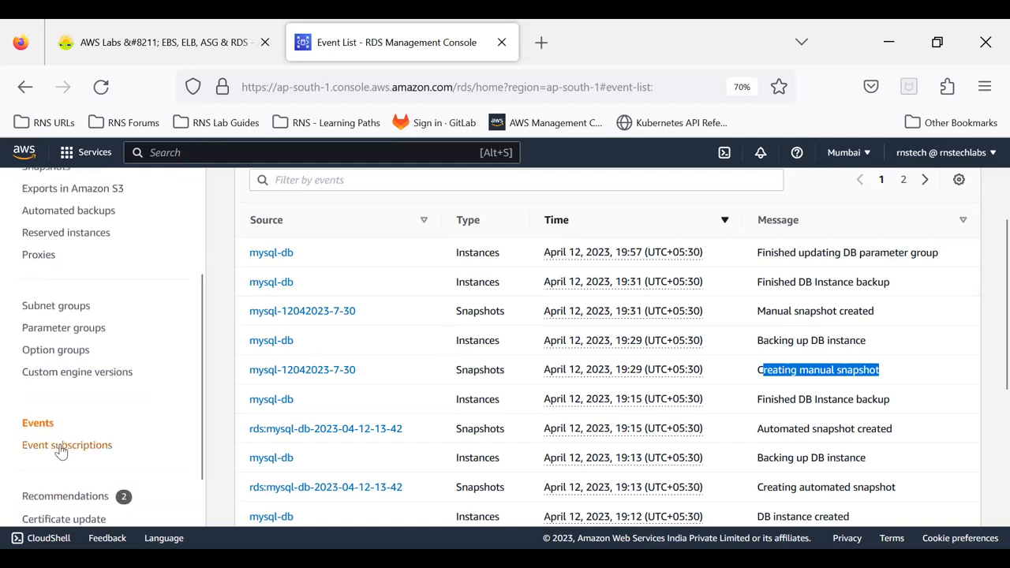
{"action": "left_click", "coordinate": [62, 447]}
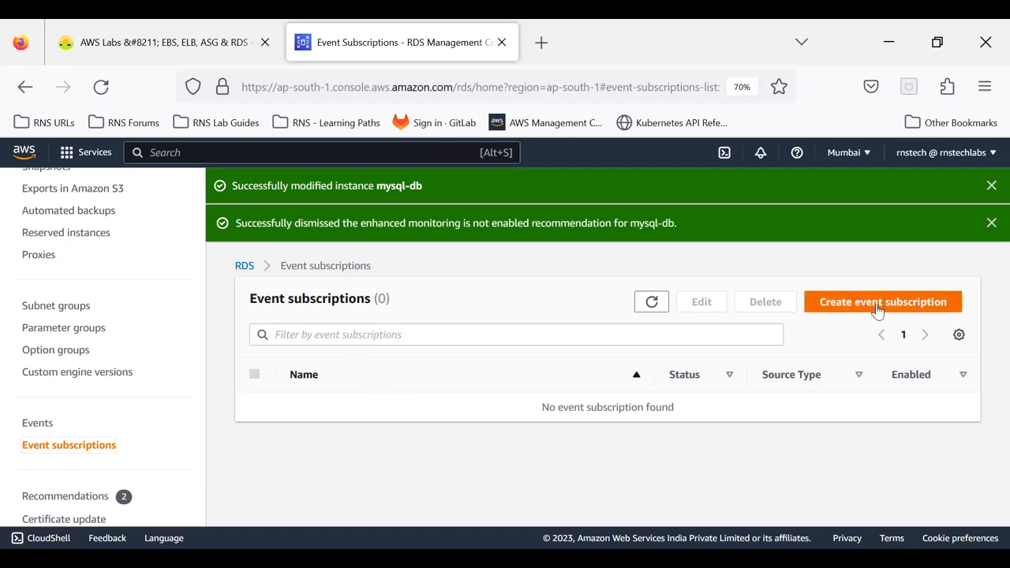
{"action": "left_click", "coordinate": [992, 222]}
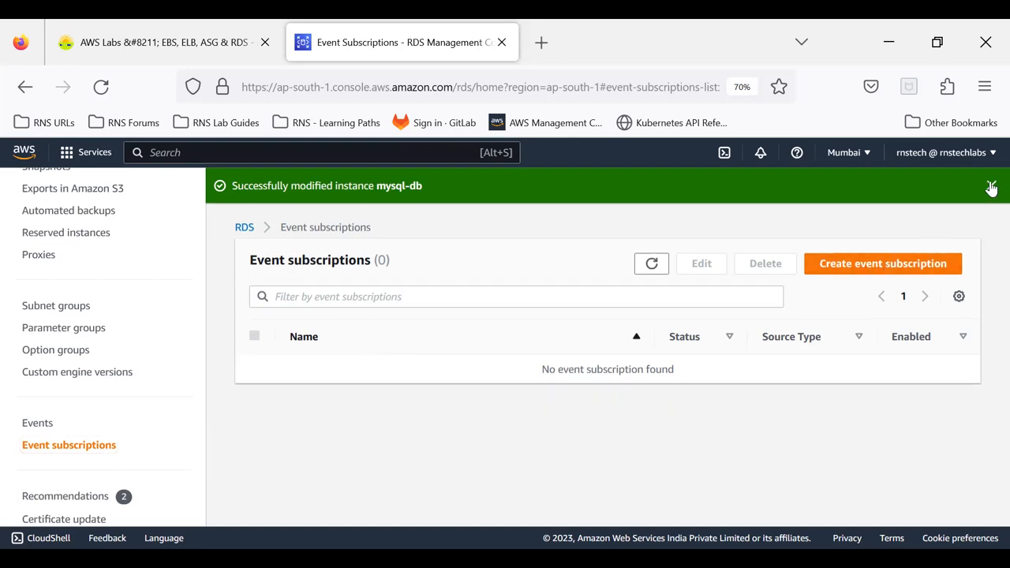
{"action": "left_click", "coordinate": [991, 187]}
{"action": "left_click", "coordinate": [857, 243]}
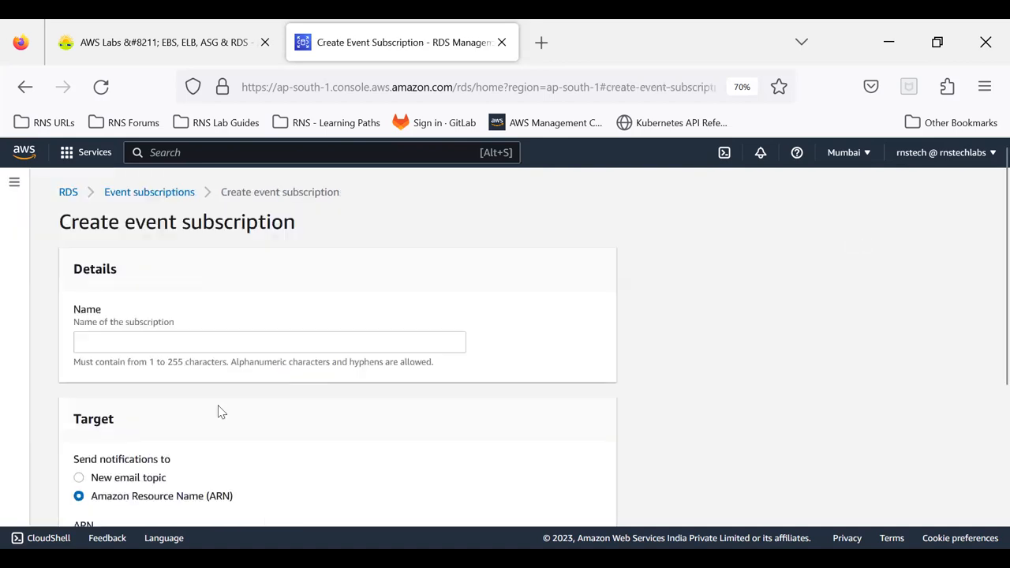
Step: Set the subscription's notification target to a new email topic and look at its topic name and recipients fields
{"action": "scroll", "coordinate": [118, 339], "scroll_direction": "down", "scroll_amount": 2}
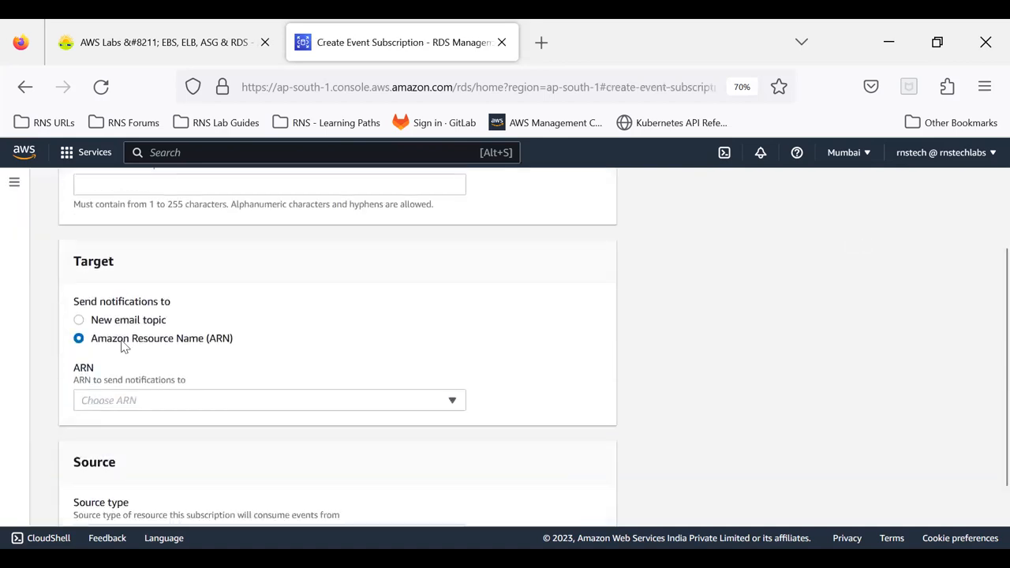
{"action": "left_click", "coordinate": [79, 322]}
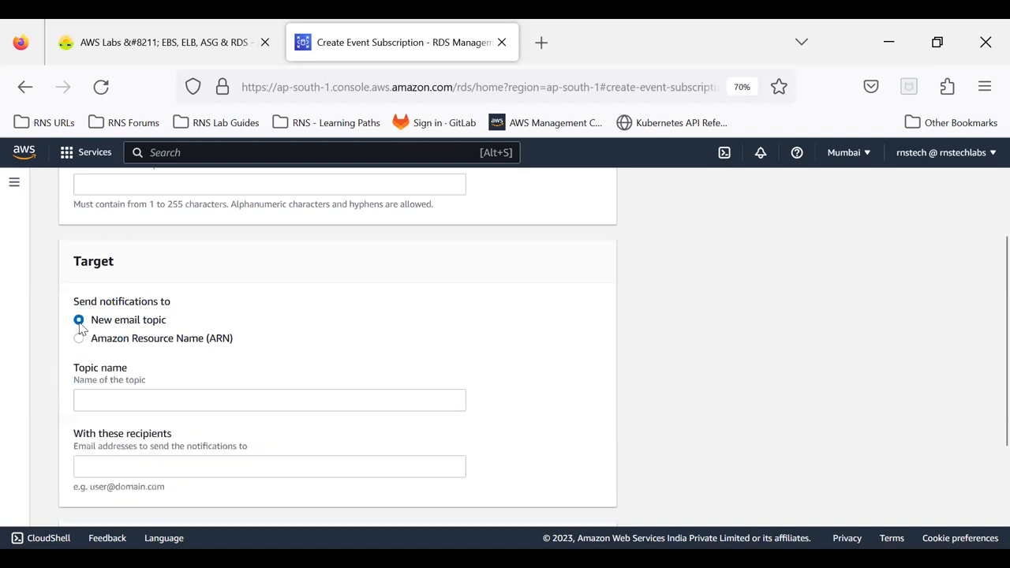
{"action": "left_click", "coordinate": [96, 399]}
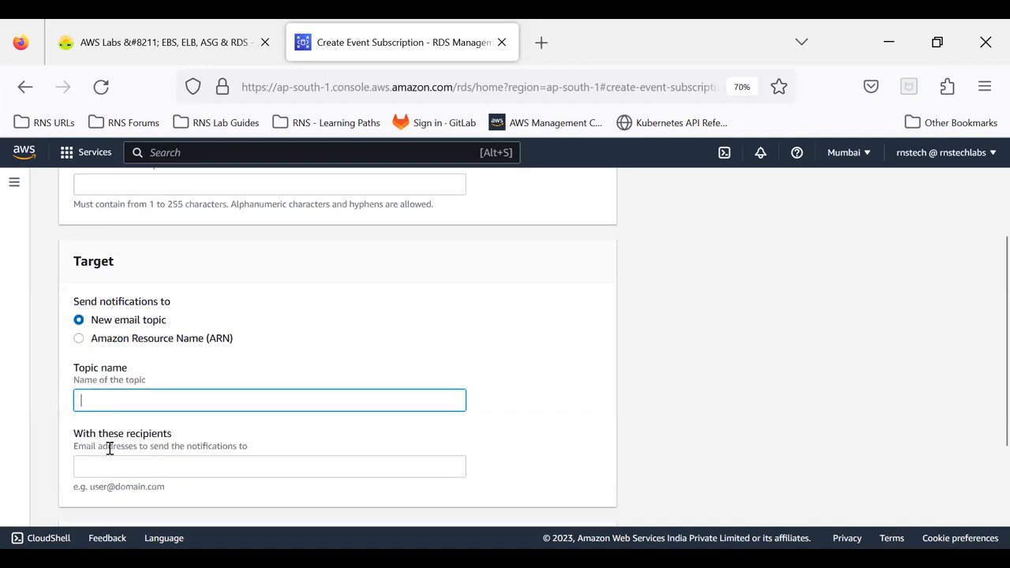
{"action": "left_click", "coordinate": [99, 466]}
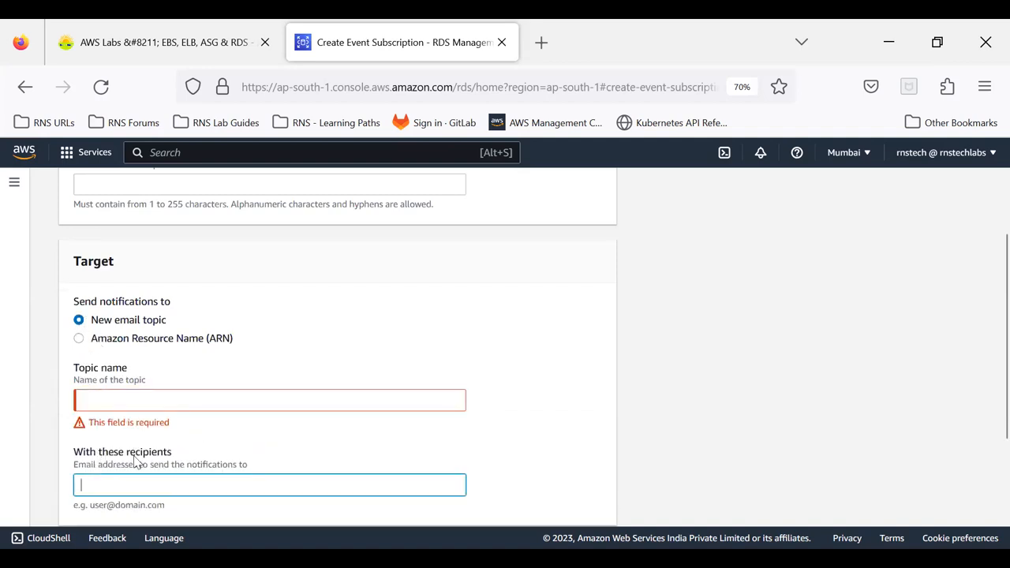
Step: Set the subscription's source type to Blue/Green Deployment and review its deployment and event category options
{"action": "scroll", "coordinate": [126, 333], "scroll_direction": "down", "scroll_amount": 5}
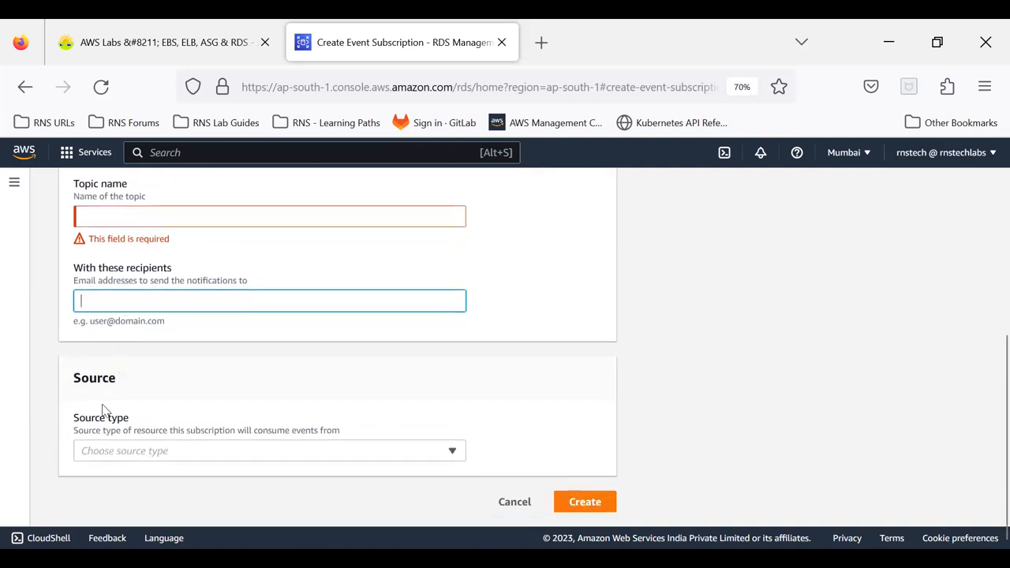
{"action": "left_click", "coordinate": [123, 454]}
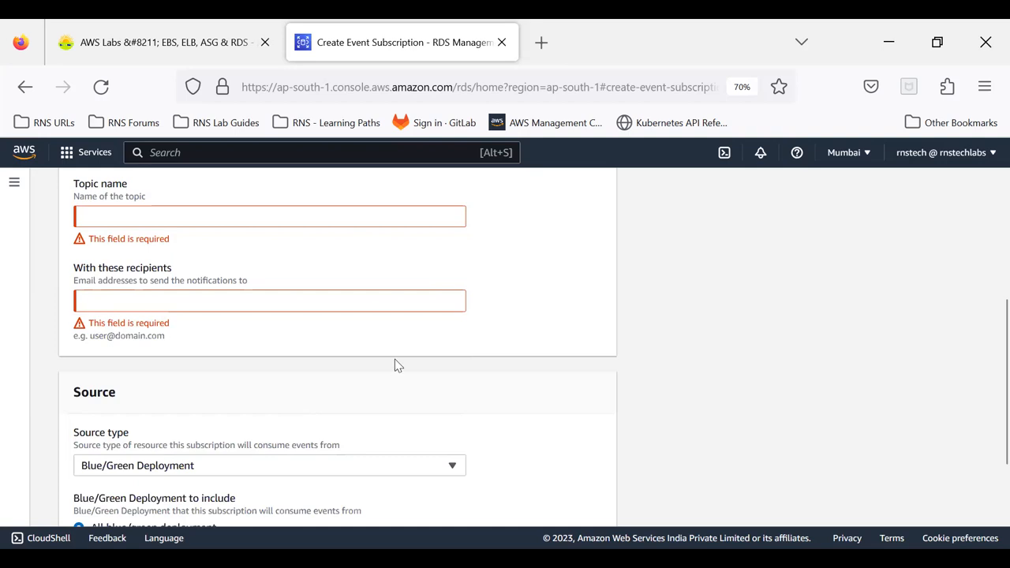
{"action": "scroll", "coordinate": [395, 363], "scroll_direction": "down", "scroll_amount": 3}
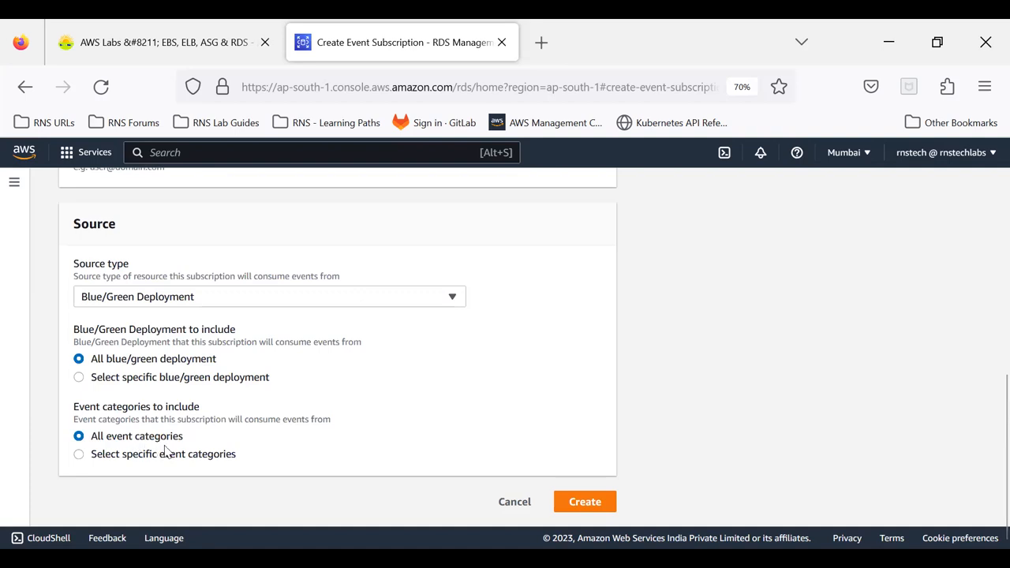
Step: Limit the Blue/Green Deployment subscription to specific event categories and review which categories are offered
{"action": "left_click", "coordinate": [79, 454]}
{"action": "scroll", "coordinate": [198, 453], "scroll_direction": "down", "scroll_amount": 1}
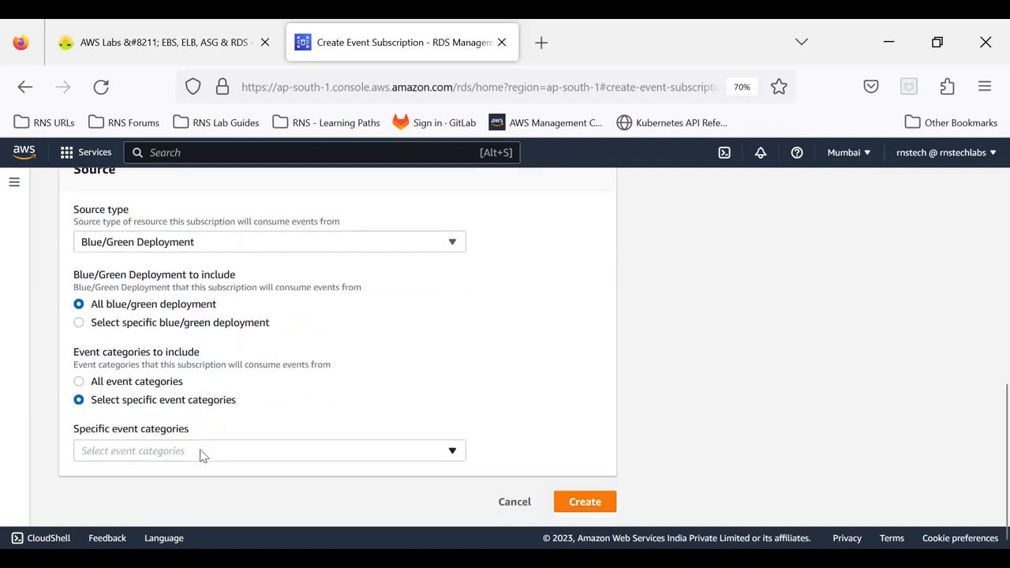
{"action": "left_click", "coordinate": [202, 453]}
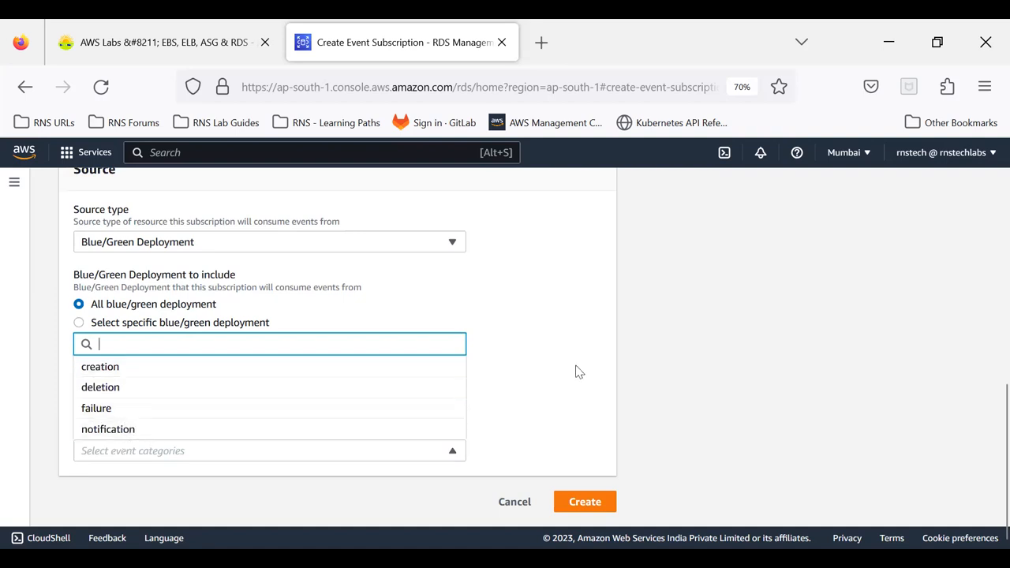
{"action": "left_click", "coordinate": [629, 389]}
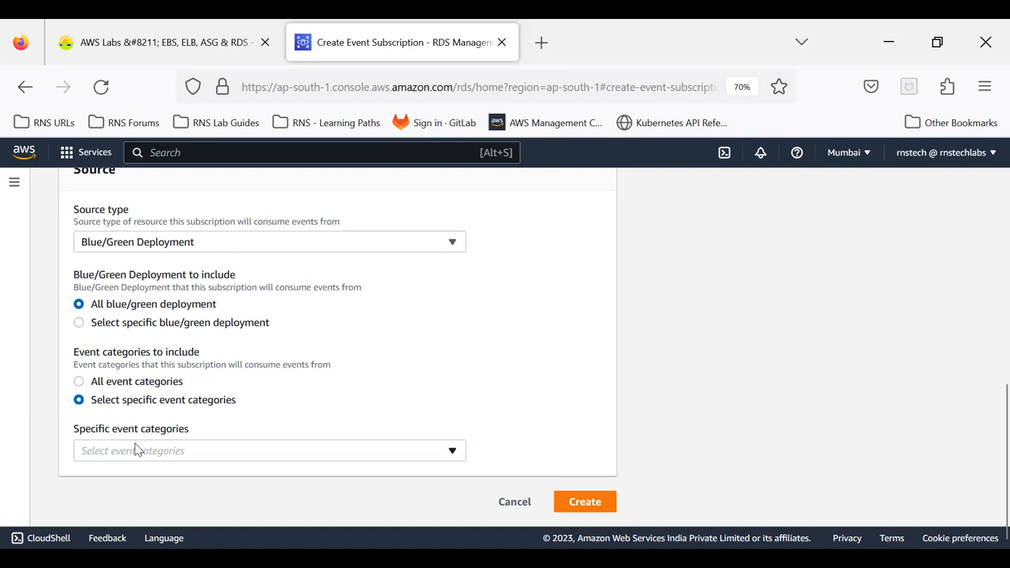
Step: Change the subscription's source type to Instances and include only the specific instance mysql-db
{"action": "left_click", "coordinate": [105, 245]}
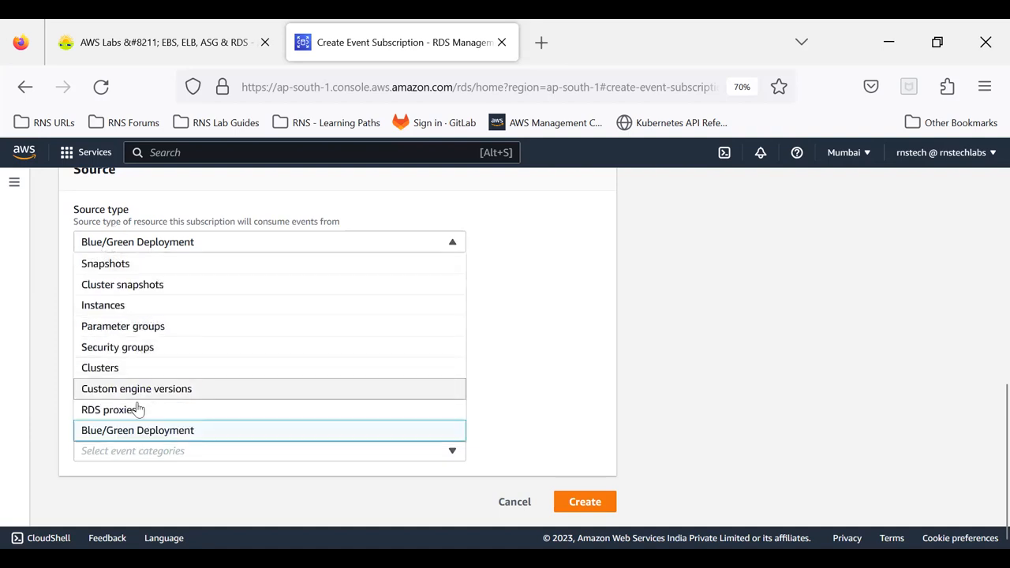
{"action": "left_click", "coordinate": [116, 308]}
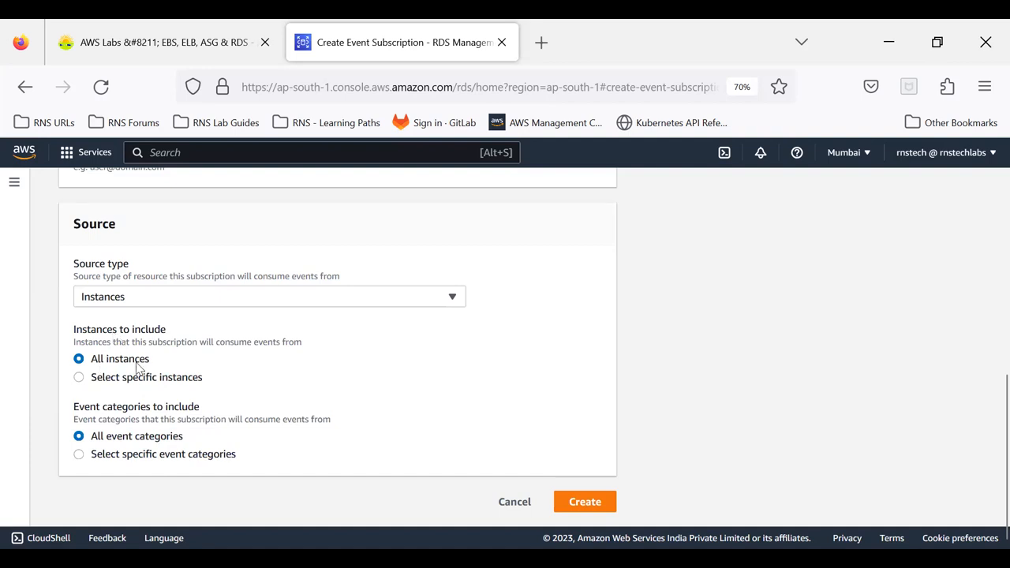
{"action": "left_click", "coordinate": [79, 378]}
{"action": "left_click", "coordinate": [136, 426]}
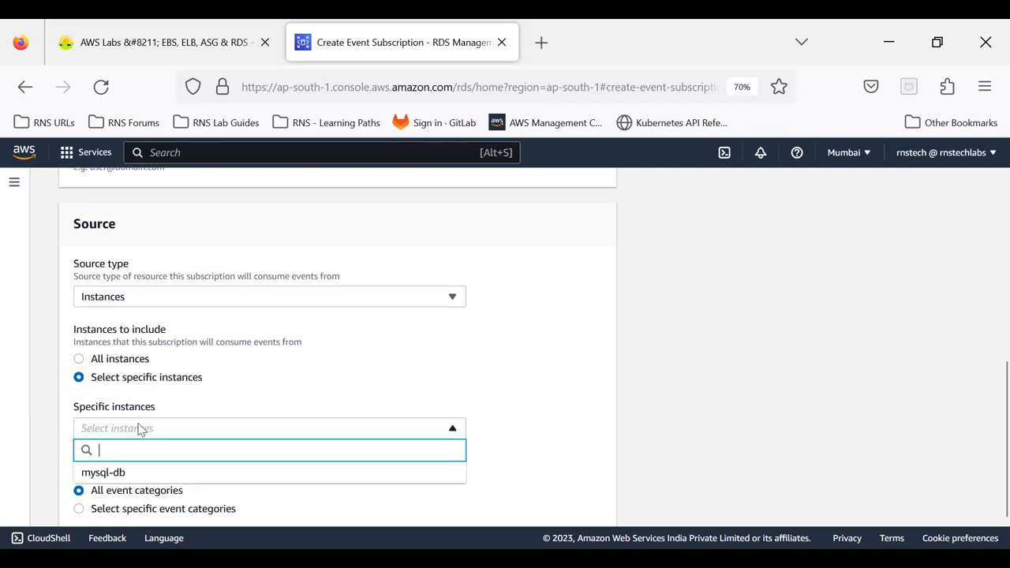
{"action": "left_click", "coordinate": [117, 474]}
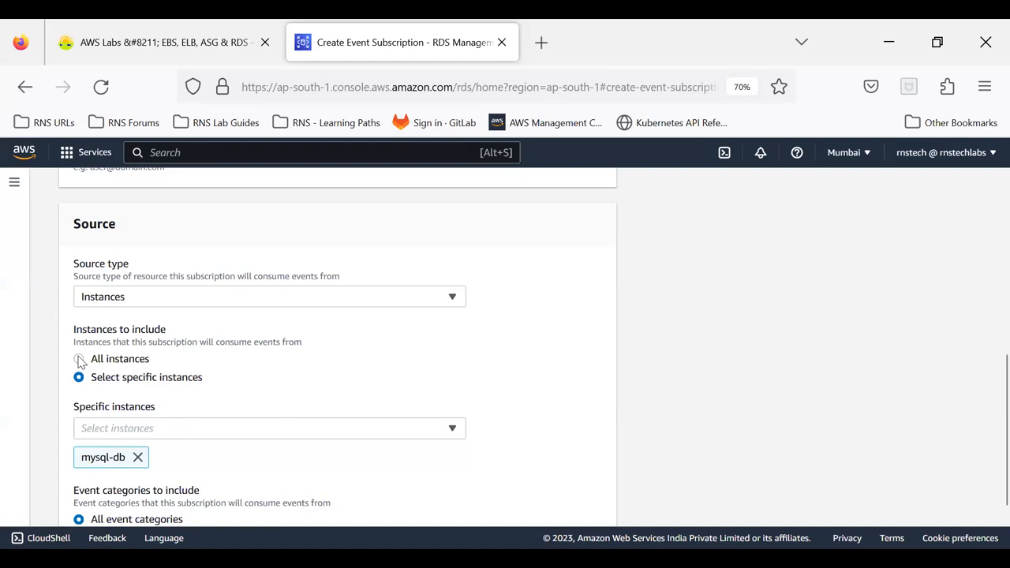
Step: Limit the mysql-db subscription to specific event categories and review the full category list without choosing any
{"action": "scroll", "coordinate": [80, 361], "scroll_direction": "down", "scroll_amount": 2}
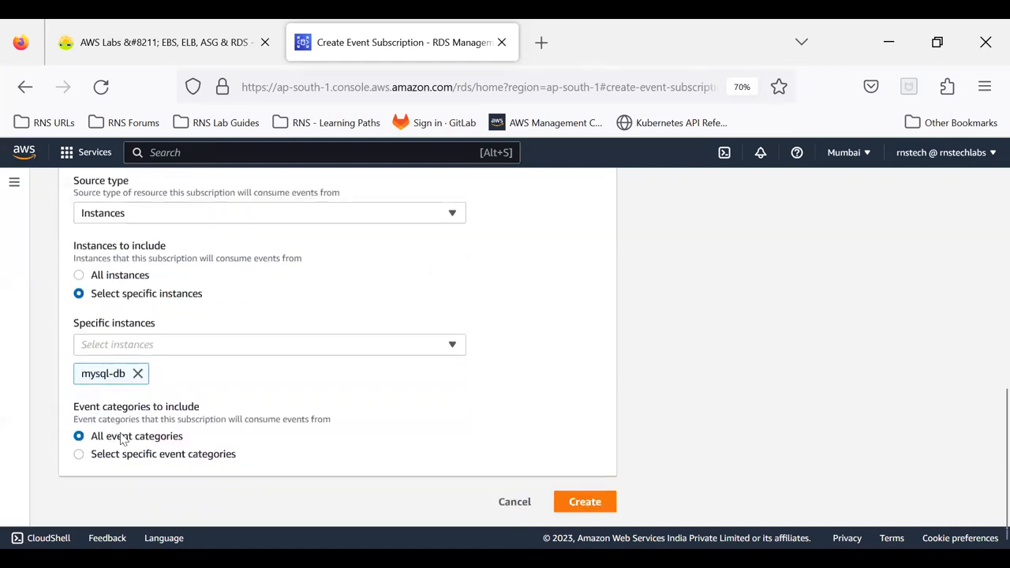
{"action": "left_click", "coordinate": [79, 456]}
{"action": "scroll", "coordinate": [176, 451], "scroll_direction": "down", "scroll_amount": 2}
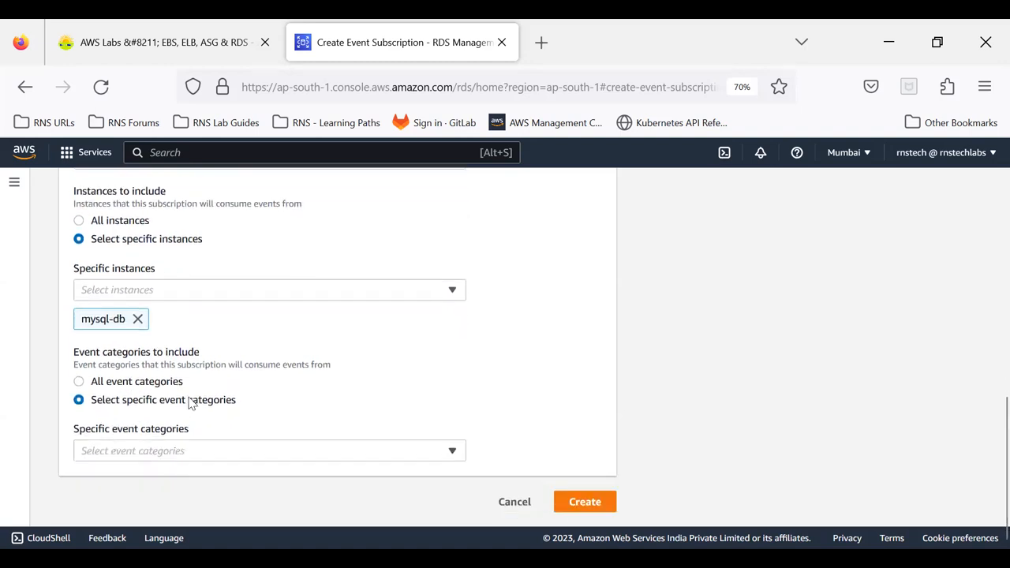
{"action": "left_click", "coordinate": [174, 451]}
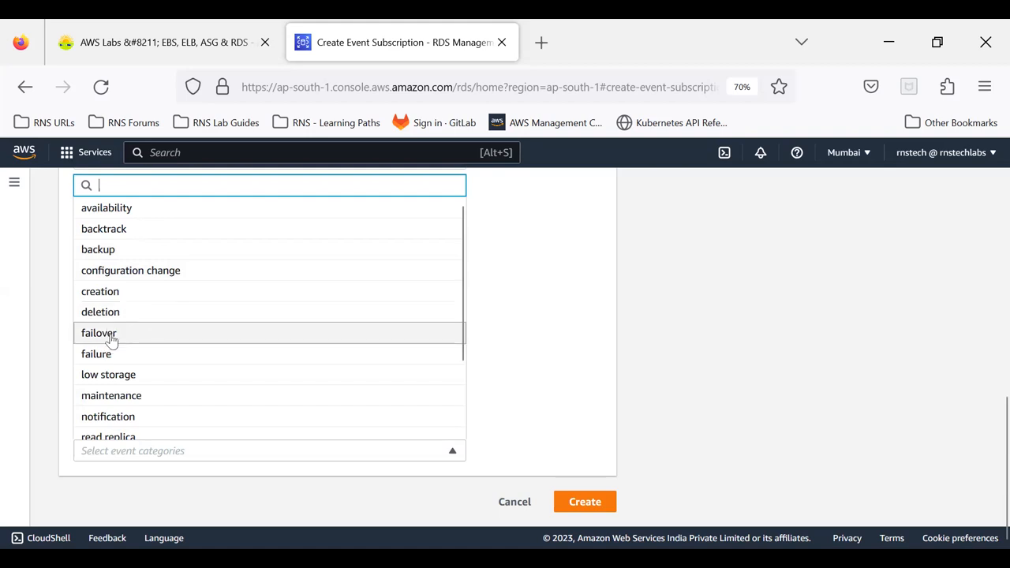
{"action": "scroll", "coordinate": [122, 359], "scroll_direction": "down", "scroll_amount": 3}
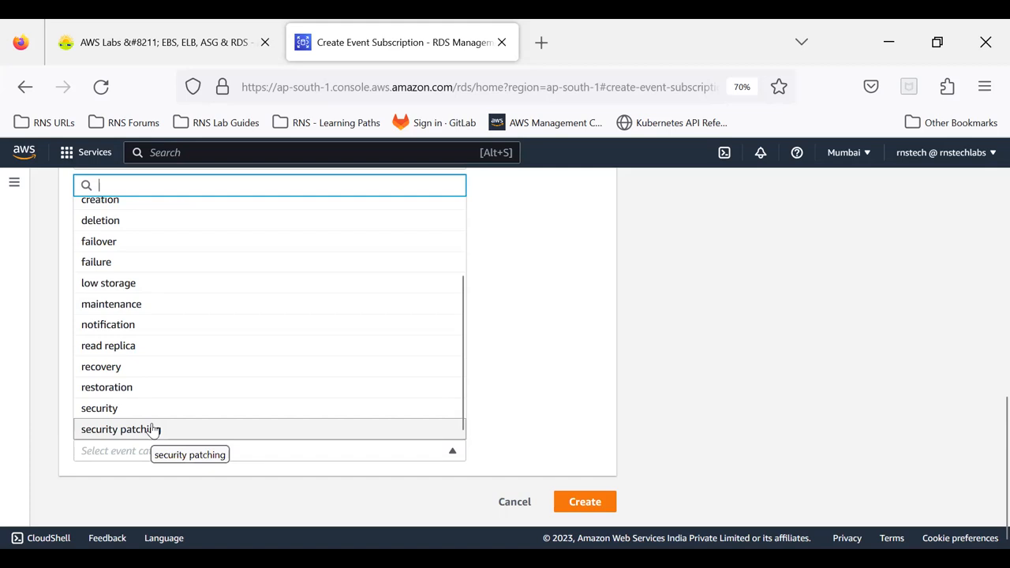
{"action": "left_click", "coordinate": [157, 476]}
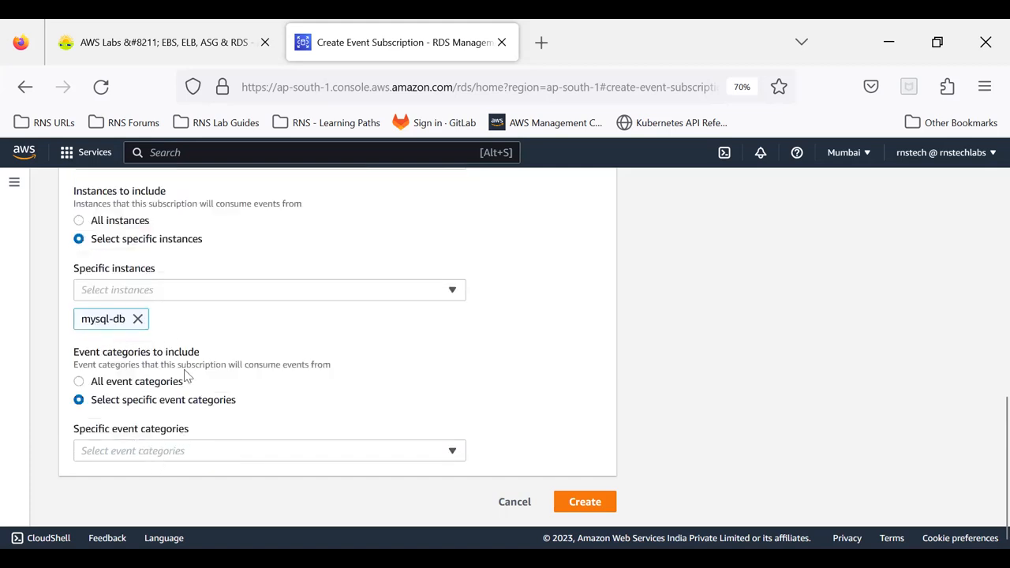
Step: Recheck the source settings and the recipients field, and cancel creating the event subscription
{"action": "scroll", "coordinate": [142, 339], "scroll_direction": "up", "scroll_amount": 3}
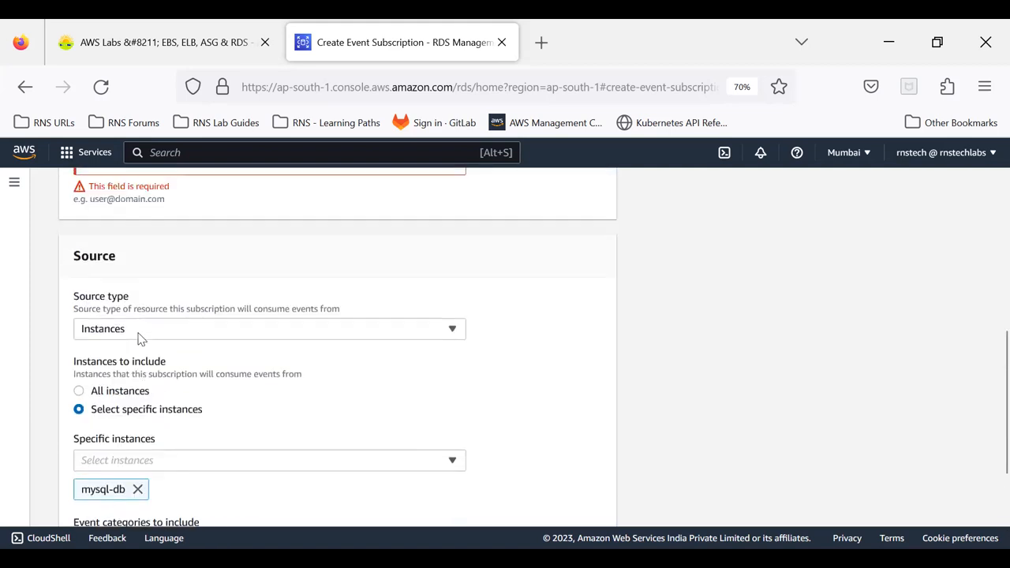
{"action": "scroll", "coordinate": [139, 337], "scroll_direction": "up", "scroll_amount": 1}
{"action": "scroll", "coordinate": [146, 372], "scroll_direction": "down", "scroll_amount": 1}
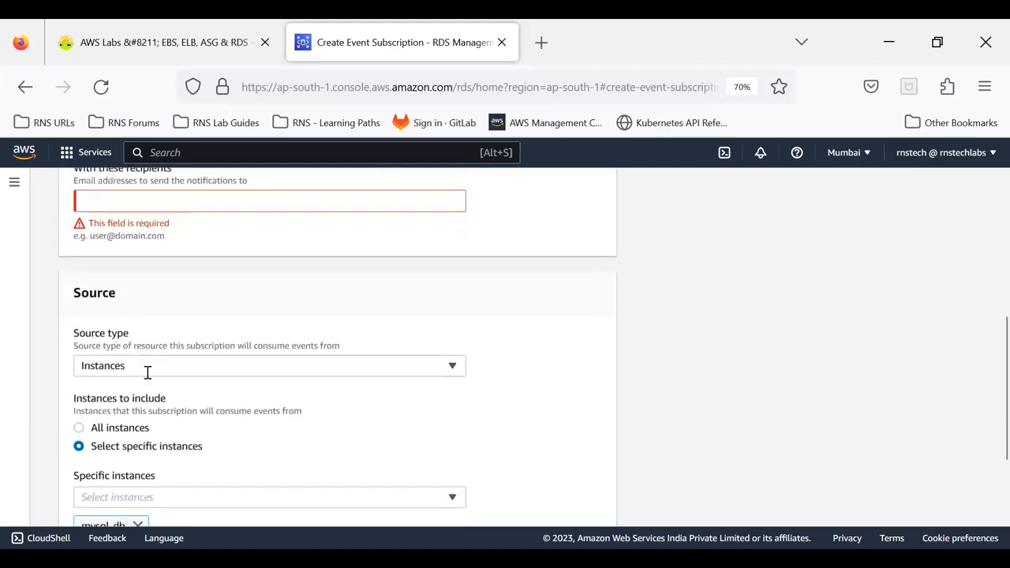
{"action": "scroll", "coordinate": [147, 373], "scroll_direction": "down", "scroll_amount": 1}
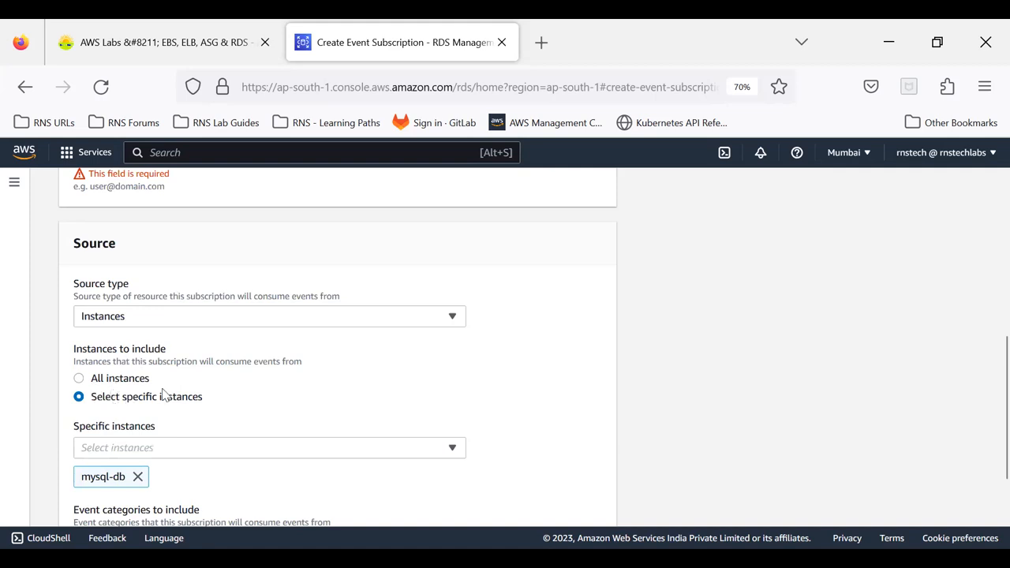
{"action": "scroll", "coordinate": [164, 394], "scroll_direction": "down", "scroll_amount": 3}
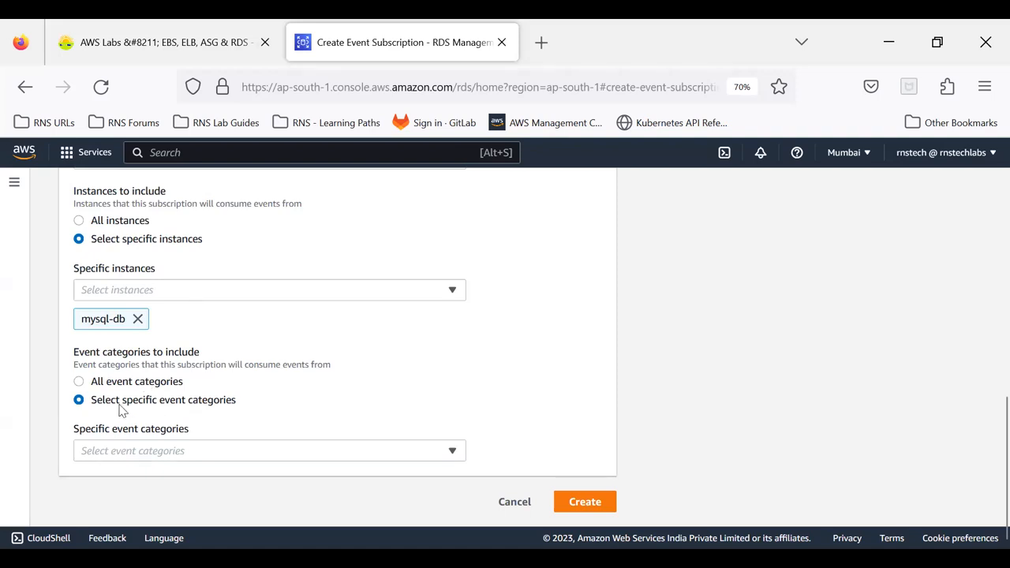
{"action": "scroll", "coordinate": [207, 379], "scroll_direction": "up", "scroll_amount": 5}
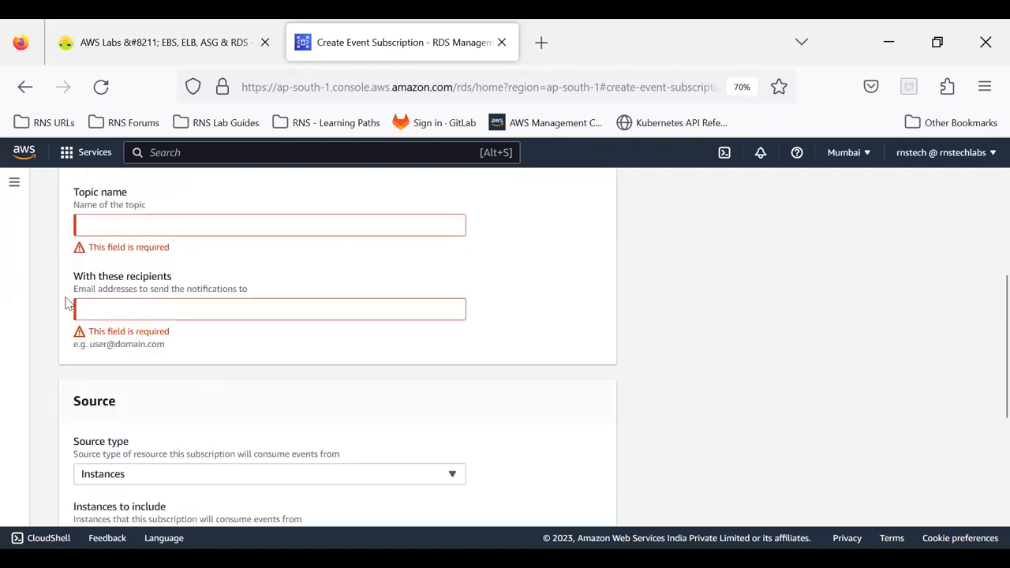
{"action": "left_click", "coordinate": [96, 312]}
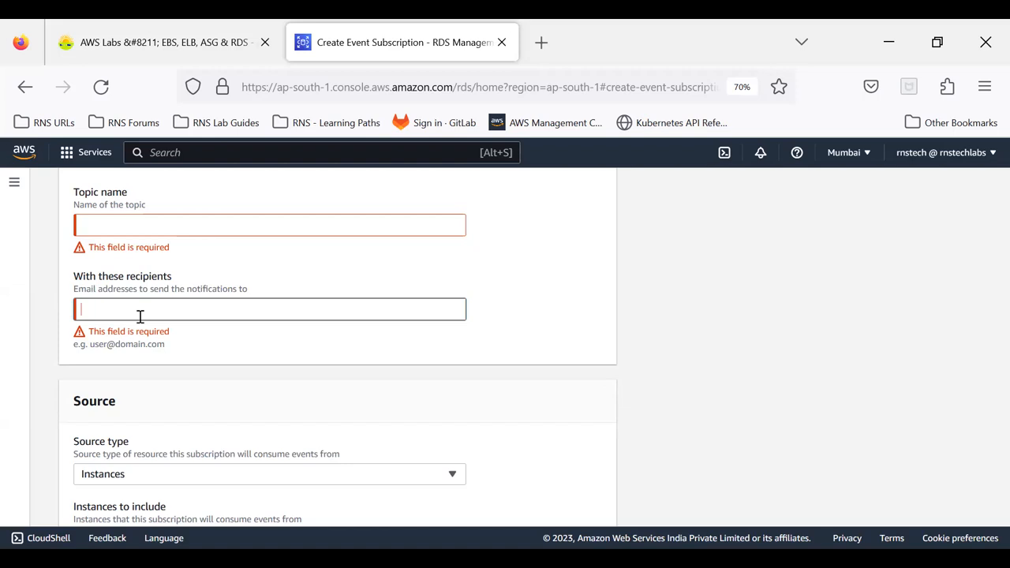
{"action": "scroll", "coordinate": [140, 316], "scroll_direction": "down", "scroll_amount": 5}
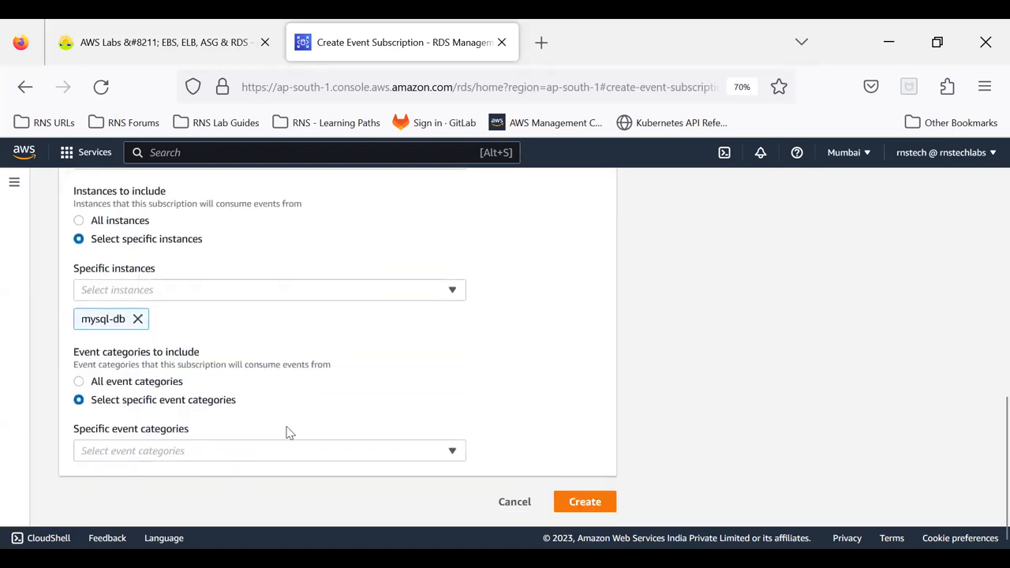
{"action": "left_click", "coordinate": [510, 502]}
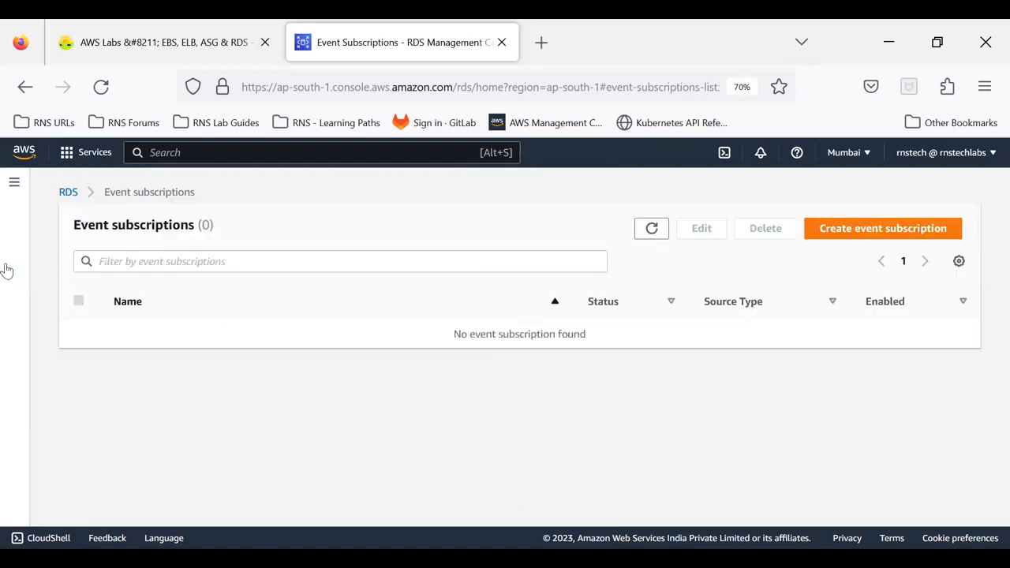
Step: Expand the Amazon RDS navigation and look through its sections from Dashboard to Certificate update
{"action": "left_click", "coordinate": [14, 183]}
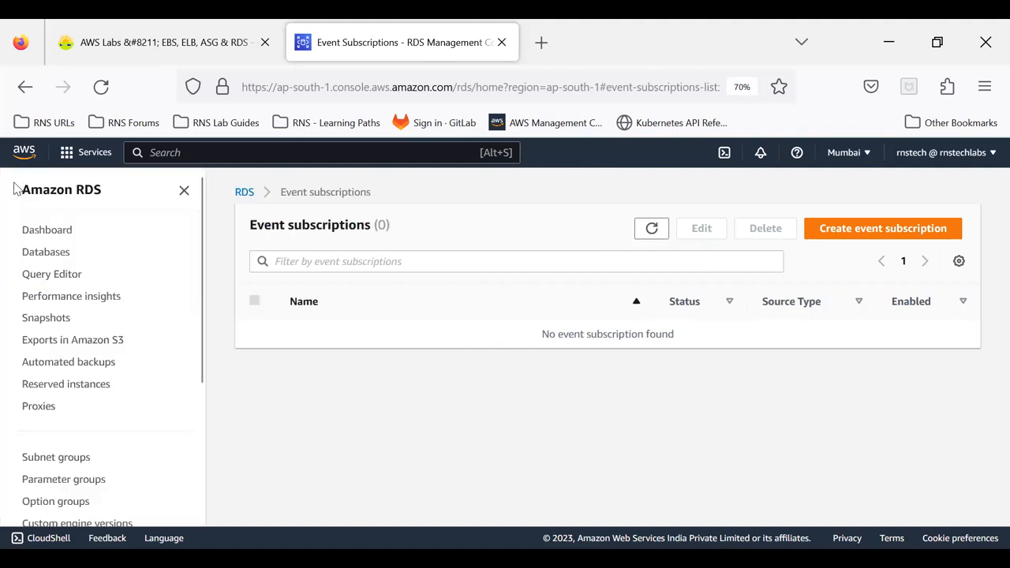
{"action": "scroll", "coordinate": [65, 450], "scroll_direction": "down", "scroll_amount": 3}
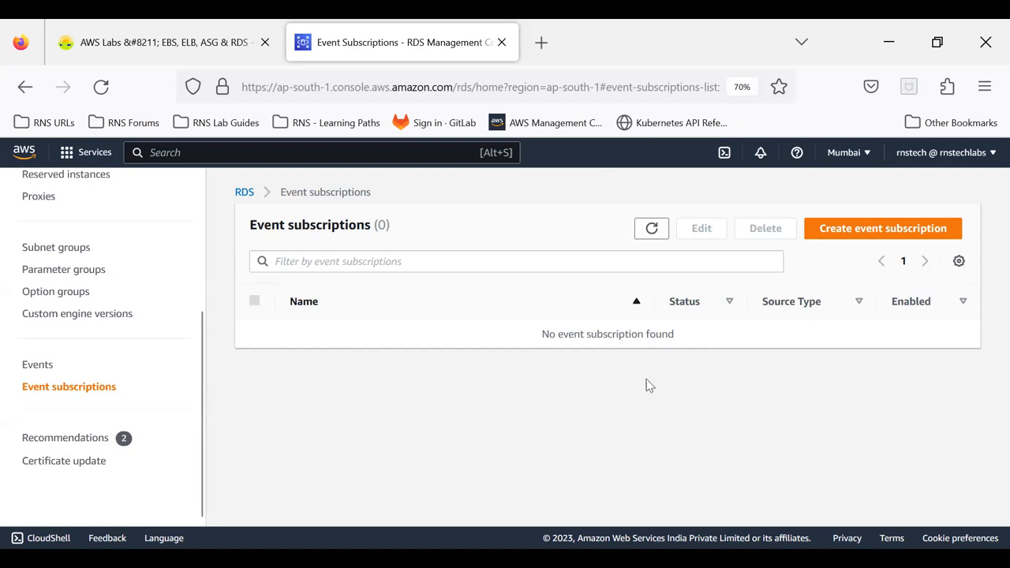
{"action": "scroll", "coordinate": [79, 338], "scroll_direction": "up", "scroll_amount": 3}
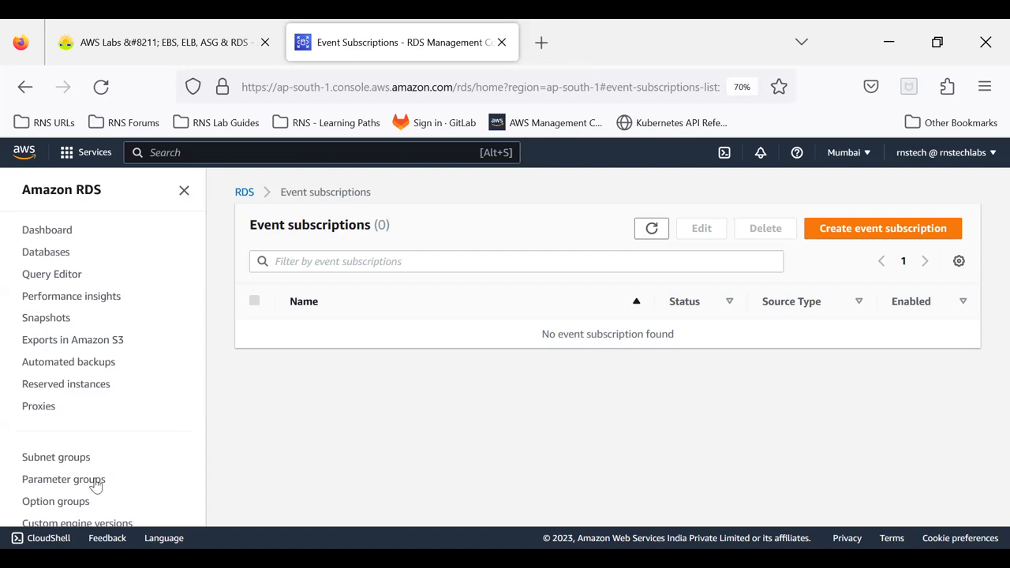
{"action": "left_click_drag", "start_coordinate": [200, 303], "coordinate": [207, 435]}
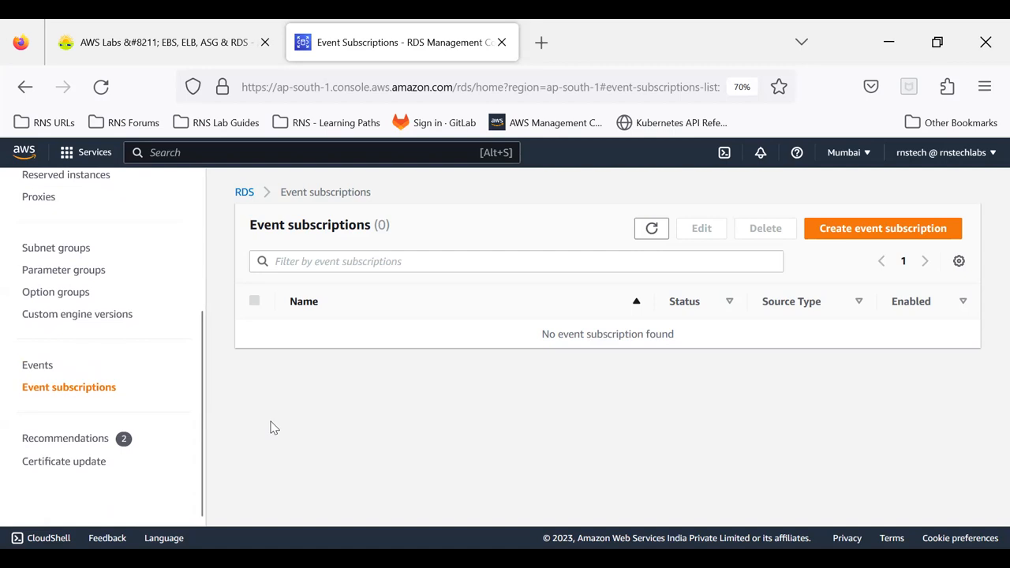
{"action": "scroll", "coordinate": [67, 376], "scroll_direction": "up", "scroll_amount": 5}
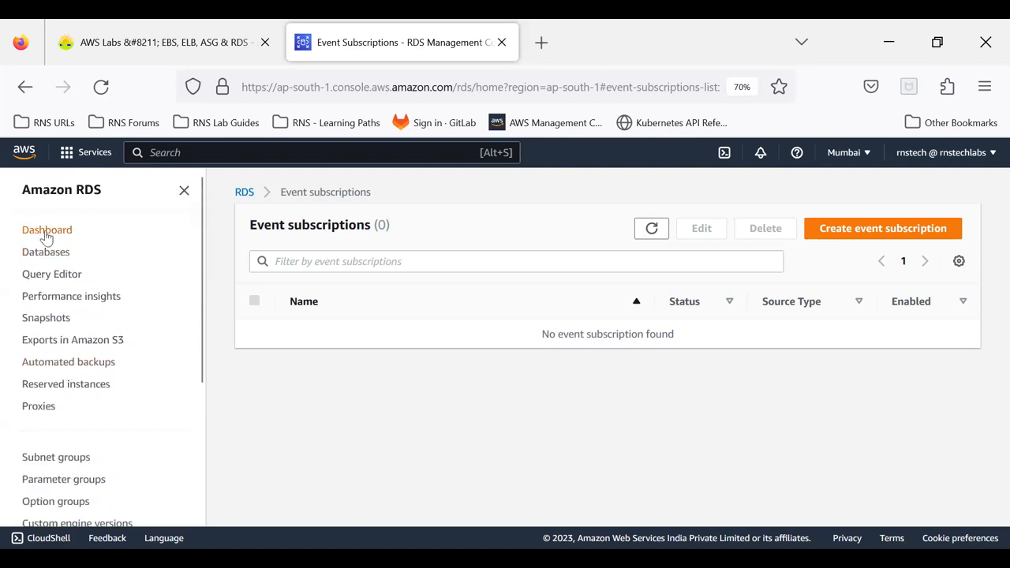
Step: Open the databases list and review the actions available for the mysql-db instance
{"action": "left_click", "coordinate": [39, 255]}
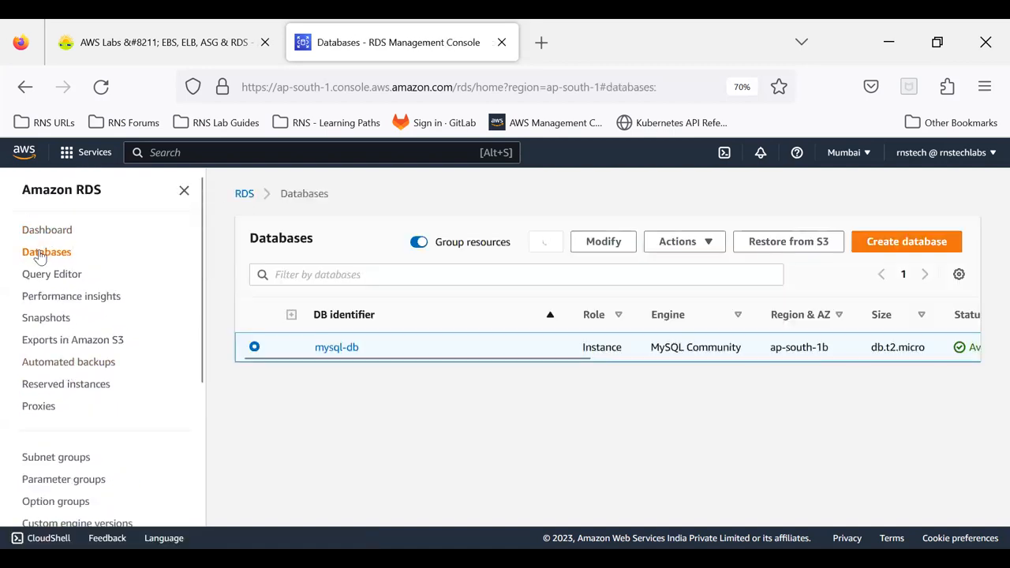
{"action": "left_click", "coordinate": [698, 244]}
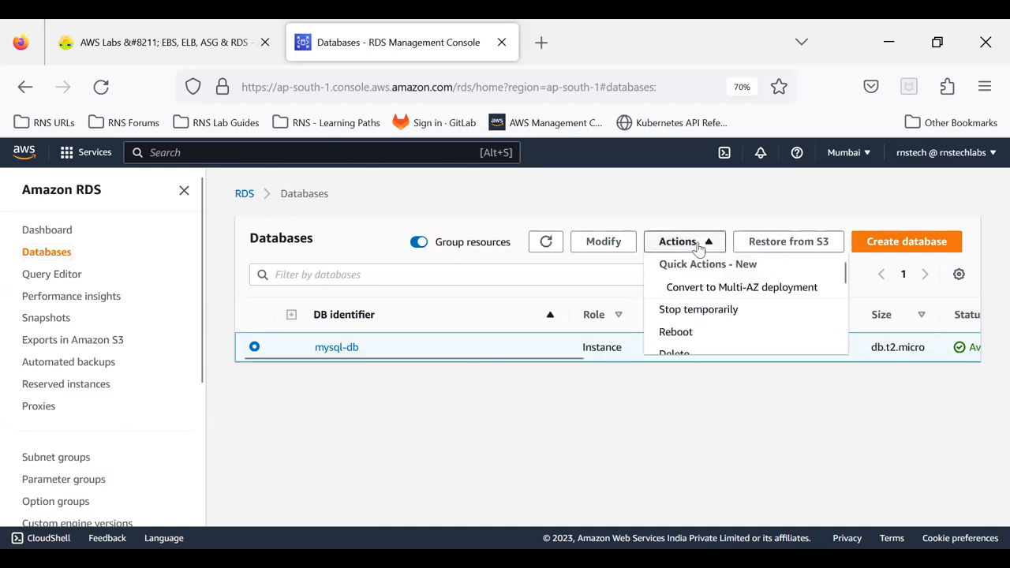
{"action": "scroll", "coordinate": [705, 271], "scroll_direction": "down", "scroll_amount": 2}
{"action": "scroll", "coordinate": [706, 271], "scroll_direction": "up", "scroll_amount": 2}
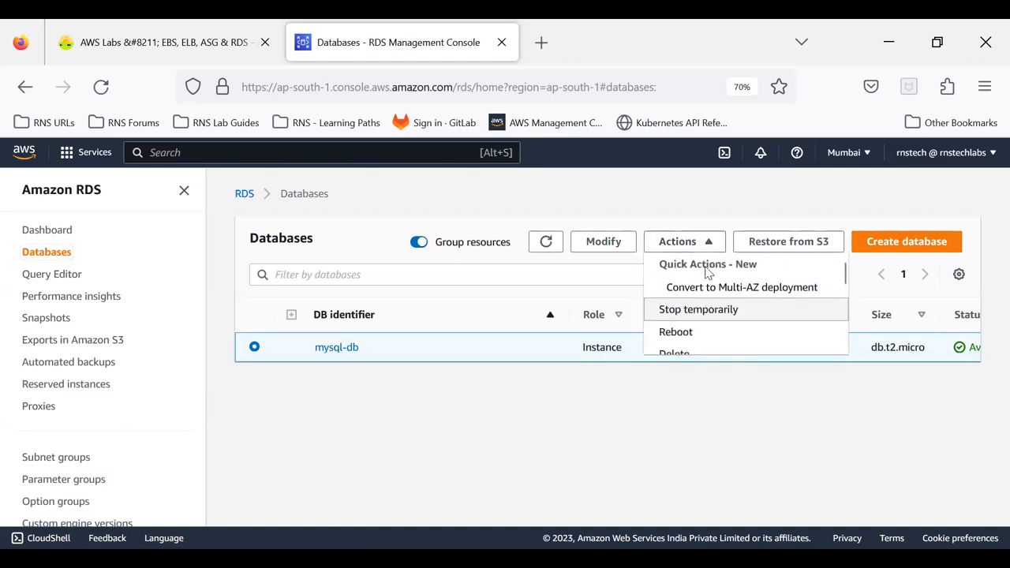
{"action": "scroll", "coordinate": [707, 320], "scroll_direction": "down", "scroll_amount": 2}
{"action": "scroll", "coordinate": [706, 320], "scroll_direction": "down", "scroll_amount": 1}
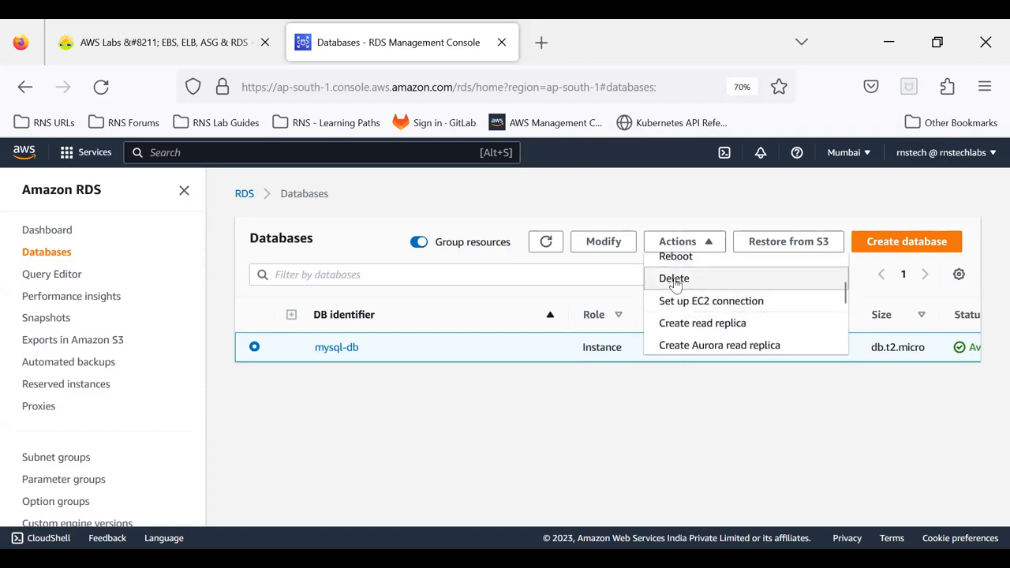
Step: Start deleting mysql-db without a final snapshot or retained automated backups, and acknowledge that its backups will no longer be available
{"action": "left_click", "coordinate": [675, 281]}
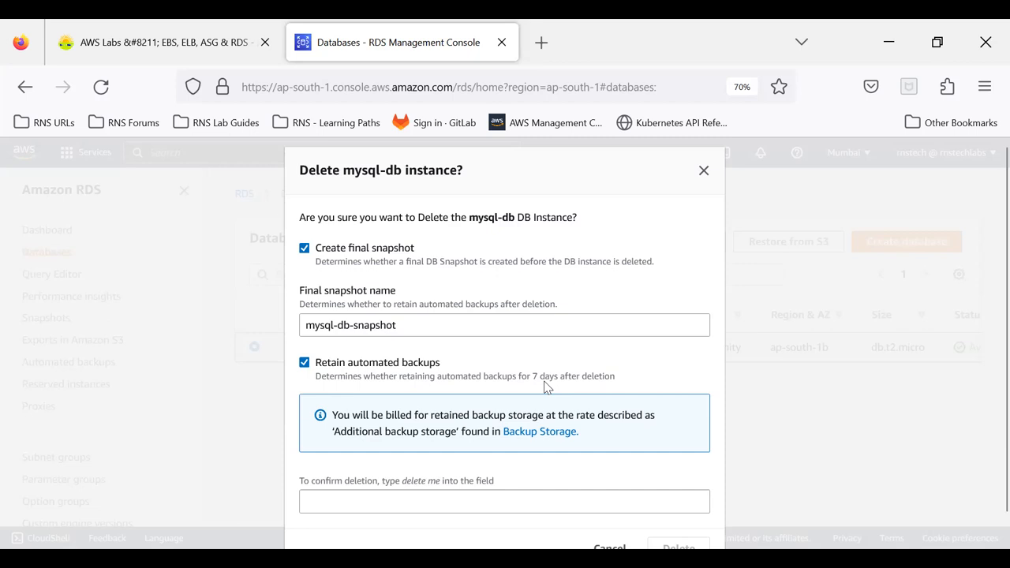
{"action": "left_click", "coordinate": [305, 362]}
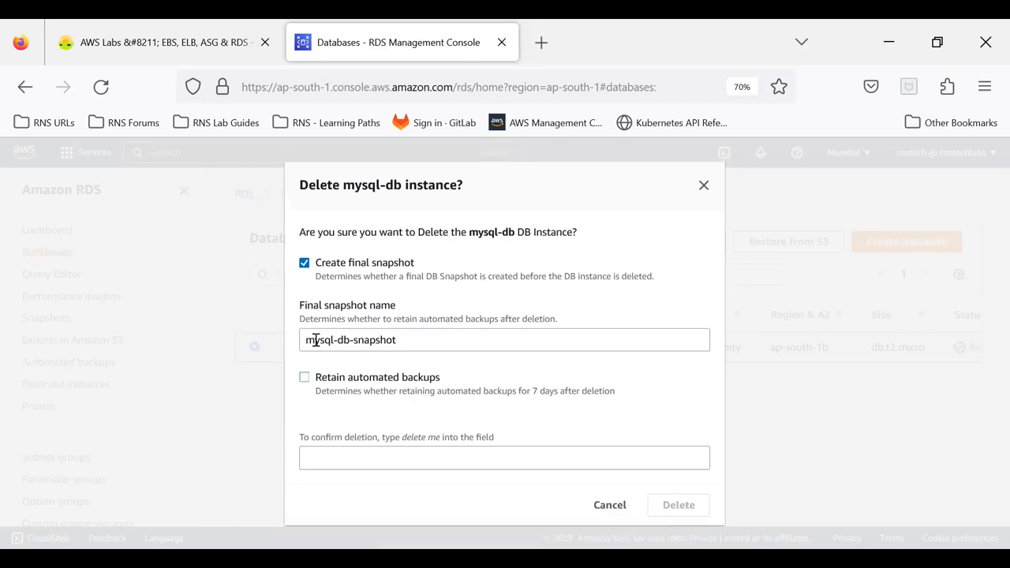
{"action": "left_click", "coordinate": [310, 268]}
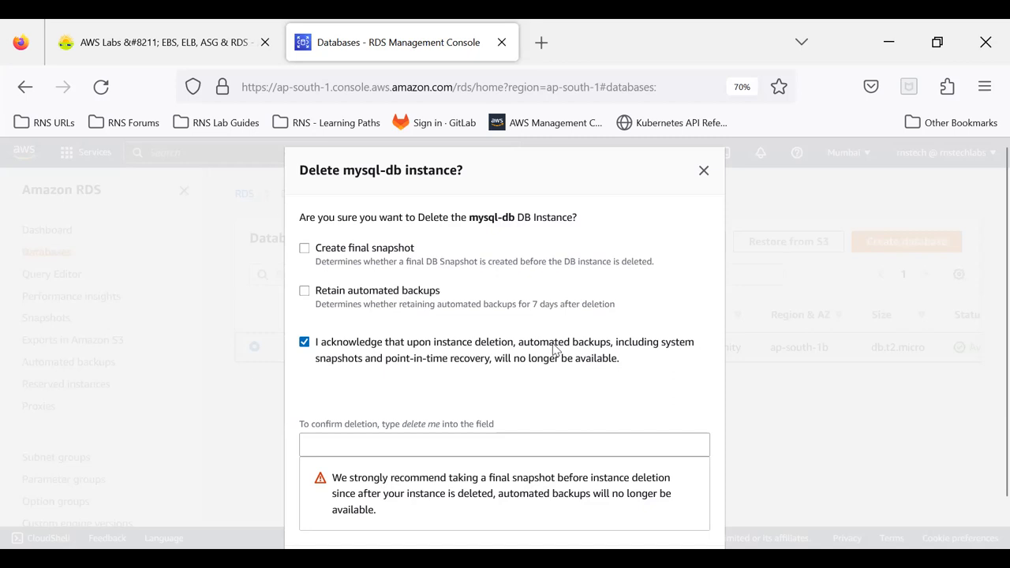
Step: Confirm the deletion with the phrase "delete me" and delete the mysql-db instance
{"action": "left_click", "coordinate": [328, 444]}
{"action": "left_click_drag", "start_coordinate": [405, 424], "coordinate": [442, 425]}
{"action": "left_click", "coordinate": [395, 442]}
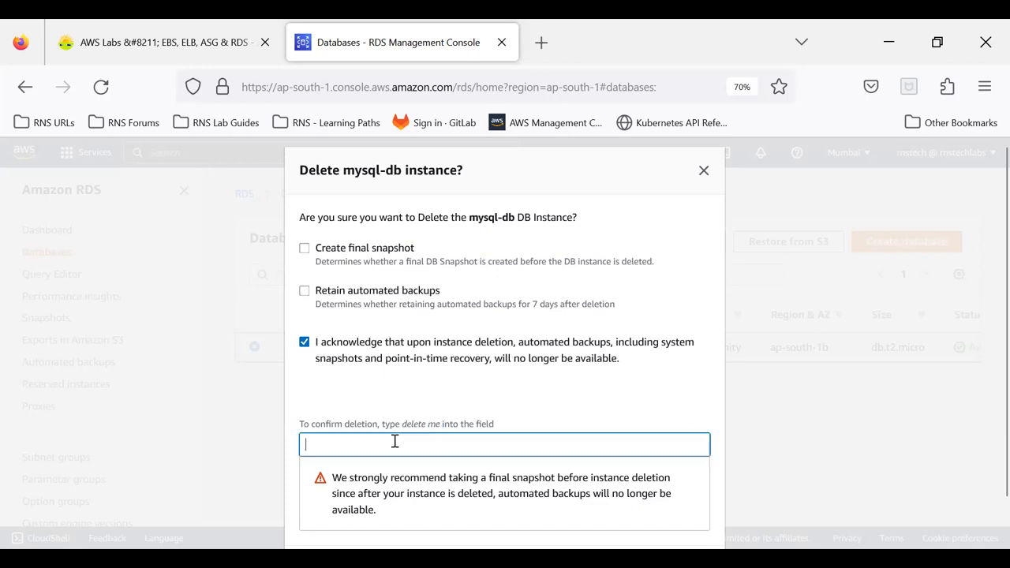
{"action": "type", "text": "delete me"}
{"action": "left_click", "coordinate": [710, 390]}
{"action": "scroll", "coordinate": [714, 392], "scroll_direction": "down", "scroll_amount": 1}
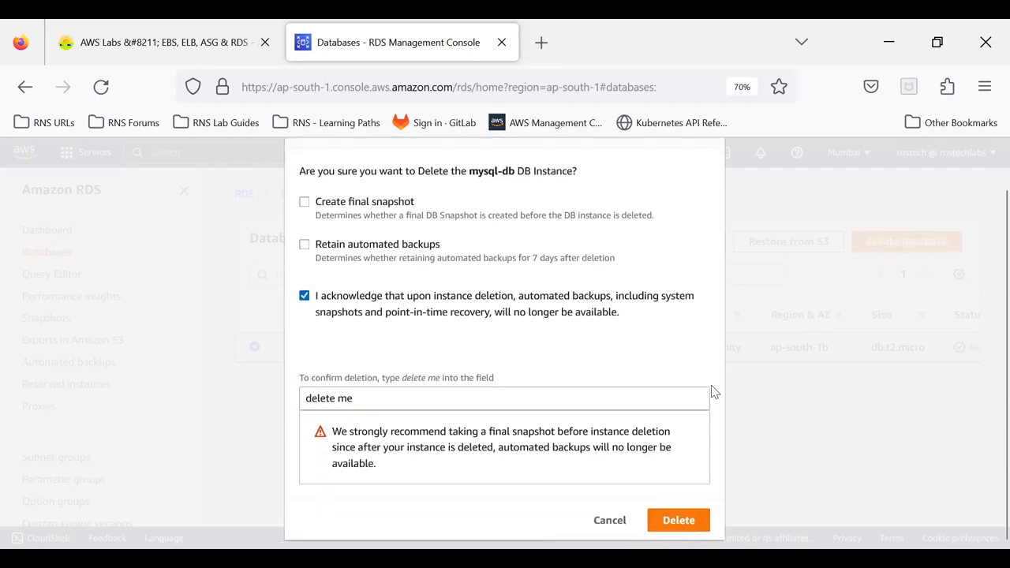
{"action": "left_click", "coordinate": [678, 521]}
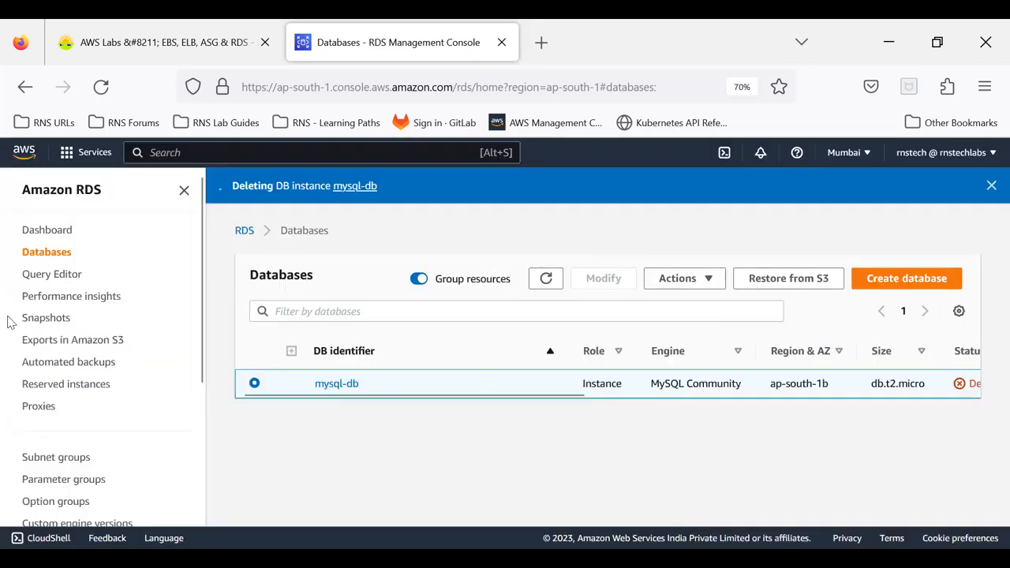
{"action": "left_click", "coordinate": [45, 365]}
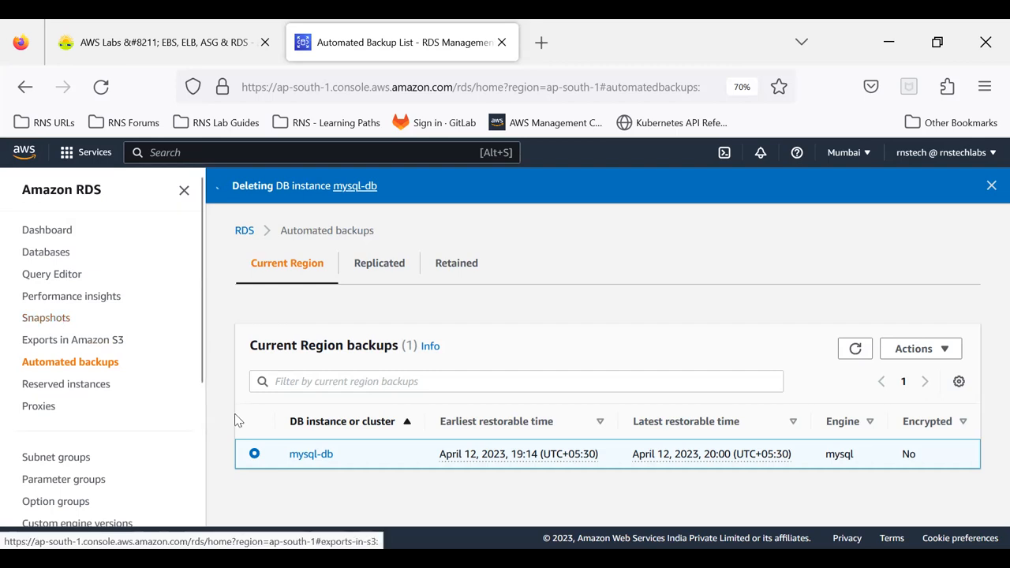
{"action": "left_click", "coordinate": [38, 324]}
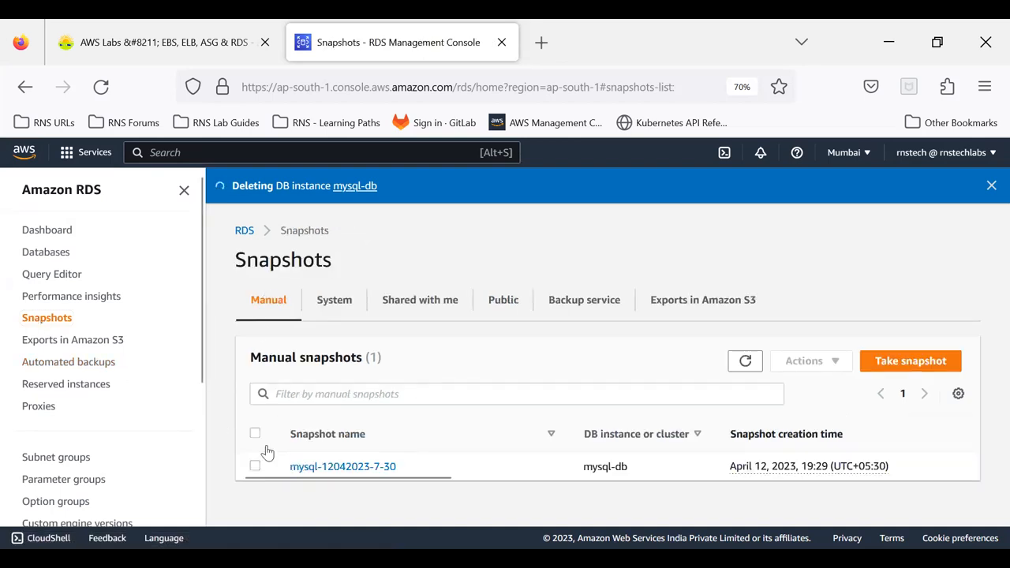
{"action": "left_click", "coordinate": [255, 465]}
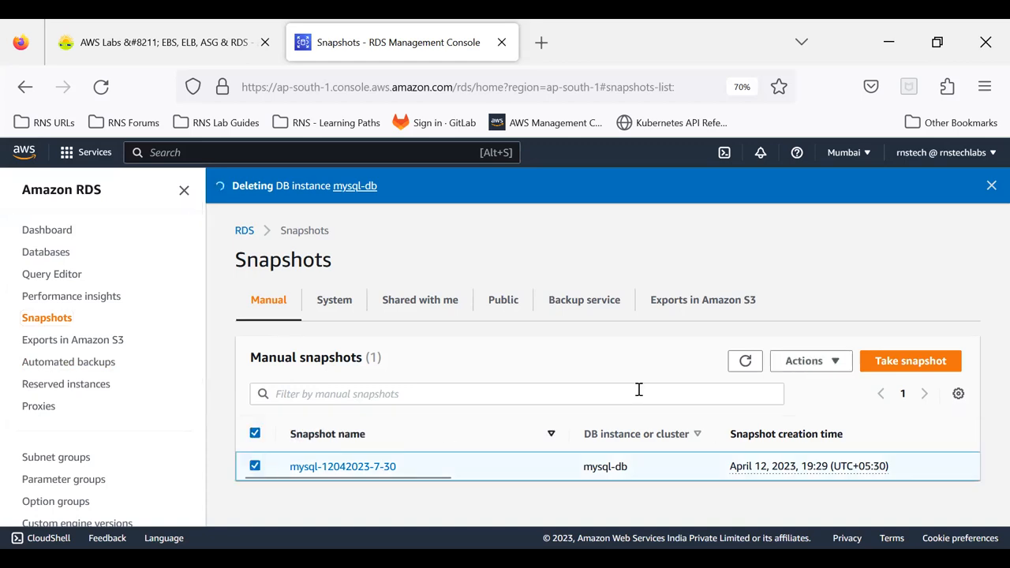
{"action": "left_click", "coordinate": [802, 363]}
{"action": "scroll", "coordinate": [813, 399], "scroll_direction": "down", "scroll_amount": 1}
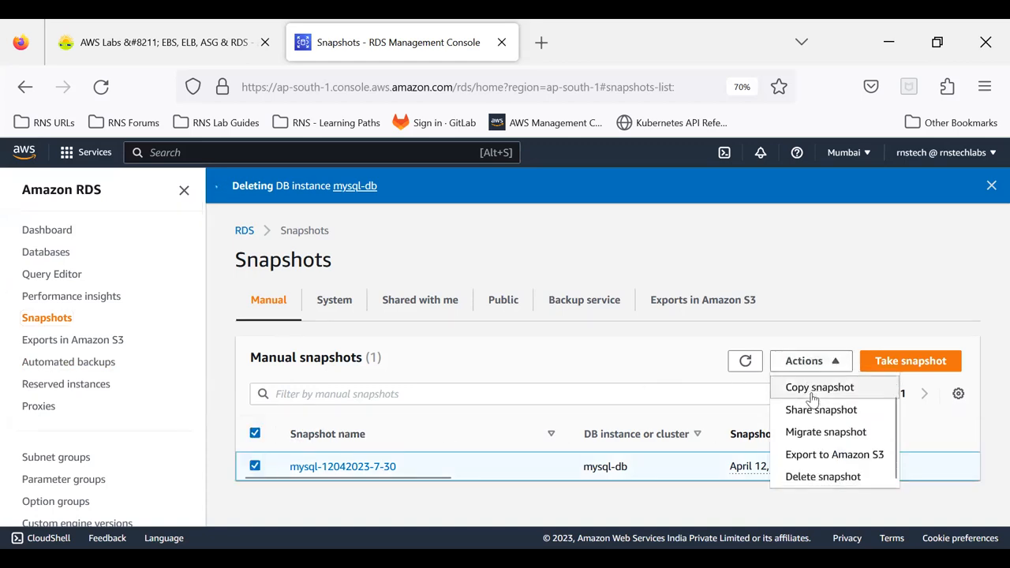
{"action": "left_click", "coordinate": [815, 478]}
{"action": "left_click", "coordinate": [685, 409]}
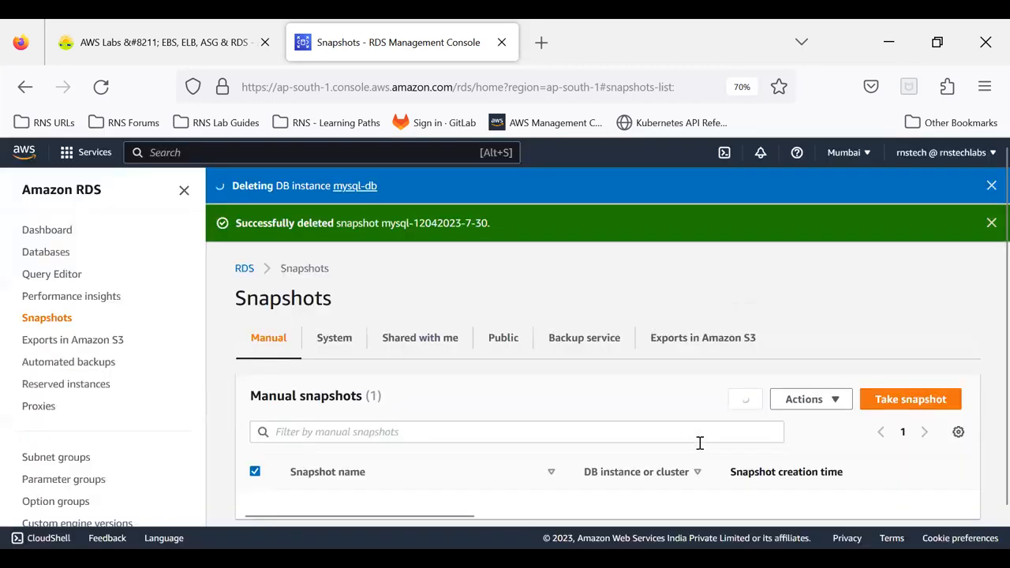
{"action": "left_click", "coordinate": [744, 399]}
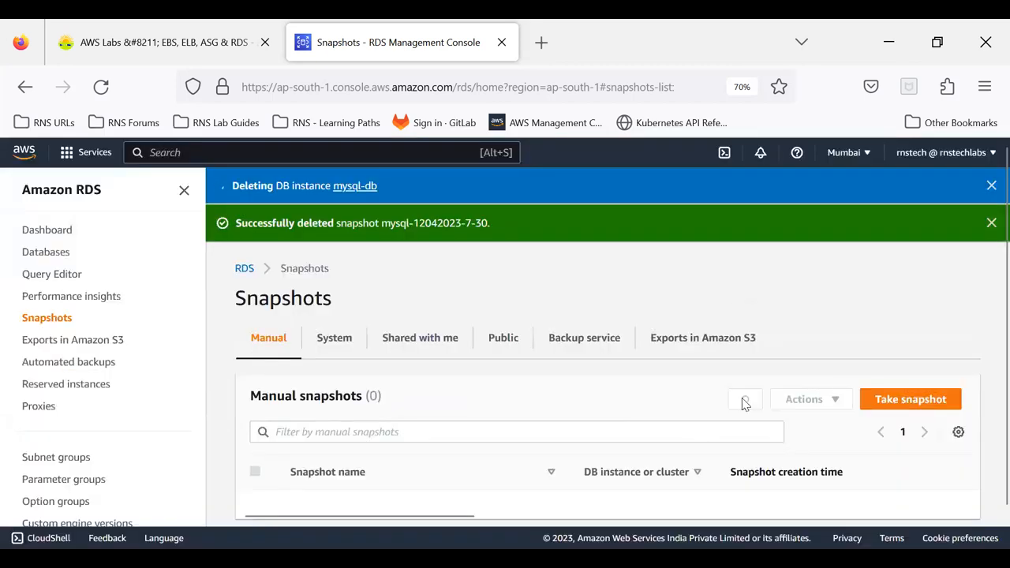
Step: Check the system snapshots and the status of the mysql-db instance in the databases list
{"action": "left_click", "coordinate": [334, 339]}
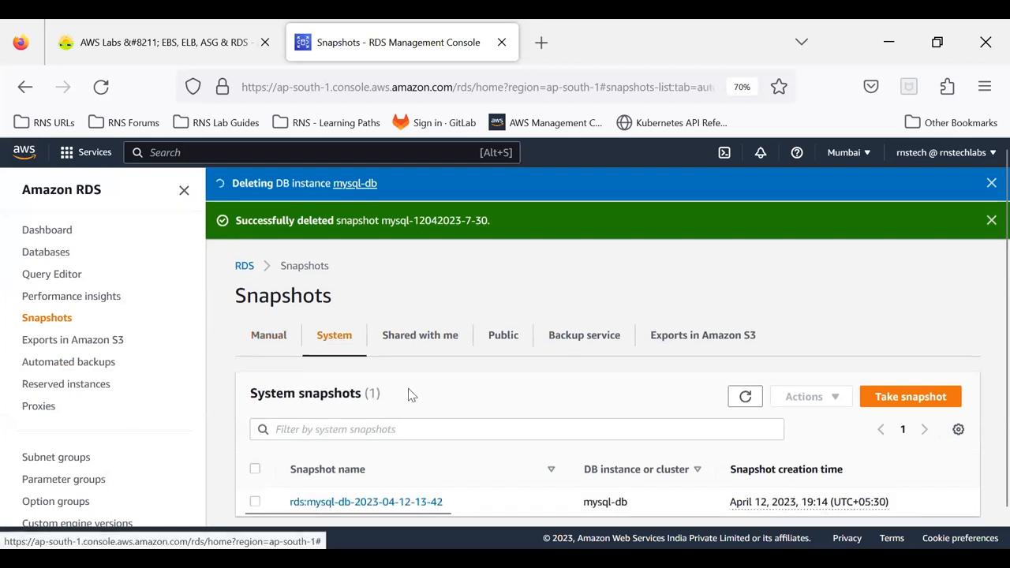
{"action": "left_click", "coordinate": [738, 367]}
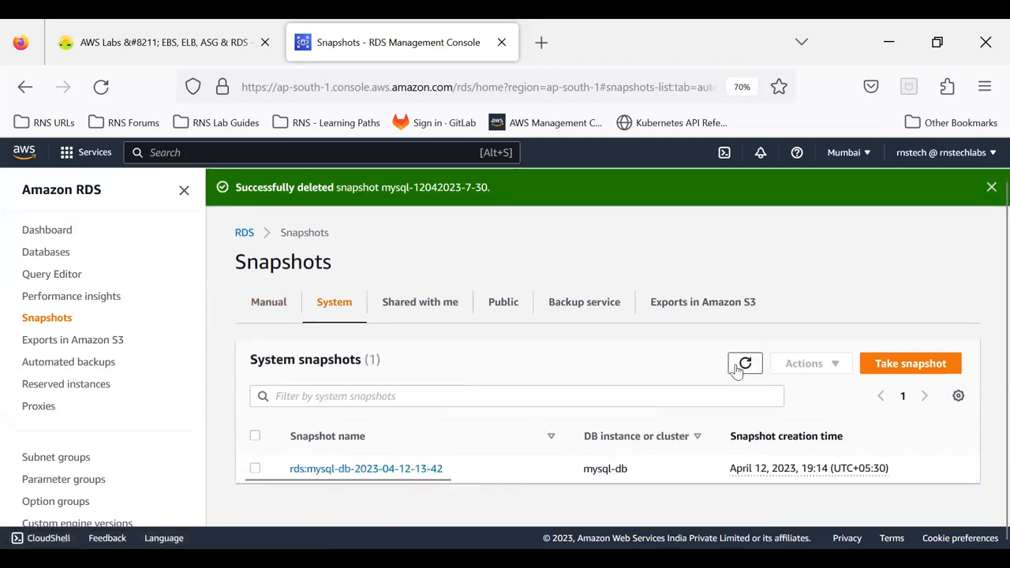
{"action": "left_click", "coordinate": [46, 254]}
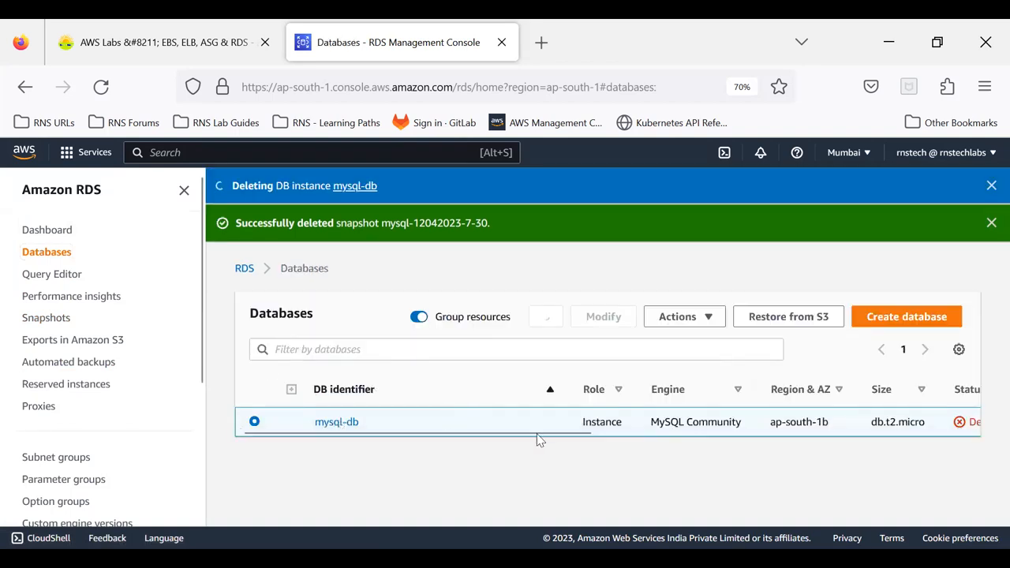
{"action": "left_click_drag", "start_coordinate": [501, 433], "coordinate": [611, 433]}
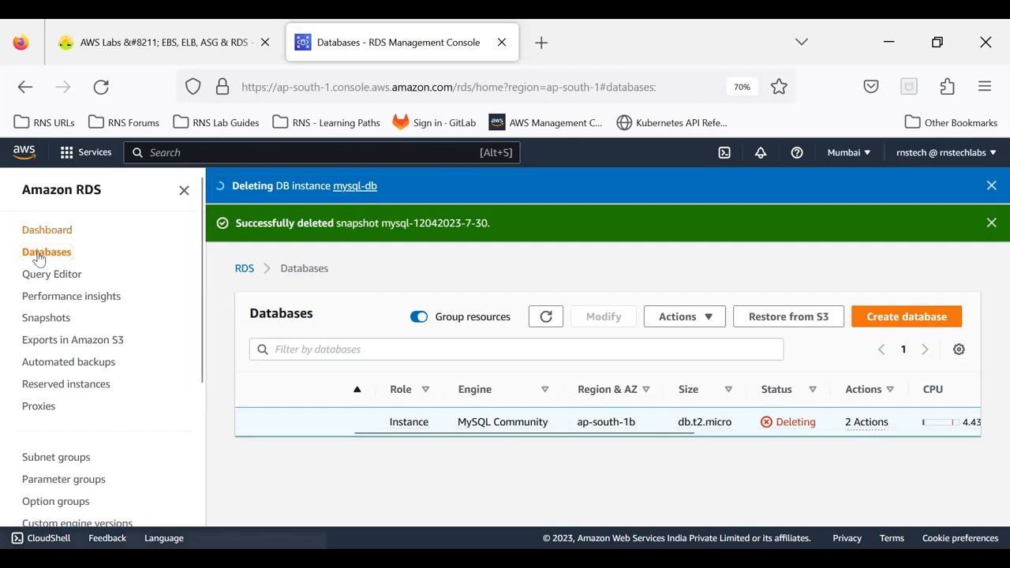
Step: Try to delete the rns-mysql-parameter-group-8 parameter group, and refresh the parameter groups list
{"action": "scroll", "coordinate": [70, 414], "scroll_direction": "down", "scroll_amount": 2}
{"action": "left_click", "coordinate": [33, 328]}
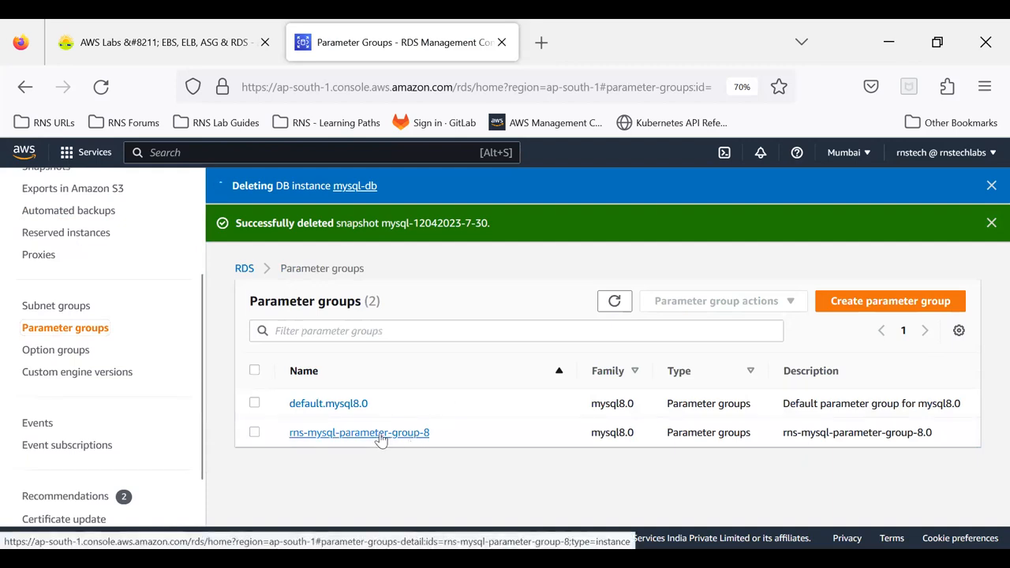
{"action": "left_click", "coordinate": [255, 432]}
{"action": "left_click", "coordinate": [677, 310]}
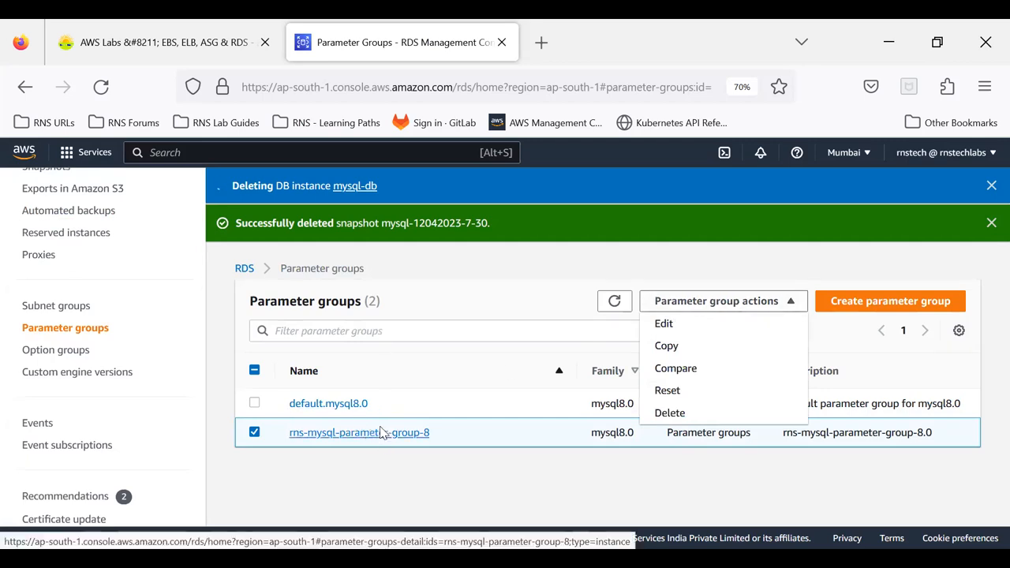
{"action": "left_click", "coordinate": [697, 416]}
{"action": "left_click", "coordinate": [677, 308]}
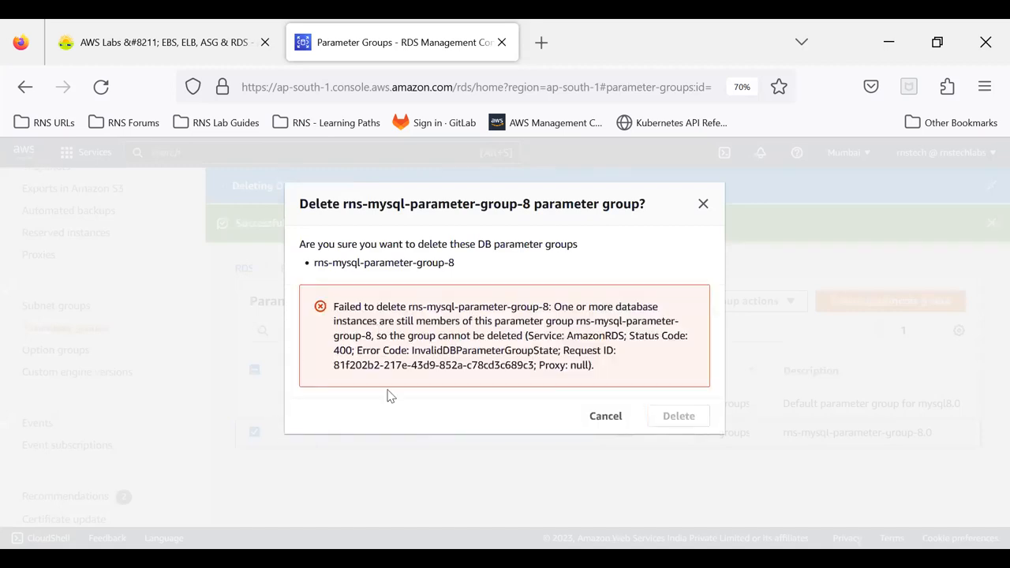
{"action": "left_click_drag", "start_coordinate": [316, 264], "coordinate": [468, 269]}
{"action": "left_click", "coordinate": [476, 273]}
{"action": "left_click", "coordinate": [594, 418]}
{"action": "left_click", "coordinate": [615, 304]}
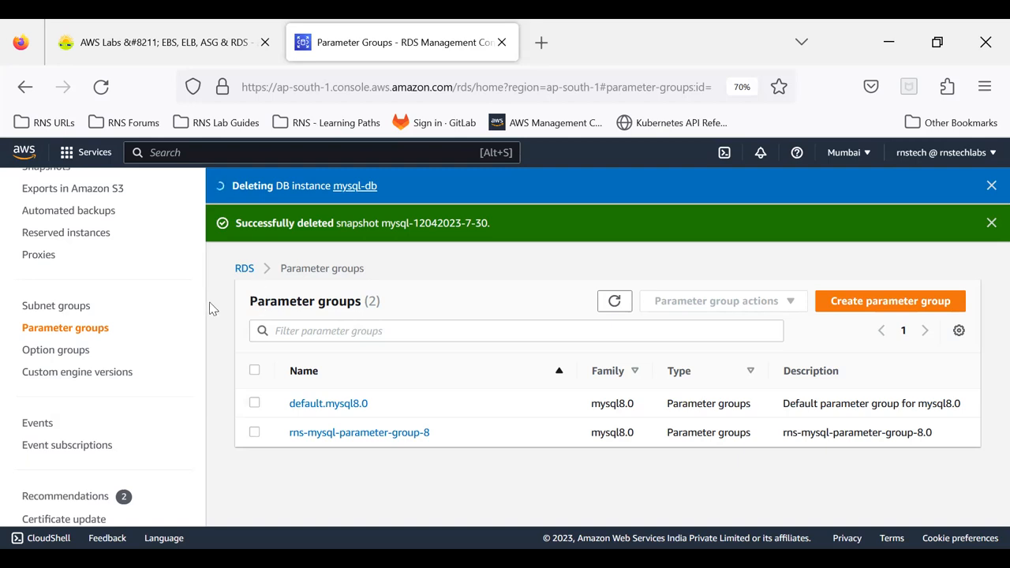
Step: Open the database creation form from the databases list and review the available engine types
{"action": "scroll", "coordinate": [145, 320], "scroll_direction": "up", "scroll_amount": 4}
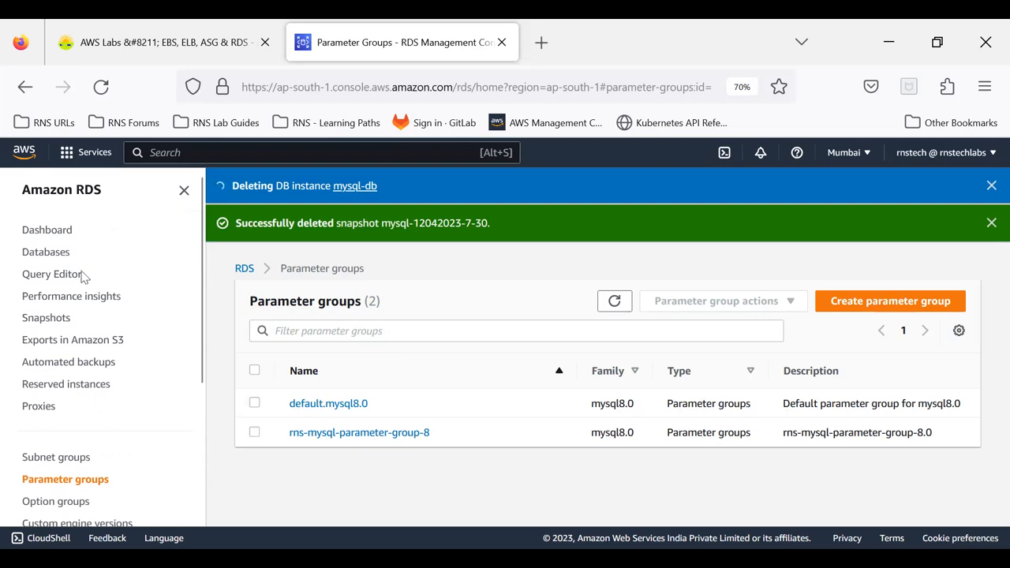
{"action": "left_click", "coordinate": [54, 260]}
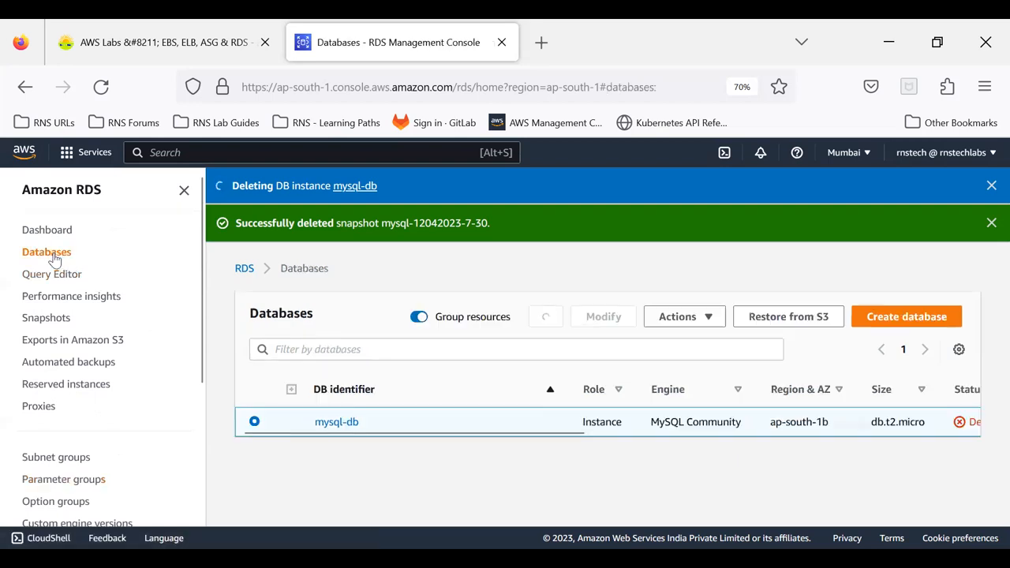
{"action": "left_click", "coordinate": [885, 329]}
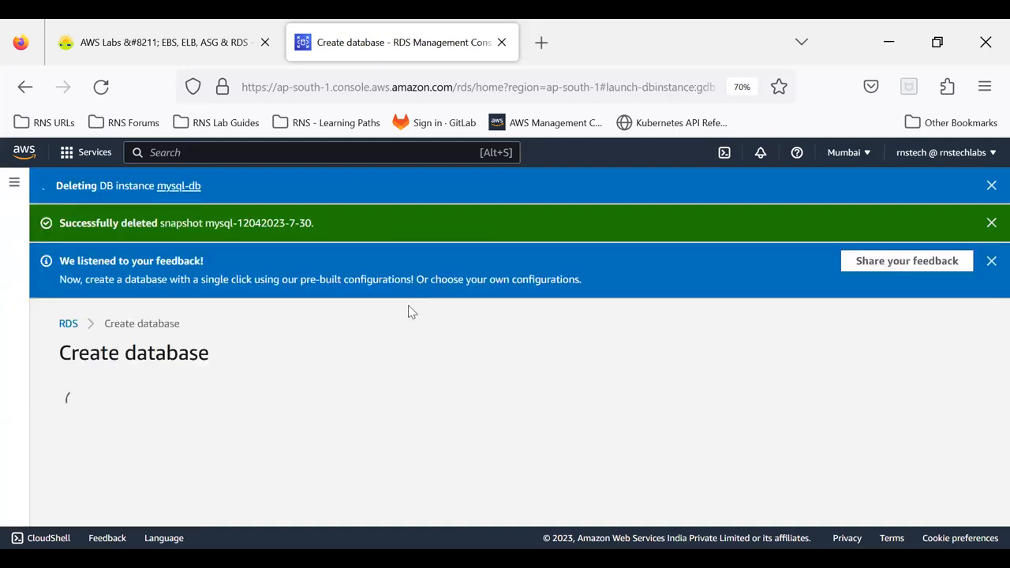
{"action": "scroll", "coordinate": [270, 406], "scroll_direction": "down", "scroll_amount": 5}
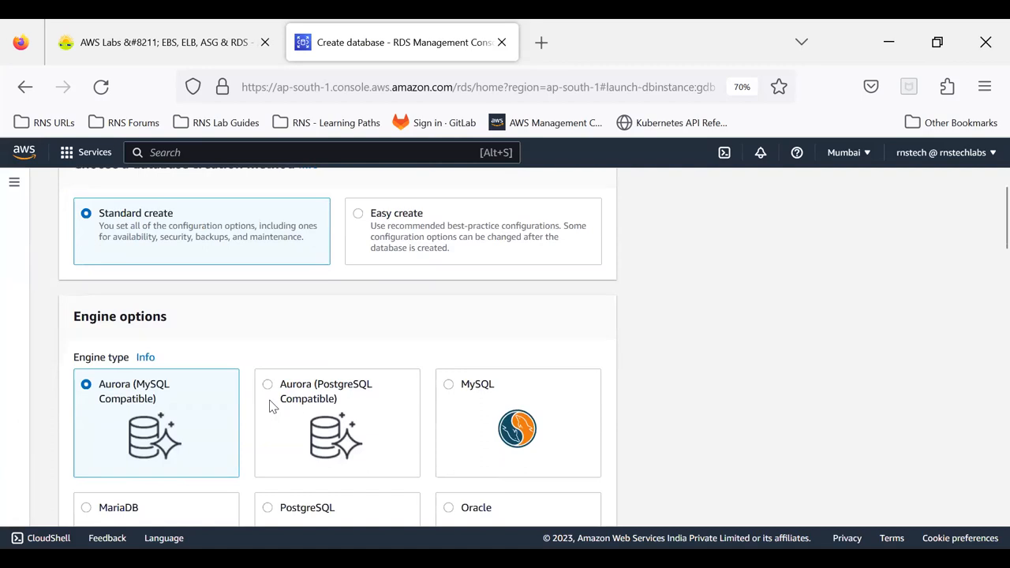
{"action": "scroll", "coordinate": [269, 405], "scroll_direction": "down", "scroll_amount": 3}
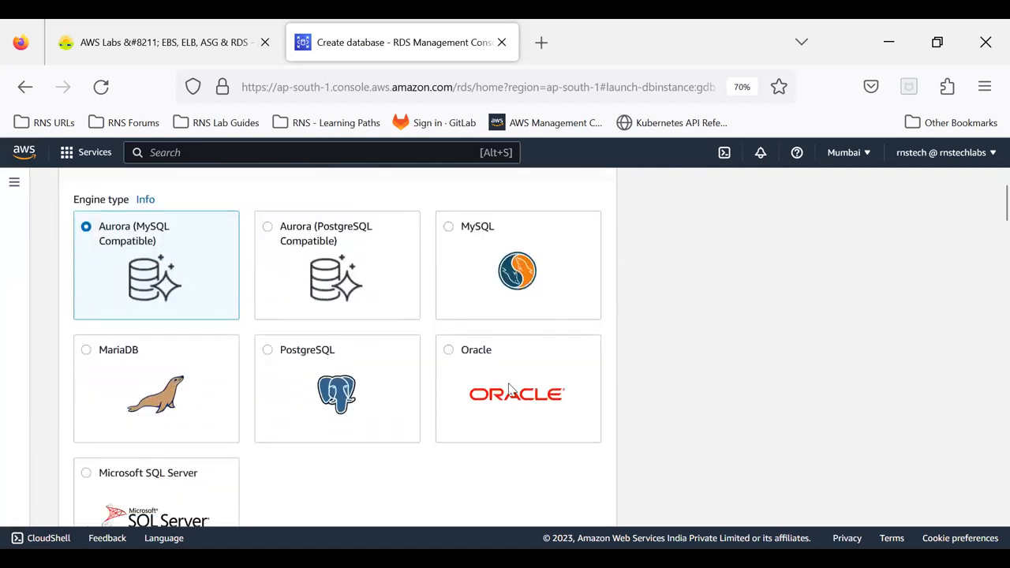
{"action": "scroll", "coordinate": [350, 419], "scroll_direction": "down", "scroll_amount": 2}
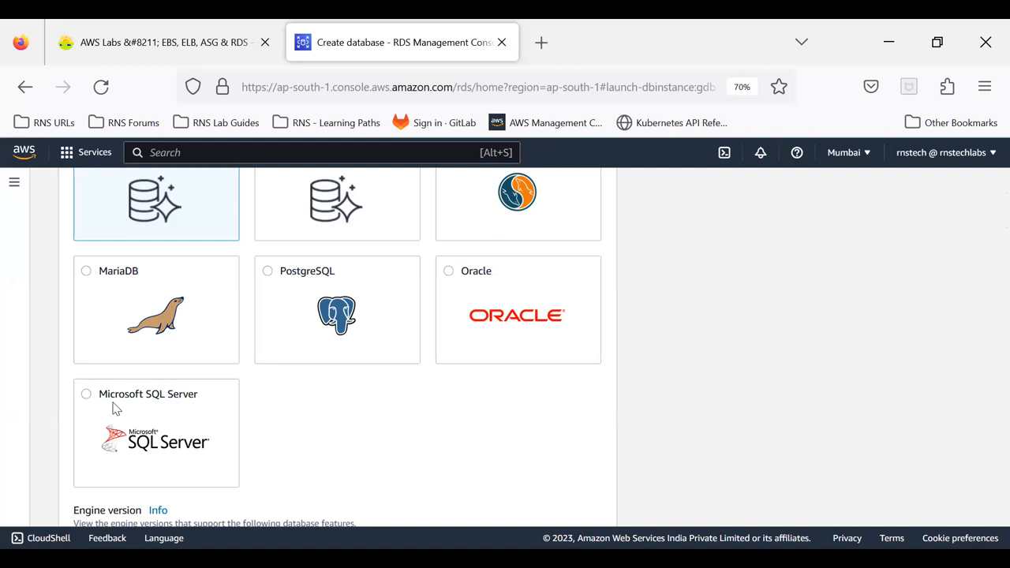
{"action": "scroll", "coordinate": [113, 408], "scroll_direction": "up", "scroll_amount": 2}
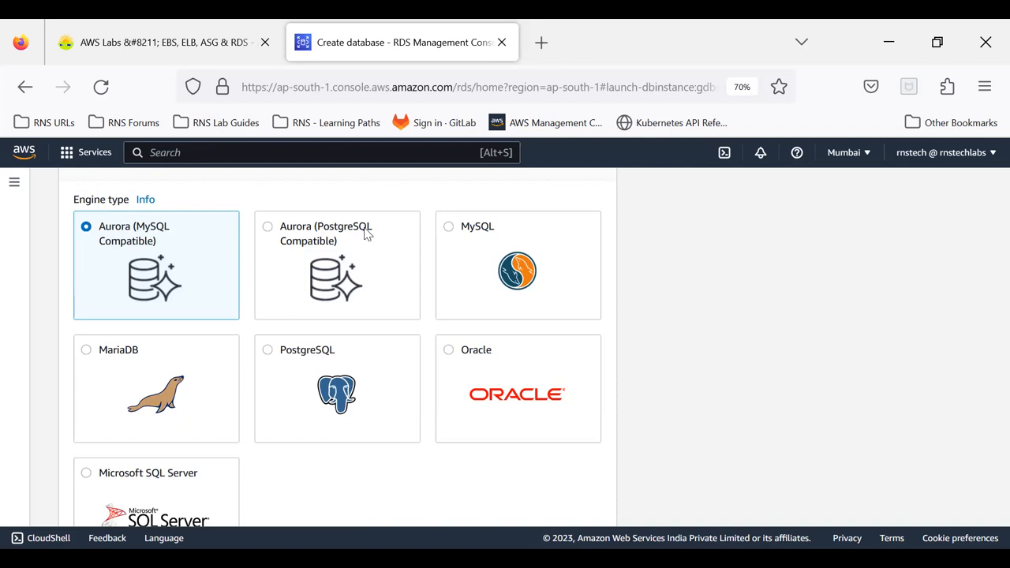
Step: Select Oracle as the engine type and look through the creation method, engine and database management type options
{"action": "left_click", "coordinate": [449, 355]}
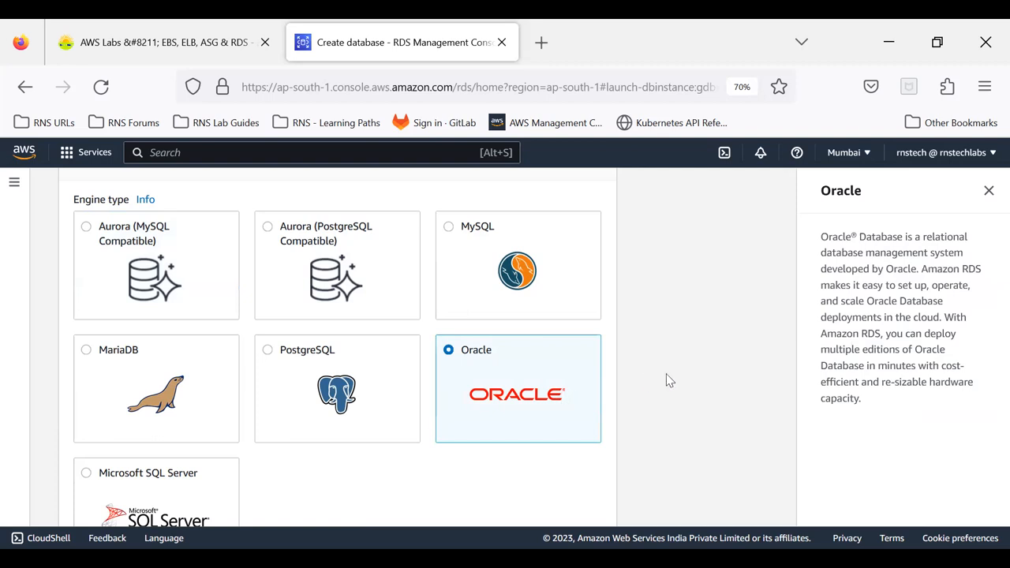
{"action": "scroll", "coordinate": [667, 381], "scroll_direction": "down", "scroll_amount": 5}
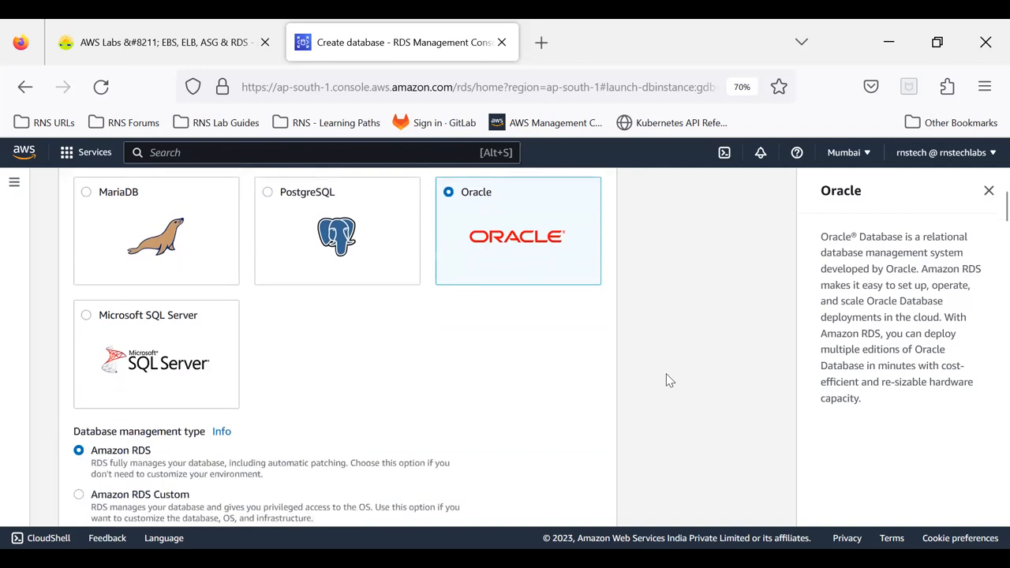
{"action": "scroll", "coordinate": [667, 380], "scroll_direction": "up", "scroll_amount": 5}
{"action": "scroll", "coordinate": [667, 381], "scroll_direction": "up", "scroll_amount": 3}
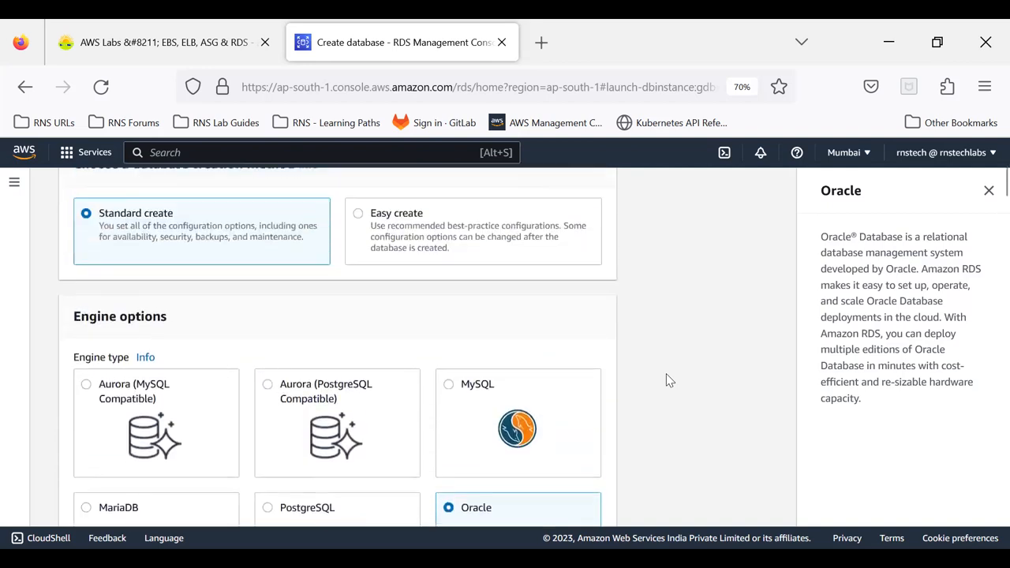
{"action": "scroll", "coordinate": [667, 380], "scroll_direction": "up", "scroll_amount": 2}
{"action": "scroll", "coordinate": [667, 380], "scroll_direction": "down", "scroll_amount": 8}
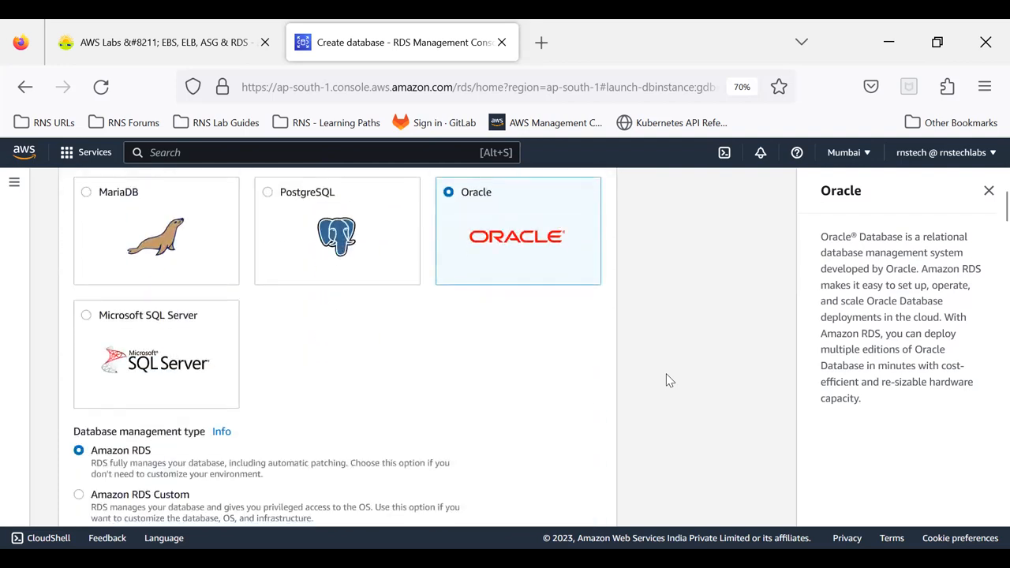
{"action": "scroll", "coordinate": [666, 380], "scroll_direction": "up", "scroll_amount": 3}
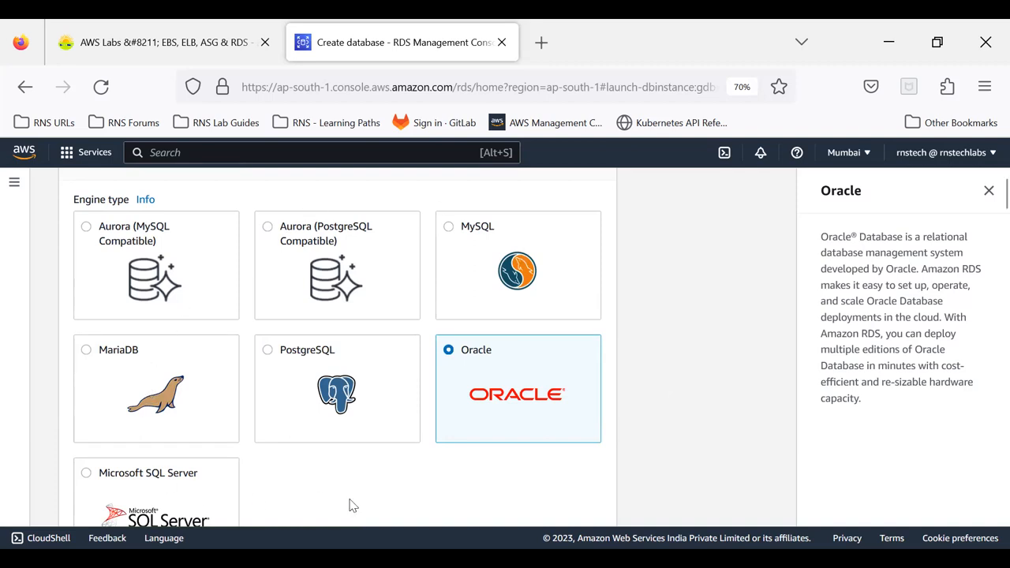
{"action": "scroll", "coordinate": [353, 506], "scroll_direction": "down", "scroll_amount": 2}
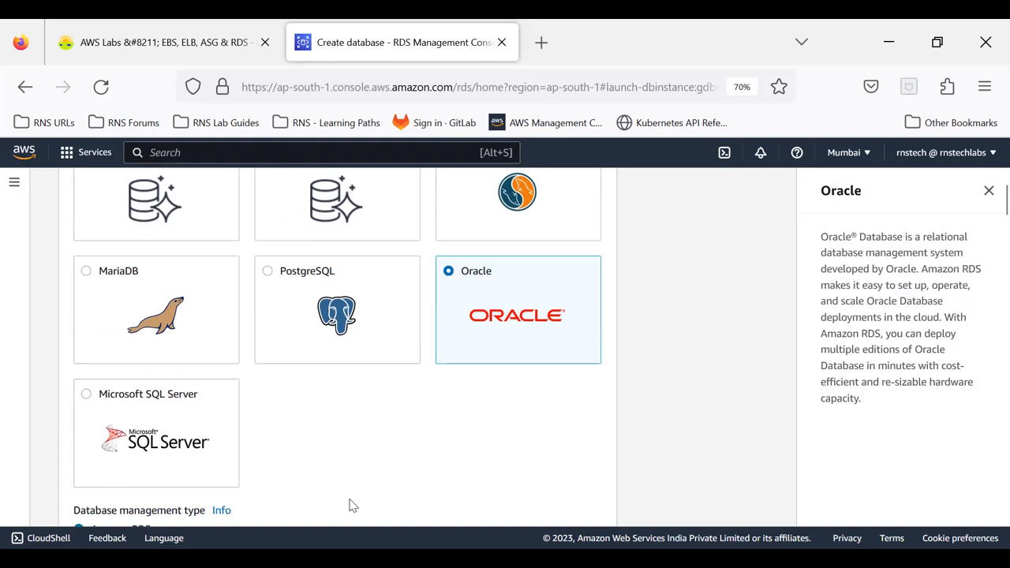
{"action": "scroll", "coordinate": [353, 506], "scroll_direction": "down", "scroll_amount": 2}
{"action": "scroll", "coordinate": [353, 506], "scroll_direction": "up", "scroll_amount": 2}
{"action": "scroll", "coordinate": [353, 506], "scroll_direction": "up", "scroll_amount": 8}
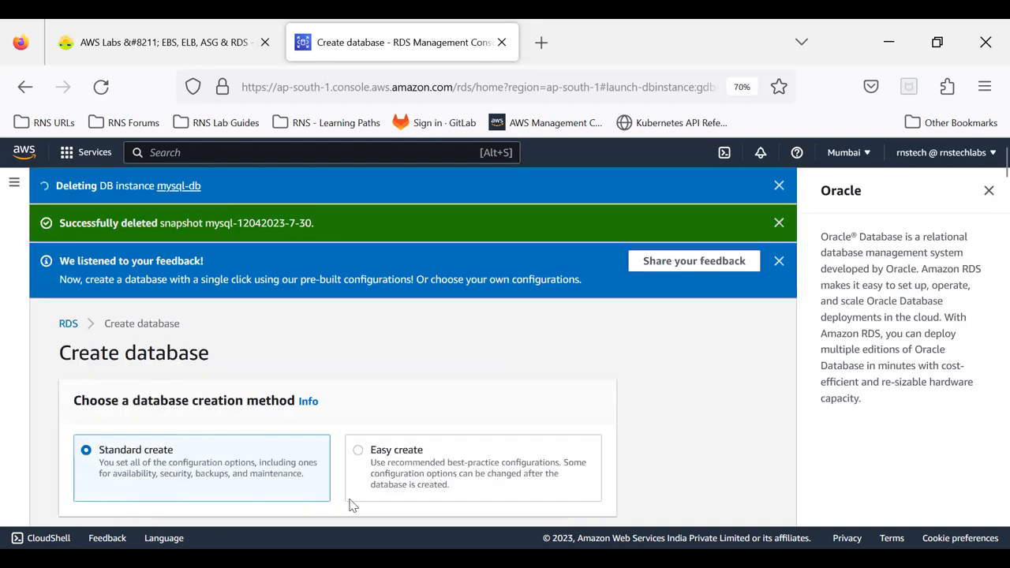
Step: Dismiss the three notification banners on the database creation page and look over the engine options again
{"action": "left_click", "coordinate": [780, 189]}
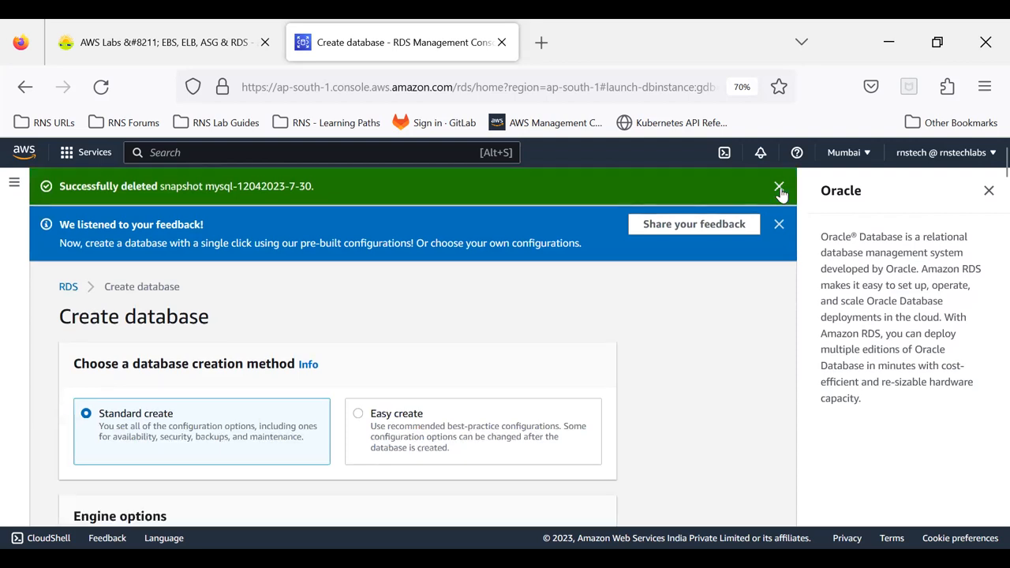
{"action": "left_click", "coordinate": [779, 189]}
{"action": "left_click", "coordinate": [779, 190]}
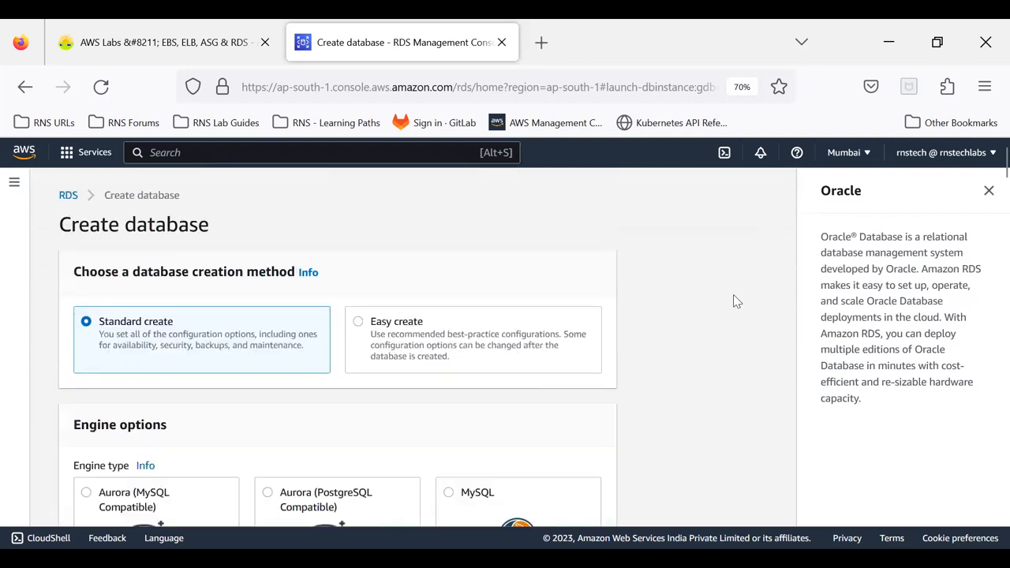
{"action": "scroll", "coordinate": [733, 294], "scroll_direction": "down", "scroll_amount": 3}
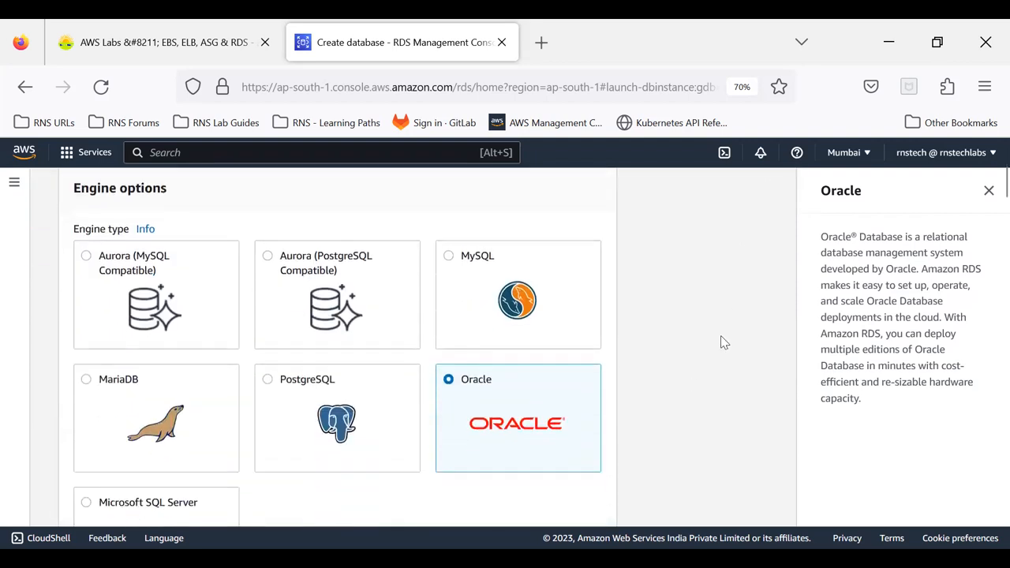
{"action": "scroll", "coordinate": [691, 363], "scroll_direction": "down", "scroll_amount": 3}
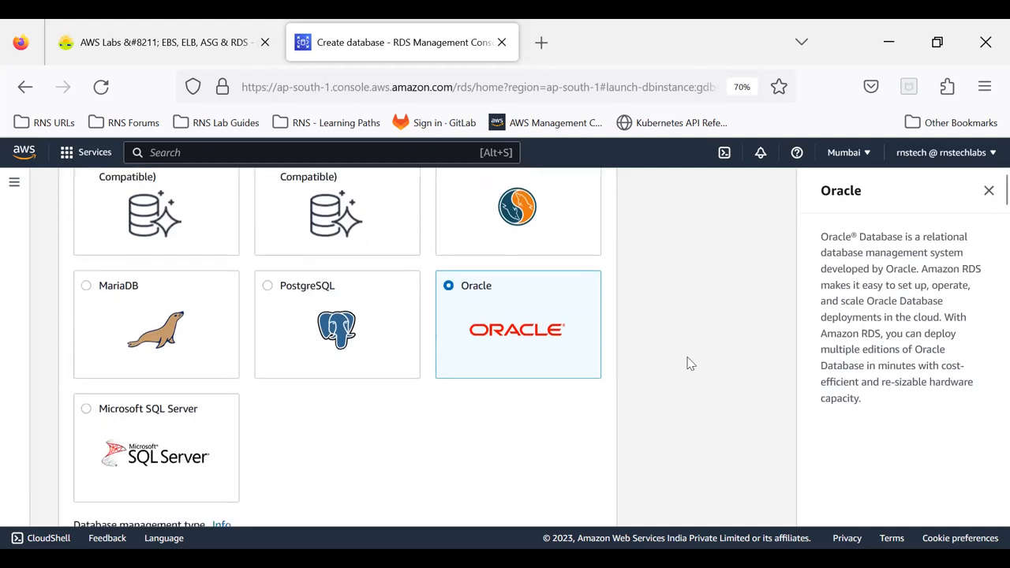
Step: Return to the databases list and refresh it to check the deletion progress of mysql-db
{"action": "left_click", "coordinate": [15, 183]}
{"action": "left_click", "coordinate": [46, 253]}
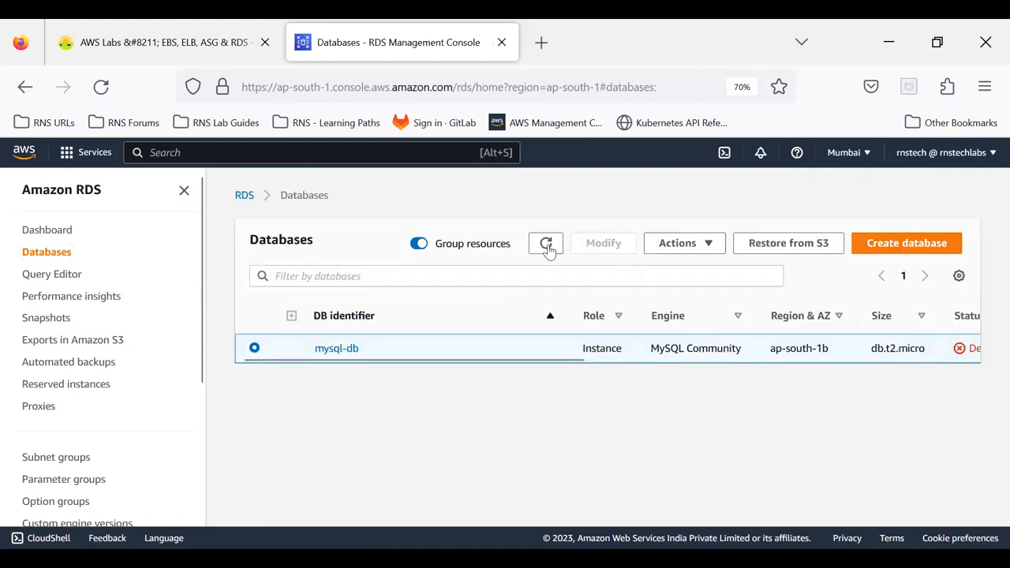
{"action": "left_click", "coordinate": [546, 246]}
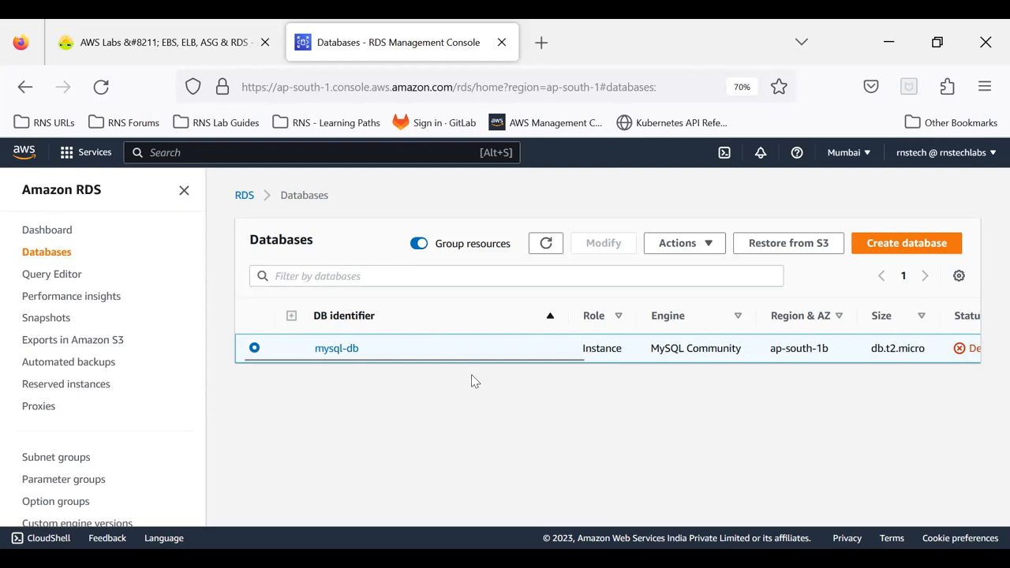
{"action": "left_click_drag", "start_coordinate": [457, 361], "coordinate": [160, 298]}
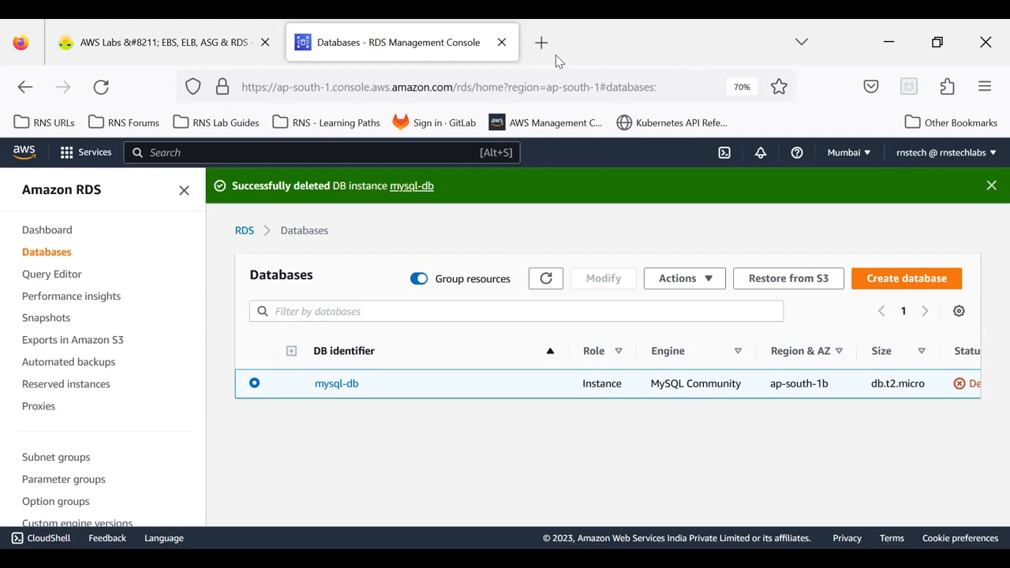
Step: Dismiss the notification and refresh the databases list to check on mysql-db, and display the system snapshots
{"action": "left_click", "coordinate": [992, 186]}
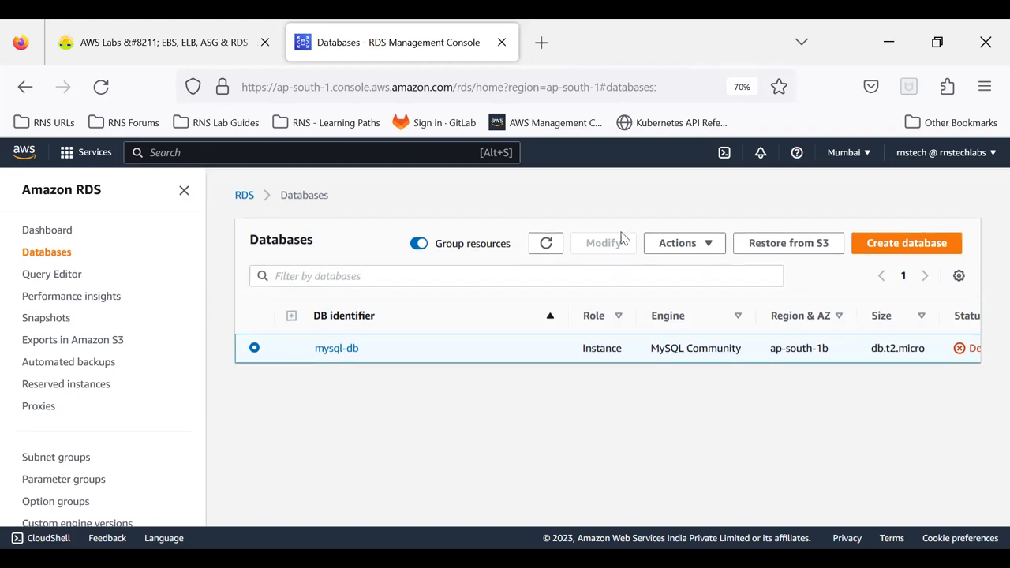
{"action": "left_click", "coordinate": [537, 246]}
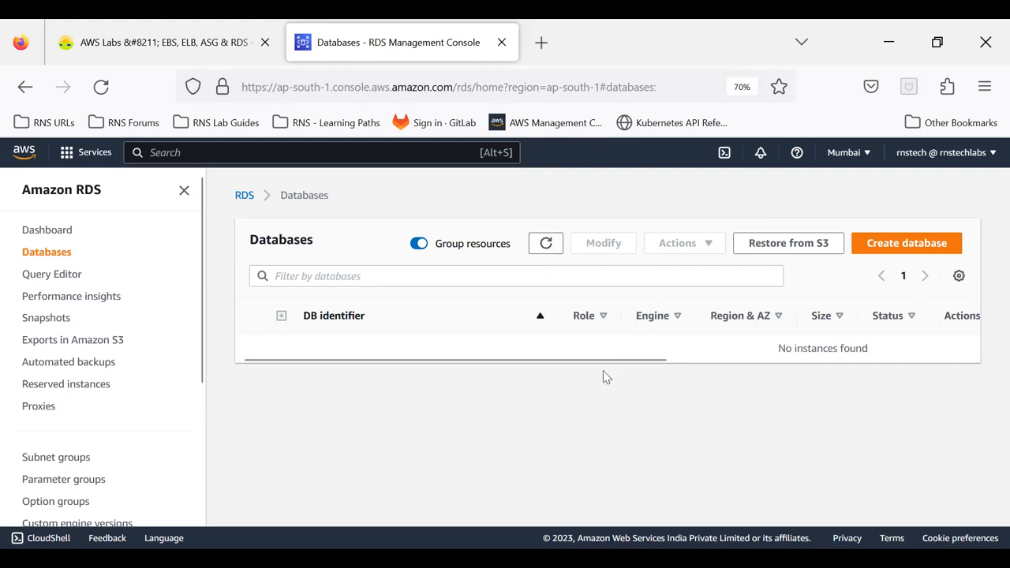
{"action": "left_click", "coordinate": [42, 324]}
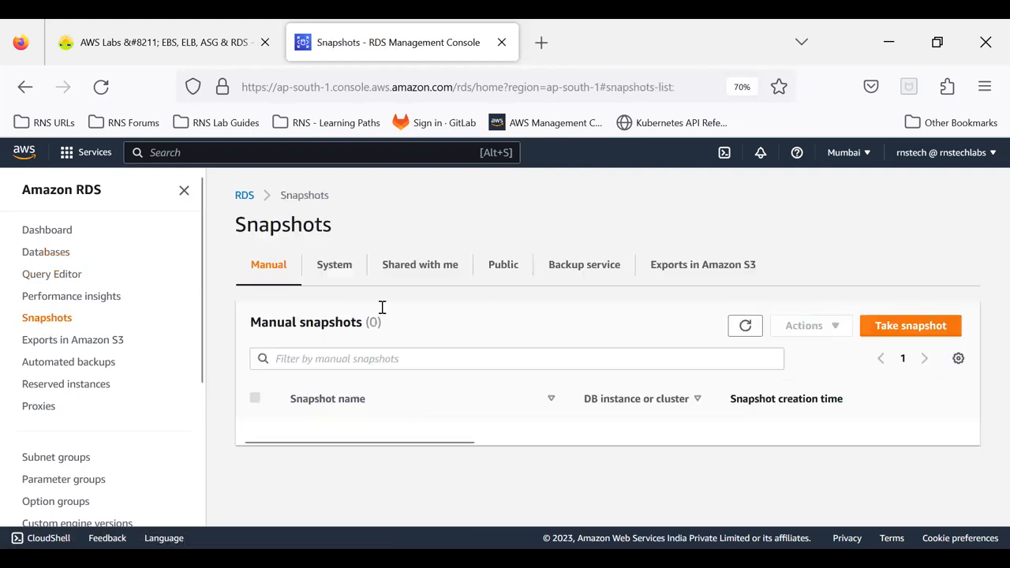
{"action": "left_click", "coordinate": [335, 265]}
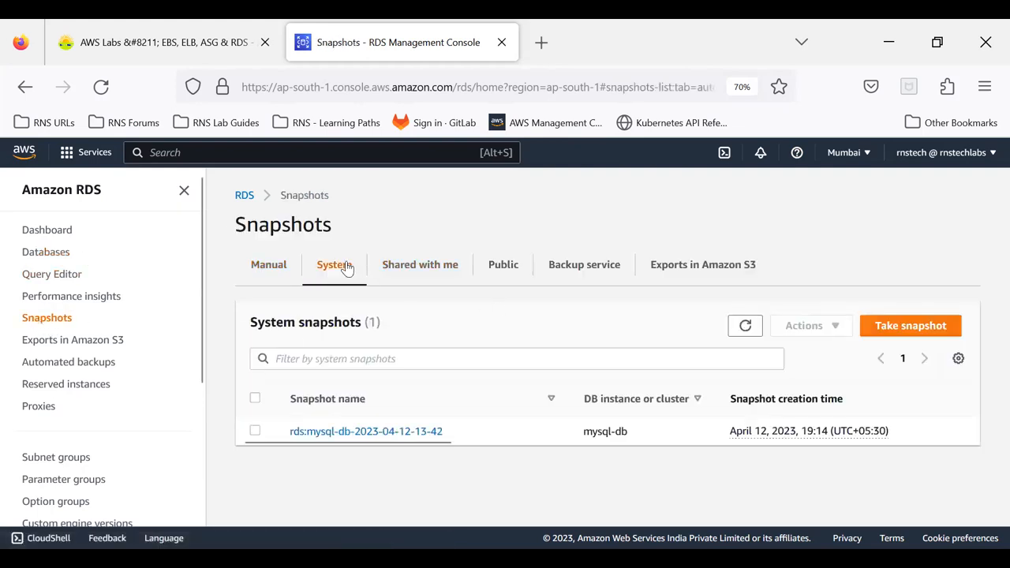
{"action": "left_click", "coordinate": [255, 430]}
{"action": "left_click", "coordinate": [805, 325]}
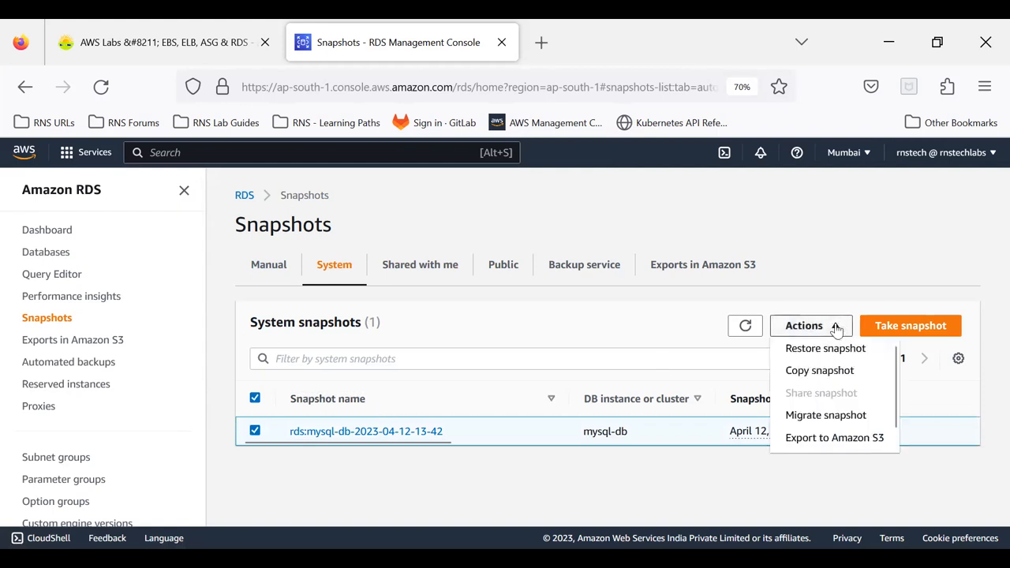
{"action": "scroll", "coordinate": [820, 442], "scroll_direction": "down", "scroll_amount": 1}
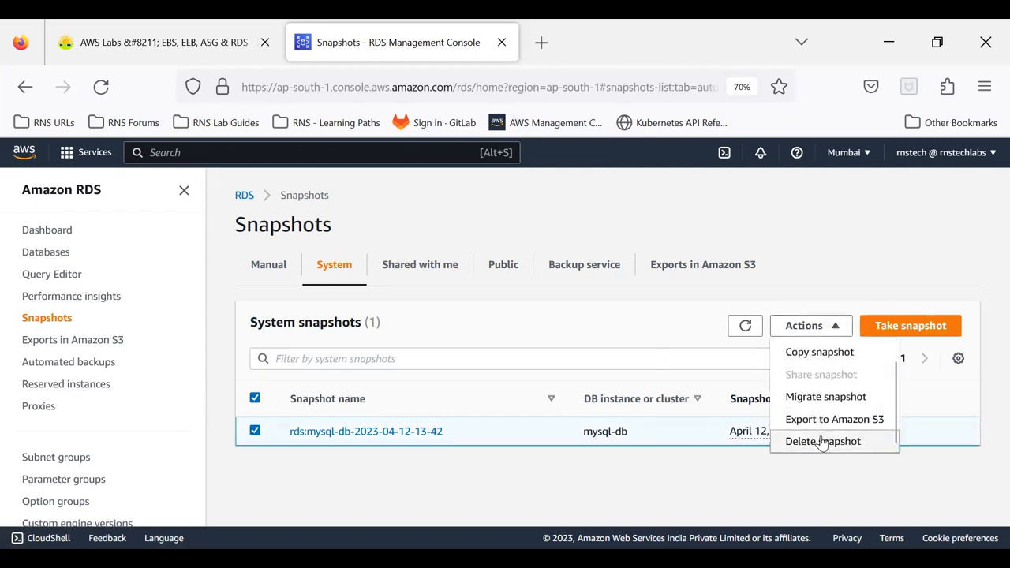
{"action": "left_click", "coordinate": [820, 440]}
{"action": "left_click_drag", "start_coordinate": [350, 333], "coordinate": [542, 407]}
{"action": "left_click", "coordinate": [542, 408]}
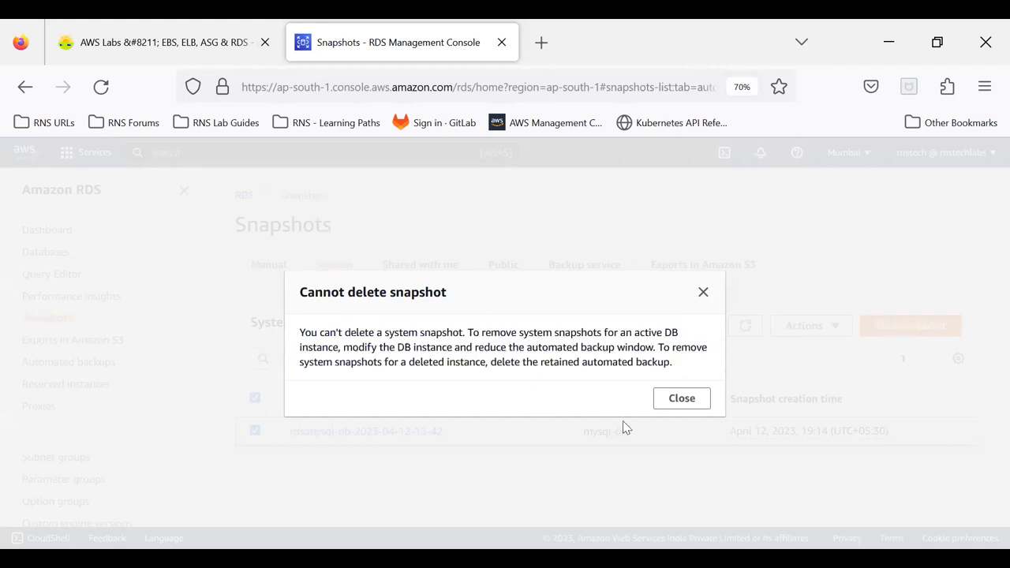
{"action": "left_click", "coordinate": [690, 404]}
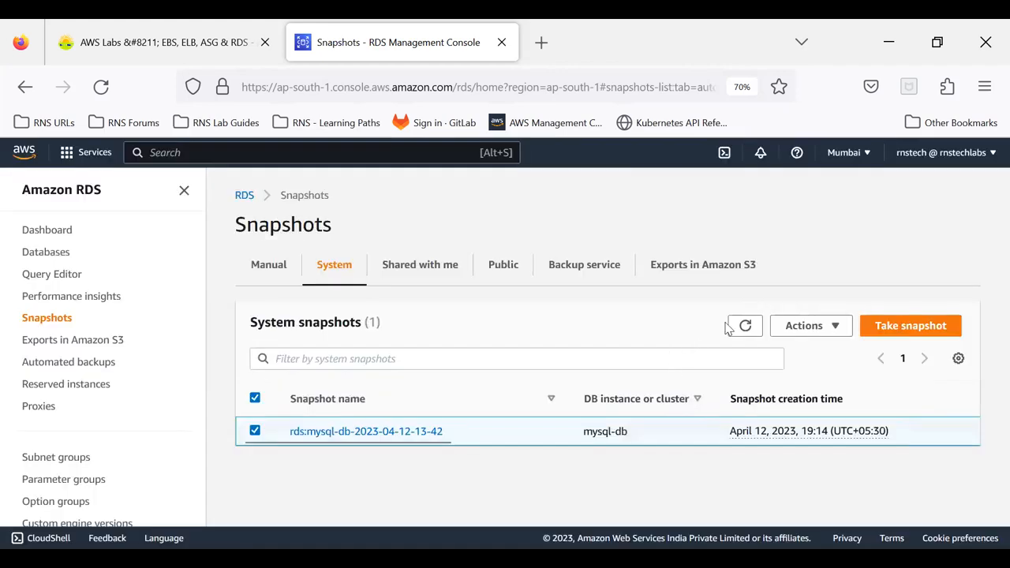
Step: Refresh the system snapshots list several times to check whether the mysql-db snapshot is still listed
{"action": "left_click", "coordinate": [751, 330]}
{"action": "left_click", "coordinate": [746, 326]}
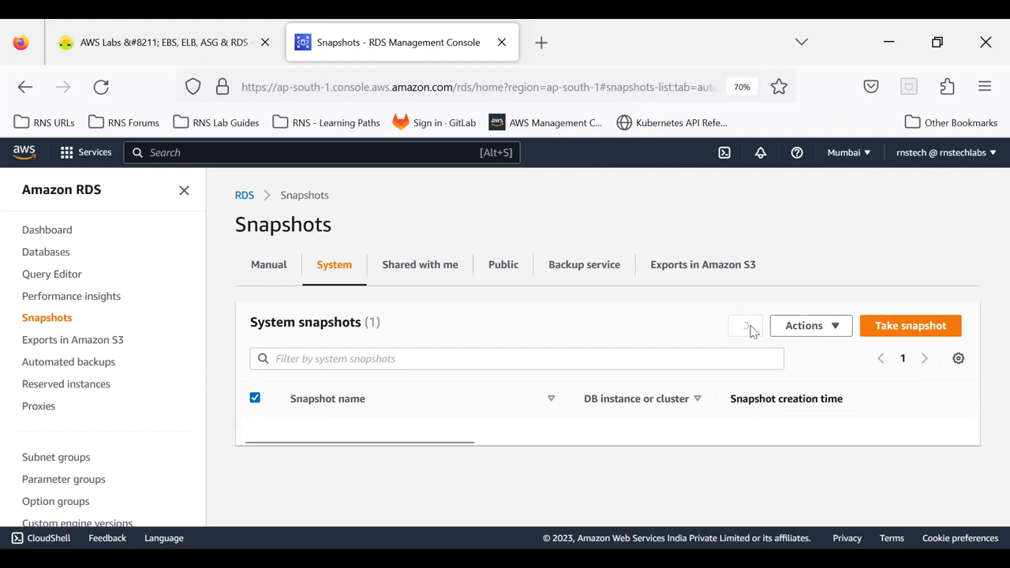
{"action": "left_click", "coordinate": [747, 327]}
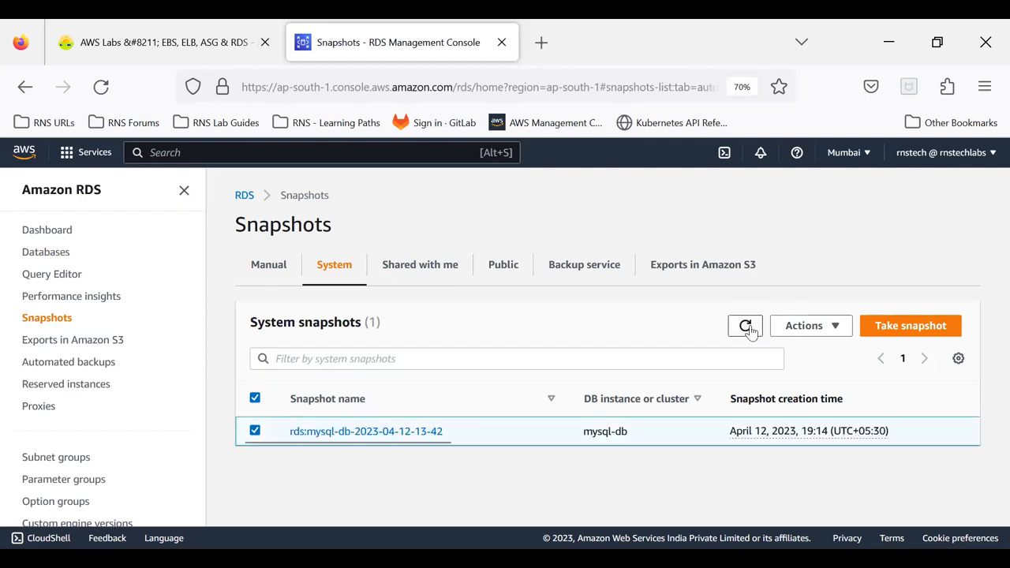
{"action": "left_click", "coordinate": [747, 327]}
{"action": "left_click", "coordinate": [747, 326]}
Step: Try again to delete the mysql-db system snapshot, close the dialog and refresh the snapshots list
{"action": "left_click", "coordinate": [811, 327]}
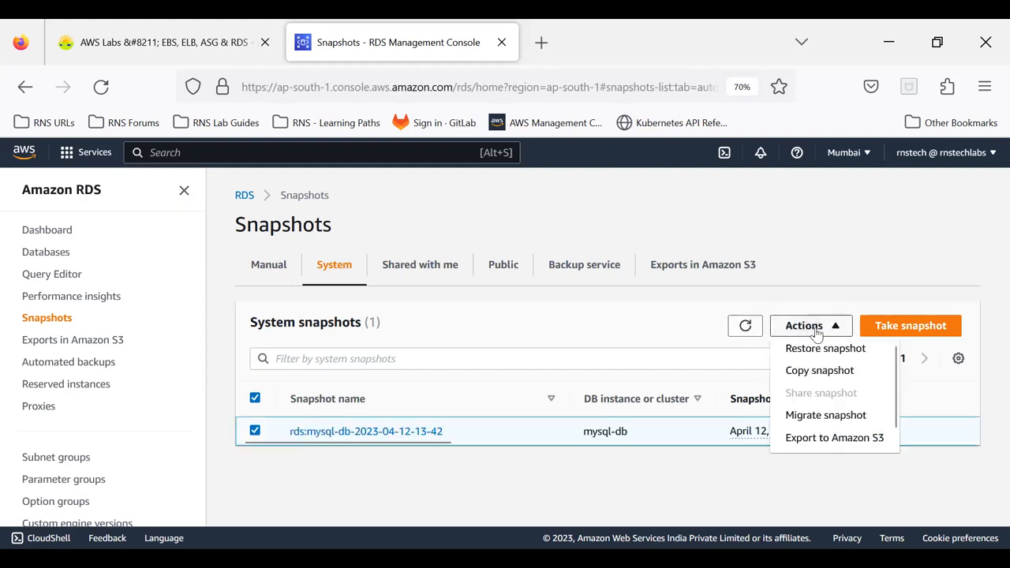
{"action": "scroll", "coordinate": [830, 431], "scroll_direction": "down", "scroll_amount": 1}
{"action": "left_click", "coordinate": [825, 440]}
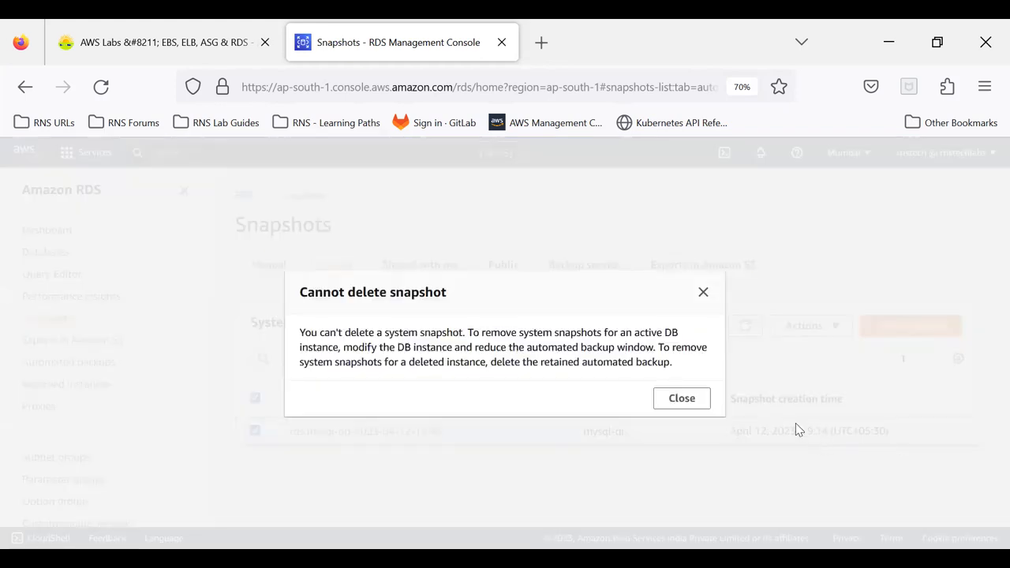
{"action": "left_click", "coordinate": [682, 398]}
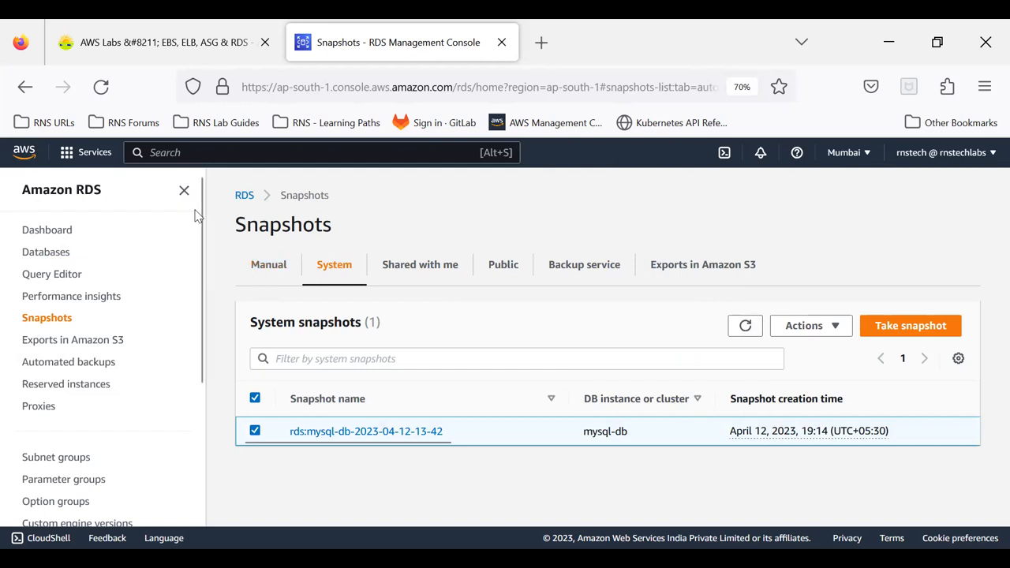
{"action": "left_click", "coordinate": [745, 328]}
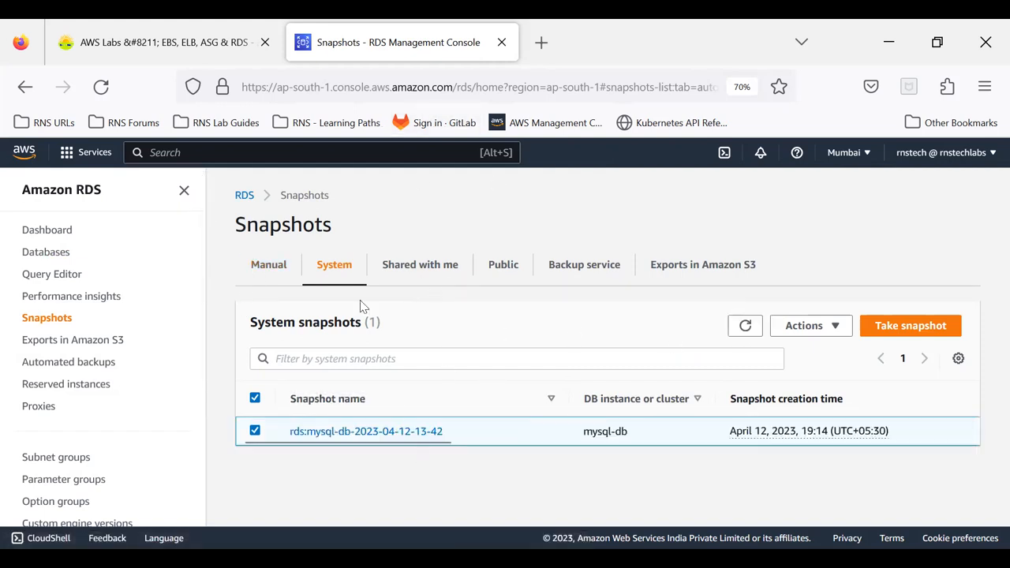